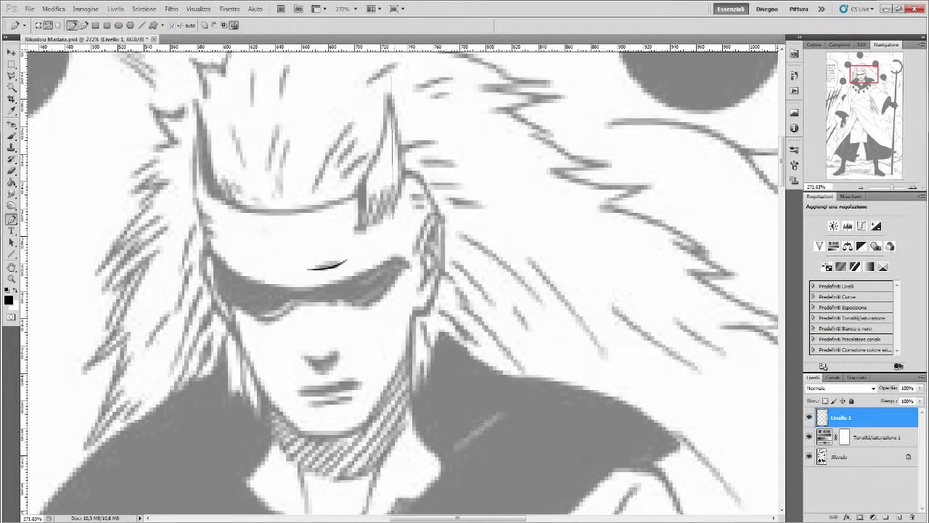
- Ink both edges of the right hair spike by stroking pen paths in black
left_click_drag(393, 93, 390, 74)
left_click(368, 186)
left_click_drag(356, 230, 358, 229)
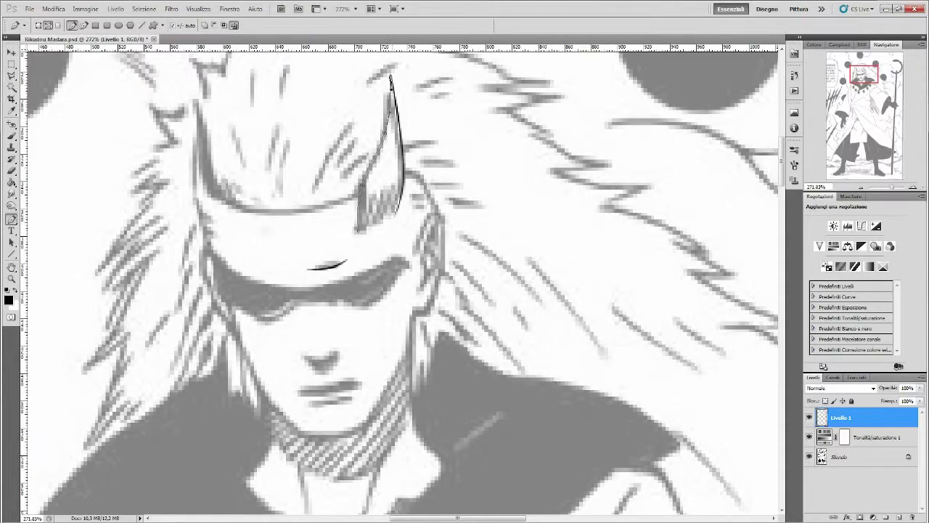
right_click(231, 199)
left_click(254, 207)
- Ink the left hair spike's edges and curve a path along the headband's lower edge
left_click_drag(222, 206, 209, 177)
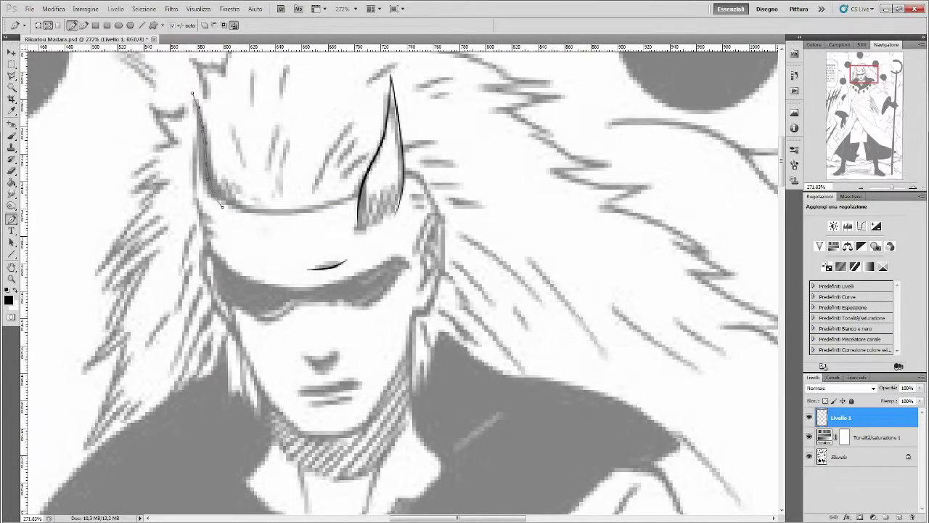
key("Return")
left_click_drag(195, 198, 198, 218)
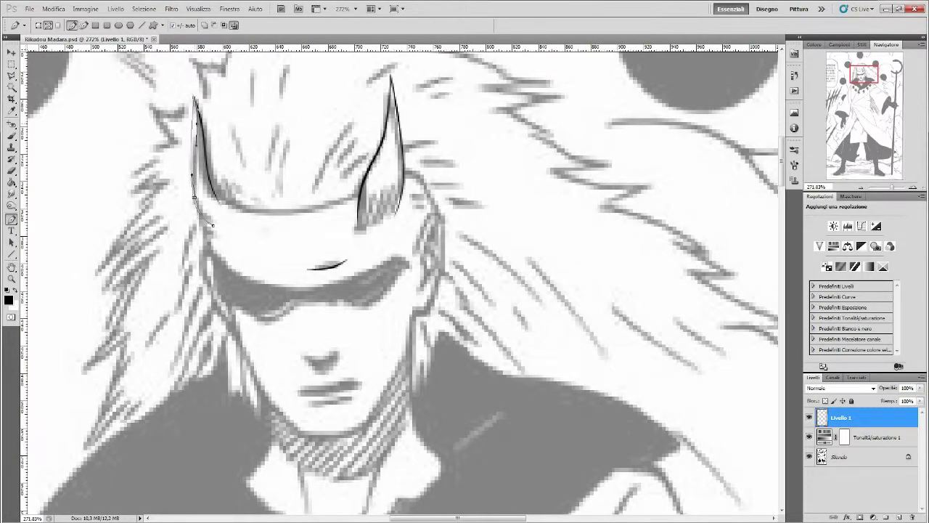
key("Return")
left_click_drag(224, 240, 218, 233)
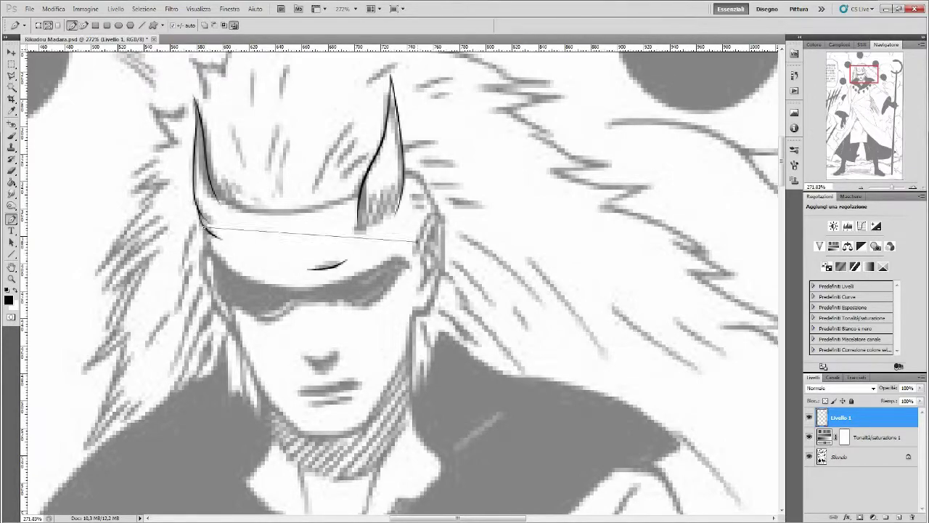
left_click_drag(415, 243, 349, 270)
left_click_drag(270, 285, 218, 280)
- Finish the headband's lower-edge curve and hide then show the manga page to check it
left_click_drag(329, 288, 362, 294)
left_click(809, 455)
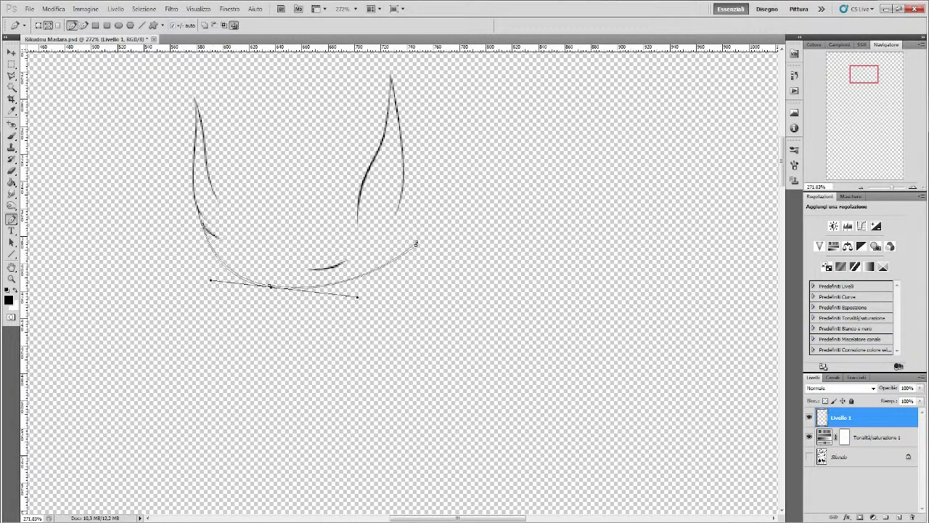
left_click(809, 456)
- Trace and ink the right face outline around the ear and down to the jaw
left_click(253, 380)
mouse_move(435, 218)
left_mouse_down()
mouse_move(466, 253)
mouse_move(401, 372)
left_mouse_up()
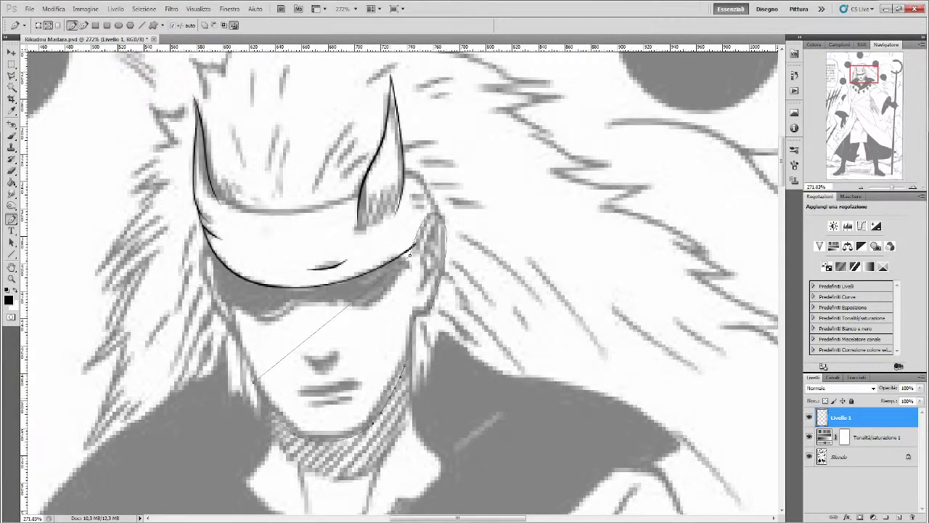
left_click_drag(401, 372, 351, 438)
left_click_drag(435, 218, 399, 358)
left_click_drag(400, 358, 448, 234)
left_click(809, 456)
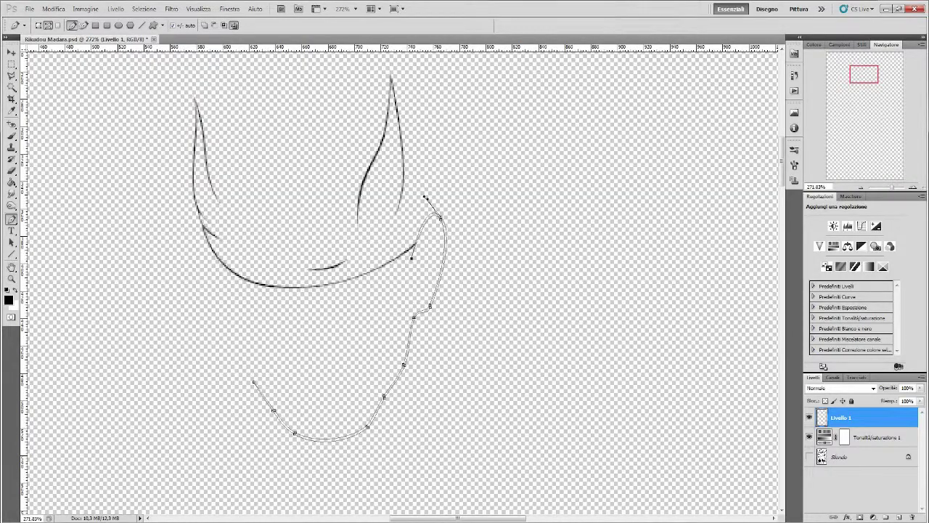
key("ctrl+z")
key("ctrl+z")
key("ctrl+z")
key("ctrl+z")
key("ctrl+z")
left_click(809, 456)
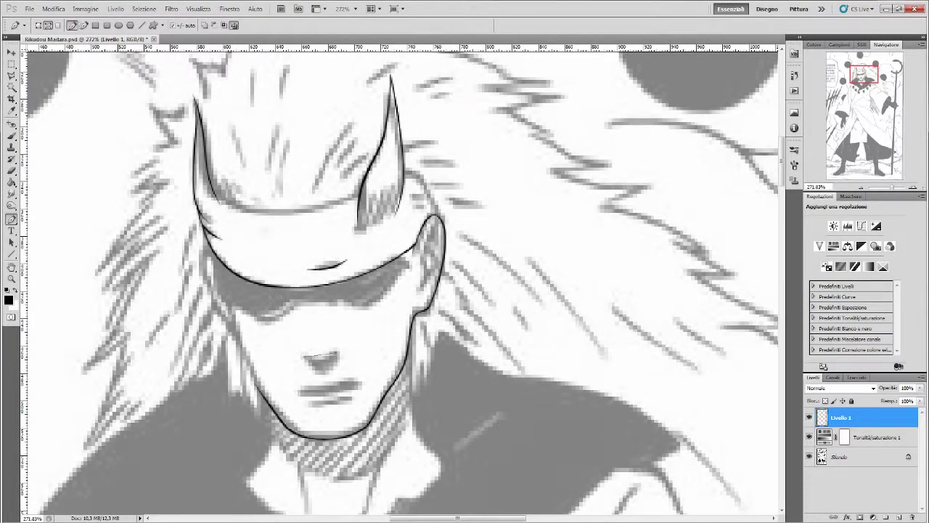
- Ink the nose, mouth and closed eyelid lines, checking them without the manga page
key("Return")
left_click_drag(309, 401, 354, 398)
key("Return")
left_click(809, 457)
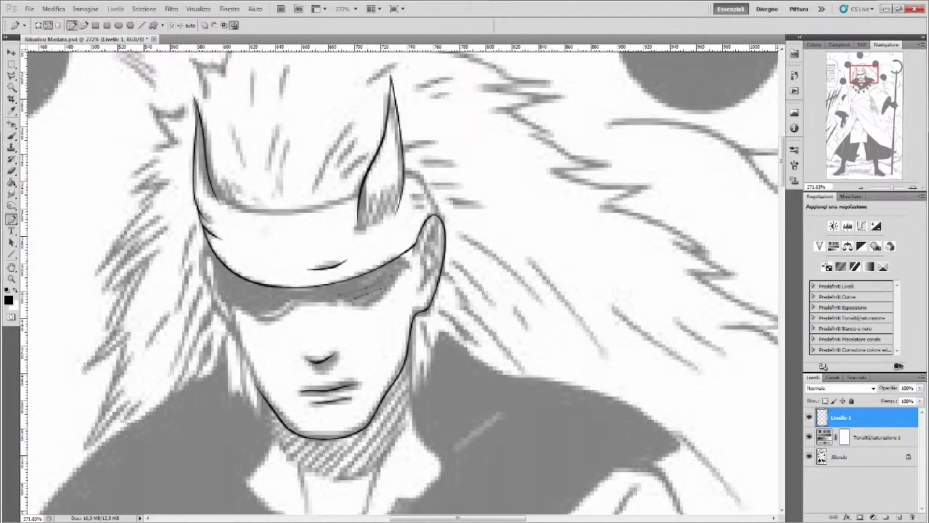
key("Return")
left_click(809, 456)
left_click(809, 457)
- Ink the eyelid curve on a new empty layer and zoom in on the eye
key("ctrl+shift+alt+n")
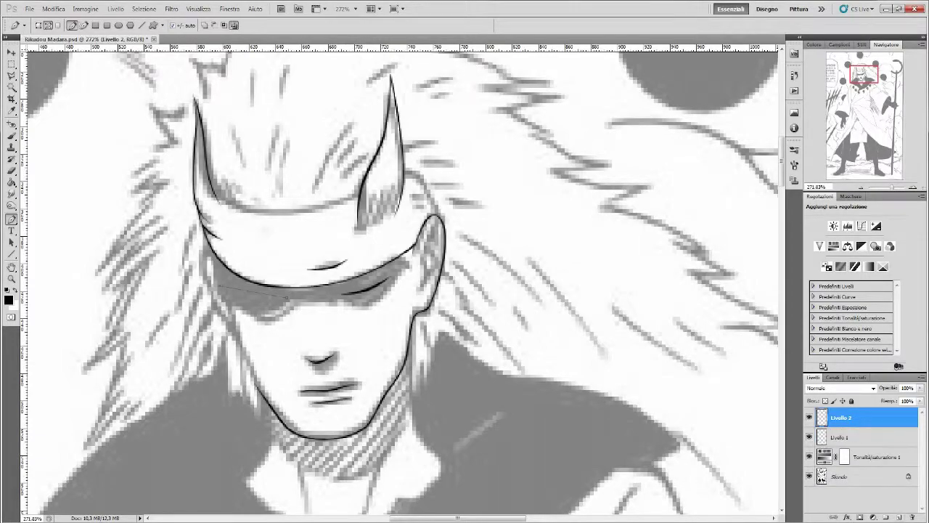
left_click_drag(271, 283, 283, 293)
key("Return")
key("Return")
left_click(809, 476)
key("ctrl+plus")
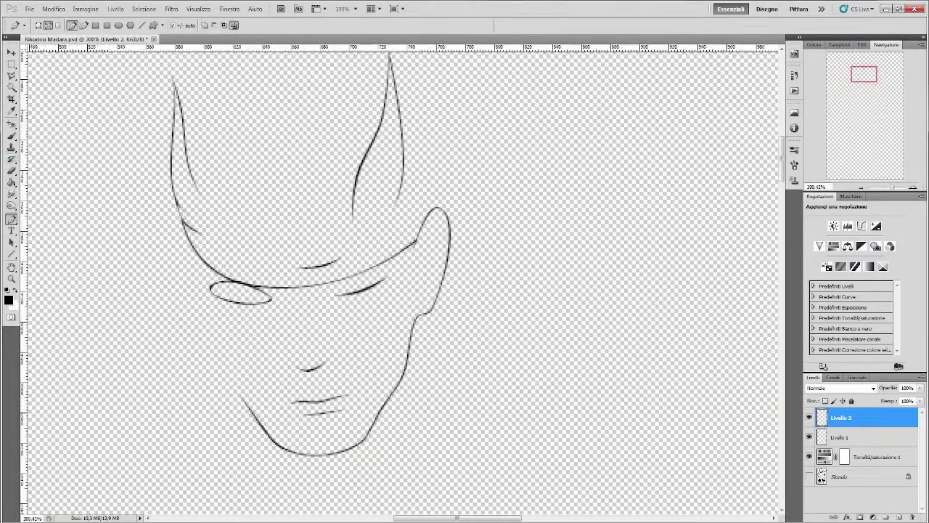
key("b")
key("p")
- On another new layer, ink the eye outline and concentric iris rings, erasing stray strokes
key("ctrl+j")
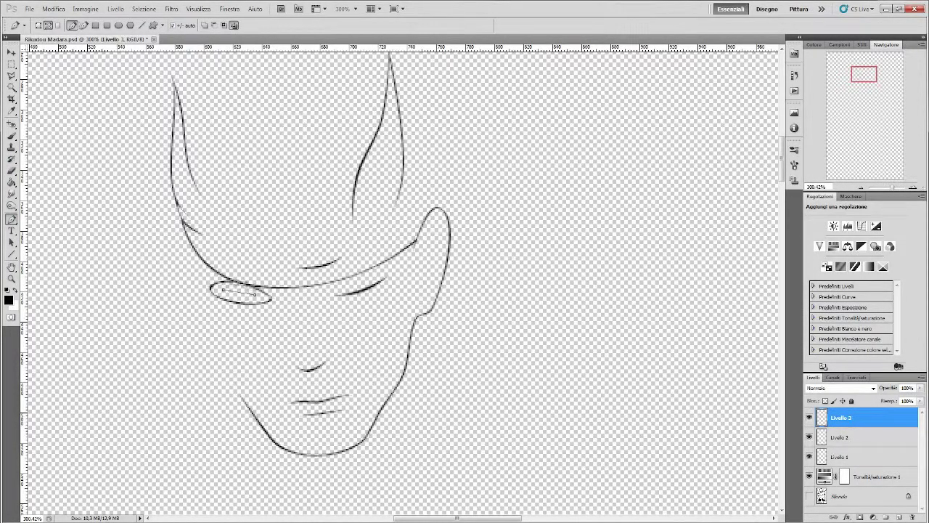
key("b")
right_click(254, 294)
key("Return")
key("p")
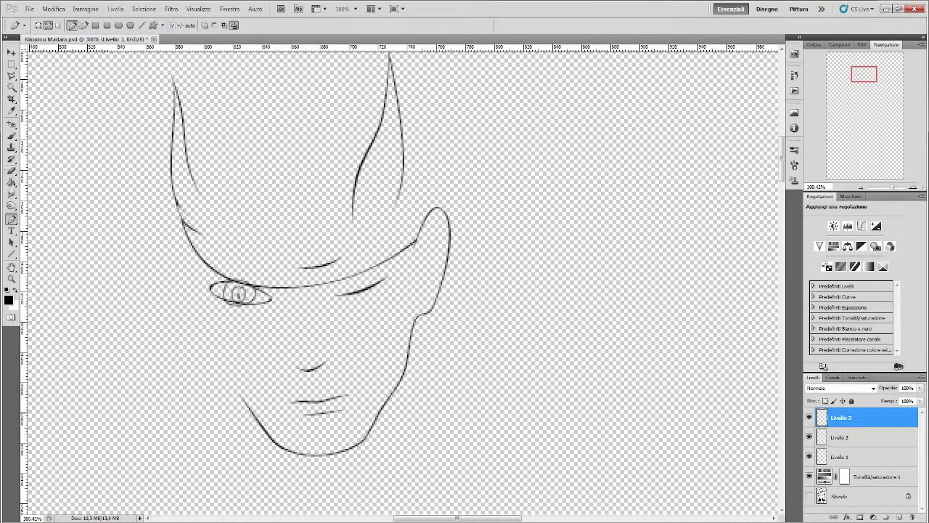
key("e")
scroll(400, 290, "up", 2)
key("p")
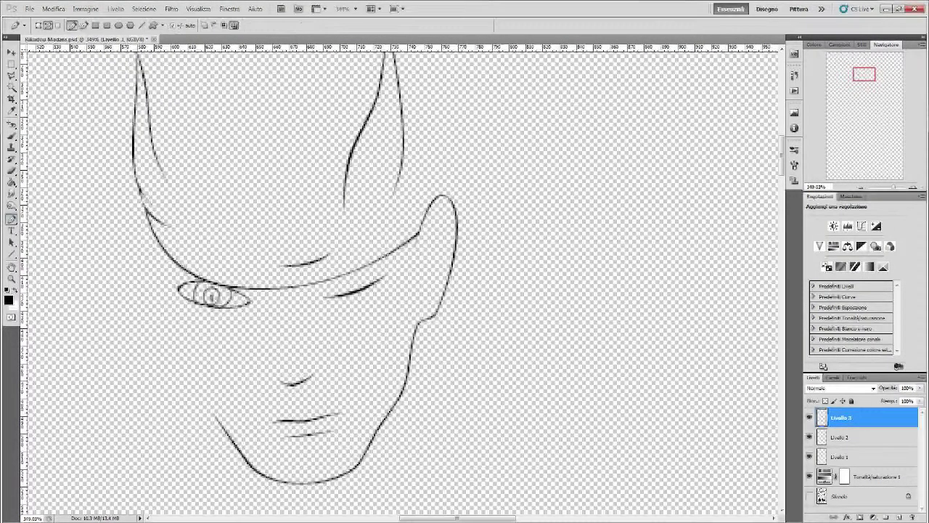
mouse_move(240, 301)
left_mouse_down()
mouse_move(200, 270)
mouse_move(194, 311)
mouse_move(243, 277)
mouse_move(239, 293)
mouse_move(196, 277)
mouse_move(236, 313)
left_mouse_up()
key("e")
- Merge the eye layers into Livello 1 and show the manga page again
right_click(842, 418)
left_click(856, 312)
left_click(809, 456)
- Ink the face's left edge down to the chin and the hair edge beside it
key("p")
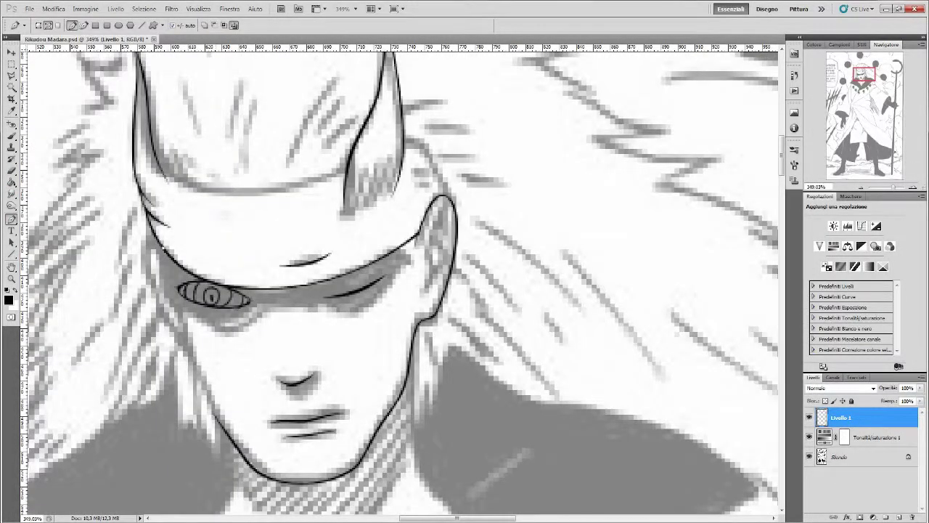
left_click_drag(162, 265, 168, 290)
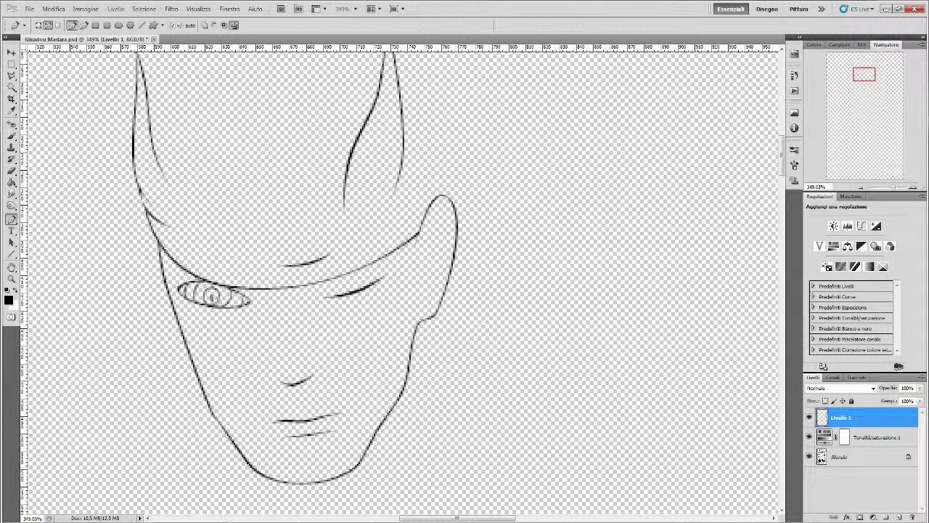
key("Return")
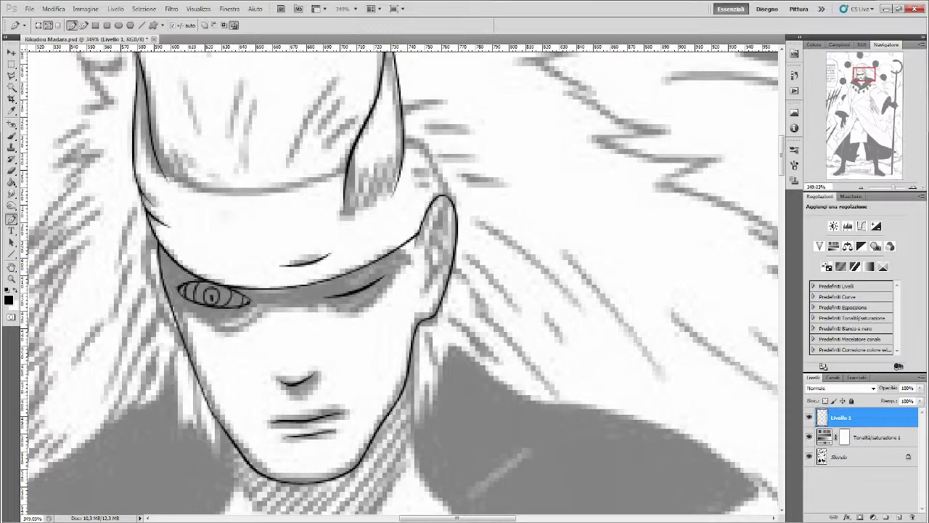
left_click(141, 250)
left_click_drag(154, 298, 154, 300)
key("Return")
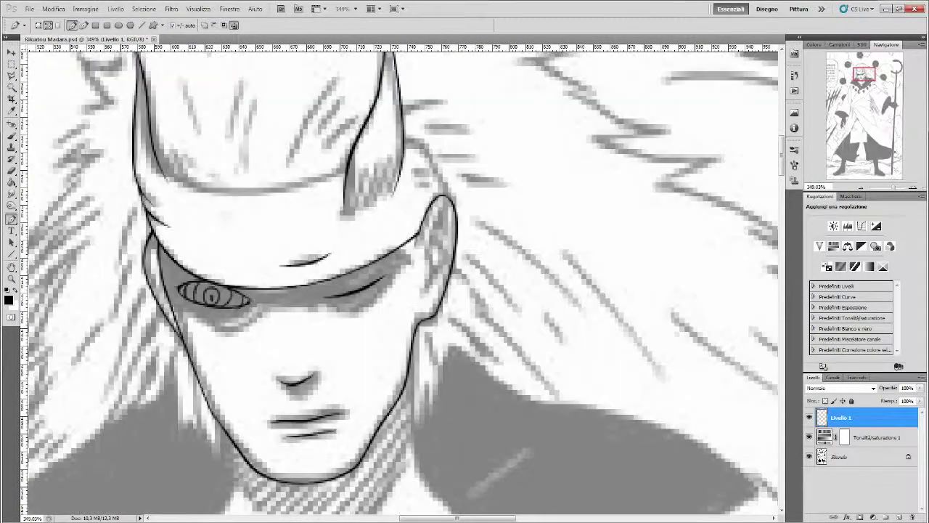
- Ink the inner-ear line and the creases under the ringed eye and closed eye
key("Return")
left_click(440, 255)
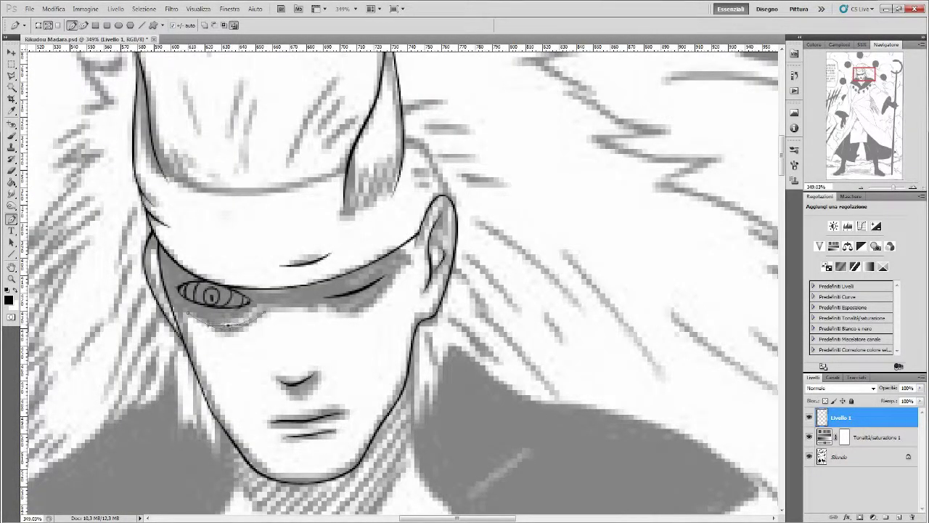
left_click_drag(264, 313, 239, 329)
key("Return")
key("Return")
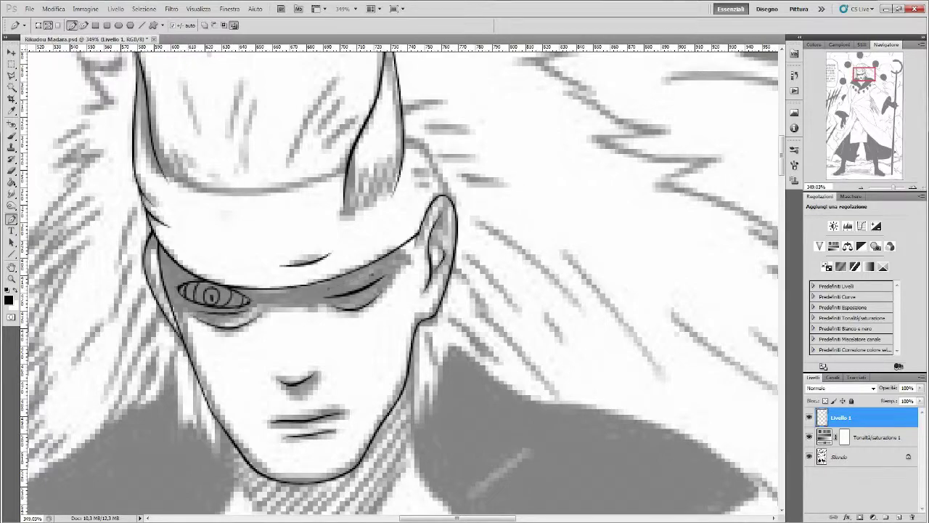
key("Return")
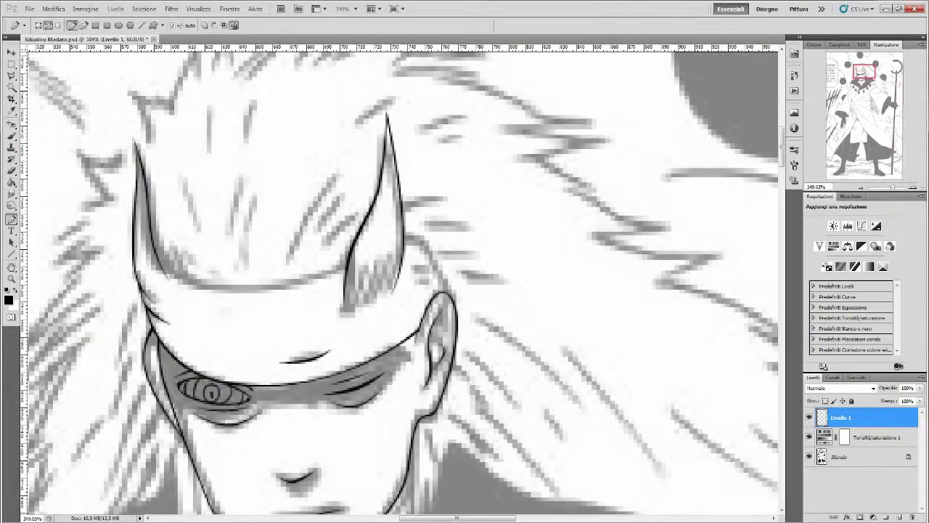
- Ink the headband's top edge and a bowed hair line beside it
left_click(159, 262)
left_click(347, 263)
left_click_drag(252, 263, 245, 288)
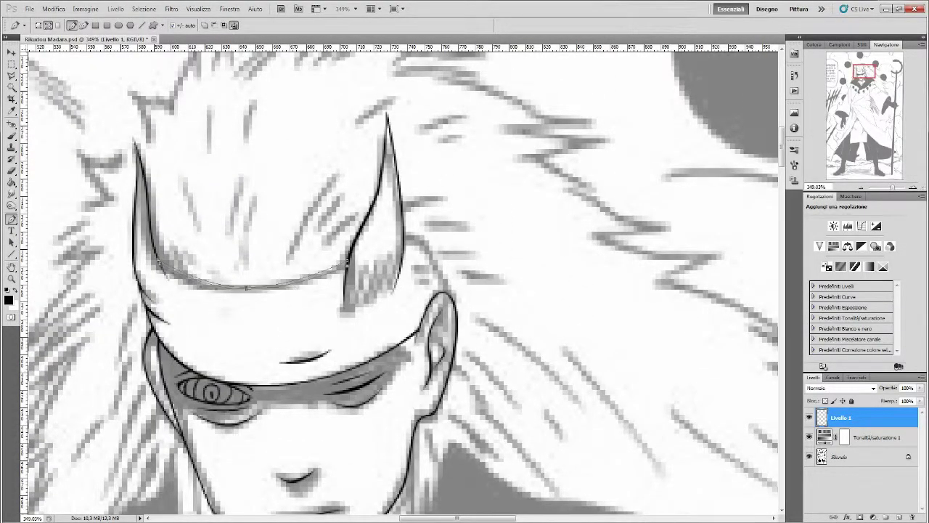
key("Return")
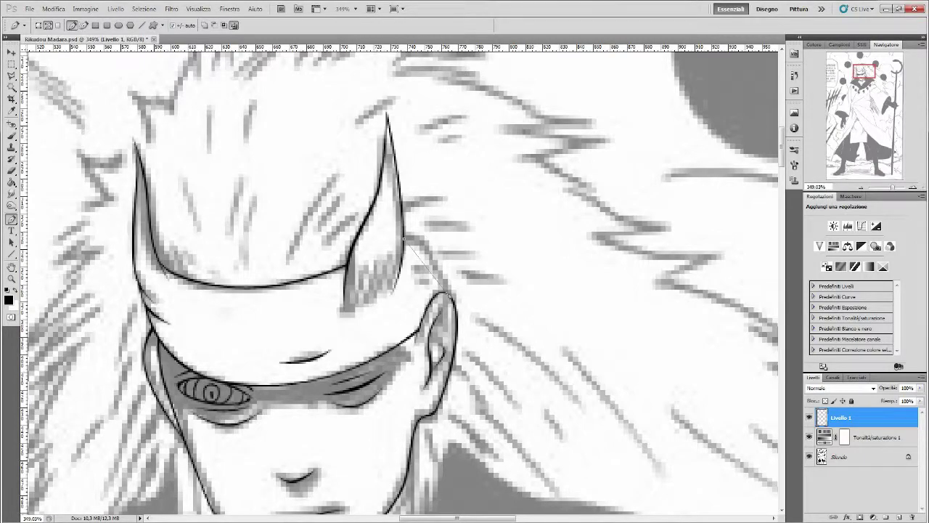
left_click_drag(424, 265, 436, 253)
key("Return")
scroll(406, 283, "up", 3)
- Ink two hair strands rising from the headband
left_click(286, 326)
left_click(364, 198)
left_click_drag(325, 262, 308, 256)
key("Return")
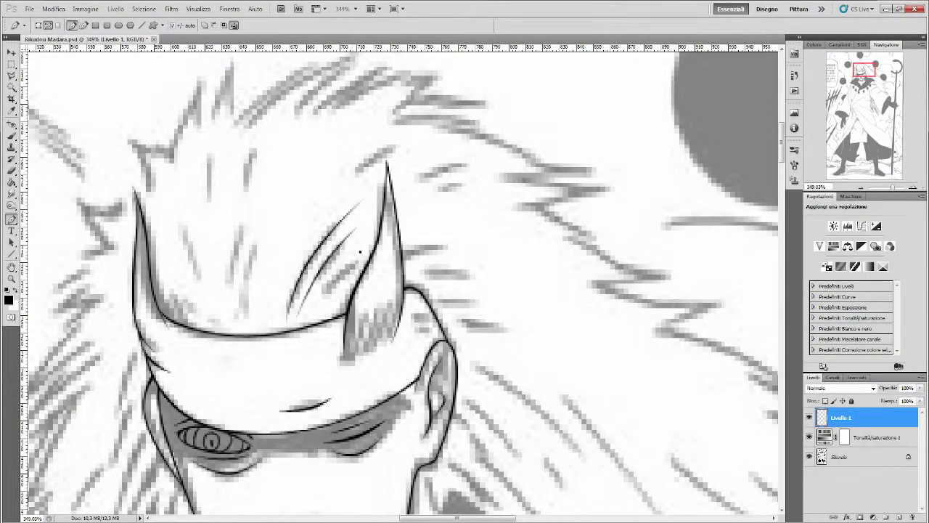
left_click(242, 320)
left_click(267, 207)
left_click_drag(255, 263, 254, 245)
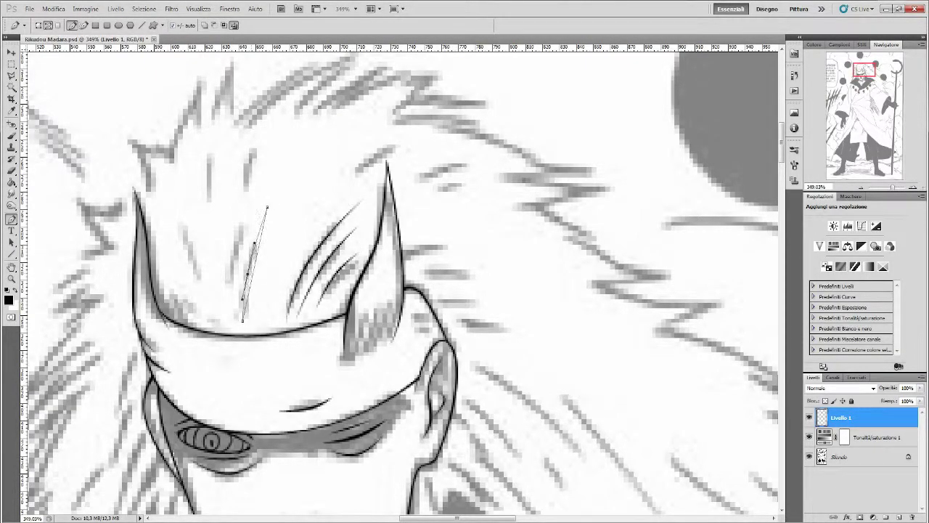
key("Return")
- Ink a pair of parallel hair strands and another stroke on the left
left_click(224, 301)
left_click(253, 203)
key("Return")
left_click(211, 303)
key("Return")
scroll(211, 303, "up", 2)
- Ink a tall hair strand and two lines converging on the spike tip
left_click(208, 254)
left_click(233, 96)
left_click_drag(220, 175, 215, 173)
key("Return")
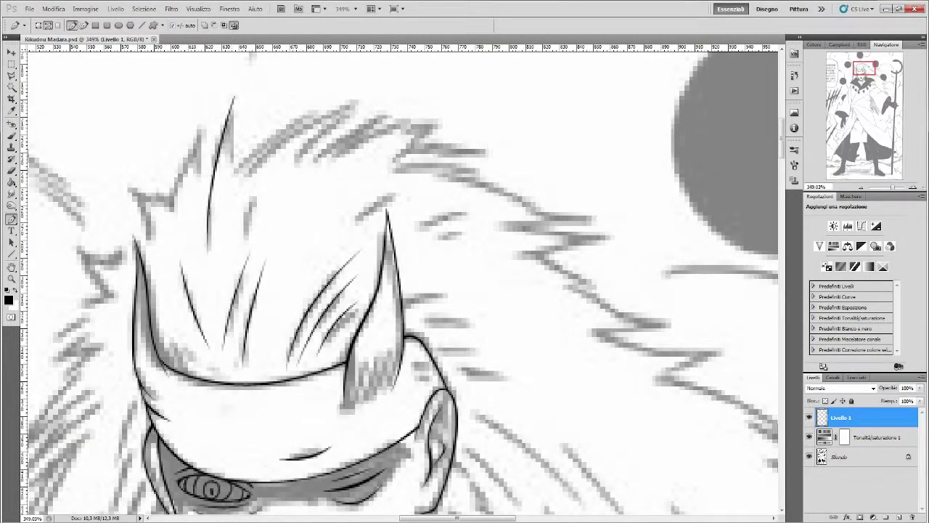
left_click(364, 94)
left_click_drag(294, 145, 289, 135)
key("Return")
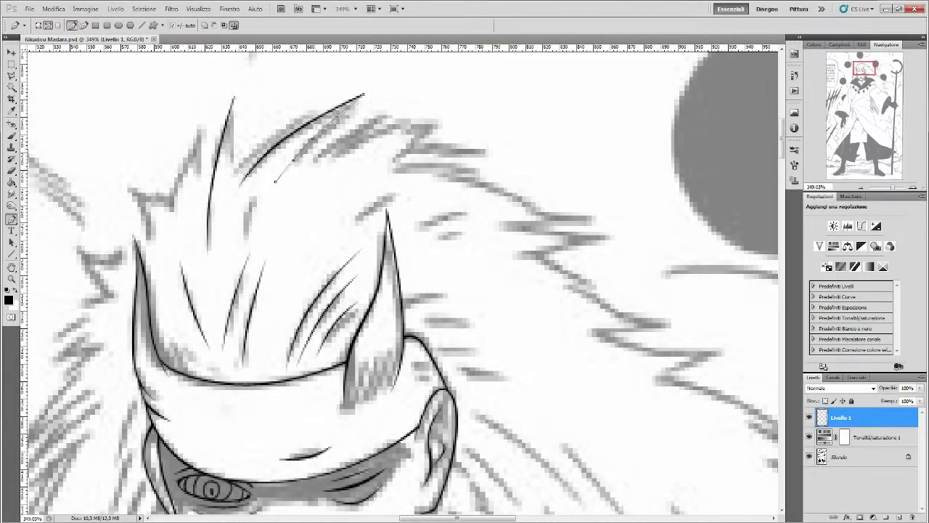
left_click(365, 95)
key("Return")
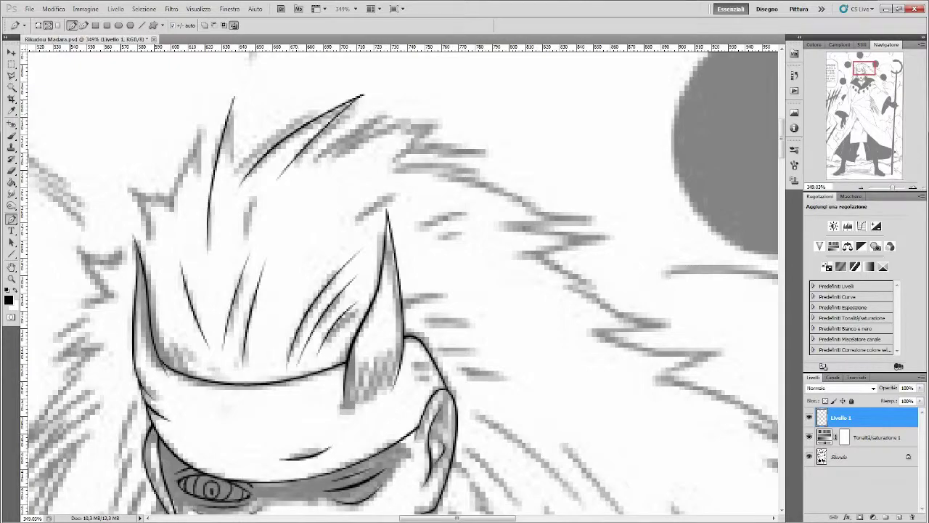
- Ink the spike's right side and lower edge, checking them with the manga page hidden
left_click(240, 239)
key("Return")
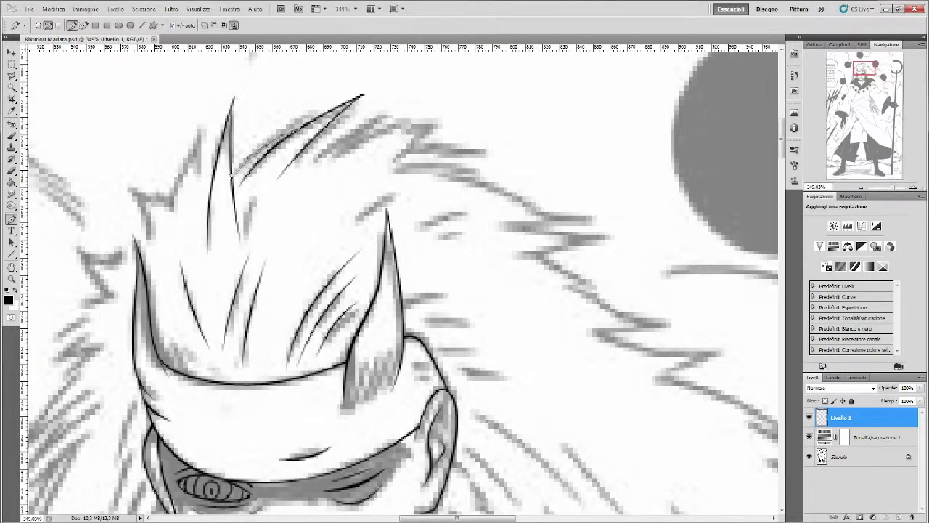
left_click(809, 456)
left_click(235, 174)
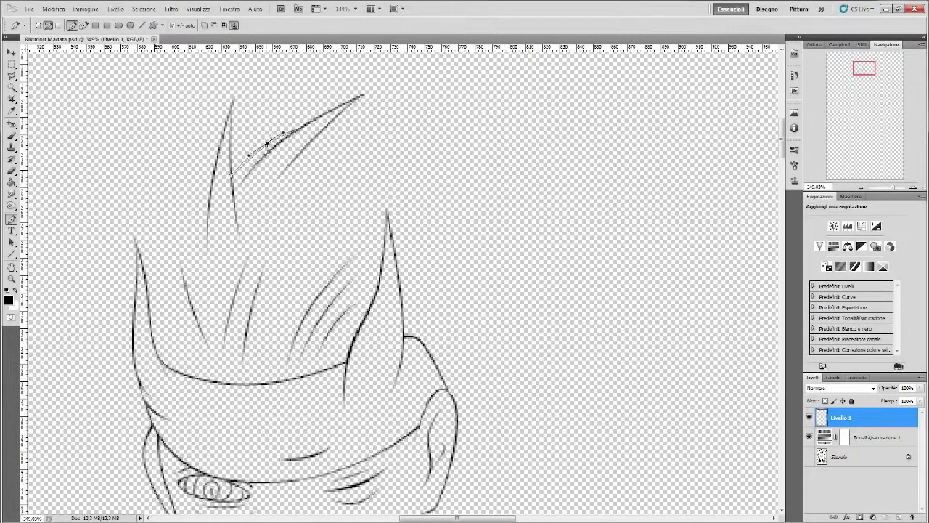
key("Return")
left_click(809, 456)
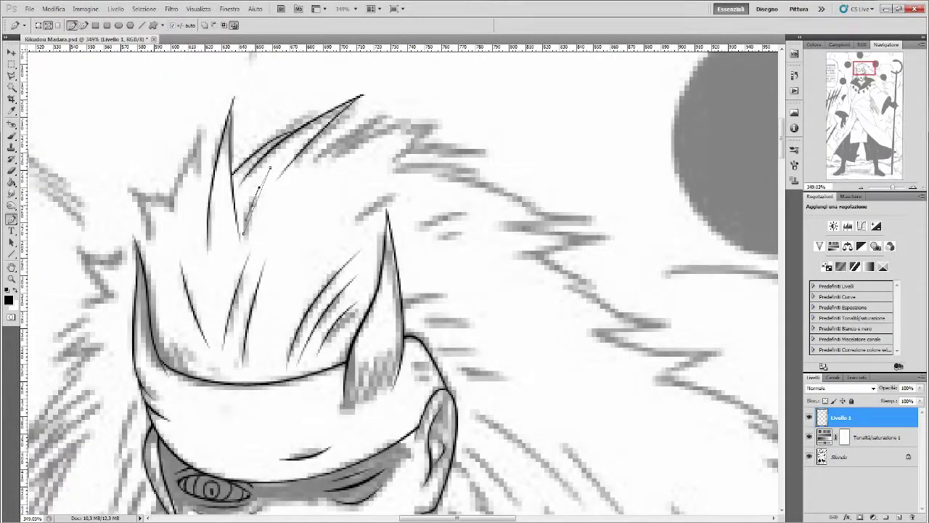
- Ink three curved hair-tip lines sweeping right across the top of the head
left_click(315, 171)
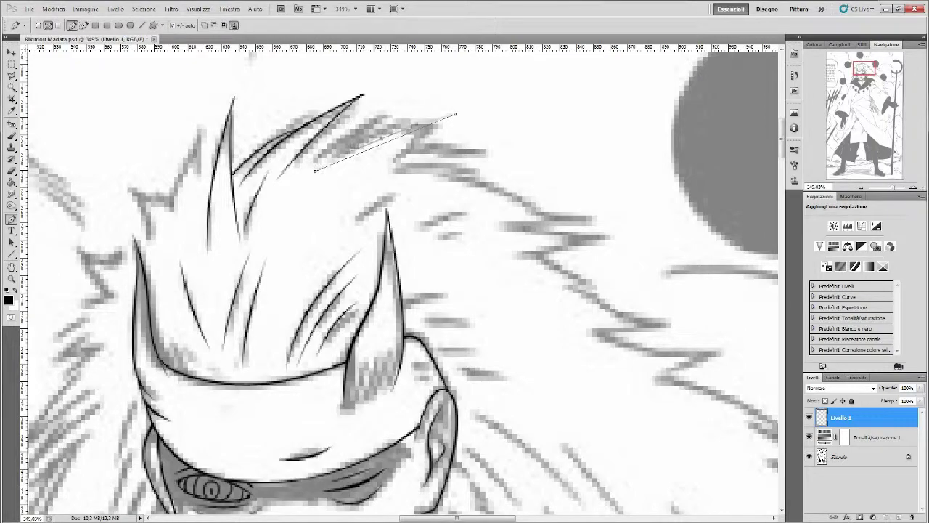
left_click_drag(441, 116, 454, 114)
key("Return")
key("Return")
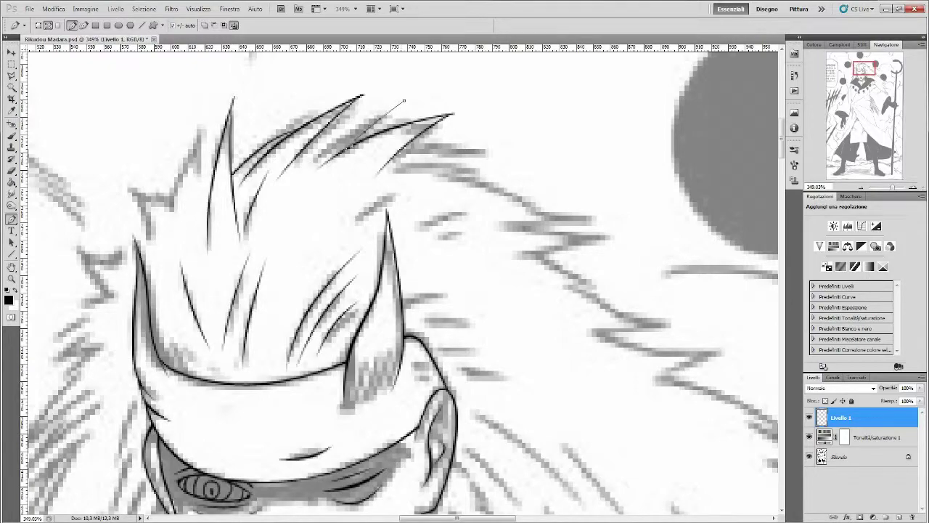
left_click(313, 153)
left_click(402, 98)
left_click_drag(355, 126, 341, 124)
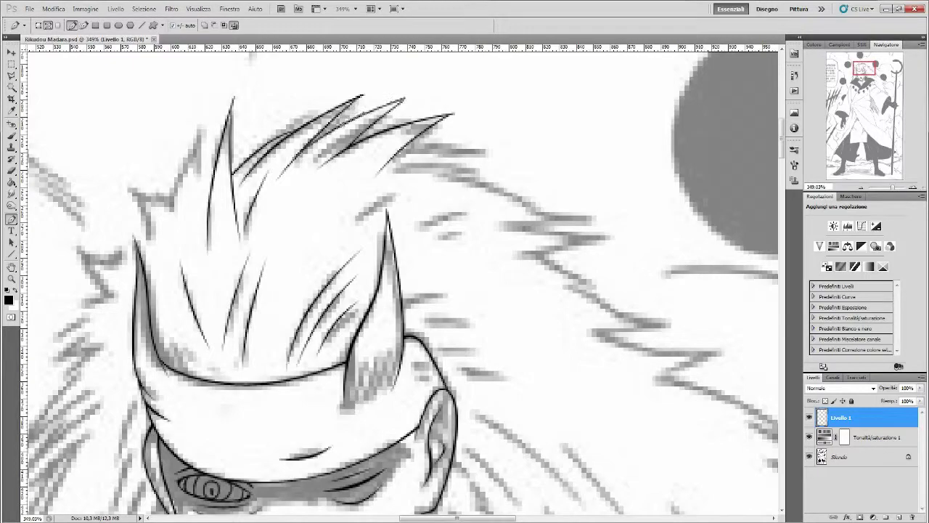
key("Return")
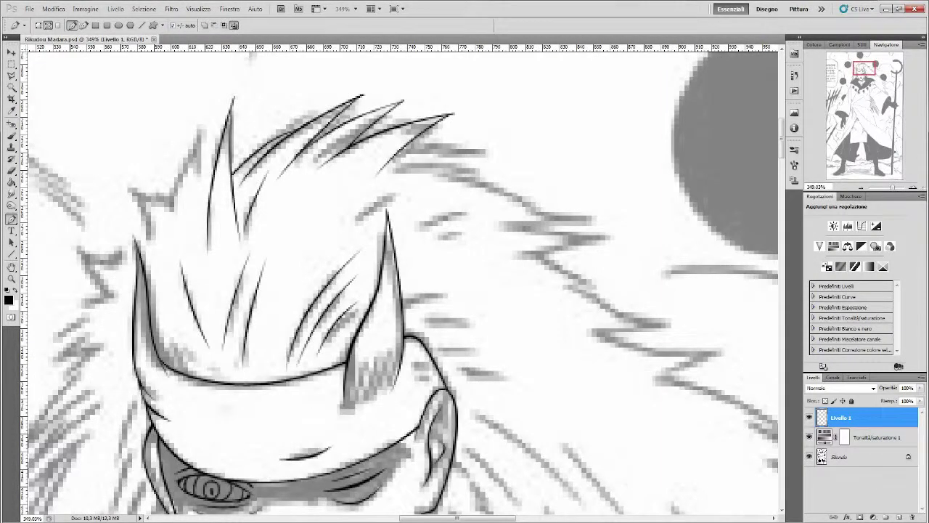
left_click(392, 171)
mouse_move(473, 162)
left_mouse_down()
mouse_move(509, 164)
mouse_move(512, 150)
left_mouse_up()
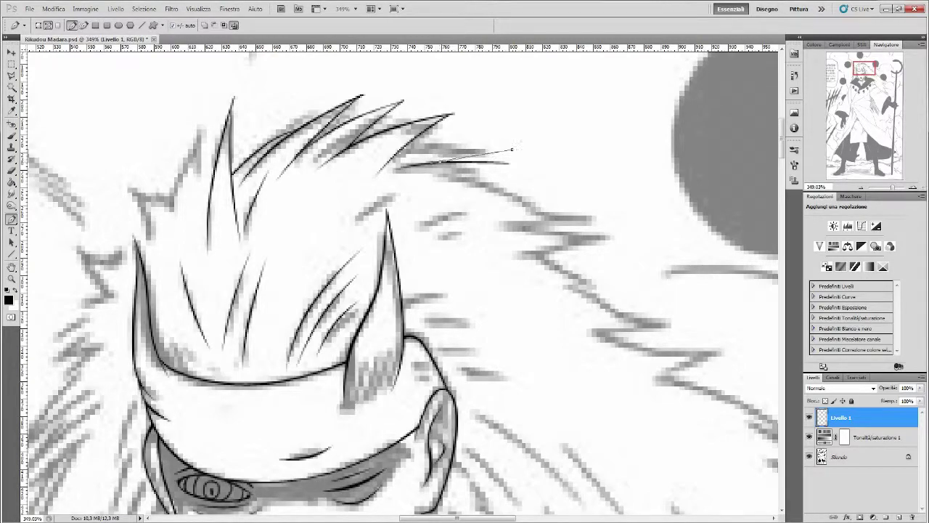
key("Return")
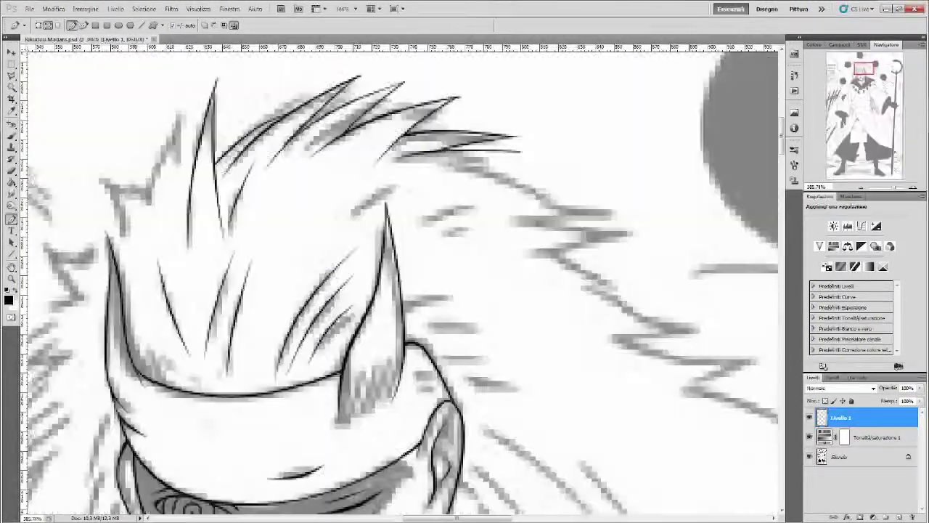
scroll(399, 283, "right", 3)
- Trace and ink in black the first hair strand sweeping right from behind the head
scroll(399, 283, "right", 2)
left_click_drag(376, 173, 402, 179)
left_click_drag(450, 209, 475, 216)
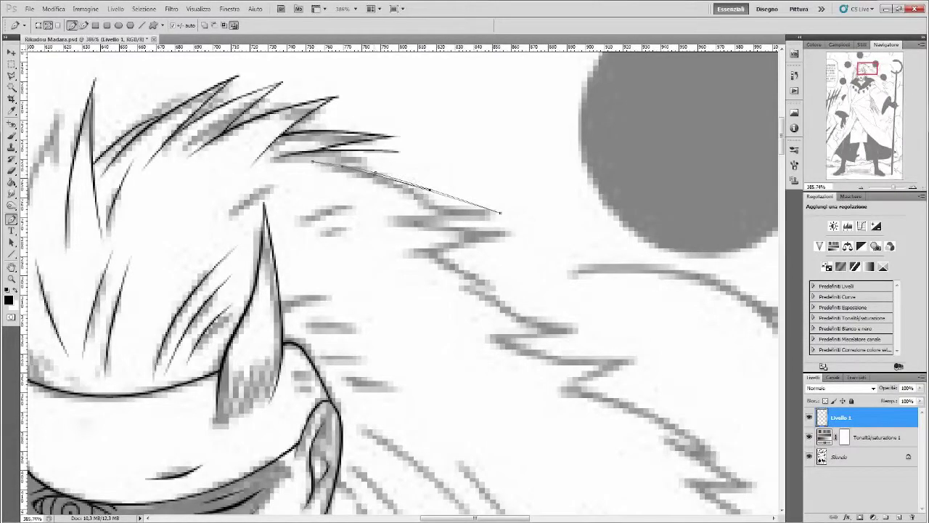
left_click(500, 213)
key("Return")
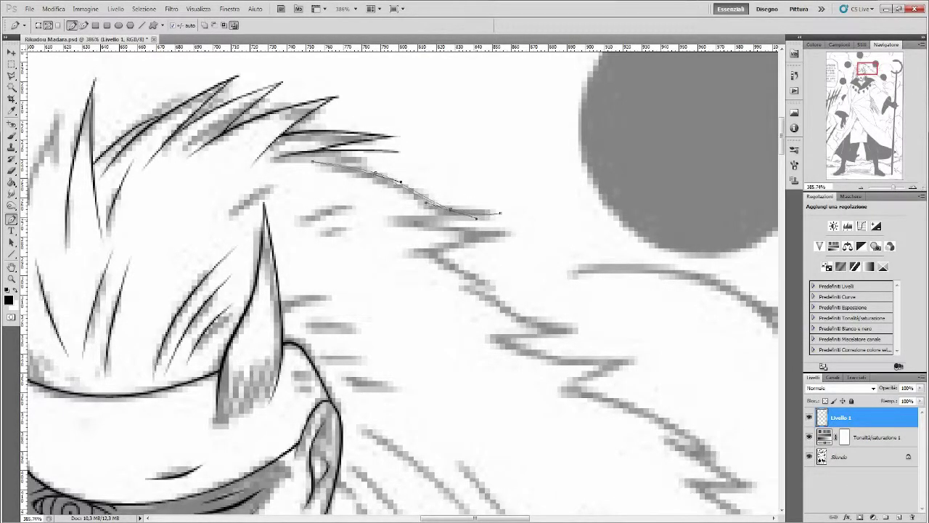
- Ink a second curved strand below it, then hide Sfondo to check the lineart
left_click(374, 223)
left_click(524, 223)
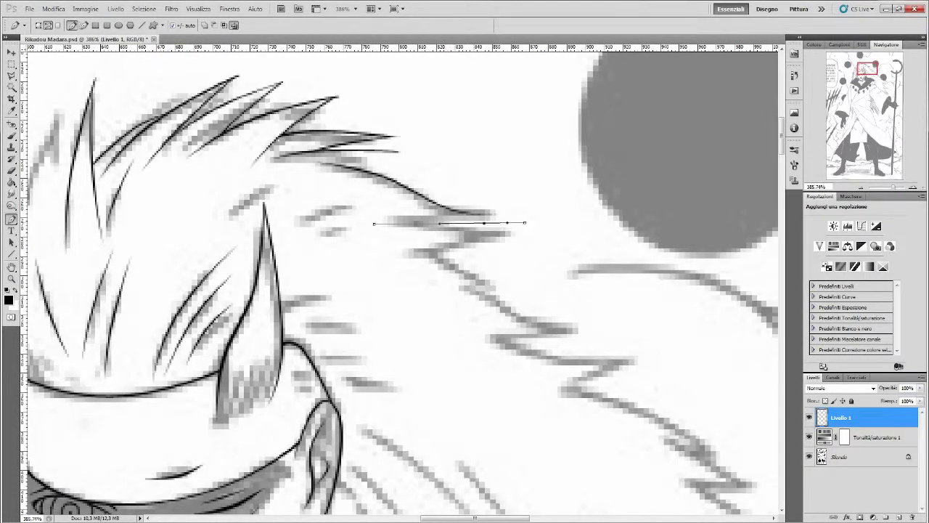
left_click_drag(484, 222, 483, 227)
key("Return")
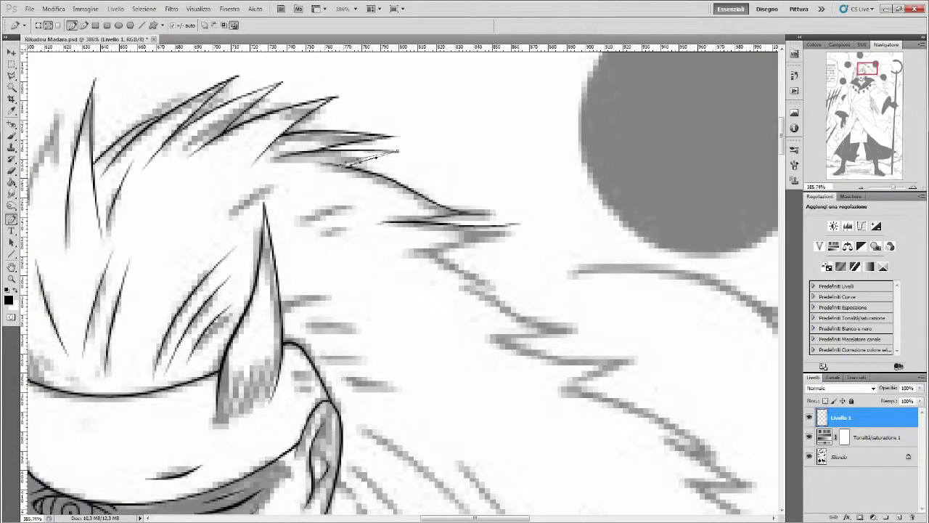
left_click(810, 457)
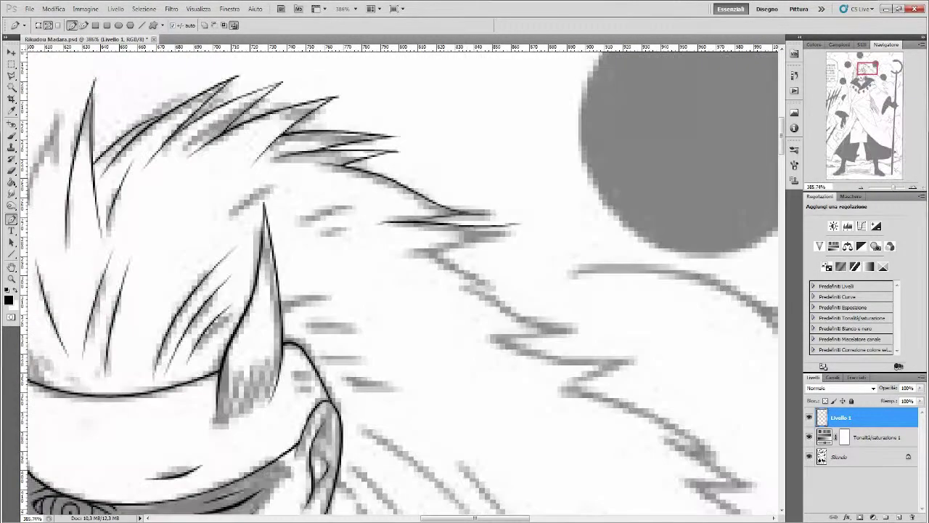
- Trace a bowed strand further down, inking it and undoing to redo the stroke
left_click(518, 259)
left_click_drag(476, 236, 461, 224)
left_click(580, 292)
key("ctrl+z")
key("ctrl+z")
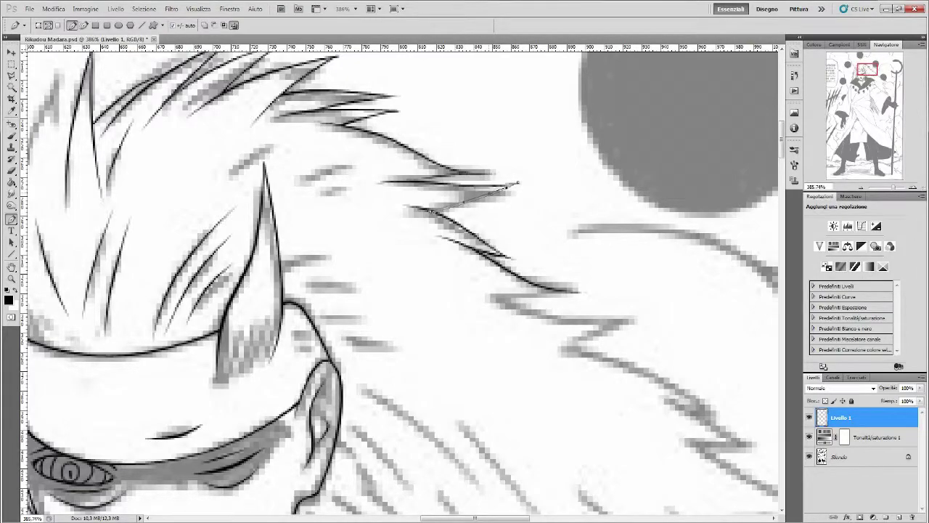
scroll(517, 183, "down", 3)
- Ink two more curved hair strands as tapered black lines near the ear
left_click(461, 172)
left_click_drag(553, 200, 549, 206)
key("Return")
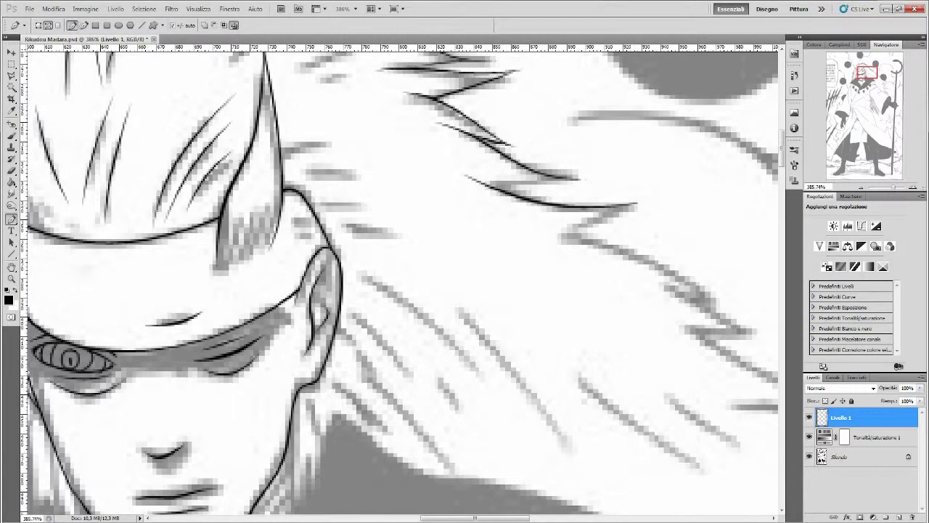
scroll(638, 204, "right", 3)
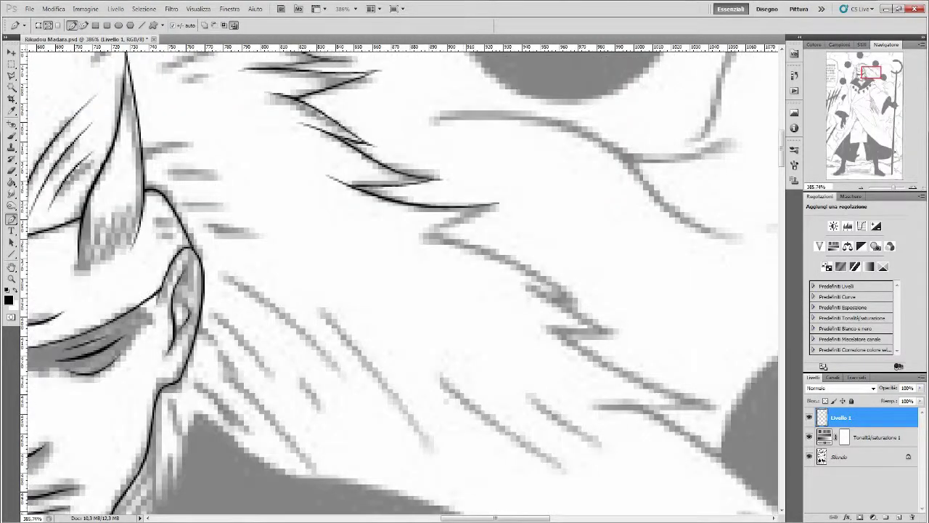
right_click(543, 282)
left_click_drag(590, 316, 621, 335)
key("Return")
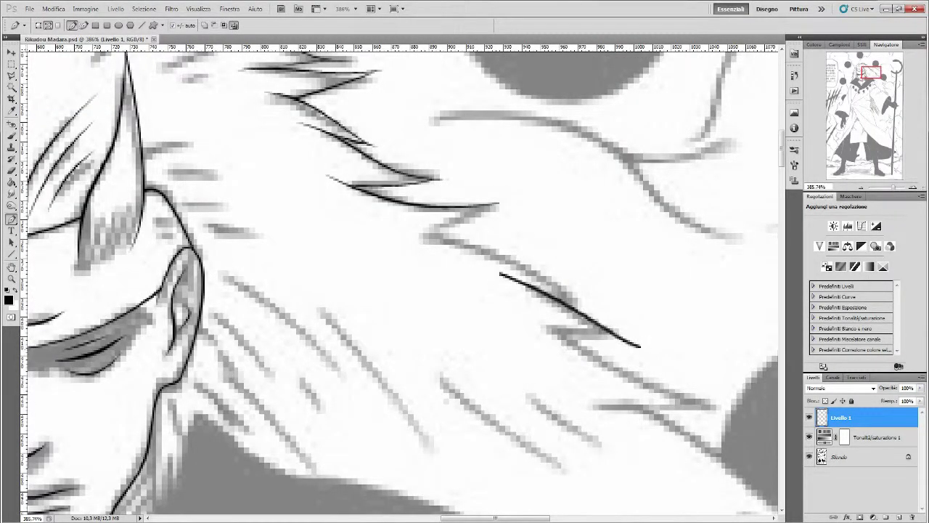
- Reshape and ink the long pointed lock, toggling Sfondo off and on to check
left_click_drag(598, 362, 547, 323)
left_click(809, 455)
left_click(717, 412)
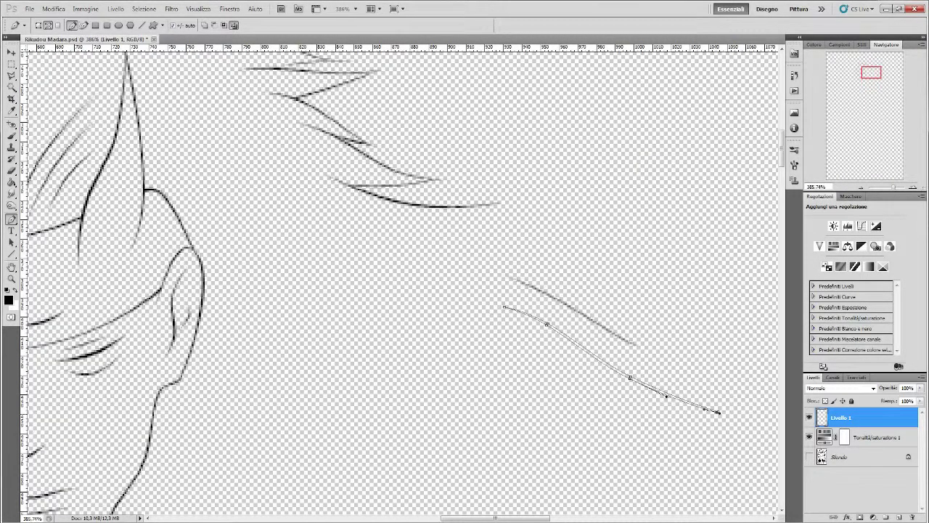
key("Return")
left_click(809, 456)
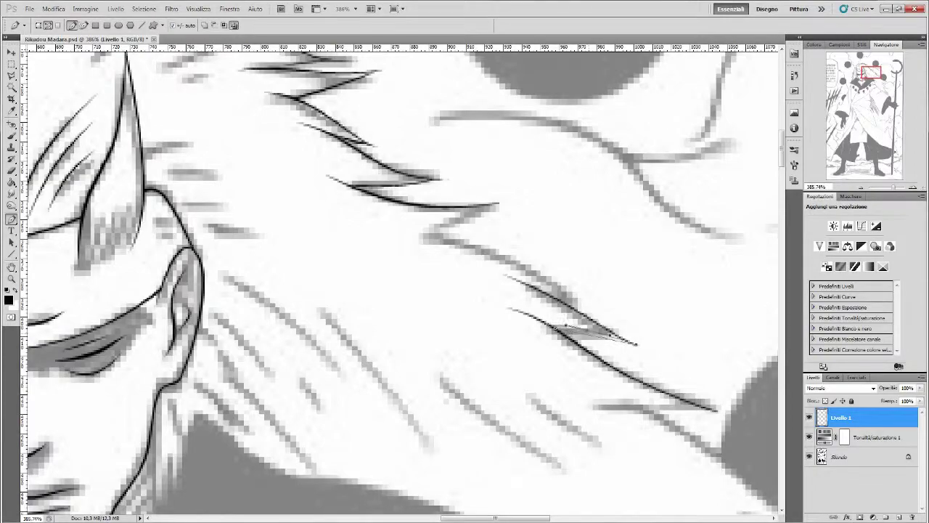
key("Return")
- Ink the lower strand toward the shoulder in solid black, checking it against hidden Sfondo
left_click_drag(566, 298, 609, 320)
key("Return")
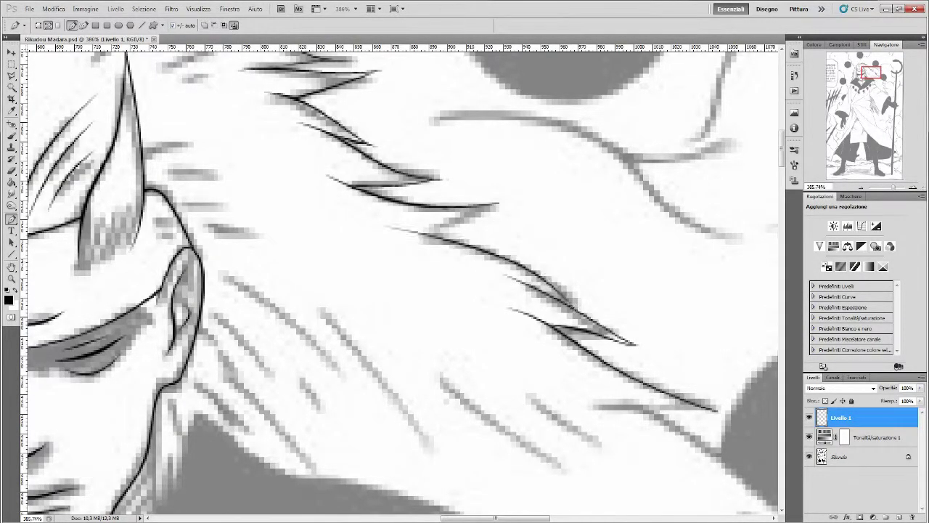
left_click(809, 456)
key("Return")
left_click(809, 456)
key("Return")
left_click(810, 456)
scroll(450, 290, "down", 5)
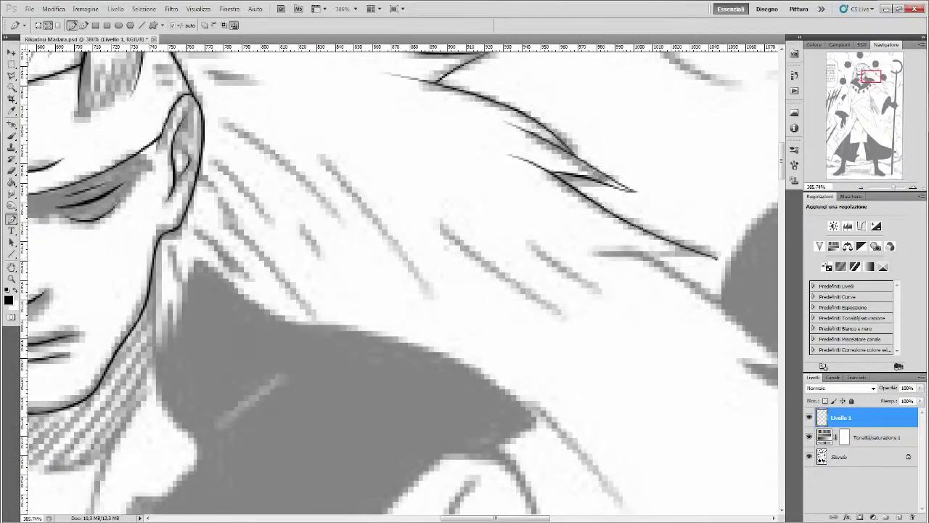
- Ink two more spiky hair strands as tapered black lines
mouse_move(610, 244)
left_mouse_down()
mouse_move(609, 251)
mouse_move(464, 234)
left_mouse_up()
key("Return")
left_click(252, 186)
left_click(463, 331)
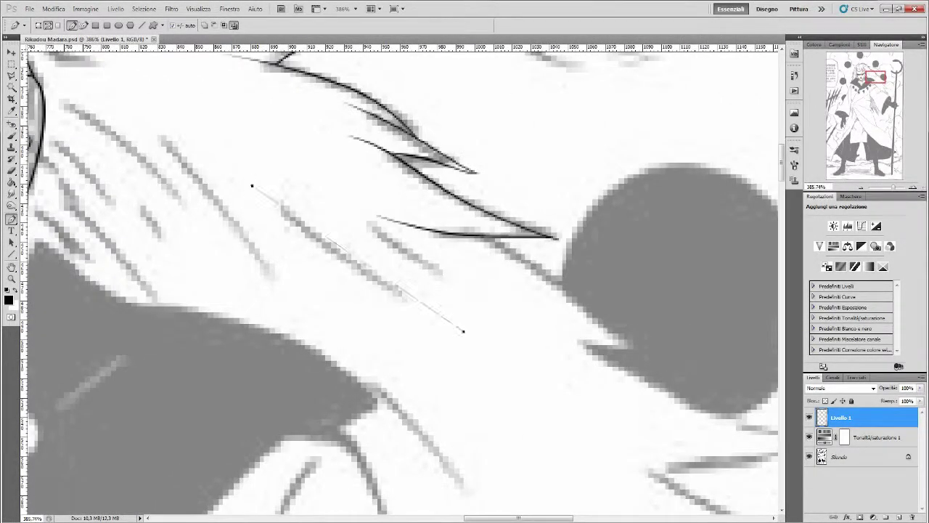
key("Return")
key("Return")
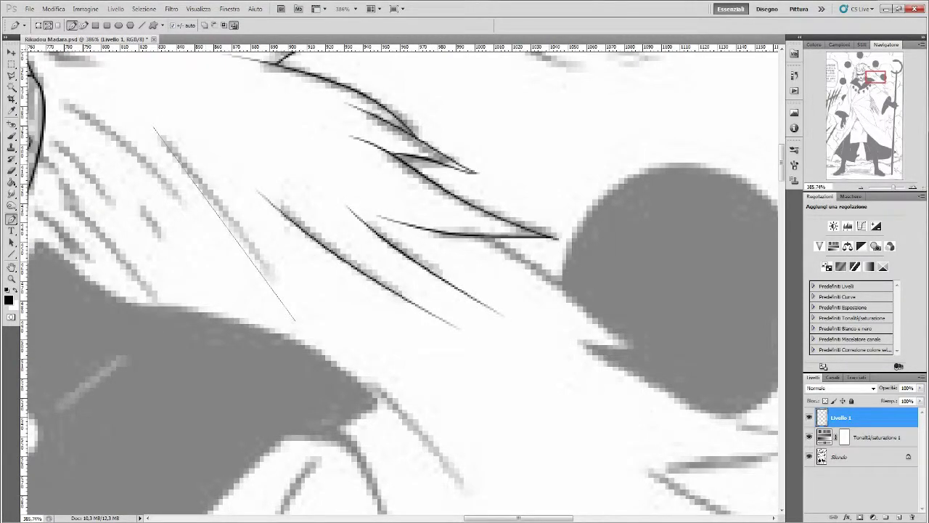
- Stroke a series of hair strand paths in black while panning across the lock
scroll(400, 283, "up", 1)
key("Return")
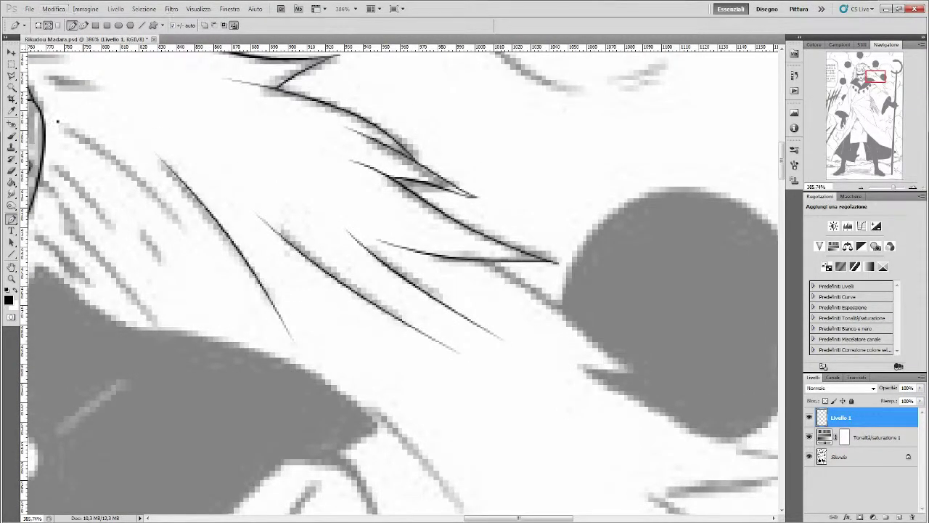
key("Return")
scroll(399, 283, "left", 5)
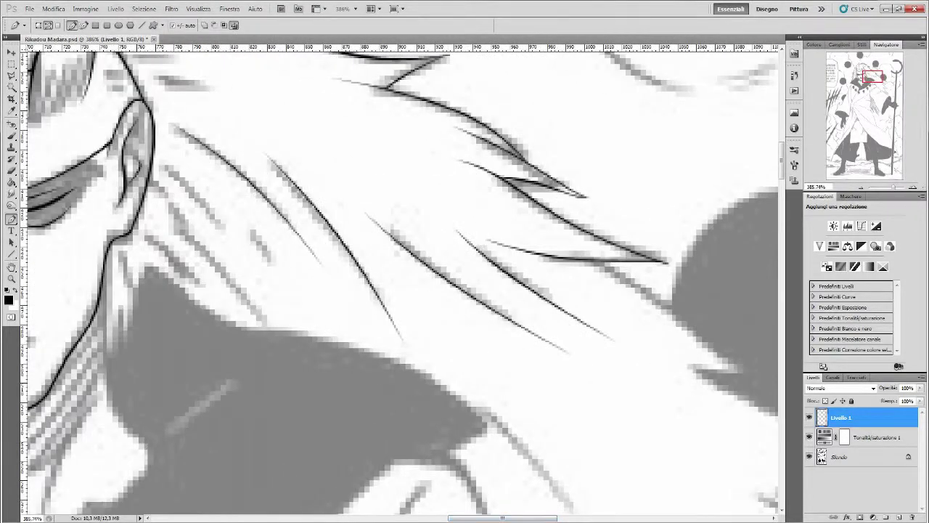
key("Return")
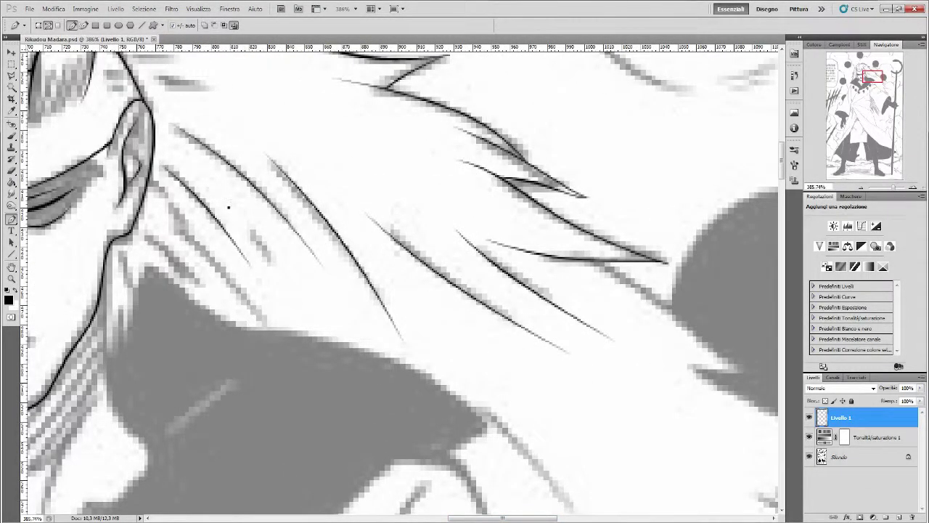
key("Return")
scroll(399, 283, "right", 10)
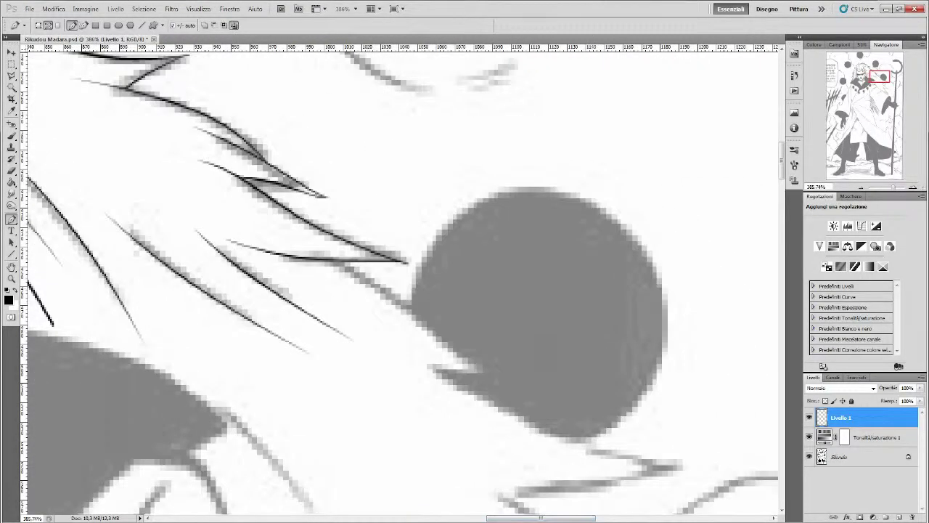
key("Return")
- Ink a line along the grey circle's lower edge and check it with Sfondo hidden
left_click(396, 347)
scroll(508, 348, "down", 4)
scroll(581, 349, "right", 3)
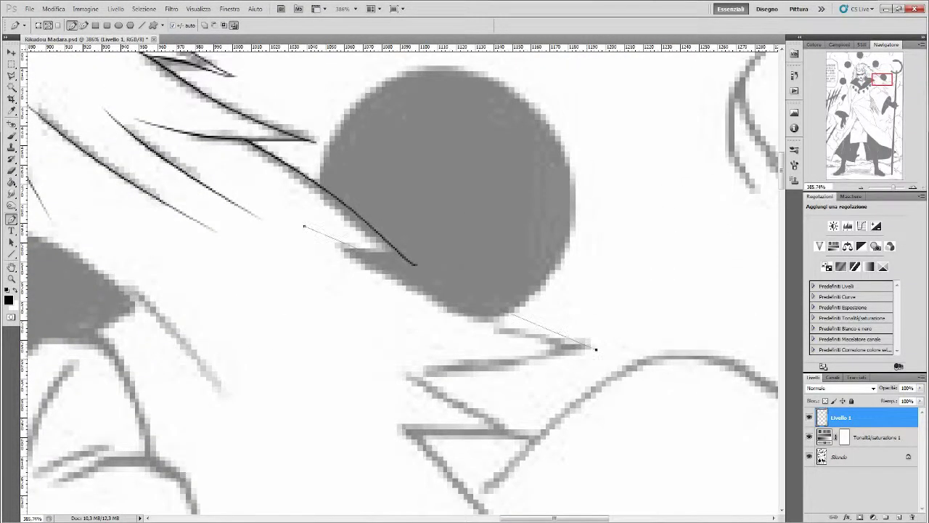
left_click(595, 348)
key("Return")
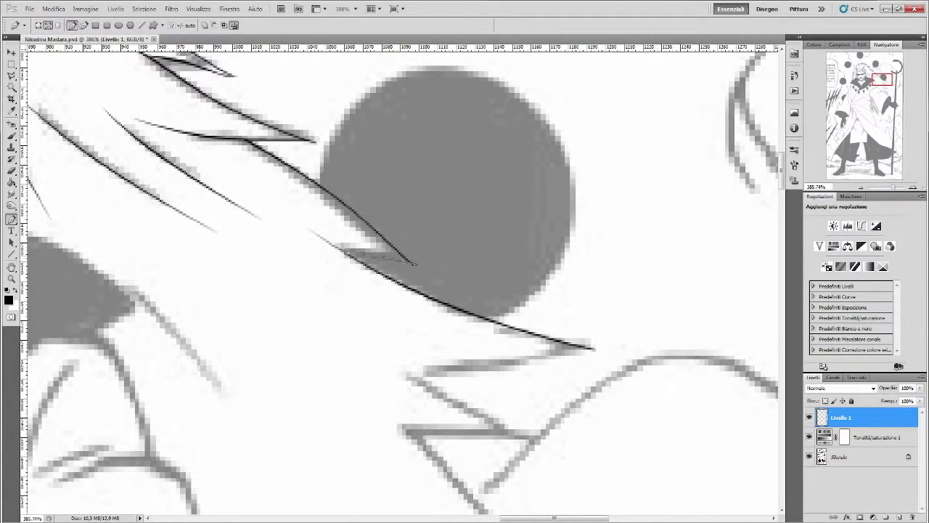
left_click(809, 456)
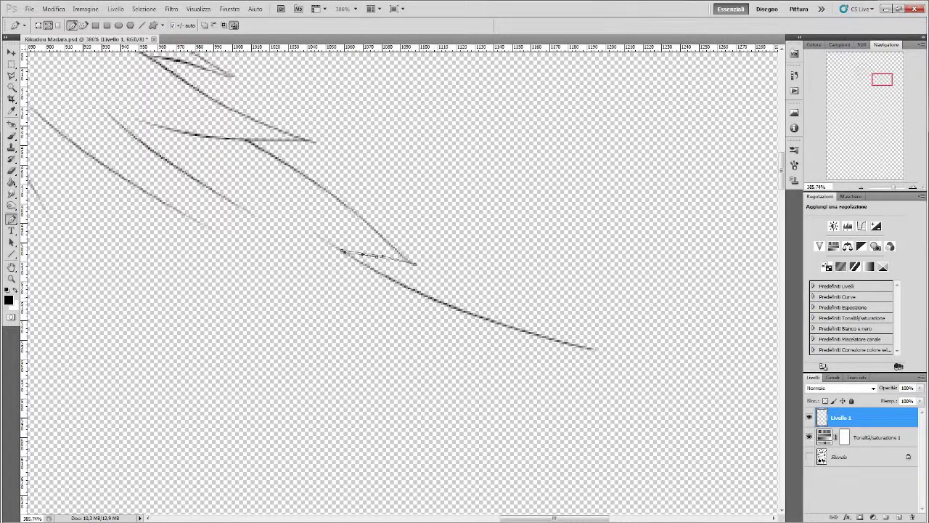
left_click(809, 455)
scroll(435, 290, "down", 4)
- Trace and ink a tapered line along the grey stroke, refining its curve
left_click(320, 215)
left_click_drag(430, 290, 482, 320)
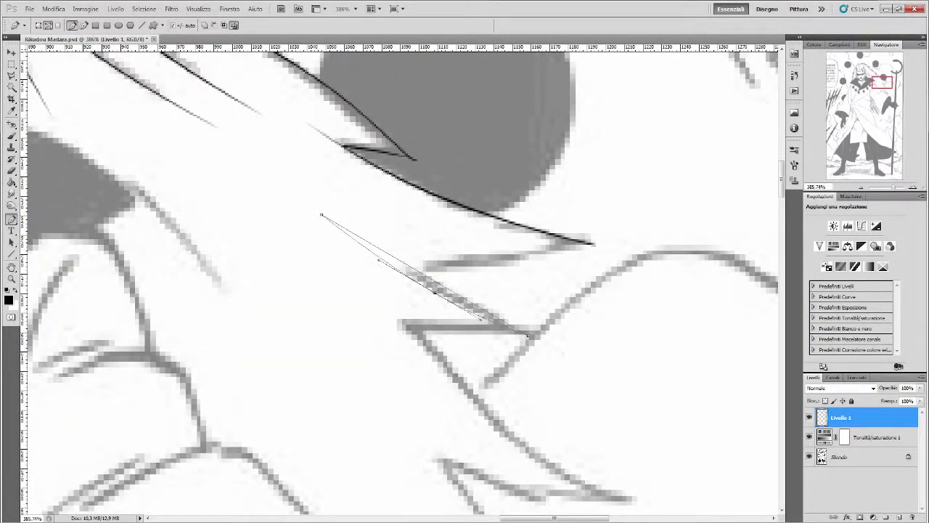
left_click(529, 336)
key("Return")
left_click(502, 260)
left_click(549, 254)
left_click(591, 245)
key("Return")
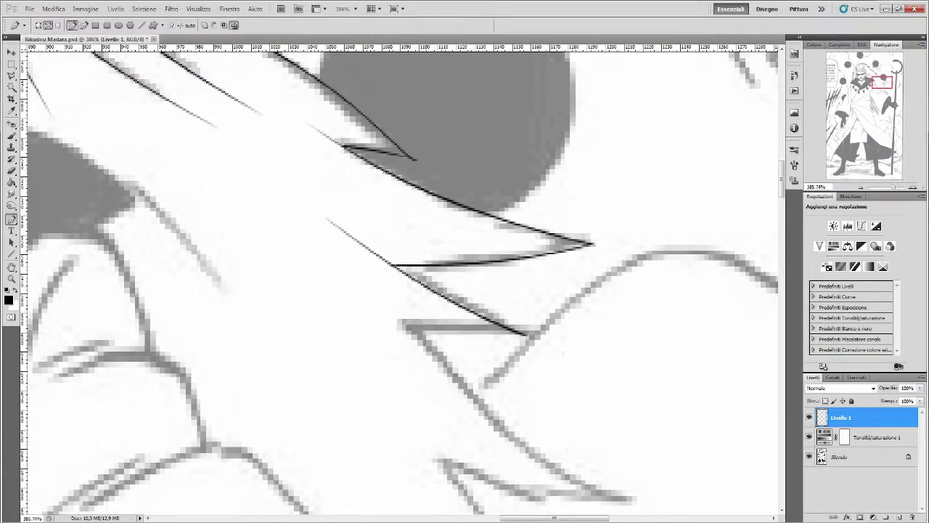
- Ink a long curved line along the hair's outer edge, bending it to the sketch
scroll(472, 217, "down", 3)
scroll(355, 149, "down", 2)
left_click(355, 148)
left_click_drag(629, 385, 639, 392)
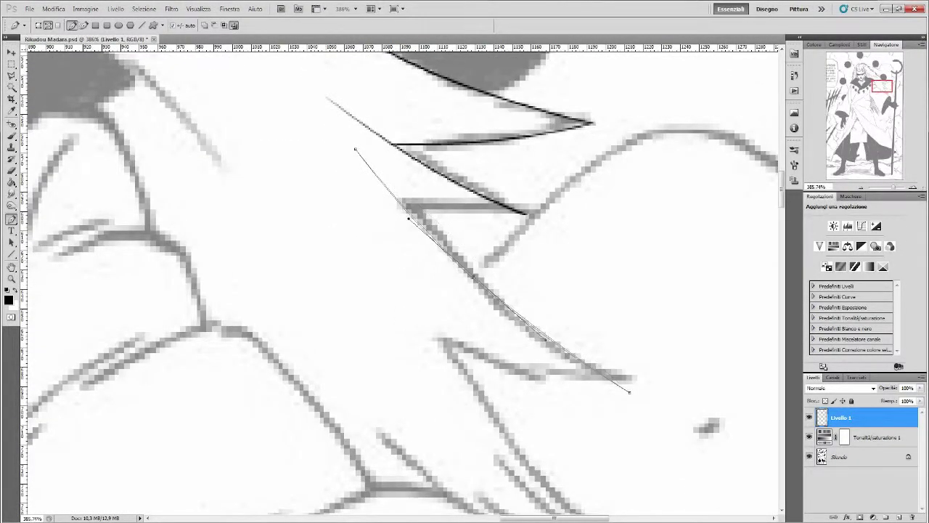
key("Return")
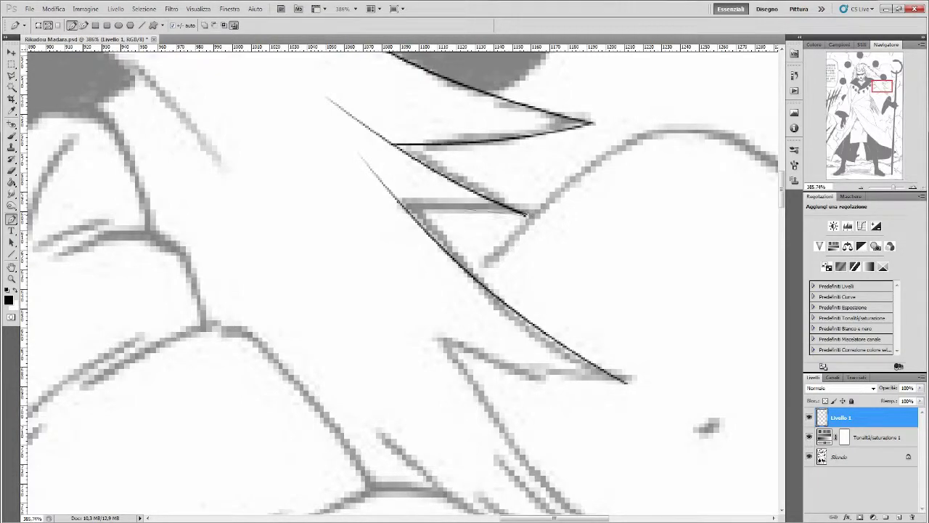
left_click_drag(486, 210, 486, 214)
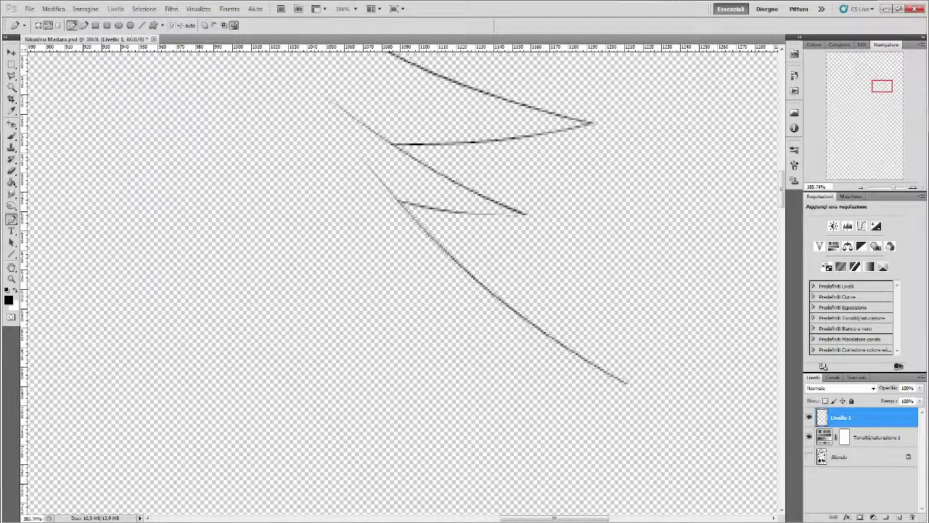
key("Return")
scroll(472, 290, "down", 3)
- Ink the lower hair edge with a multi-anchor line meeting the existing tip, then check it
left_click(361, 195)
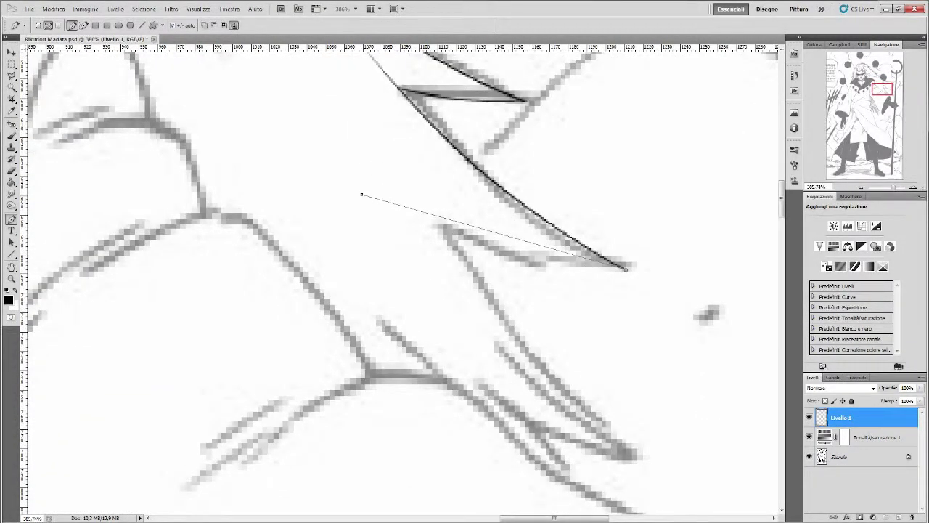
left_click(438, 229)
left_click(506, 249)
left_click(569, 265)
left_click(625, 269)
key("Return")
left_click(809, 457)
key("Return")
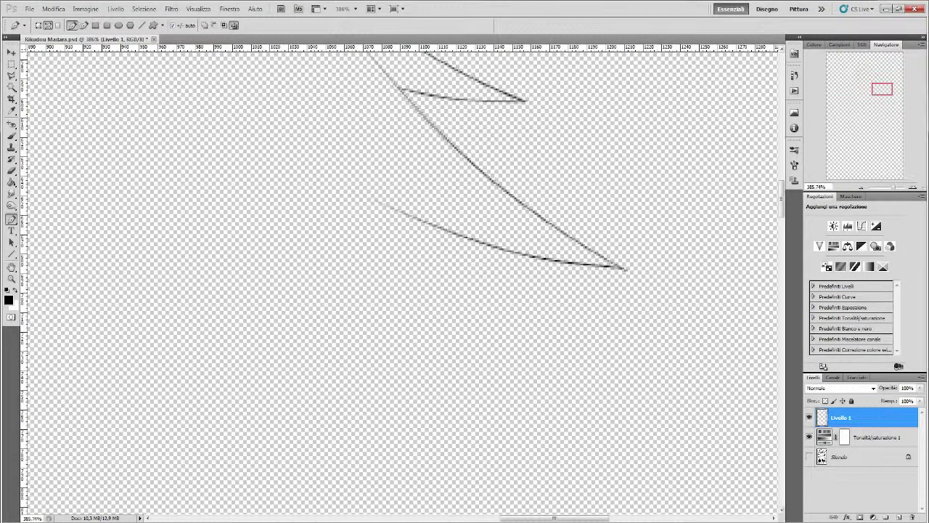
left_click(809, 456)
- Ink a curved strand down to the lock's lower tip
left_click(469, 268)
left_click(668, 434)
left_click_drag(668, 434, 715, 443)
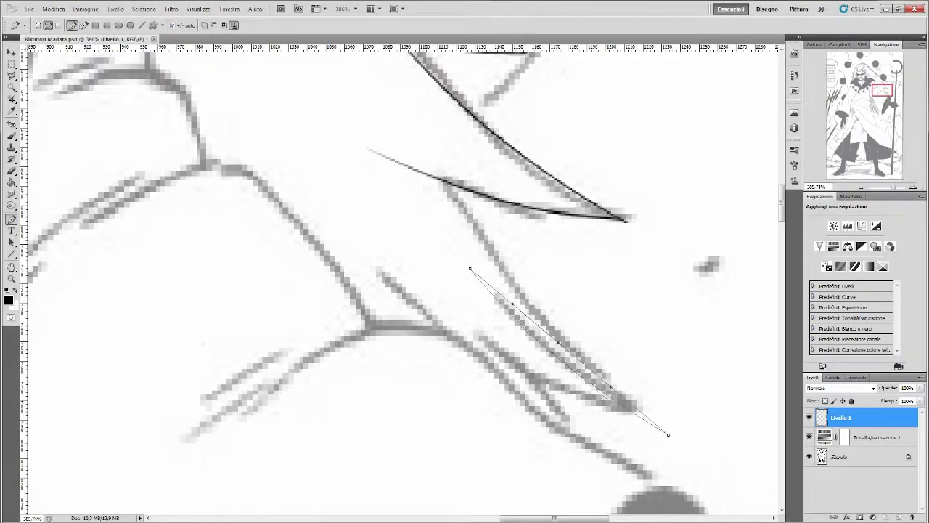
key("Return")
right_click(472, 248)
left_click(493, 254)
- Ink two more converging strands, one dipping along the sketch, checking with Sfondo hidden
left_click(431, 288)
left_click_drag(667, 434, 746, 457)
left_click_drag(529, 342, 529, 370)
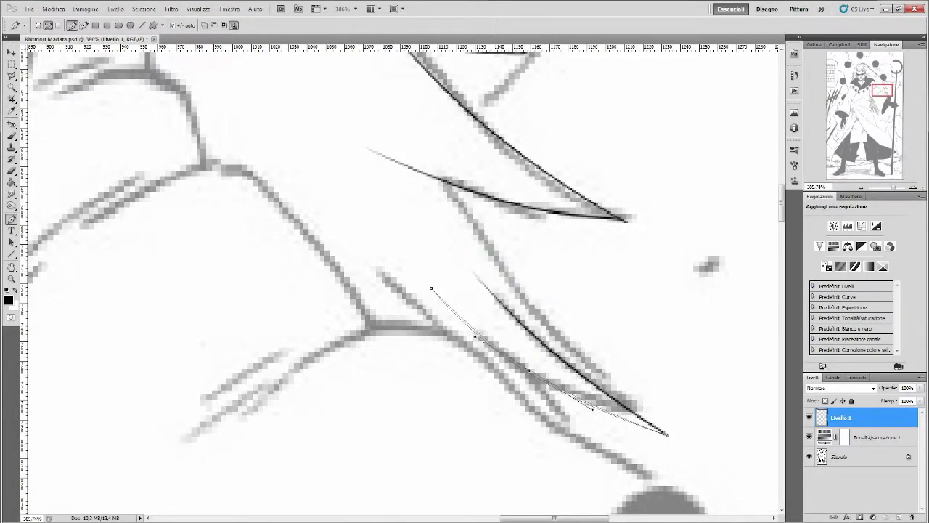
key("Return")
left_click(445, 181)
left_click(631, 413)
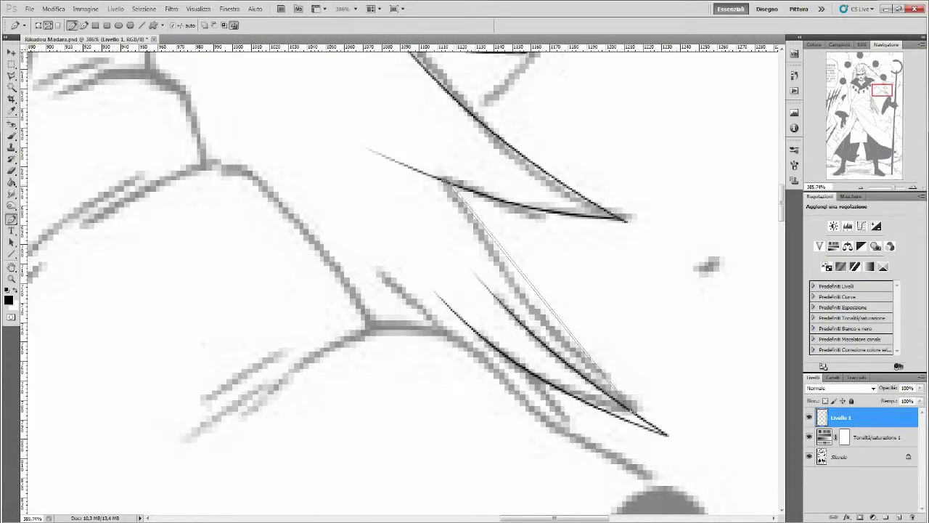
left_click(809, 456)
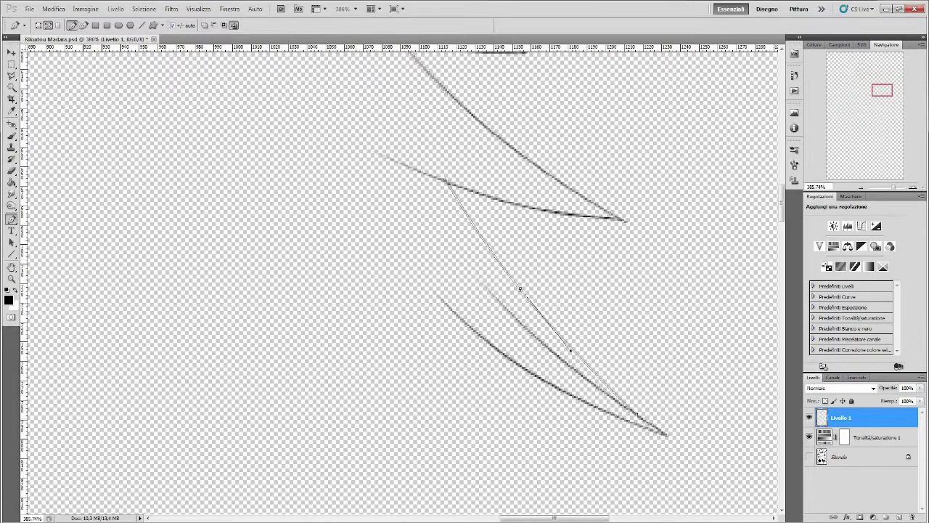
key("Return")
left_click(809, 456)
- Begin a curved path over the arching hair edge extending down the sketch line
left_click(230, 349)
left_click_drag(412, 257, 532, 275)
left_click_drag(632, 389, 658, 405)
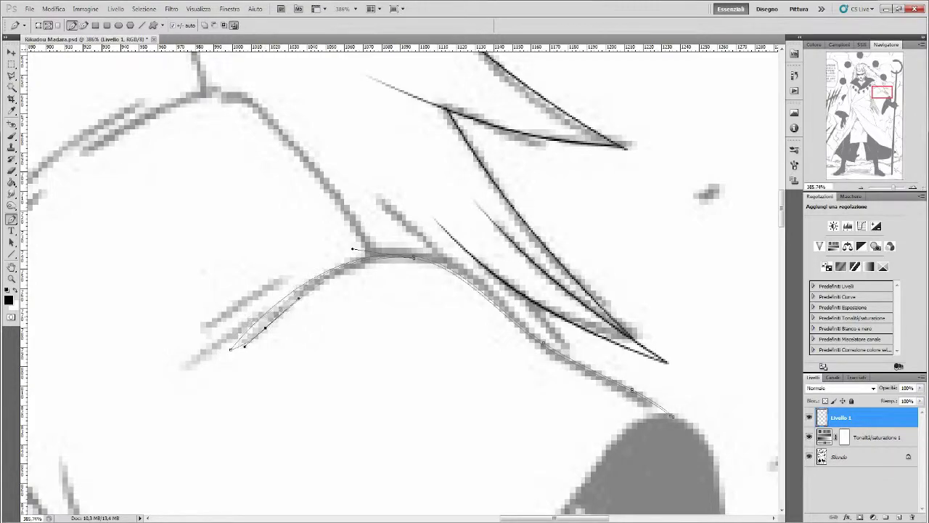
- Stroke the first short hair lines beside the face, toggling Sfondo to check them
left_click(809, 456)
left_click(412, 257, "ctrl")
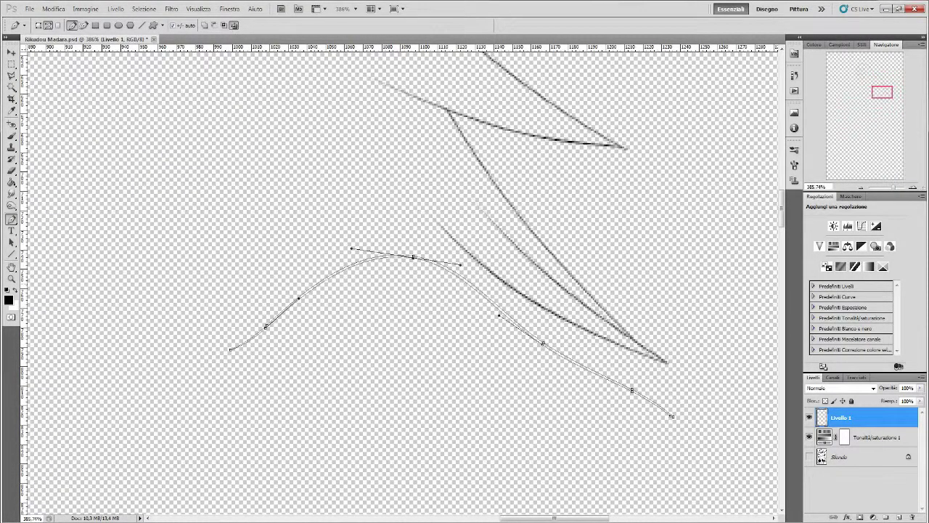
key("Return")
left_click(809, 456)
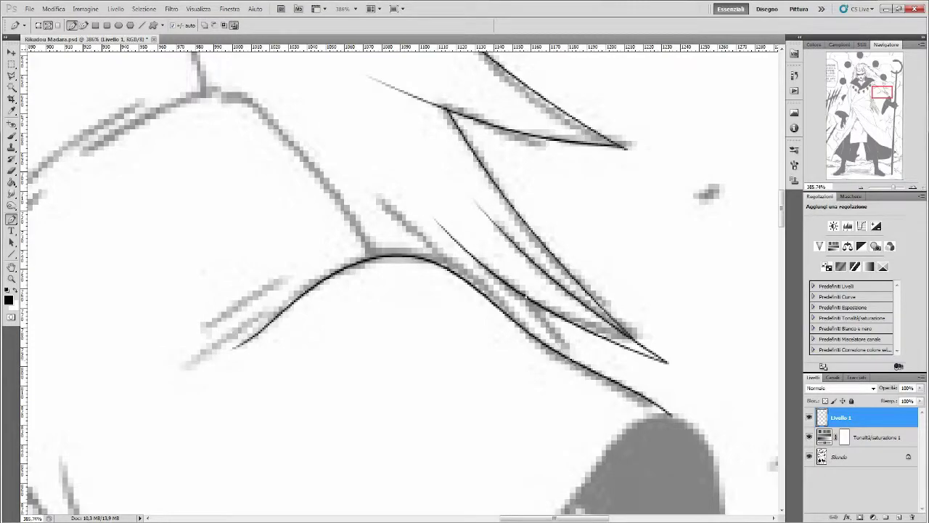
key("Return")
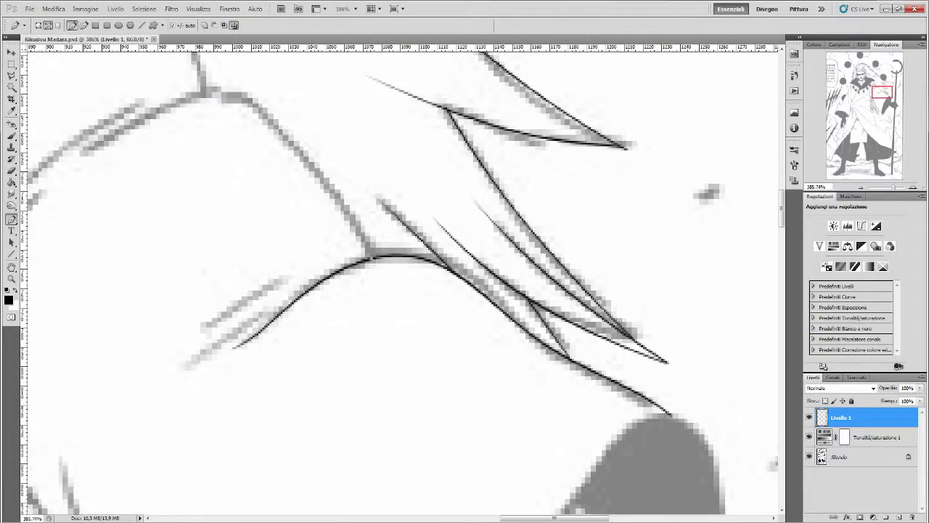
- Ink a curved line following the grey hair arch further left
mouse_move(82, 148)
left_mouse_down()
mouse_move(206, 166)
mouse_move(295, 205)
left_mouse_up()
left_click_drag(434, 151, 383, 136)
left_click(809, 456)
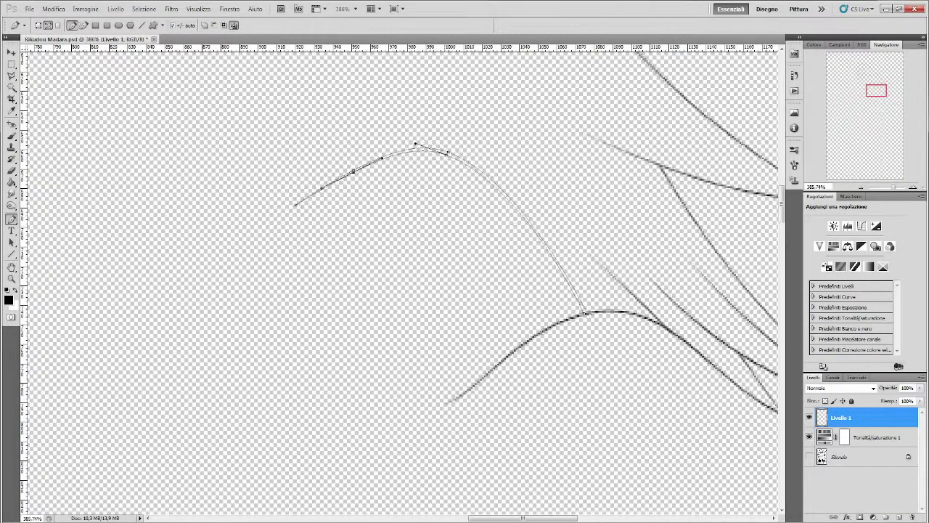
left_click_drag(446, 153, 521, 178)
key("Return")
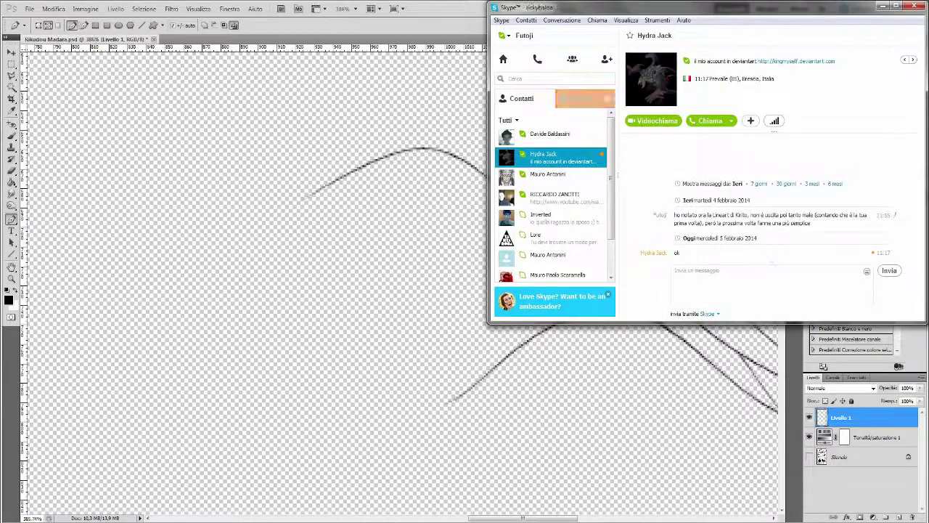
left_click(809, 456)
key("Return")
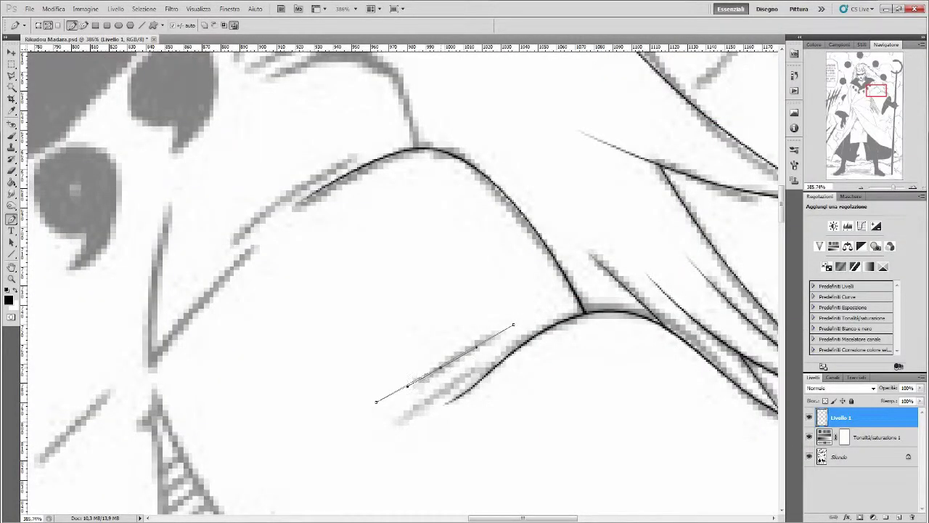
- Ink another straight hair line along the arch
scroll(399, 283, "down", 2)
scroll(399, 327, "up", 8)
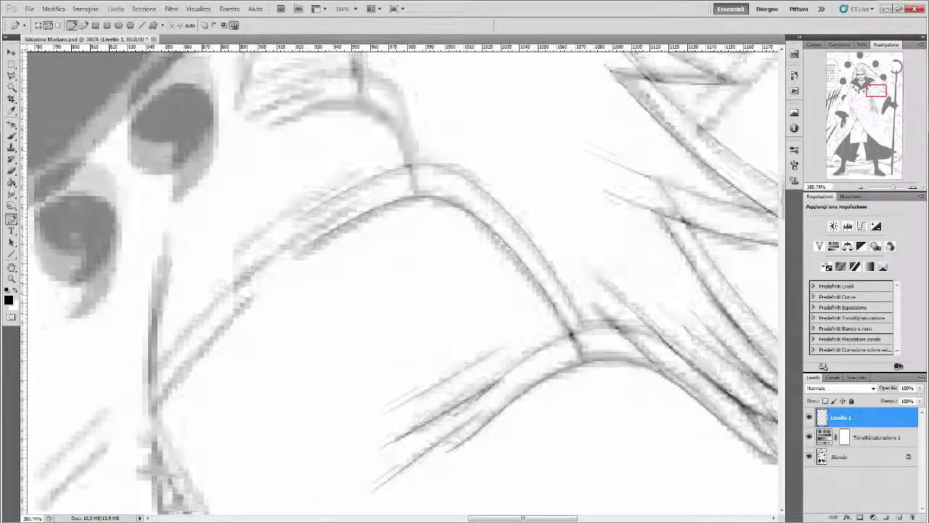
left_click_drag(228, 388, 368, 289)
key("Return")
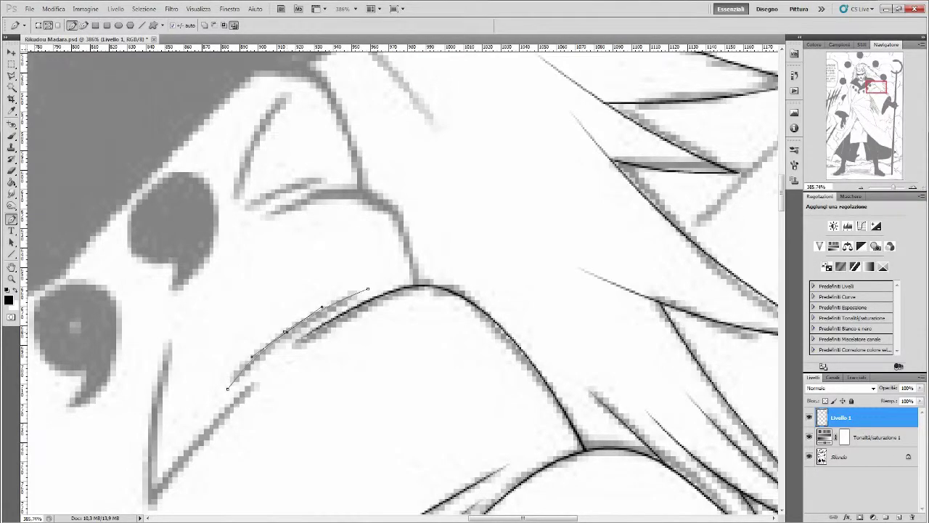
- Bend a hair line along the sketch and stroke it, then undo that stroke after reviewing
scroll(399, 283, "up", 2)
left_click_drag(341, 291, 347, 226)
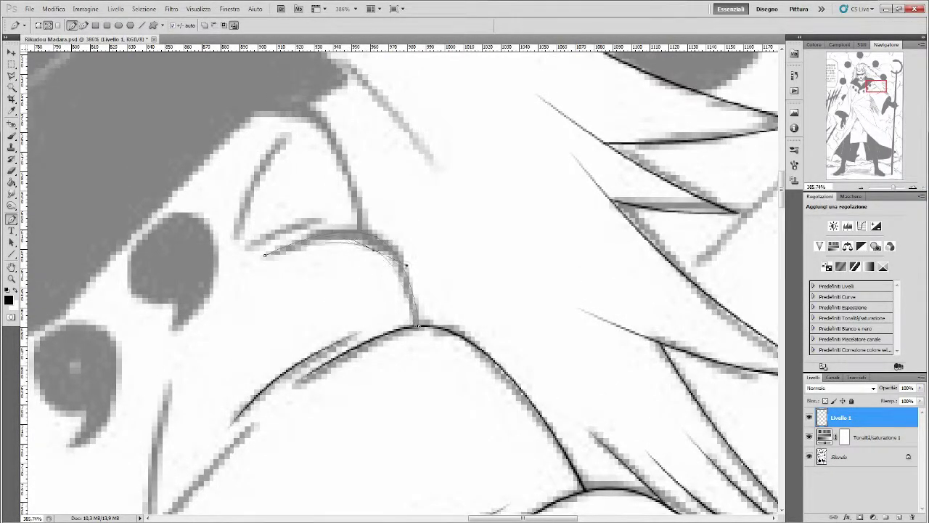
key("Return")
left_click(809, 457)
key("ctrl+z")
key("ctrl+z")
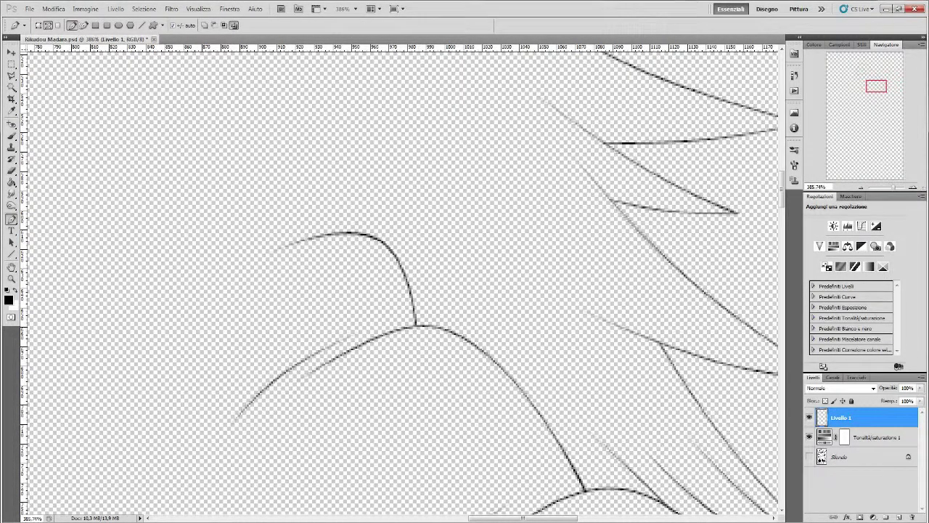
left_click(810, 456)
- Ink a line from the next hair edge to the arch's peak
scroll(399, 290, "up", 1)
left_click(327, 252)
left_click(236, 284)
key("Return")
- Extend a curved line up the hair edge, ink it, and review with Sfondo hidden
scroll(399, 283, "up", 2)
scroll(399, 283, "up", 2)
scroll(284, 282, "up", 1)
left_click(284, 282)
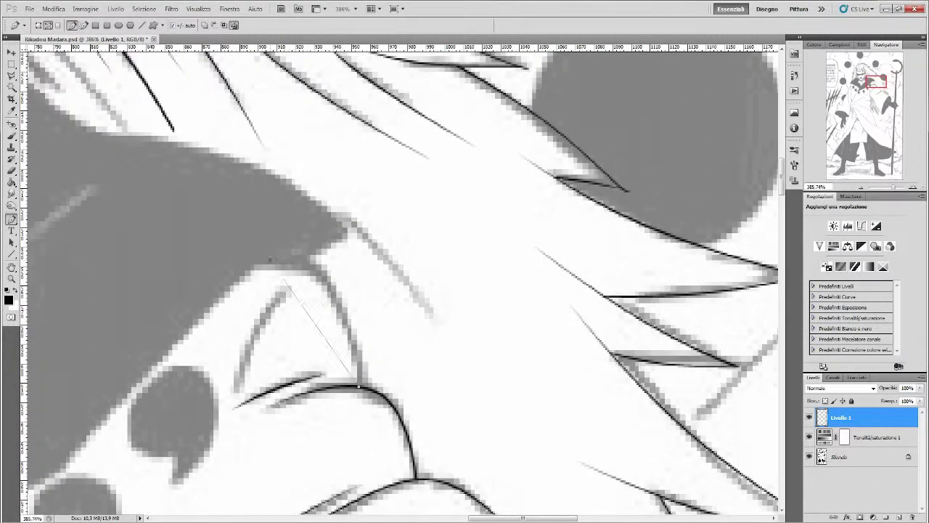
left_click_drag(309, 316, 352, 320)
key("Return")
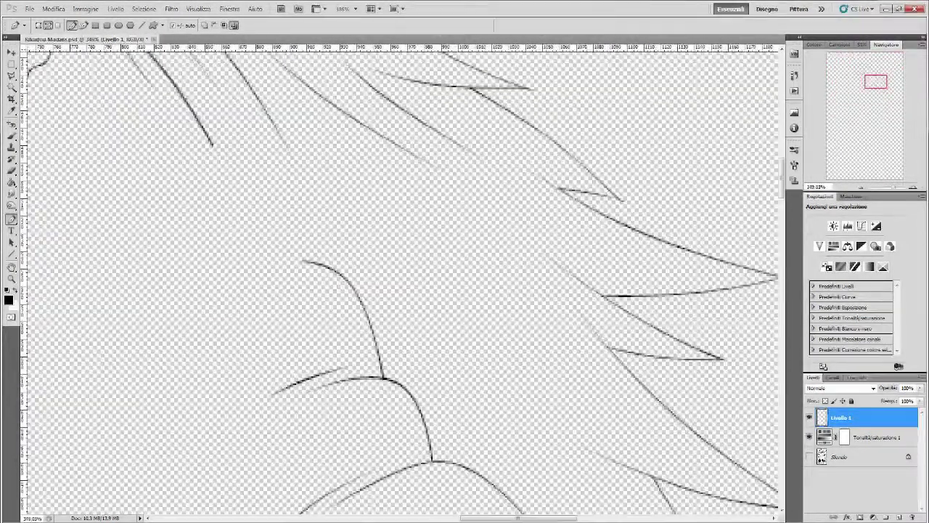
left_click(810, 456)
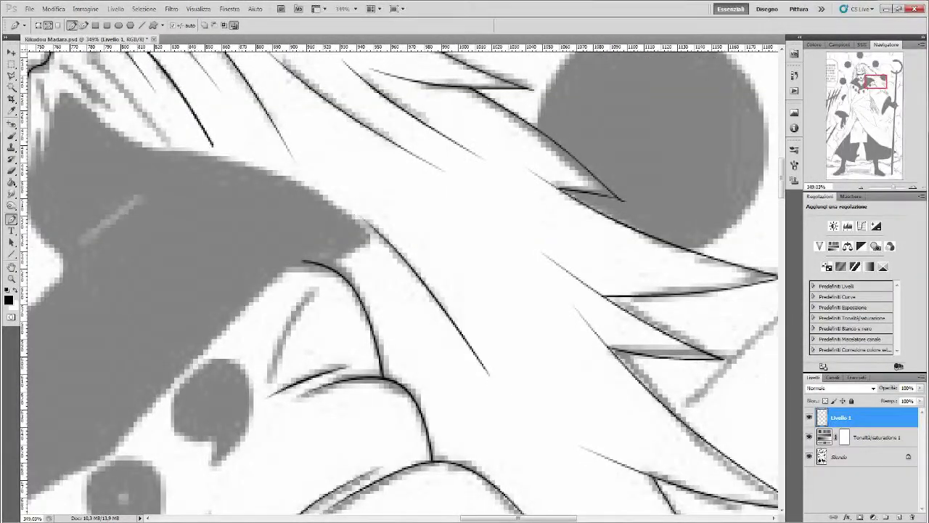
left_click(809, 456)
left_click(809, 457)
- Start a curved path along the dark grey shape's left edge
left_click_drag(874, 82, 885, 99)
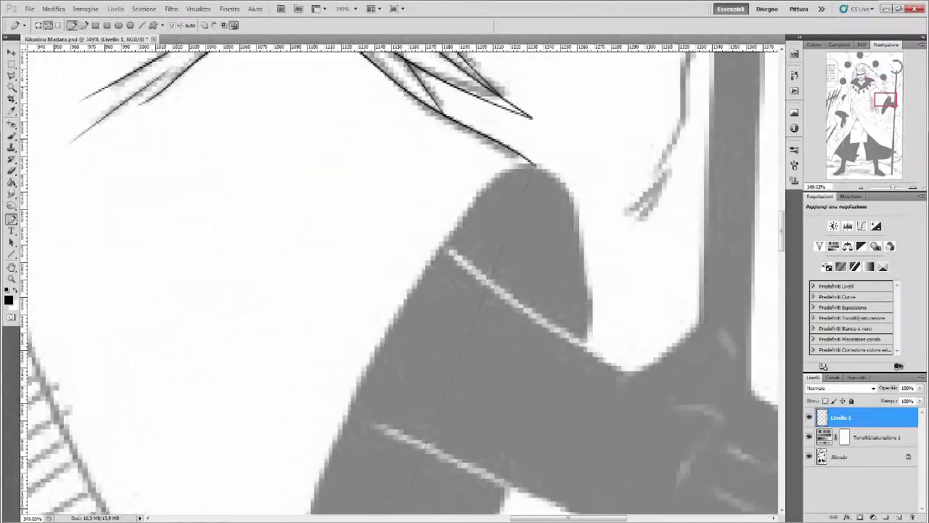
left_click_drag(365, 371, 399, 289)
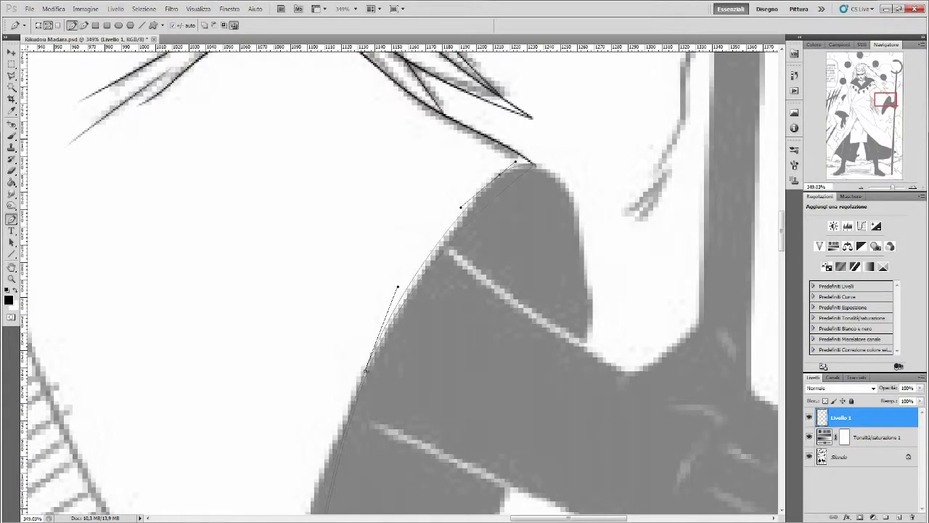
scroll(400, 288, "down", 5)
left_click_drag(273, 372, 271, 418)
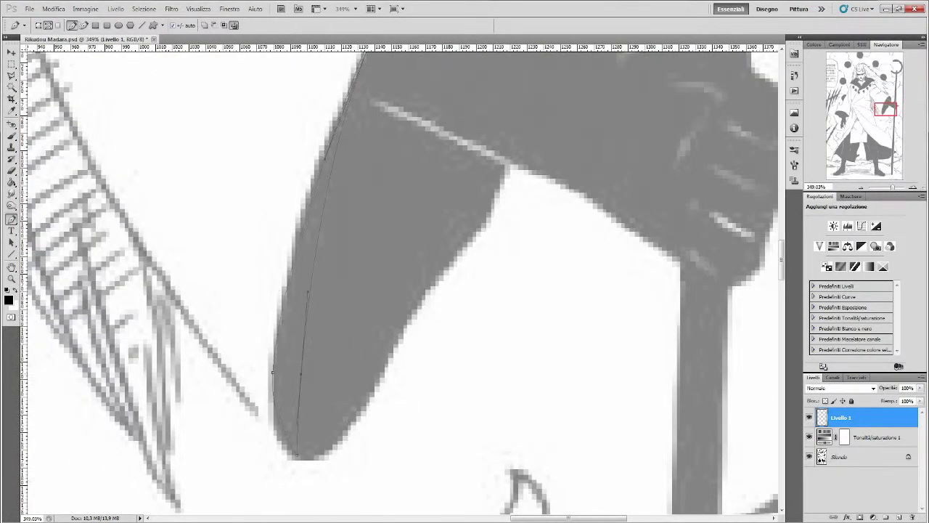
scroll(270, 418, "up", 3)
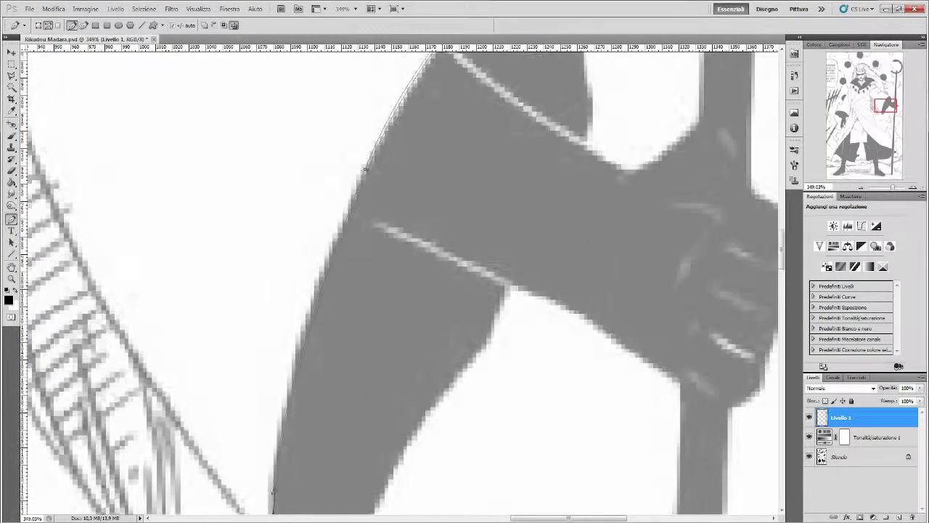
left_click(809, 457)
scroll(365, 250, "up", 5)
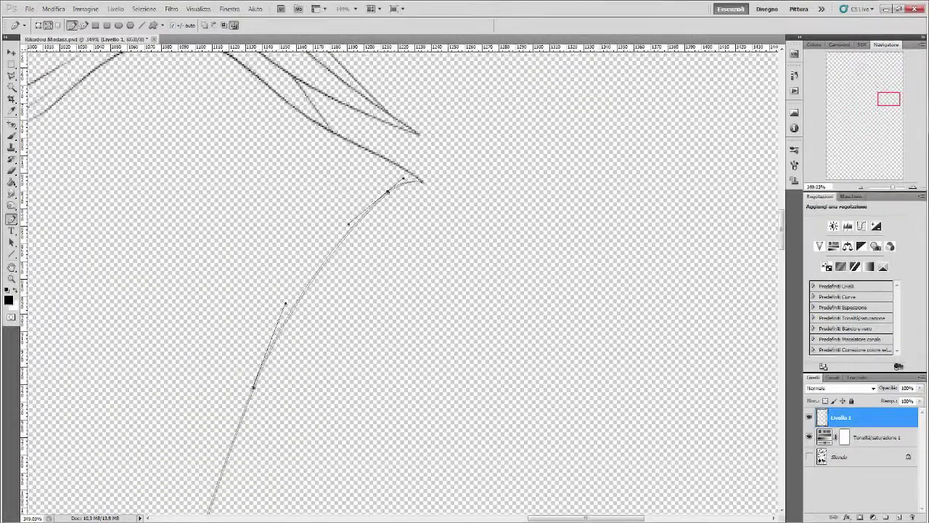
- Reshape the edge path near its top and extend it further down the shape
left_click_drag(394, 183, 341, 220)
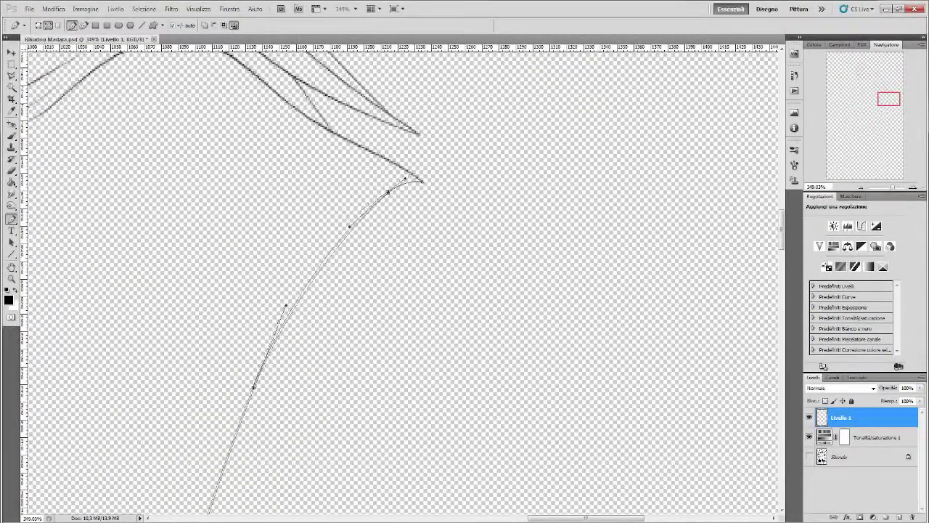
left_click(809, 456)
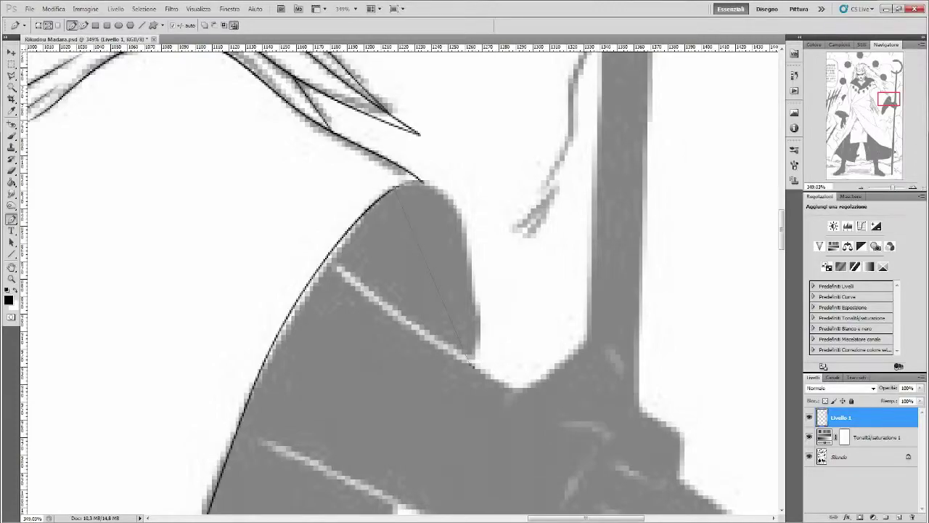
left_click(472, 365)
mouse_move(450, 206)
left_mouse_down()
mouse_move(432, 166)
mouse_move(428, 174)
left_mouse_up()
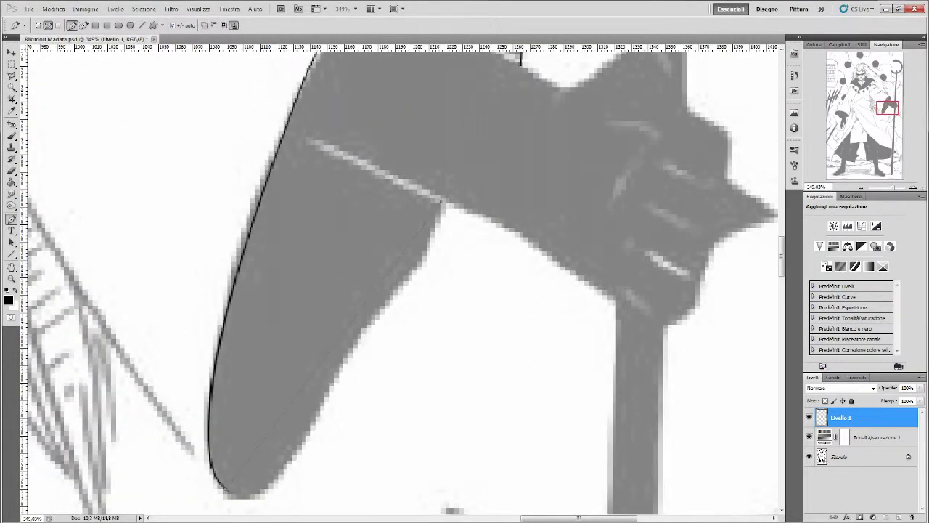
scroll(520, 60, "down", 2)
mouse_move(252, 458)
left_mouse_down()
mouse_move(346, 339)
mouse_move(306, 392)
left_mouse_up()
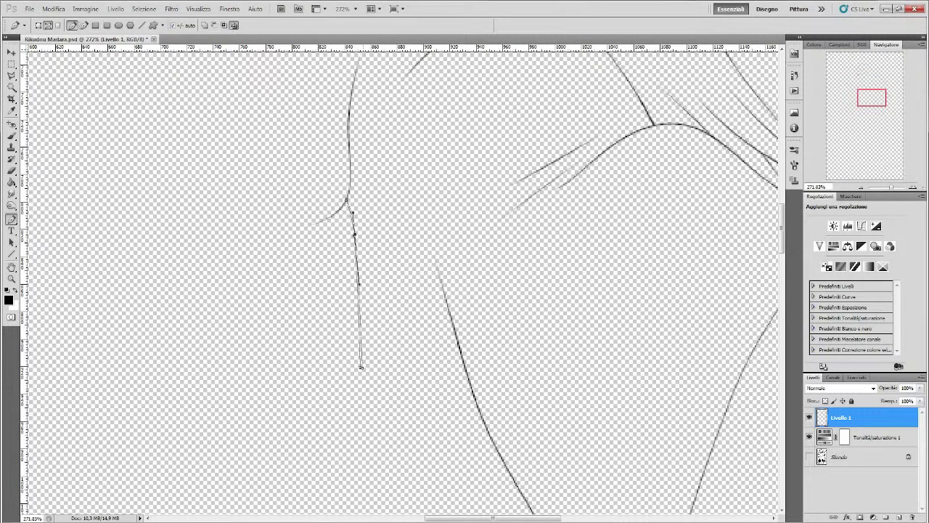
- Trace and ink the hatched edge and sleeve outline, checking with the manga page hidden
key("Return")
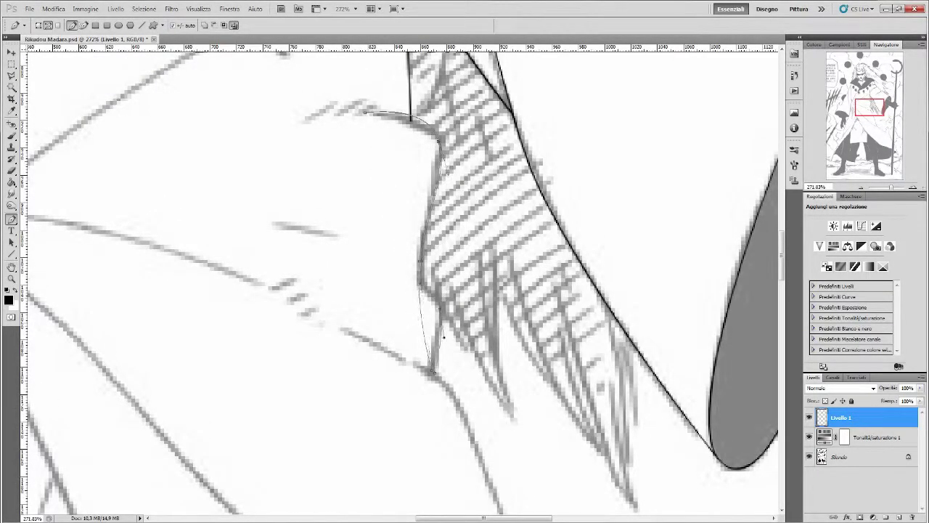
left_click_drag(423, 225, 419, 290)
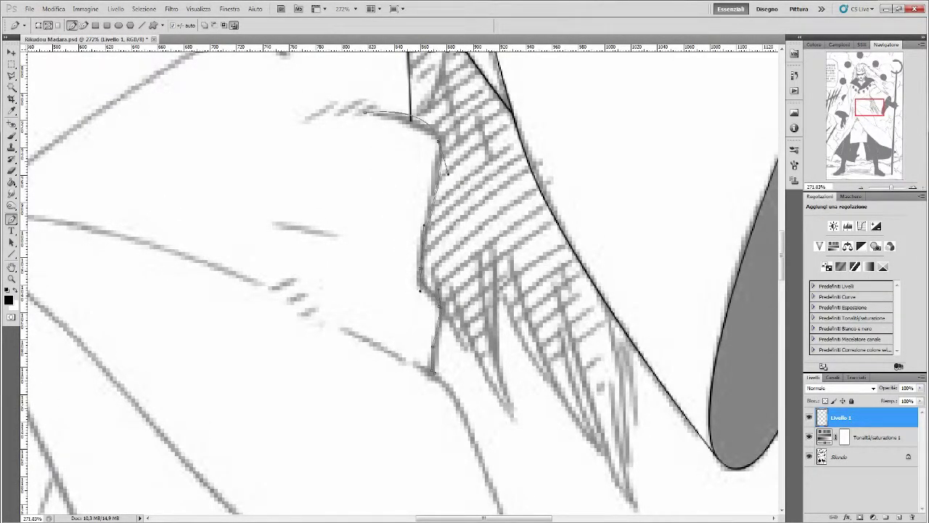
left_click(364, 112)
left_click(809, 457)
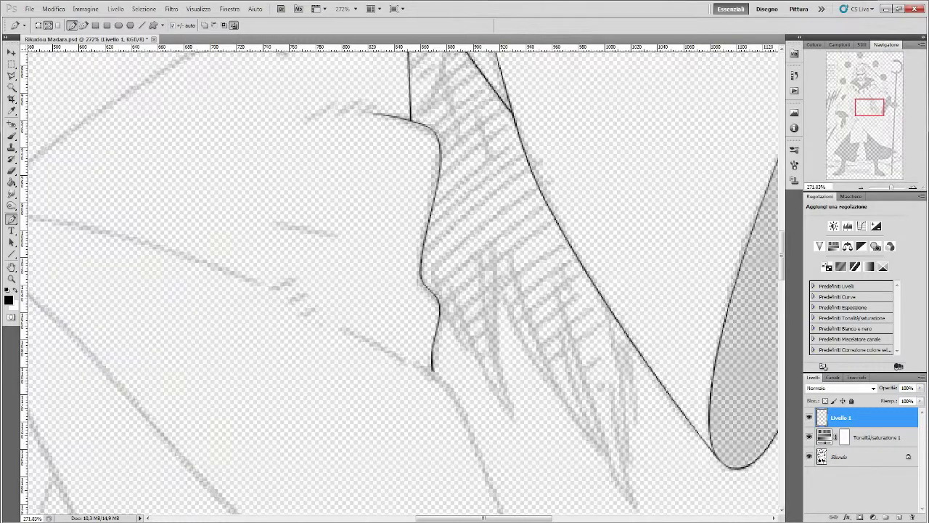
left_click(809, 457)
left_click(261, 222)
- Trace a new path along the arm edge outline
left_click(365, 239)
scroll(399, 283, "down", 2)
scroll(399, 283, "down", 5)
scroll(399, 283, "down", 2)
scroll(399, 283, "up", 4)
left_click_drag(427, 281, 438, 177)
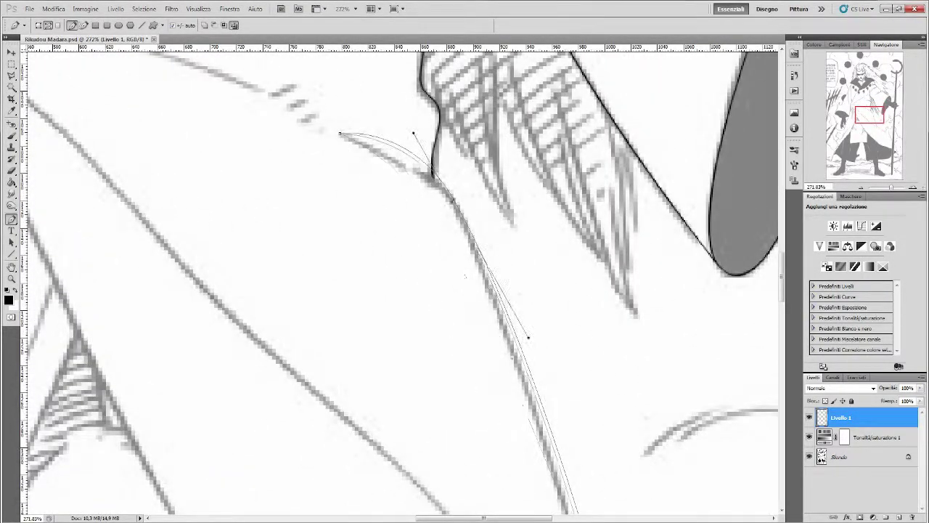
scroll(439, 177, "down", 4)
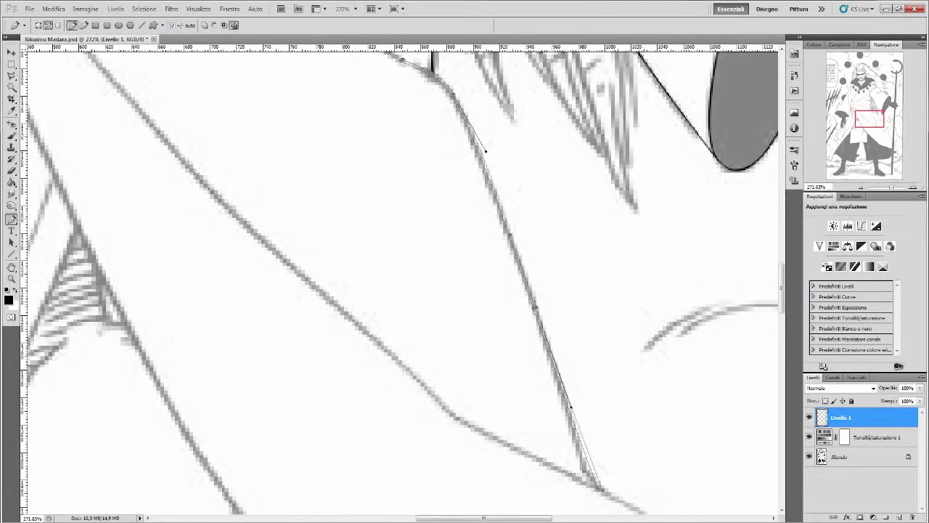
scroll(586, 404, "down", 1)
left_click(597, 430)
- Review the arm line, then trace a path along a sleeve fold
left_click(809, 456)
scroll(533, 371, "up", 3)
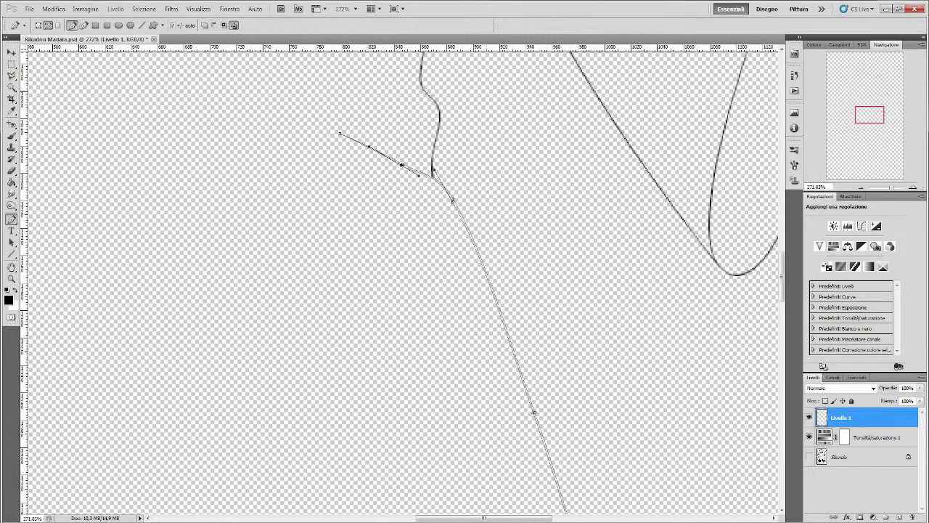
left_click(809, 456)
left_click_drag(552, 82, 414, 210)
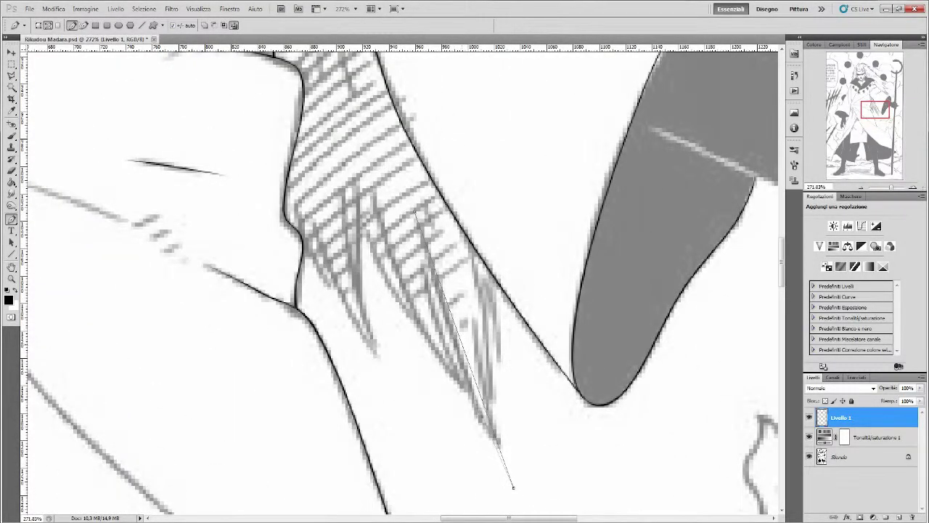
left_click(513, 486)
scroll(513, 486, "down", 1)
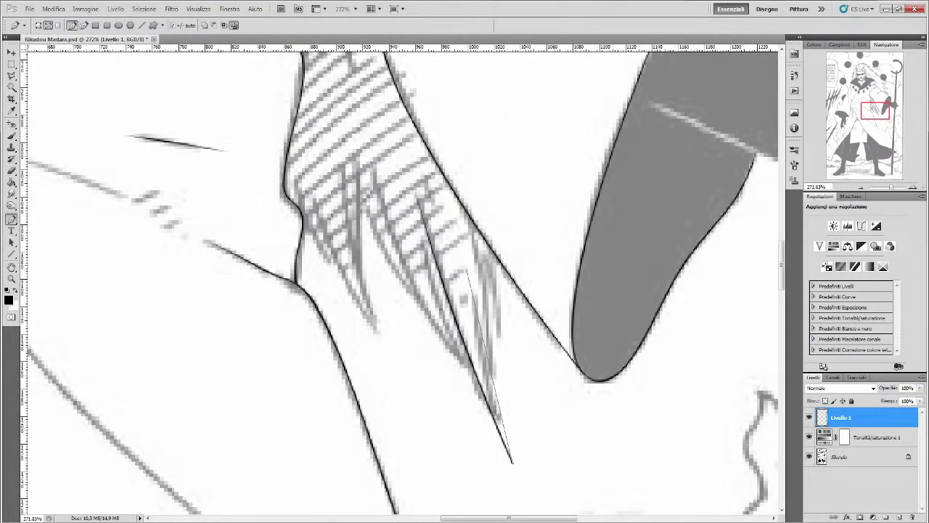
- Ink tapered fold strokes, undoing and redoing to compare the results
key("Return")
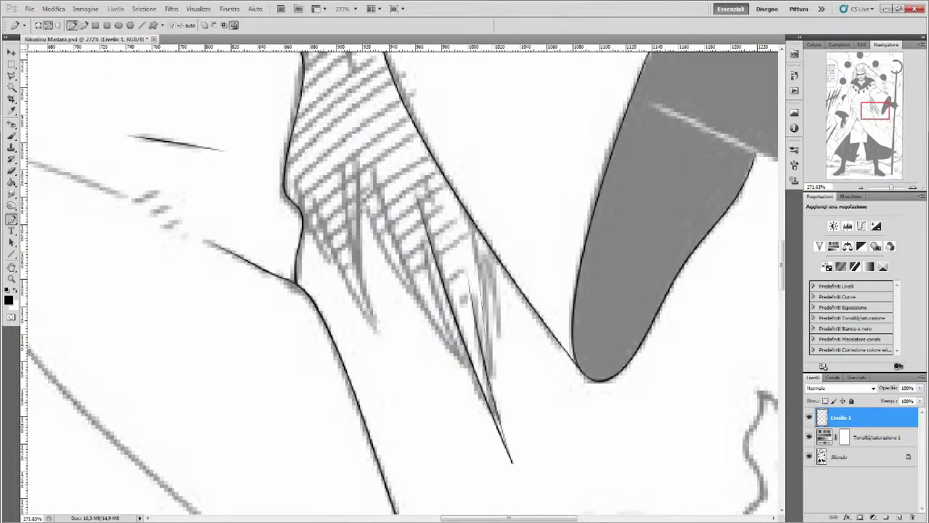
key("ctrl+z")
key("ctrl+z")
left_click(368, 137)
left_click_drag(435, 334, 476, 392)
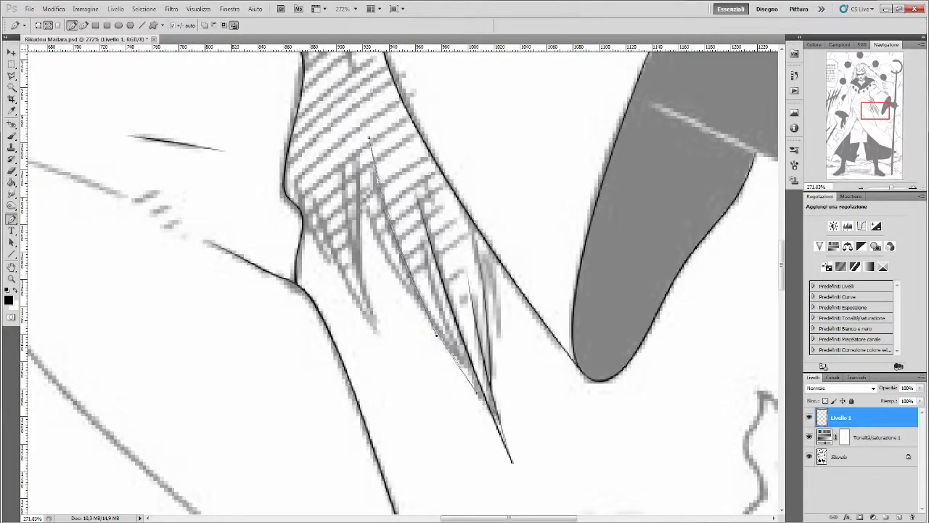
key("Return")
key("ctrl+z")
key("ctrl+z")
- Ink a three-anchor fold line down the hatching onto Livello 1
left_click(434, 270)
left_click(457, 343)
left_click_drag(473, 388, 476, 393)
key("Return")
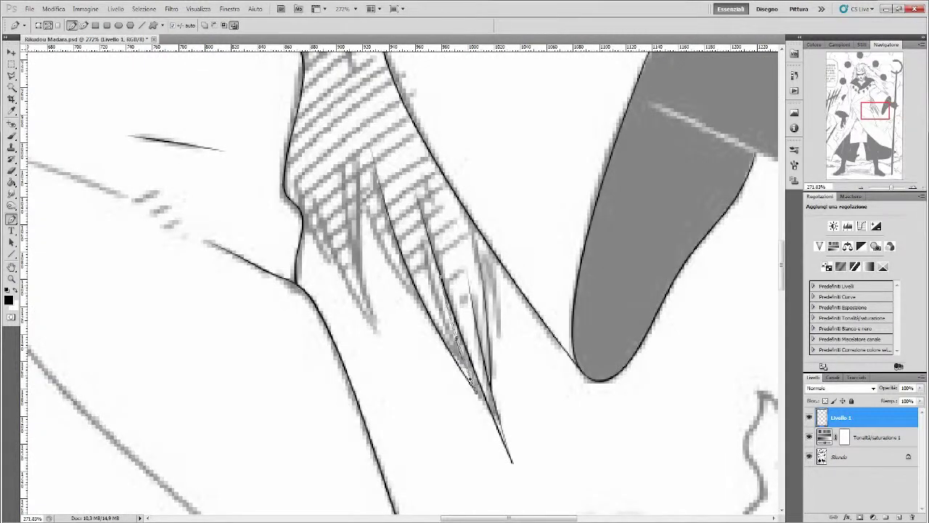
- Ink a four-anchor fold line through the hatched sleeve
left_click(338, 118)
left_click(366, 244)
left_click(378, 302)
left_click(392, 358)
key("Return")
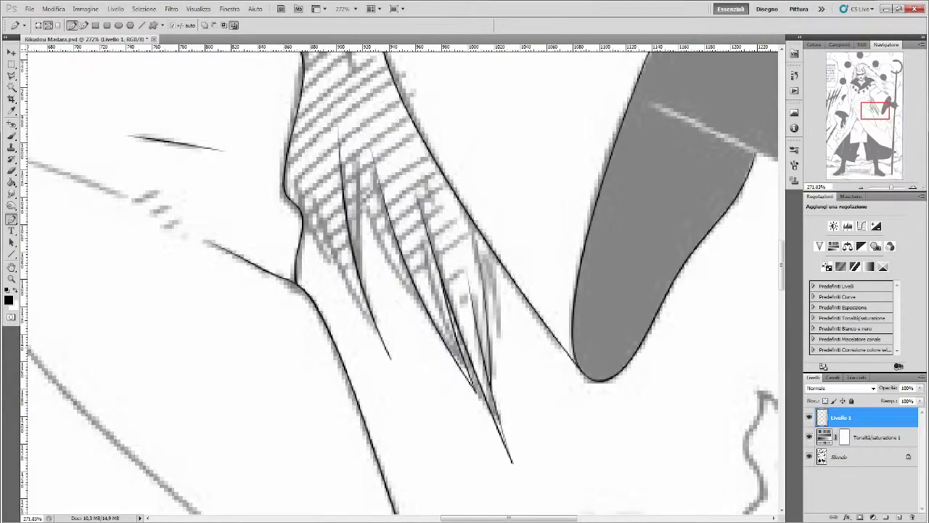
- Ink two more tapered fold lines to the left
left_click(313, 190)
left_click(355, 290)
left_click(388, 357)
key("Return")
left_click(291, 166)
left_click(318, 220)
left_click(348, 283)
key("Return")
- Review the lines with the manga page hidden, then ink the central fold
left_click(809, 456)
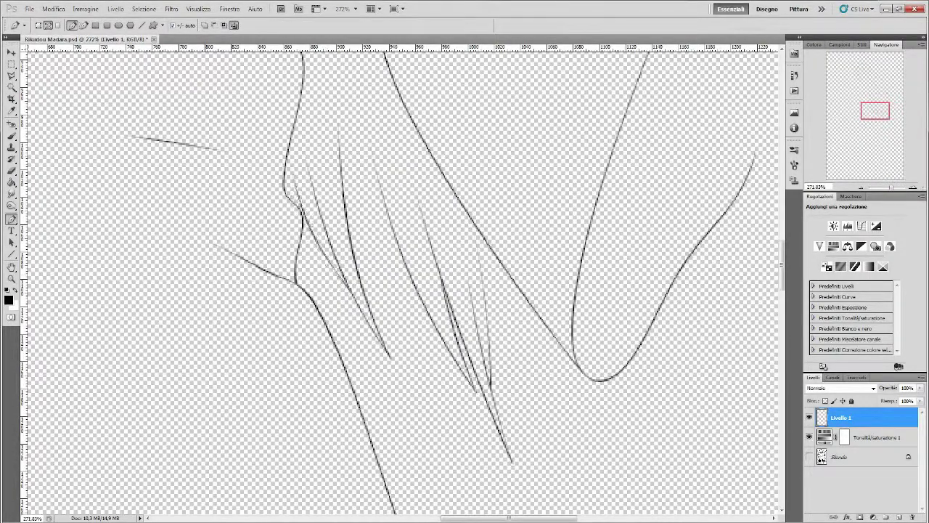
left_click(809, 456)
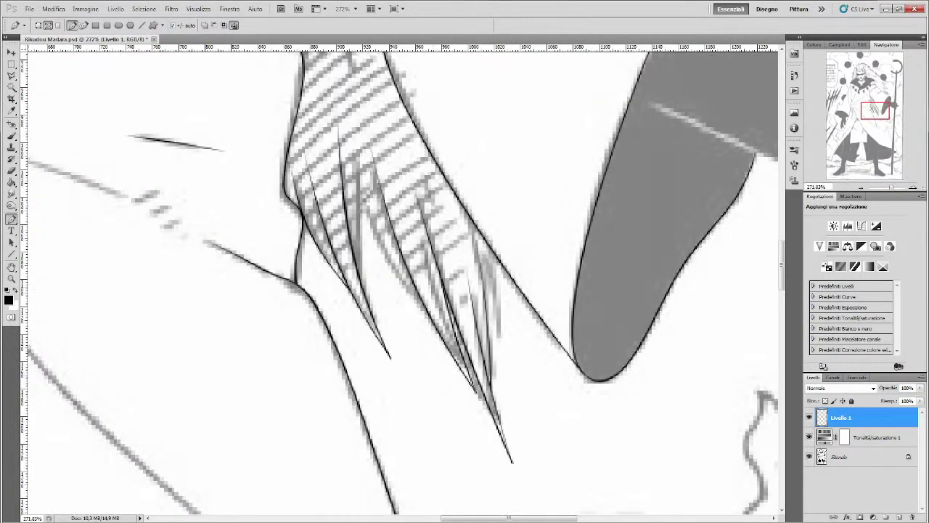
left_click(360, 283)
key("Return")
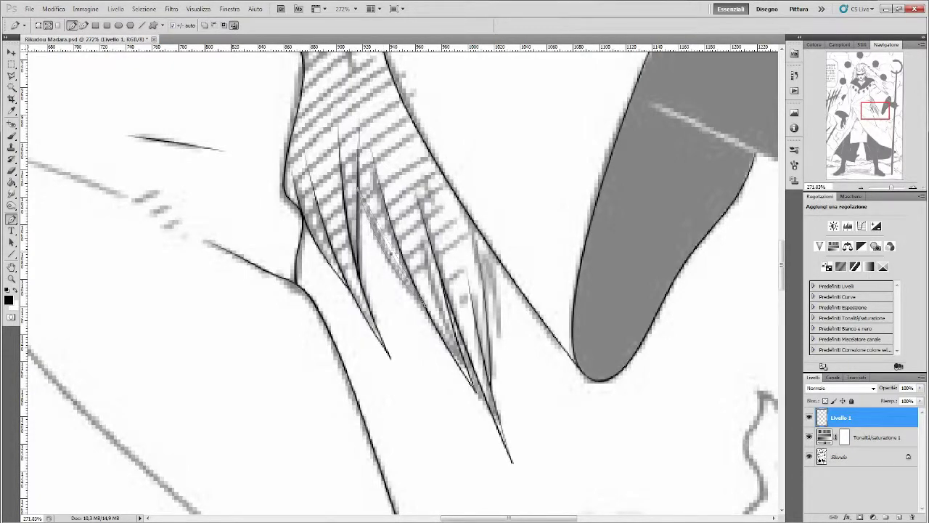
- Trace and ink a short fold strand after another visibility check
left_click(809, 457)
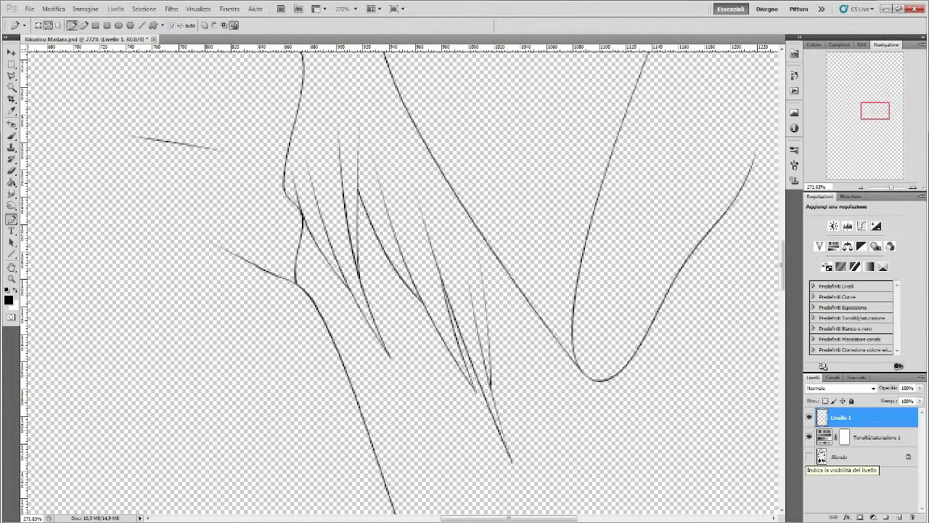
left_click(809, 456)
left_click_drag(483, 234, 506, 366)
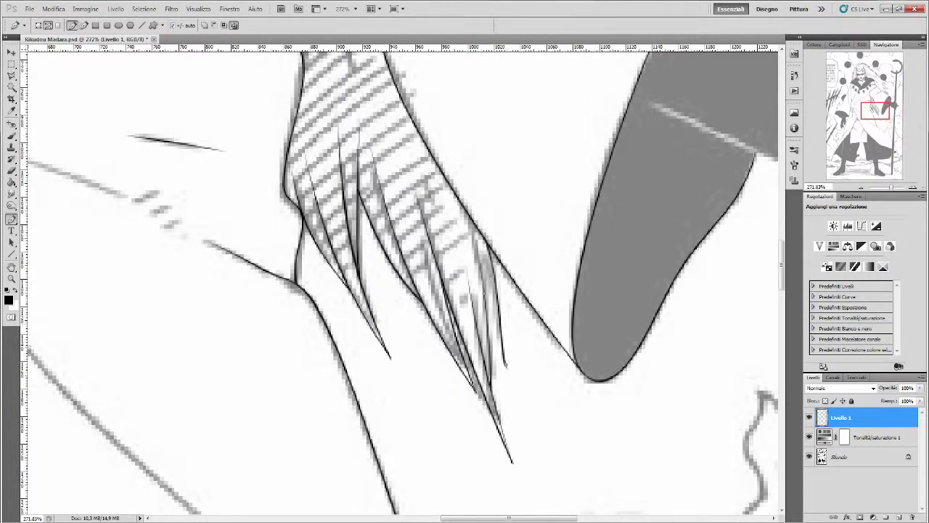
left_click(809, 456)
key("Return")
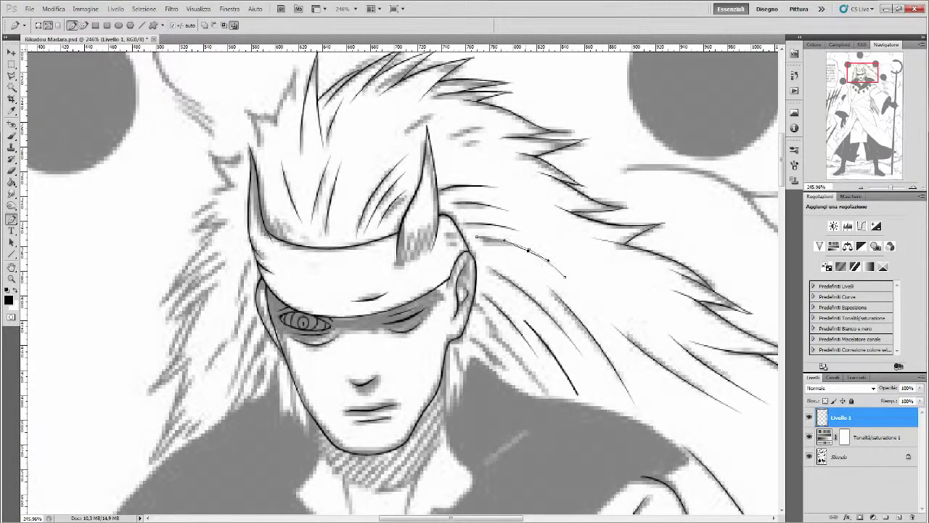
- Zoom in and ink the outline of the top hair spike
left_click(29, 8)
key("Escape")
scroll(407, 276, "up", 3)
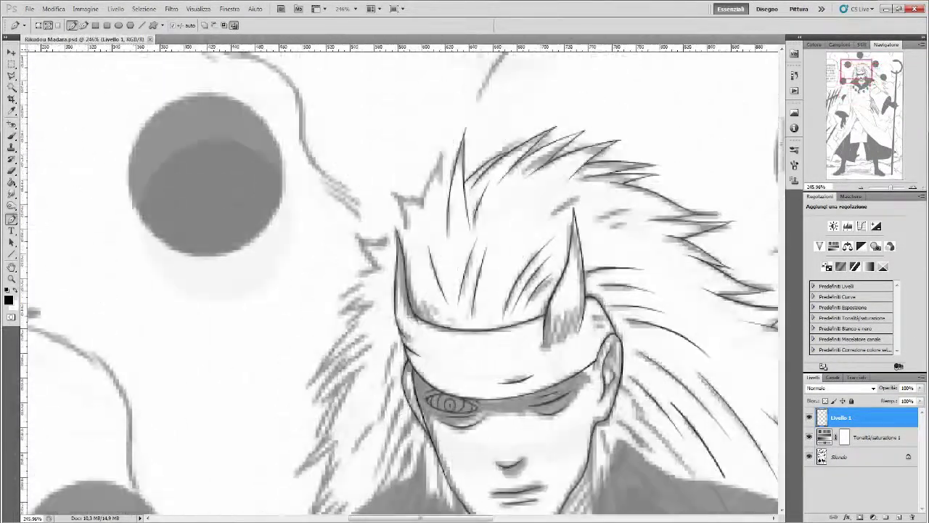
left_click(427, 115)
left_click_drag(431, 209, 422, 174)
left_click(427, 115)
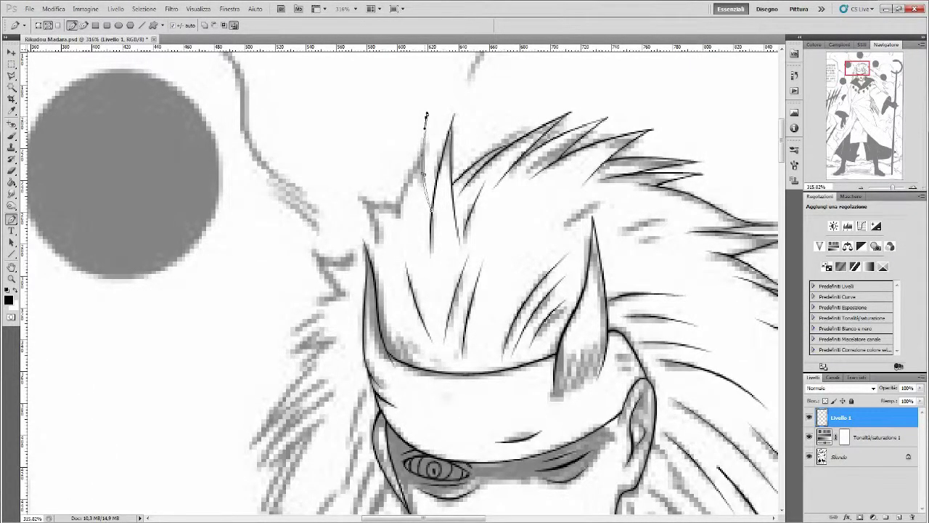
left_click_drag(405, 199, 395, 241)
key("Return")
- Ink the left hair spike's edge and the curved line running into it
left_click_drag(398, 209, 363, 192)
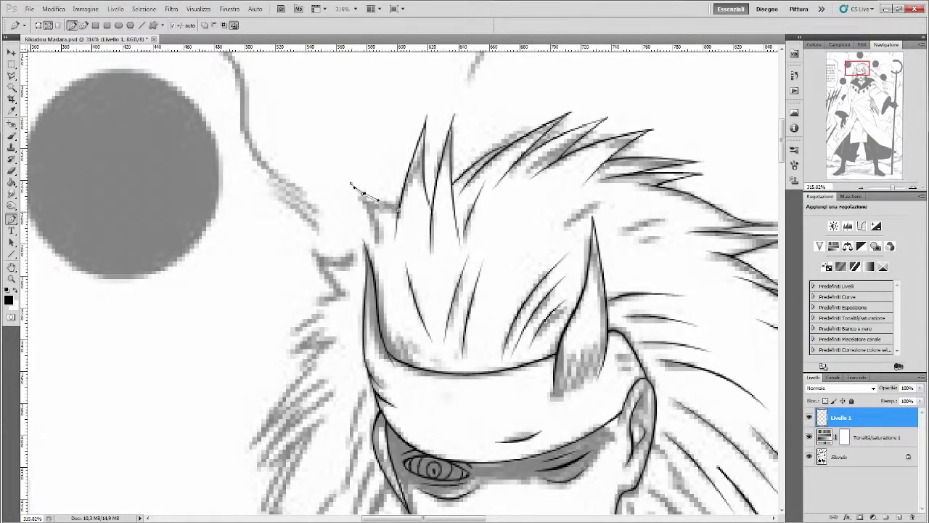
left_click_drag(374, 250, 370, 261)
key("Return")
scroll(403, 283, "down", 1)
left_click(308, 181)
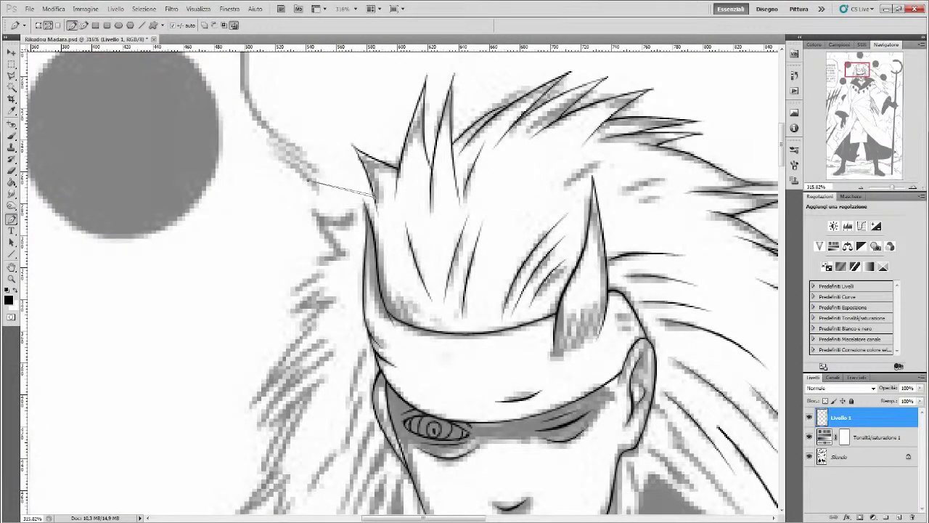
mouse_move(352, 195)
left_mouse_down()
mouse_move(338, 191)
mouse_move(359, 231)
left_mouse_up()
key("Return")
- Ink the hair spike edge and the strand curving up to the right
left_click(308, 208)
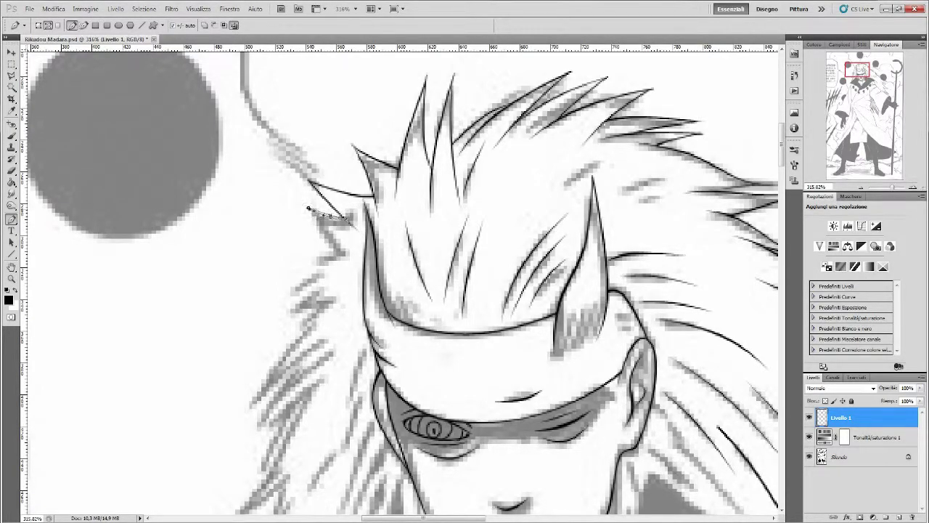
scroll(307, 207, "down", 2)
left_click_drag(318, 216, 315, 209)
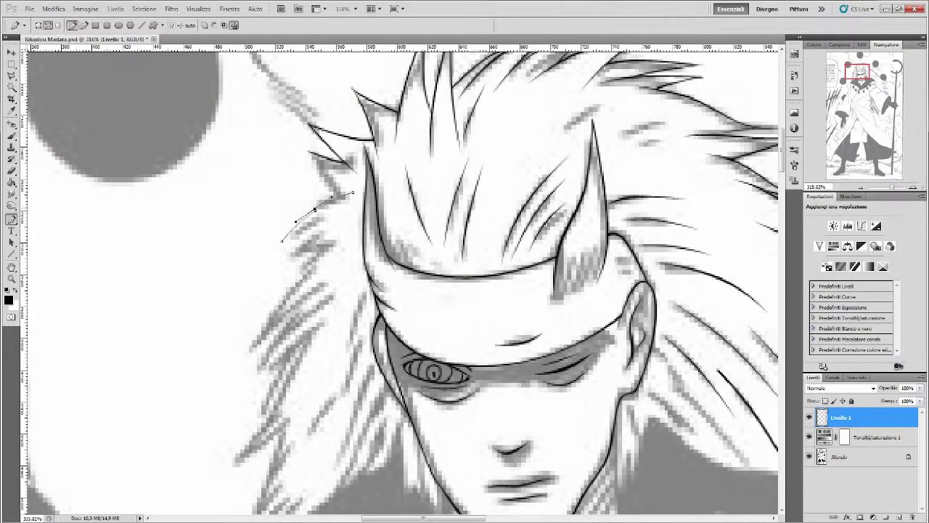
key("Return")
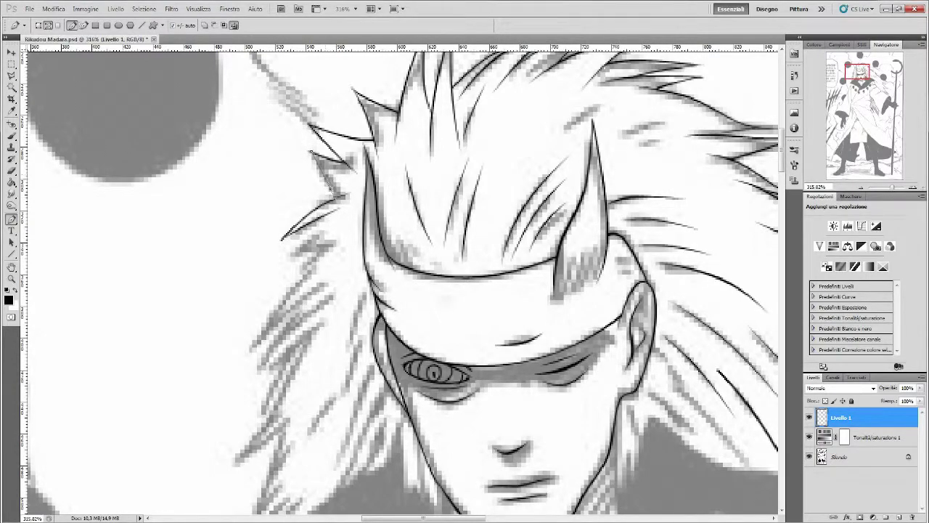
scroll(291, 240, "down", 3)
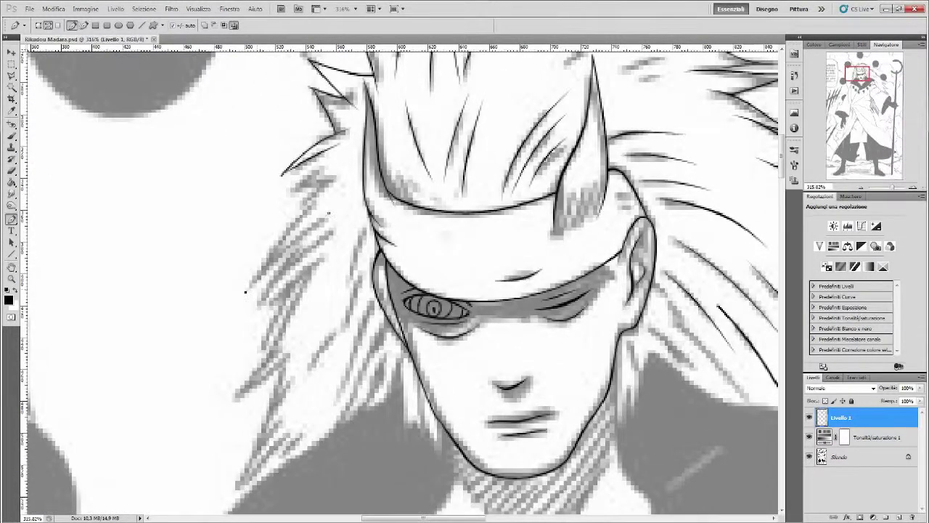
key("Return")
left_click(334, 187)
key("Return")
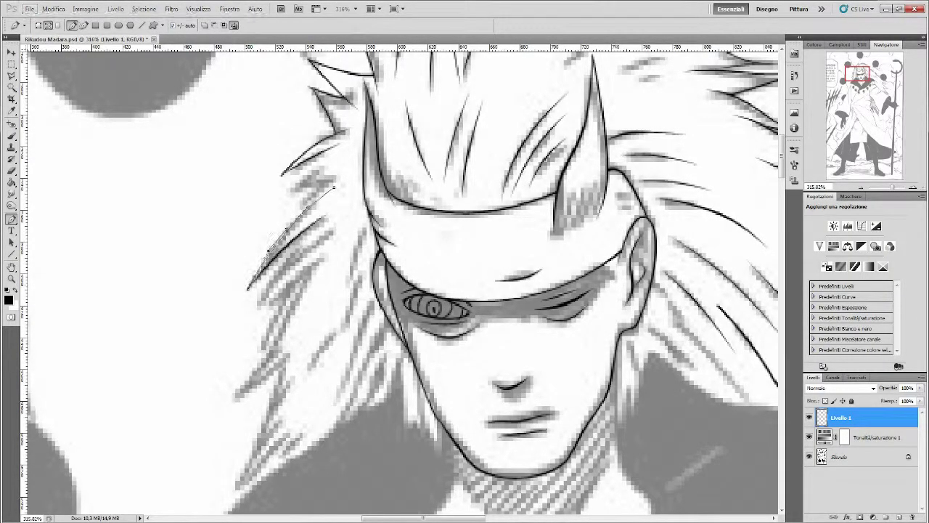
left_click_drag(345, 175, 353, 156)
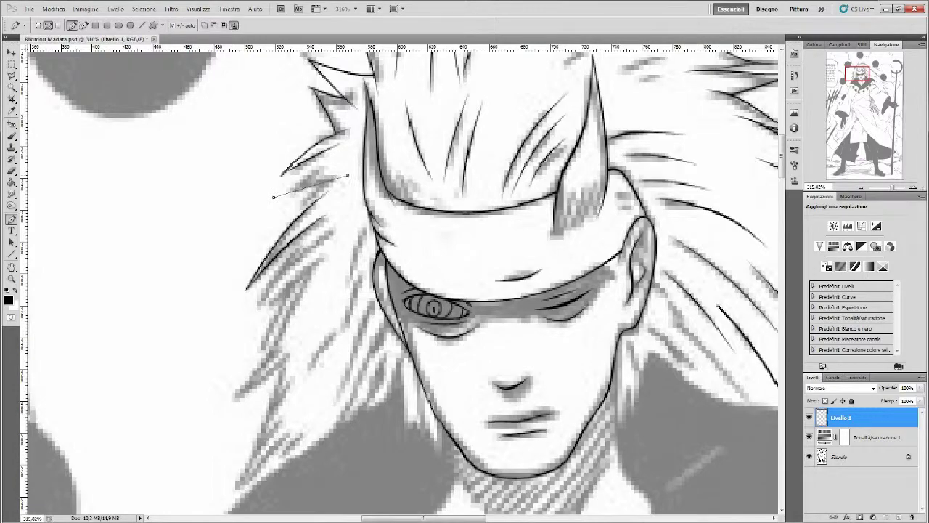
key("Return")
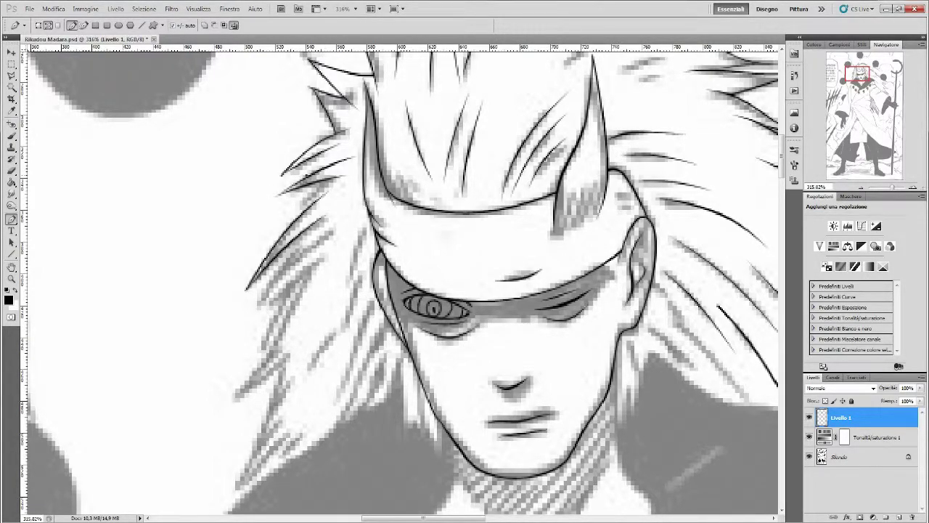
- Ink the middle and lower left hair strands in black
left_click(308, 167)
left_click(241, 331)
left_click_drag(307, 244, 338, 225)
key("Return")
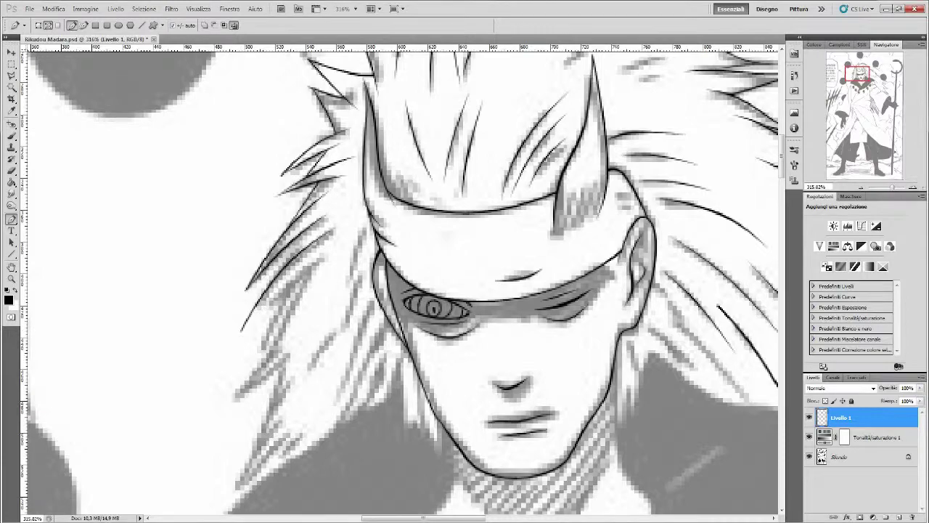
key("Return")
left_click_drag(308, 312, 283, 343)
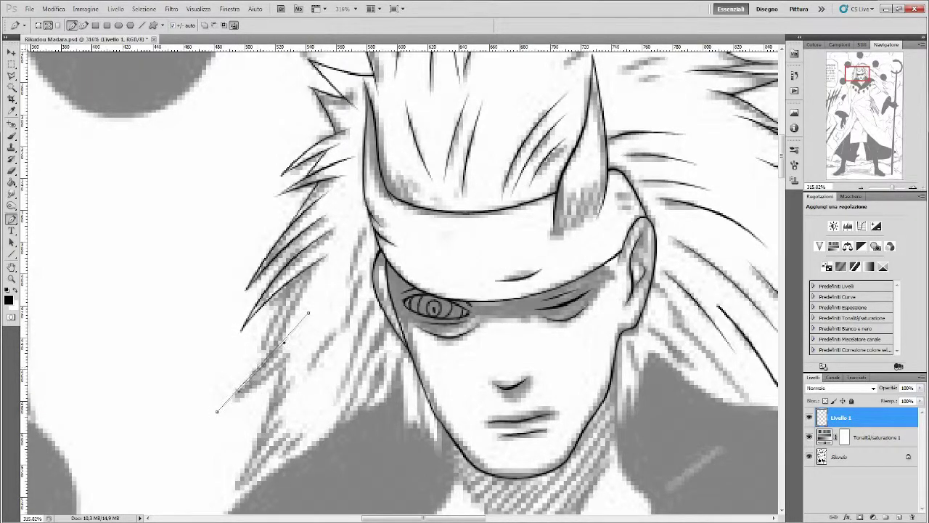
key("Return")
key("Return")
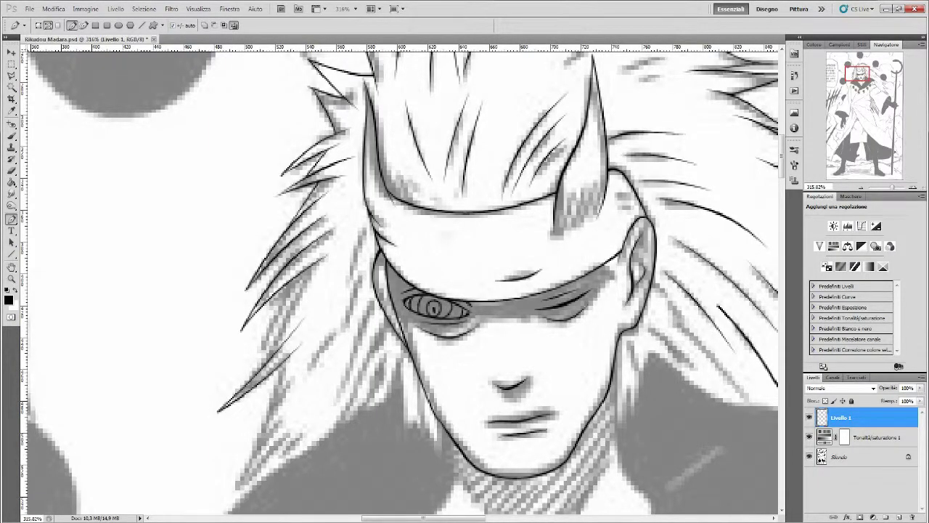
left_click_drag(308, 269, 294, 297)
key("Return")
- Ink the lower and lower-left hair strands with straight Pen paths
scroll(297, 266, "down", 2)
scroll(298, 266, "down", 3)
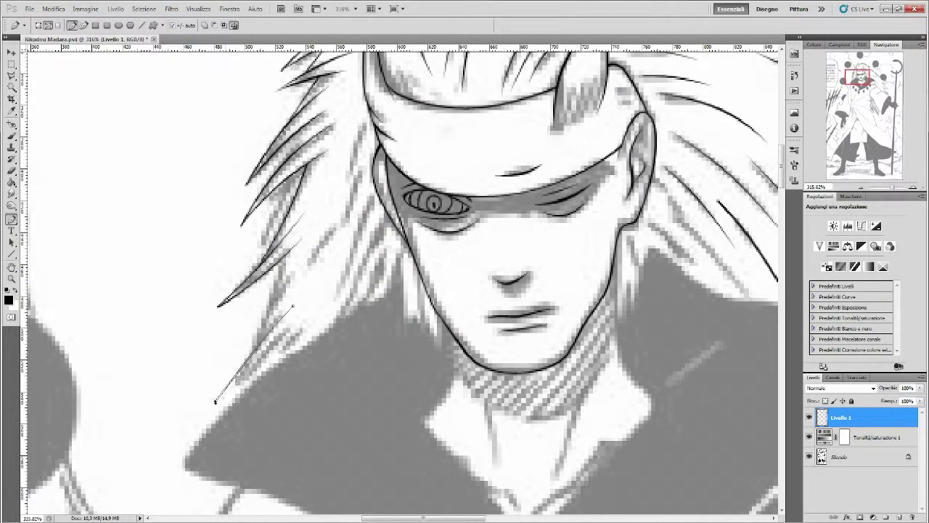
key("Return")
left_click(223, 396)
left_click(298, 319)
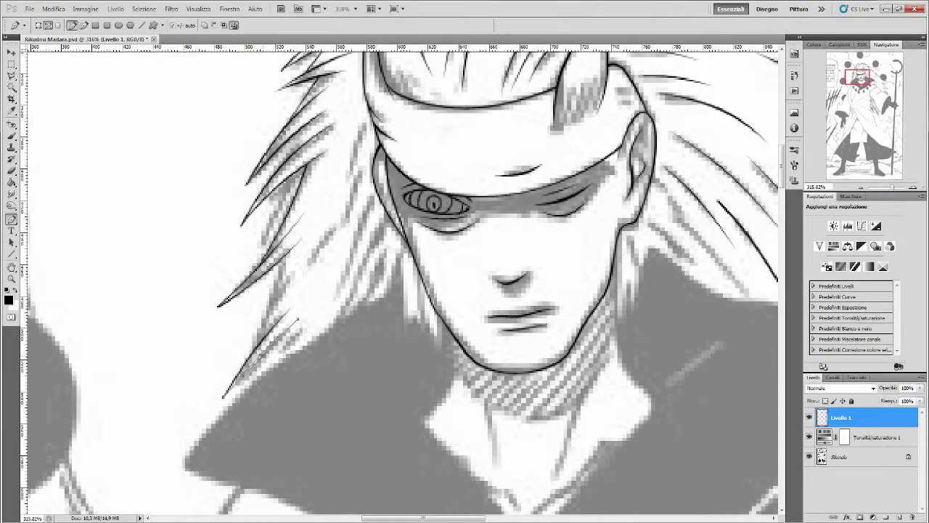
key("Return")
left_click(298, 256)
left_click(248, 357)
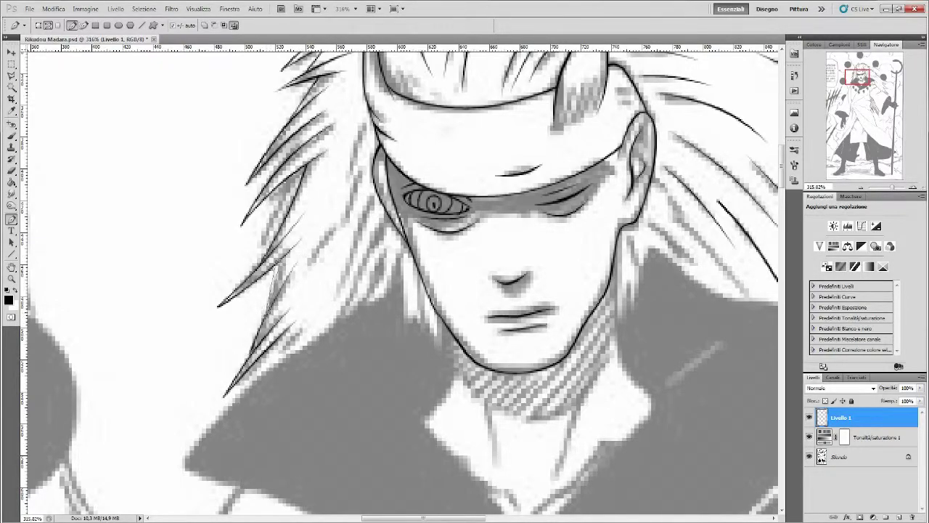
key("Return")
- Ink the curved strands beside the face and the tuft beside the chin
scroll(308, 269, "up", 1)
left_click_drag(340, 259, 319, 326)
key("Return")
left_click_drag(346, 289, 342, 312)
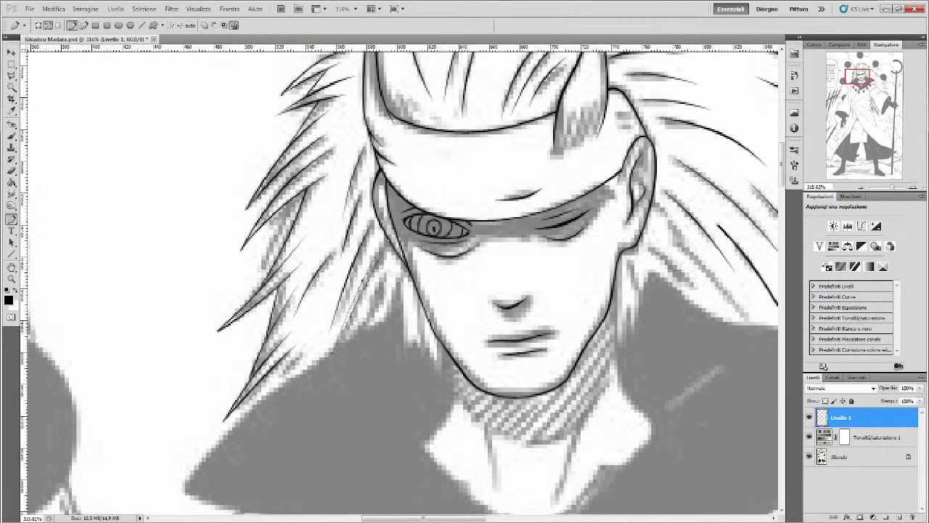
mouse_move(355, 305)
left_mouse_down()
mouse_move(360, 293)
mouse_move(361, 327)
left_mouse_up()
key("Return")
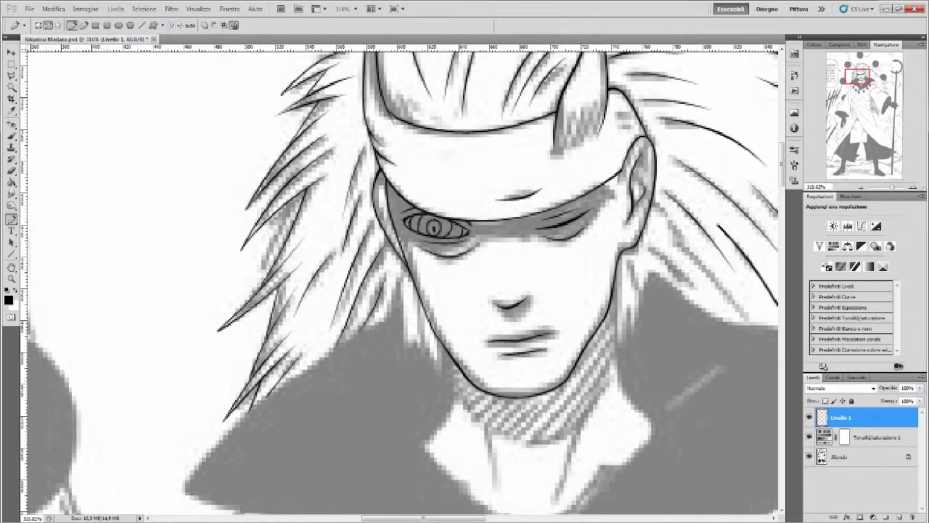
scroll(400, 276, "down", 2)
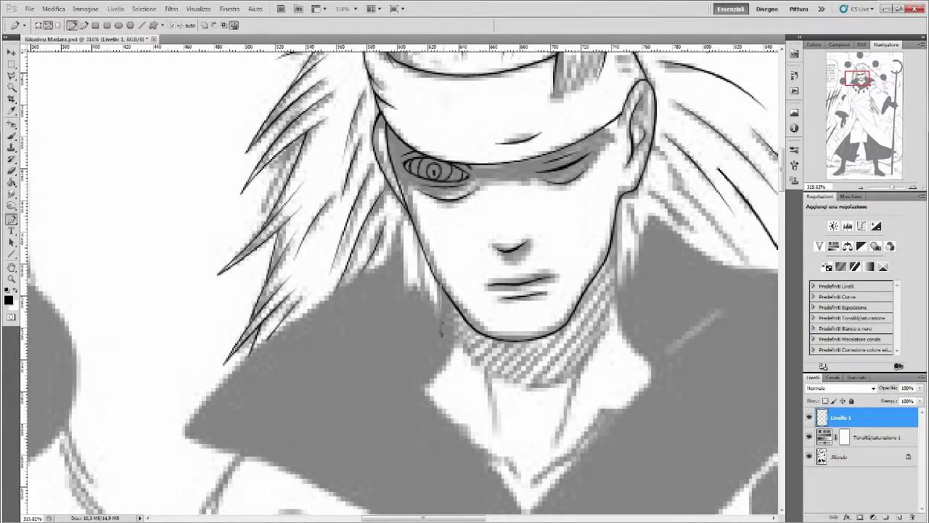
key("Return")
key("Return")
key("Return")
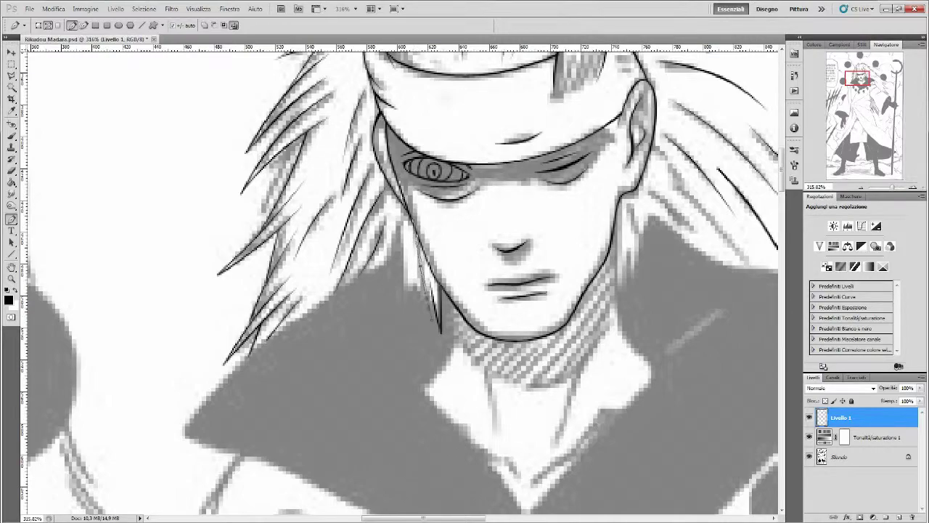
key("Return")
key("Return")
key("Return")
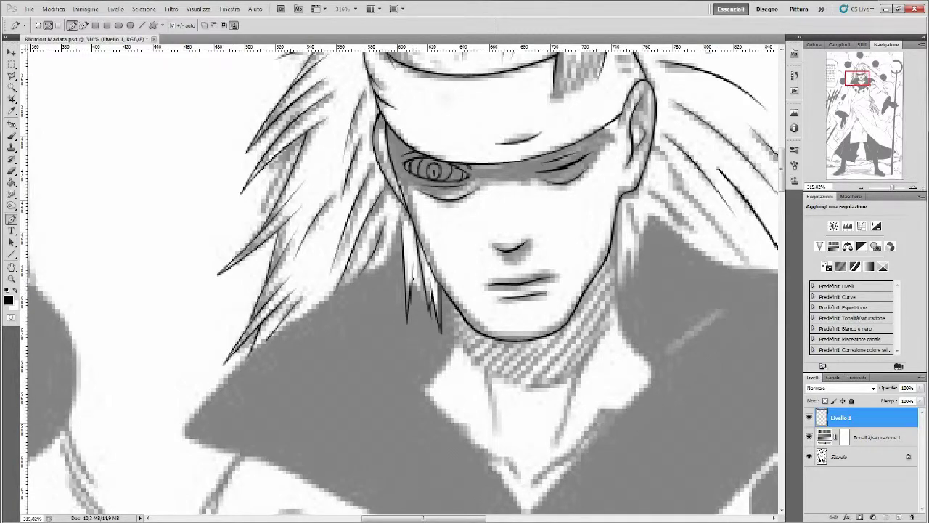
key("Return")
key("Return")
scroll(403, 283, "down", 2)
- Trace the curved left collar edge, toggling Sfondo off to preview the ink
left_click_drag(341, 265, 316, 269)
left_click_drag(232, 341, 208, 357)
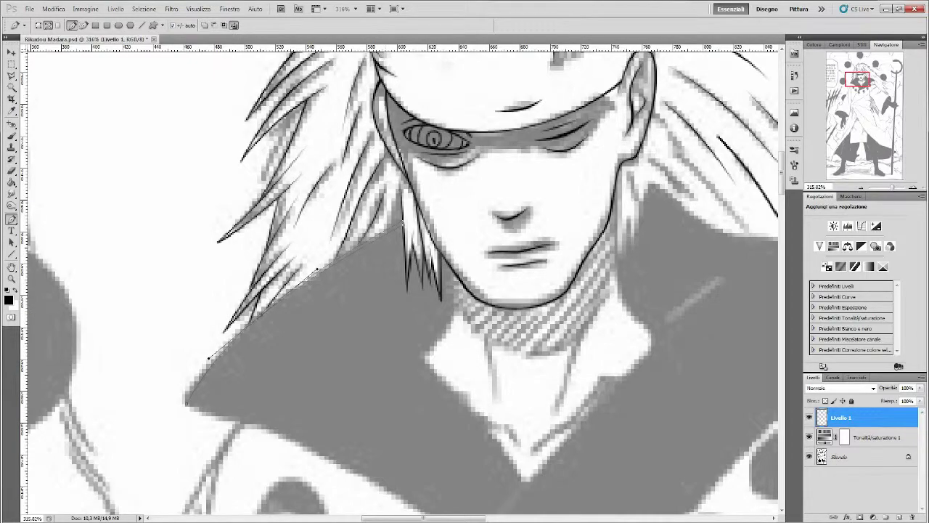
left_click(809, 456)
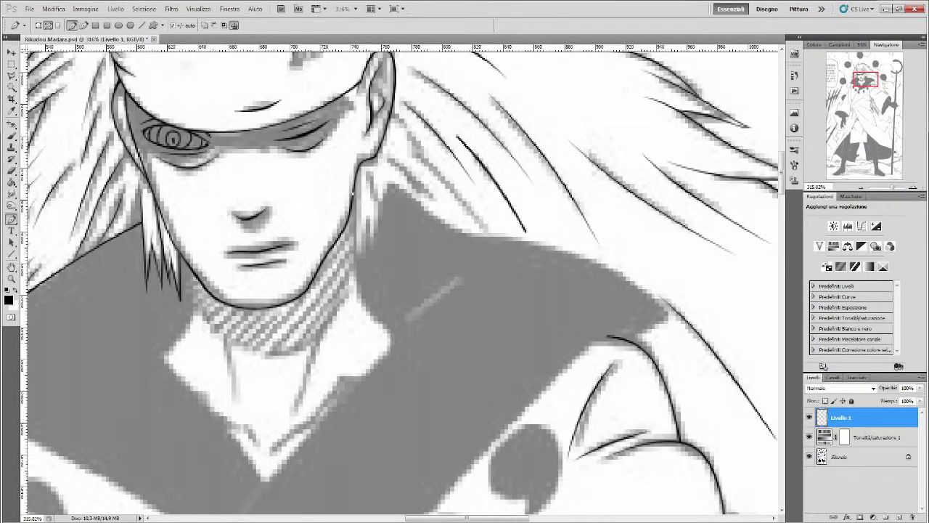
left_click_drag(389, 323, 366, 374)
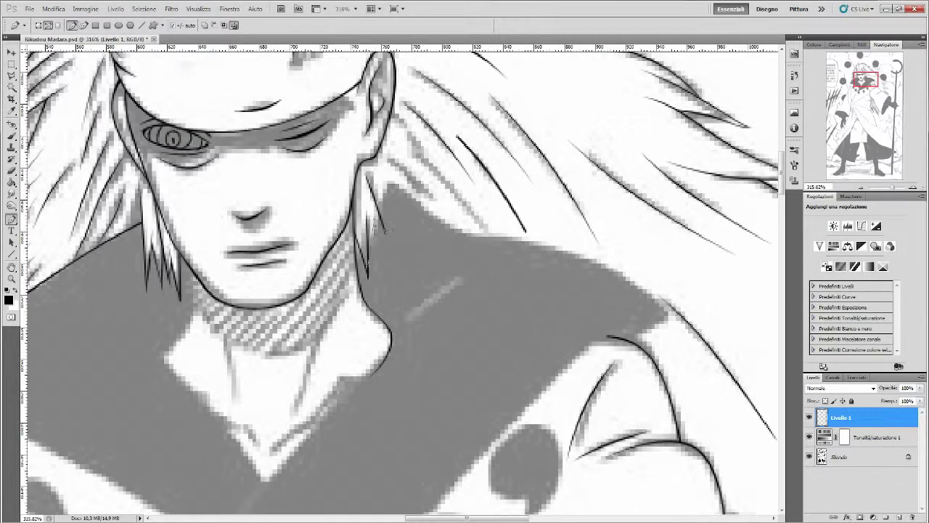
left_click(810, 456)
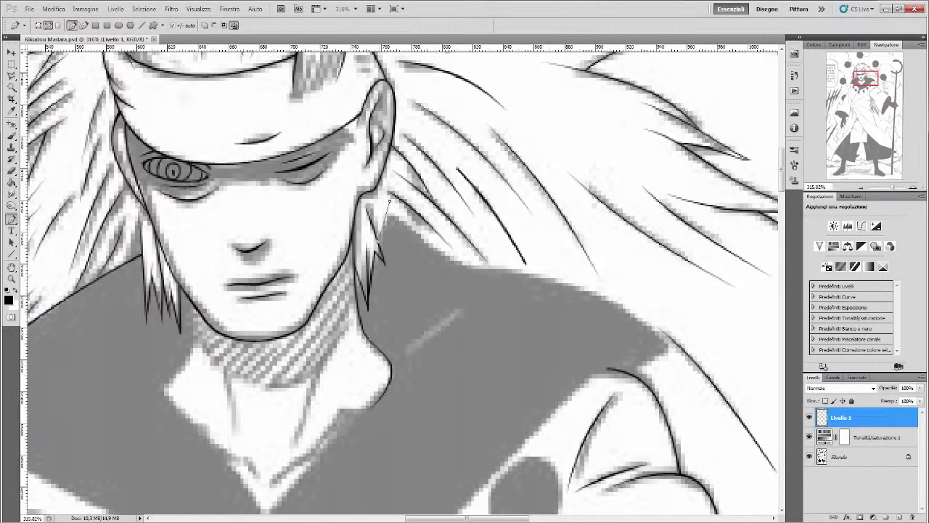
scroll(389, 203, "down", 2)
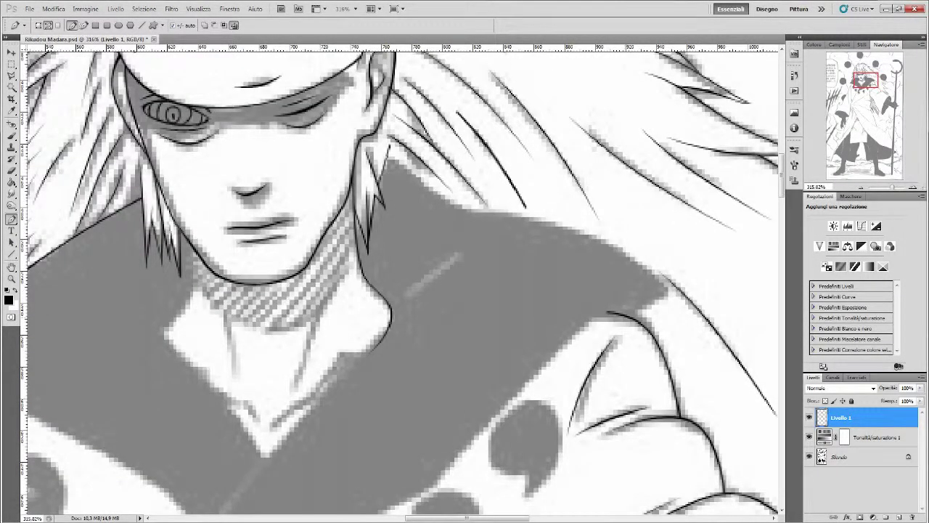
scroll(399, 282, "down", 2)
- Bend the path to the collar and ink the right collar's inner edge
left_click_drag(537, 209, 536, 210)
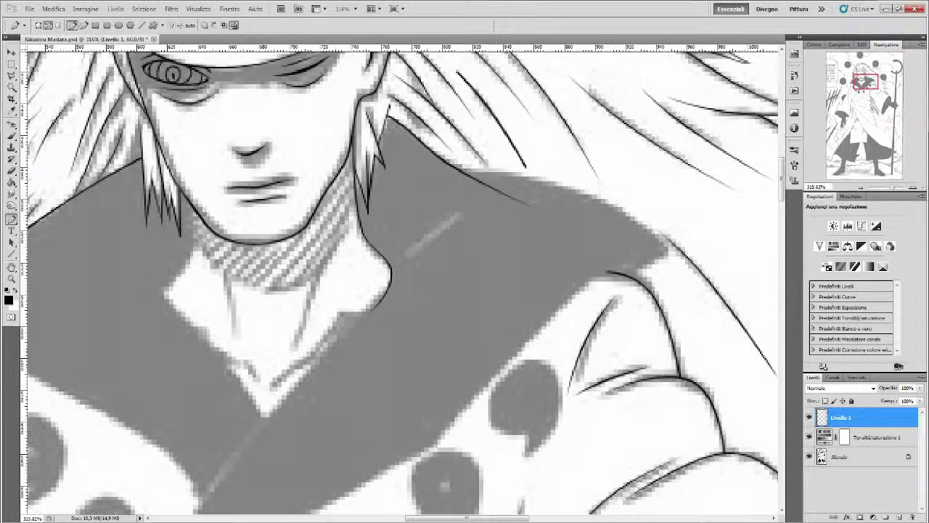
scroll(469, 171, "down", 2)
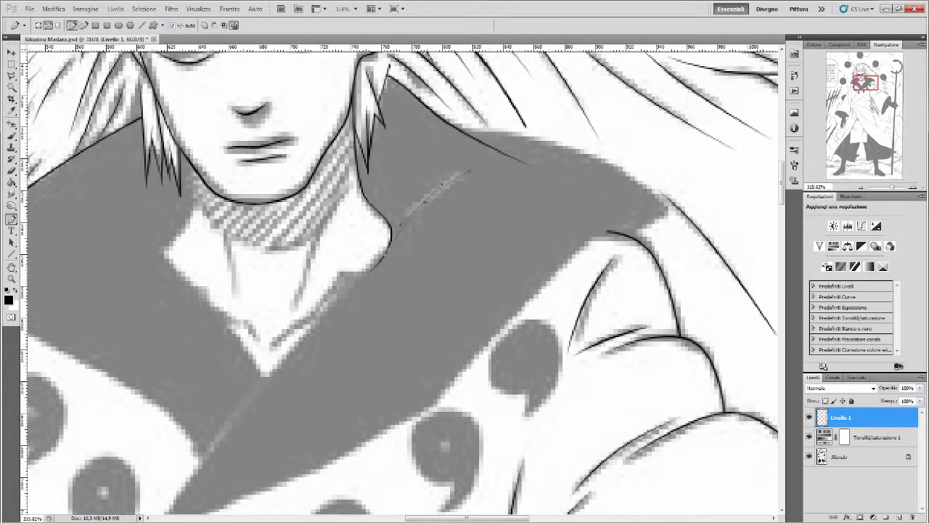
scroll(399, 283, "down", 3)
scroll(399, 282, "down", 3)
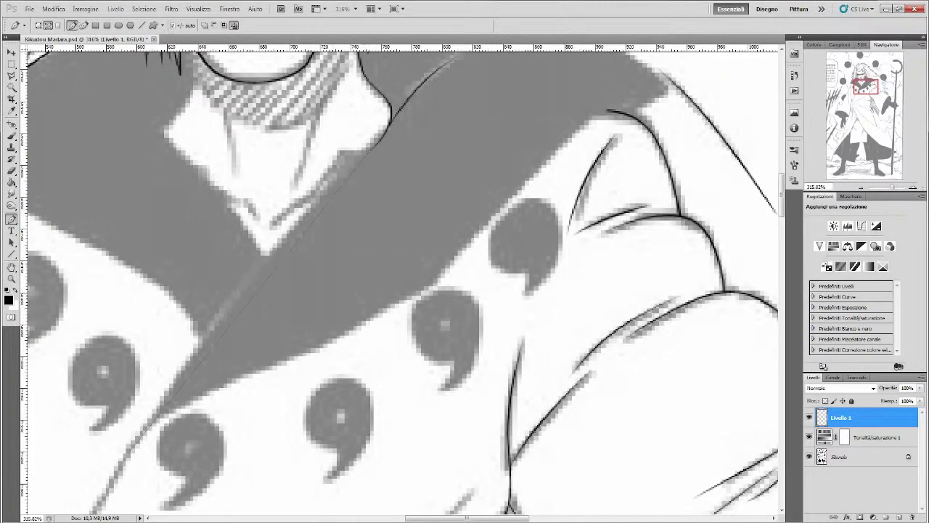
scroll(403, 283, "up", 1)
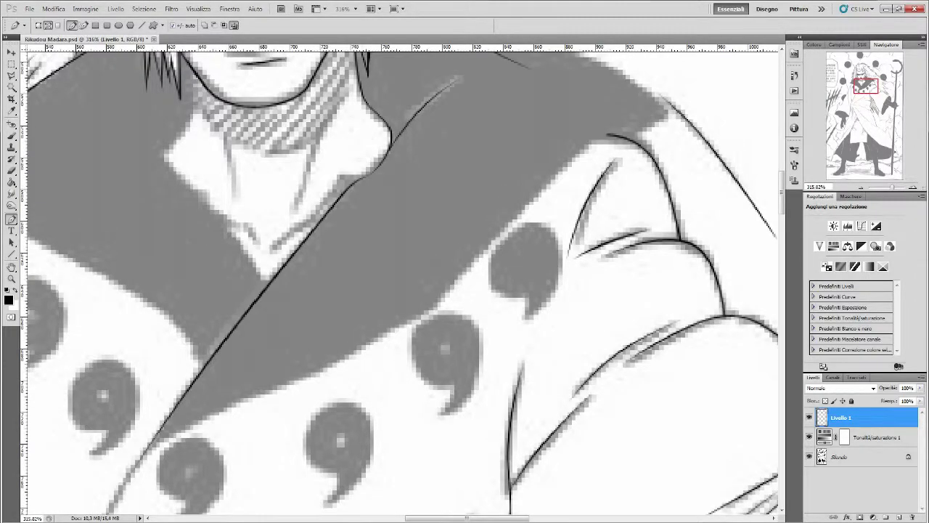
key("Return")
scroll(364, 177, "up", 1)
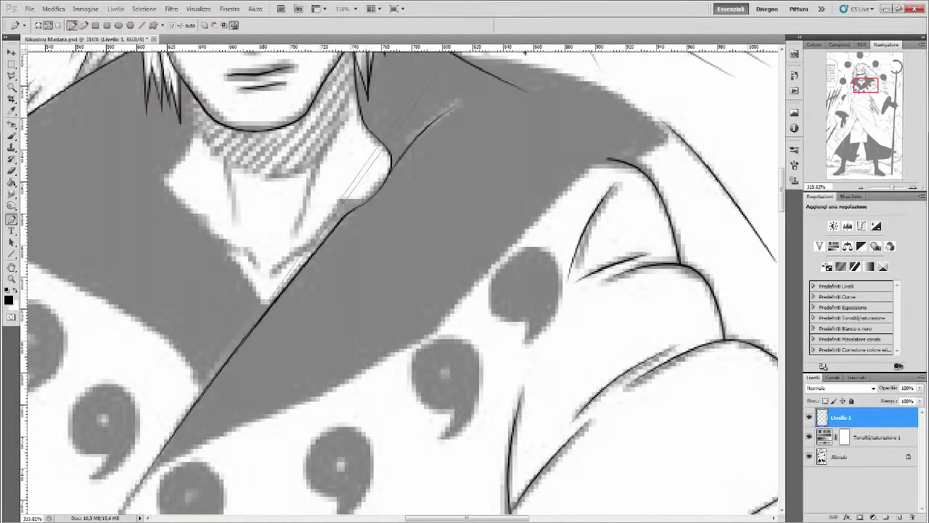
- Trace the outer collar edge from its top-right corner down across the shoulder
left_click(668, 122)
left_click(540, 212)
left_click(295, 421)
left_click(475, 286)
left_click(448, 321)
scroll(448, 320, "up", 2)
left_click_drag(672, 169, 709, 118)
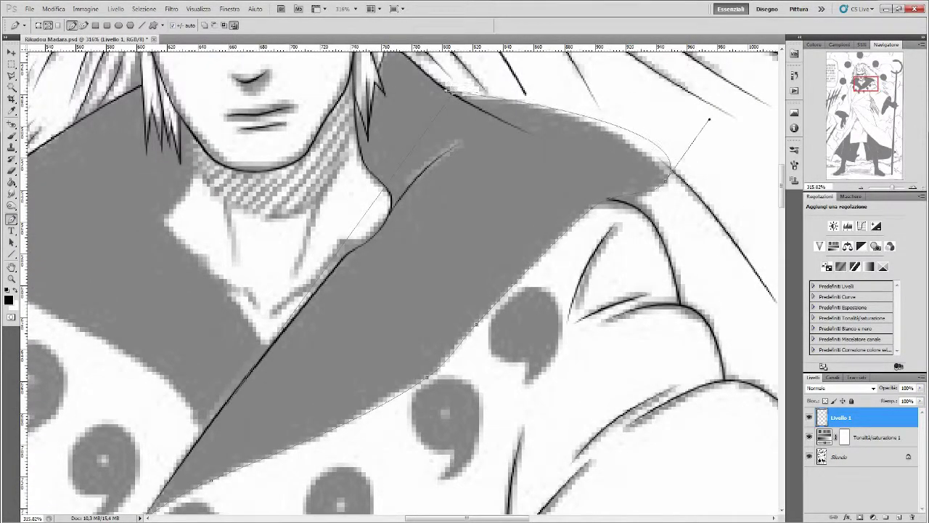
left_click_drag(625, 225, 563, 296)
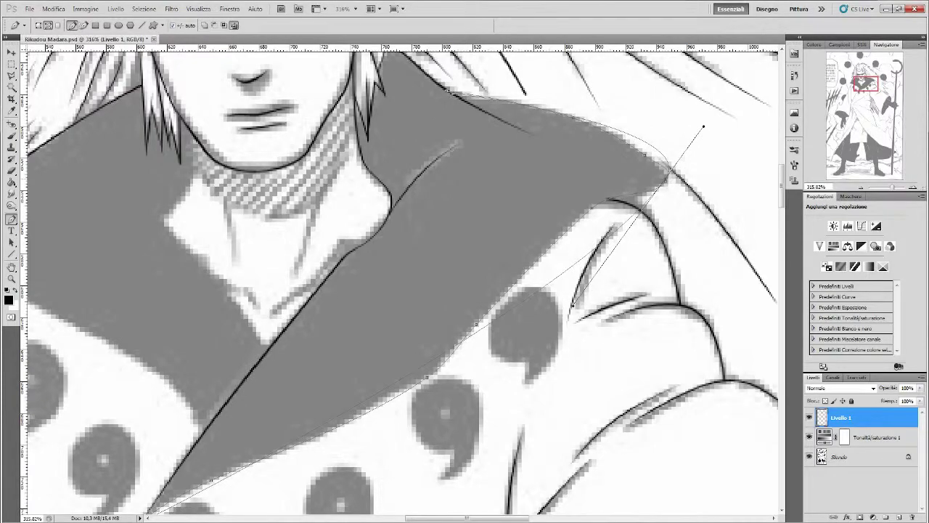
left_click(673, 169)
scroll(476, 325, "down", 1)
mouse_move(476, 285)
left_mouse_down()
mouse_move(479, 303)
mouse_move(441, 328)
left_mouse_up()
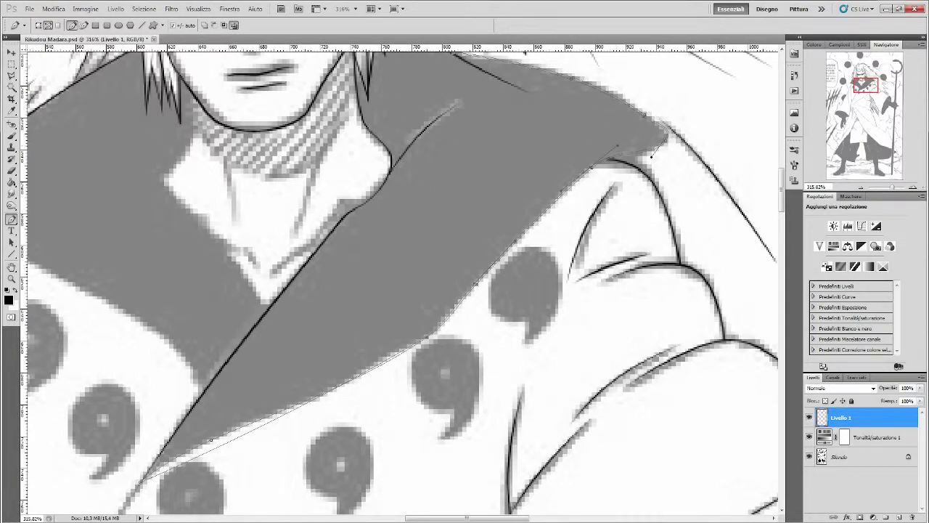
- Hide Sfondo to inspect, undo the stroke and adjust the collar path's anchors
left_click(809, 456)
key("ctrl+z")
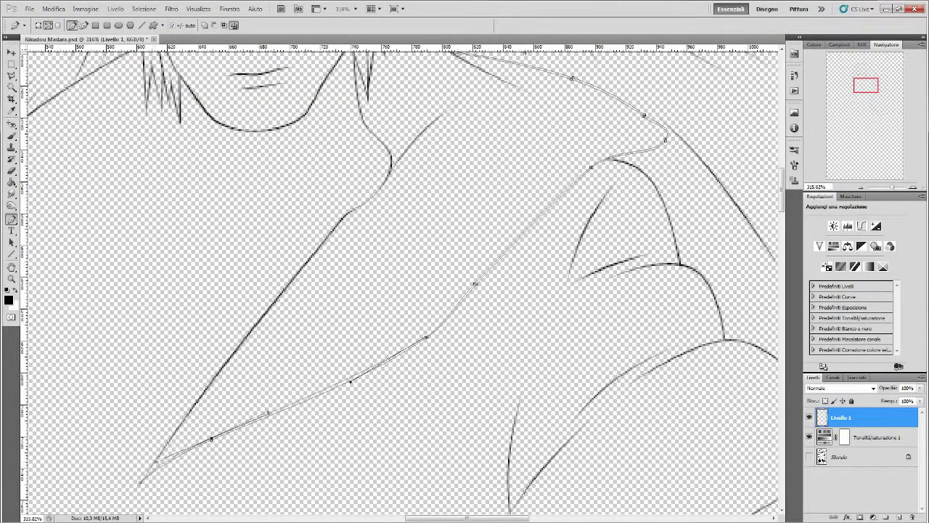
left_click_drag(155, 461, 148, 472)
left_click(426, 336)
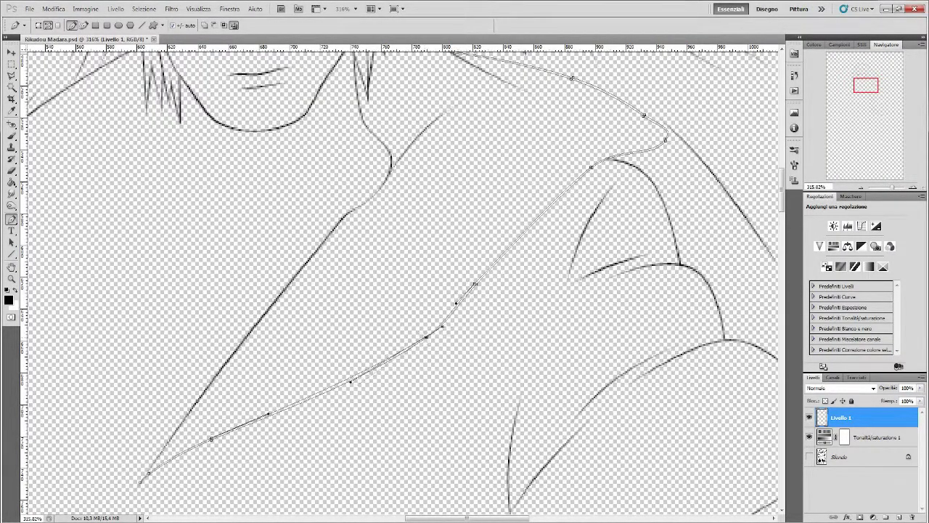
scroll(402, 282, "up", 2)
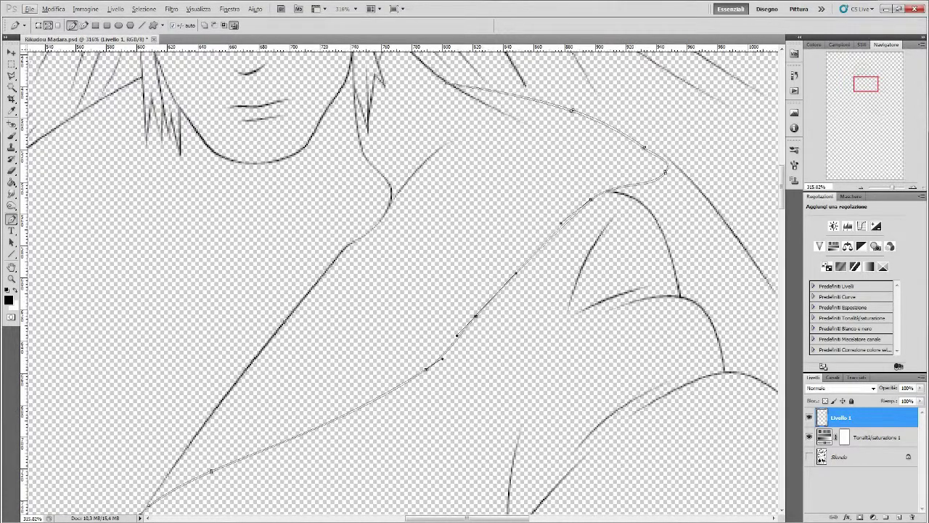
key("ctrl+z")
scroll(401, 282, "down", 3)
scroll(402, 282, "up", 2)
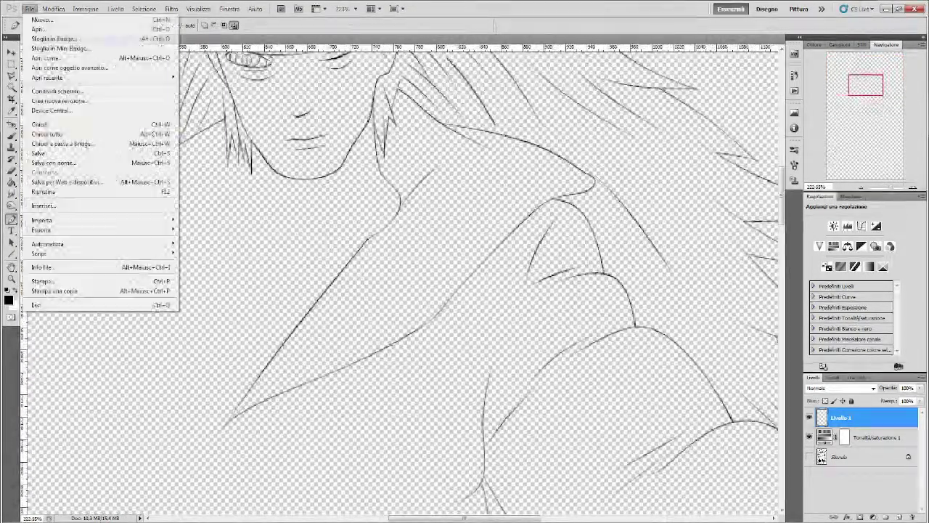
- Ink the inner edge of the left collar with Sfondo shown, then hide it
left_click(809, 455)
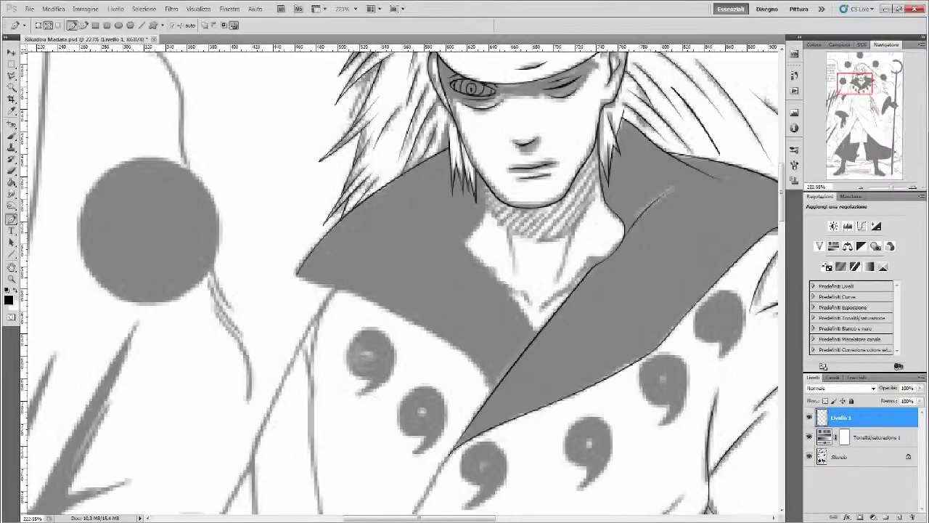
scroll(402, 279, "up", 1)
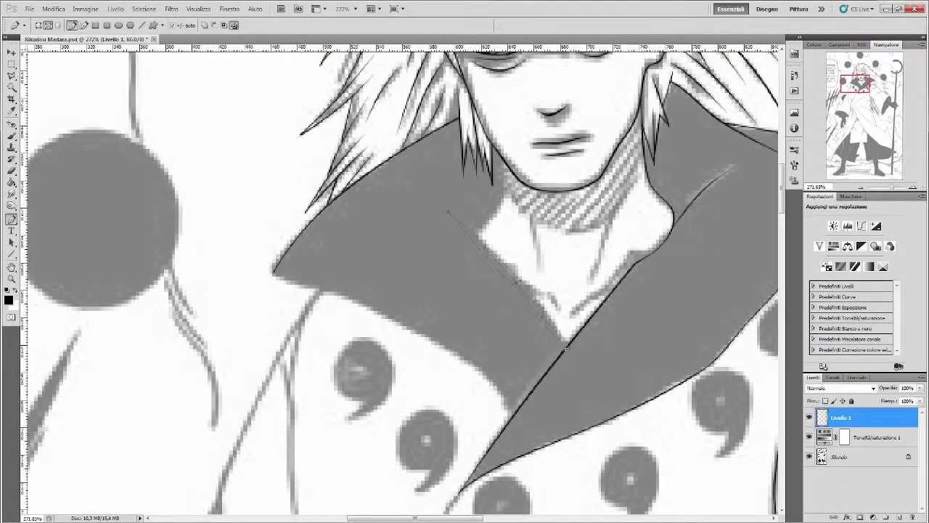
key("Return")
left_click(809, 455)
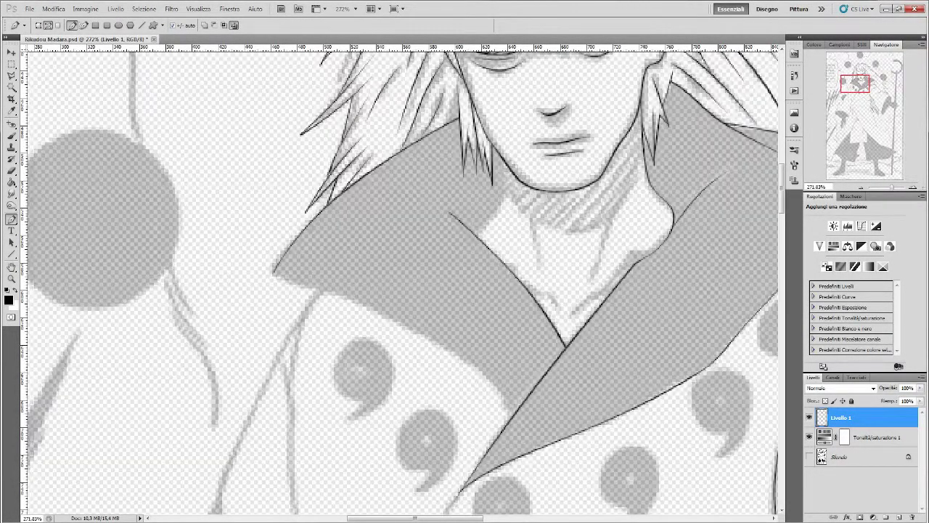
- Draw a path along the lower collar edge to its left tip
left_click(275, 277)
left_click(511, 415)
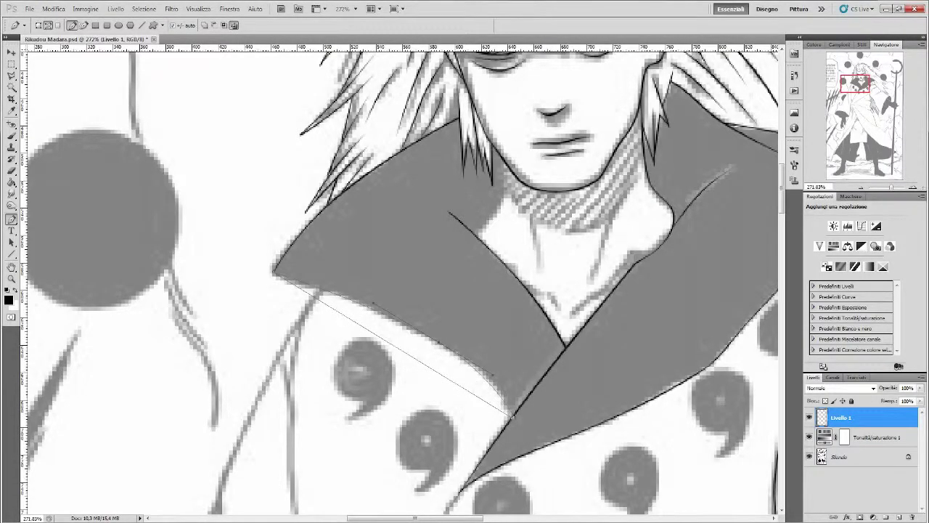
left_click(275, 277)
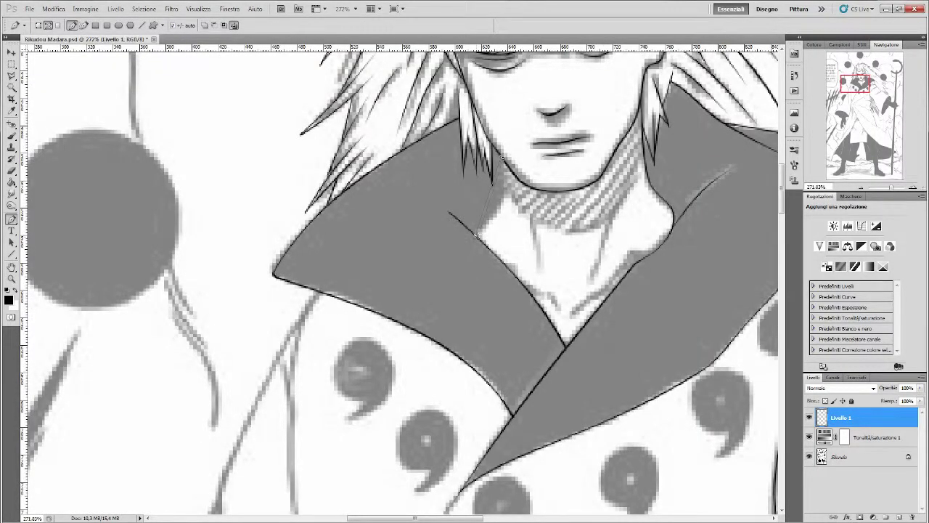
scroll(588, 298, "up", 1)
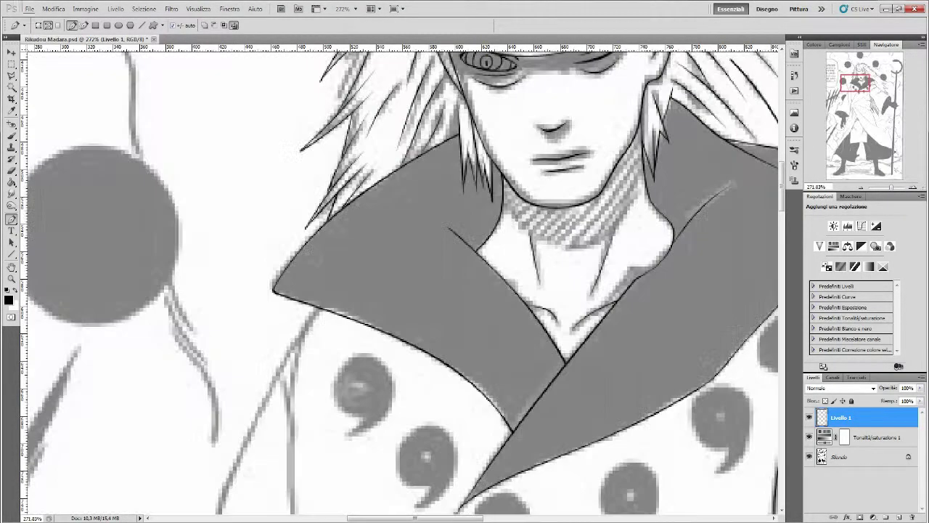
left_click_drag(653, 327, 145, 240)
left_click_drag(326, 218, 515, 244)
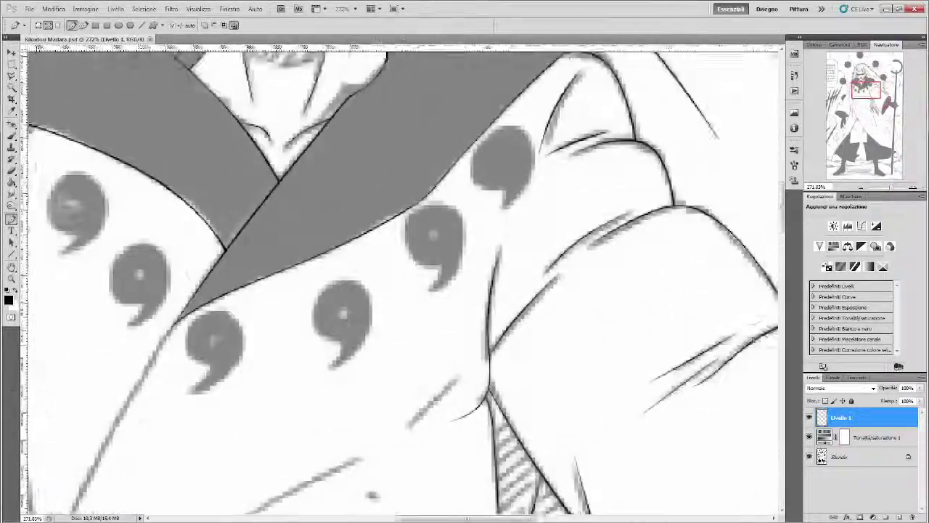
- On a new layer, turn the bead path into a selection, contract it and stroke it black
key("ctrl+shift+n")
key("Return")
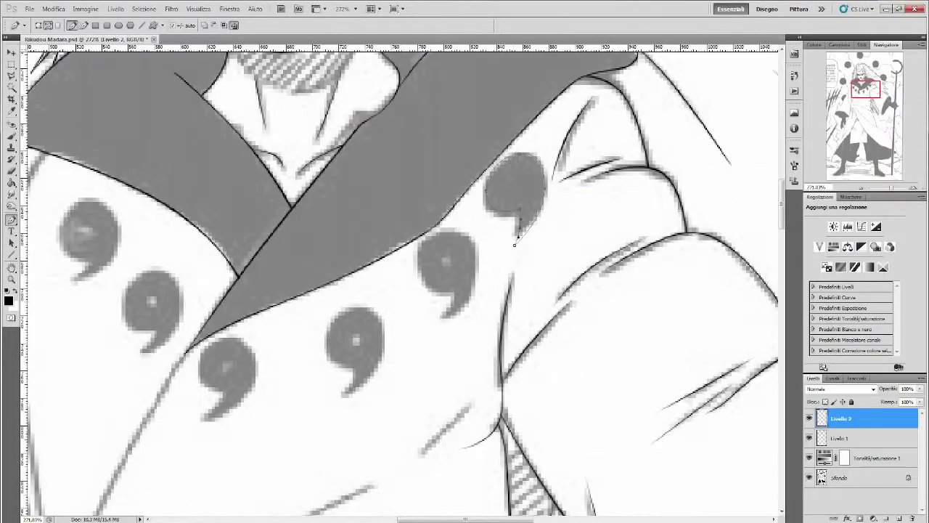
key("super")
key("Escape")
key("ctrl+Return")
left_click(144, 9)
left_click(247, 157)
key("Return")
left_click(143, 9)
left_click(156, 26)
key("v")
- Copy the bead outline onto the other beads and rotate the first copy to fit
mouse_move(514, 190)
left_mouse_down()
mouse_move(446, 265)
mouse_move(354, 341)
mouse_move(225, 370)
mouse_move(151, 305)
left_mouse_up()
left_click_drag(151, 305, 87, 232)
scroll(87, 232, "left", 5)
key("ctrl+t")
left_click_drag(280, 196, 290, 218)
key("Return")
- Rotate the second and third bead outline copies onto their beads with Free Transform
key("alt+bracketleft")
key("ctrl+t")
left_click_drag(352, 279, 348, 298)
key("Return")
key("alt+bracketleft")
key("ctrl+t")
left_click_drag(410, 341, 413, 359)
key("Return")
- Fit the fourth and last bead outline copies with Free Transform
key("alt+bracketleft")
key("ctrl+t")
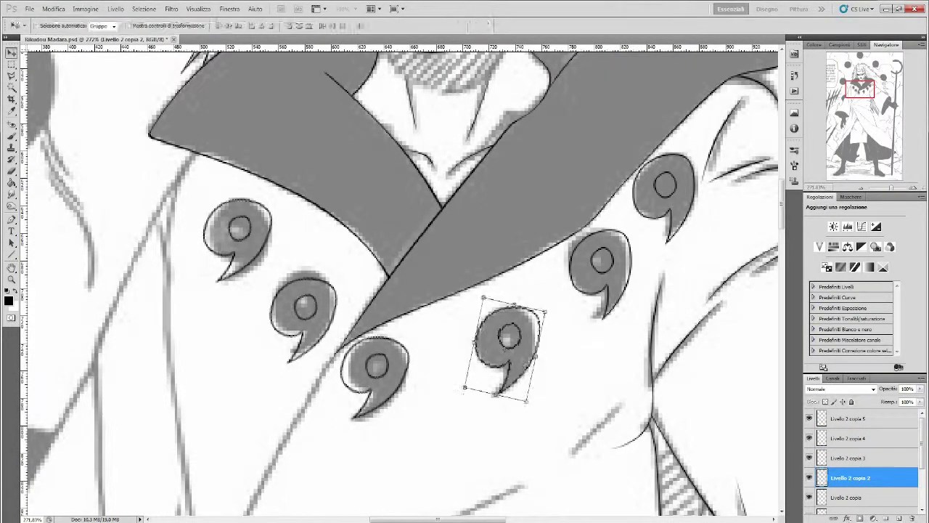
key("Return")
key("alt+bracketleft")
key("ctrl+t")
key("Return")
- Select all bead outline layers and merge them down into the lineart
key("shift+alt+bracketright")
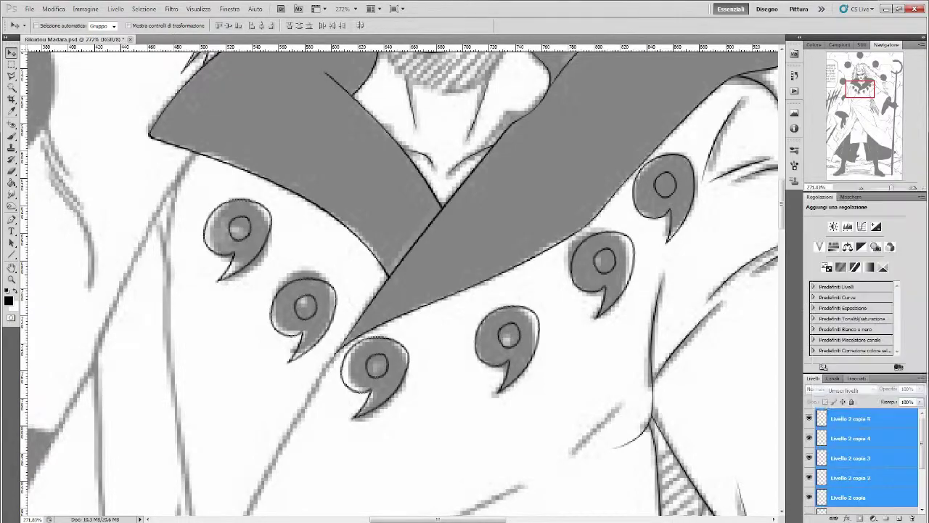
key("ctrl+e")
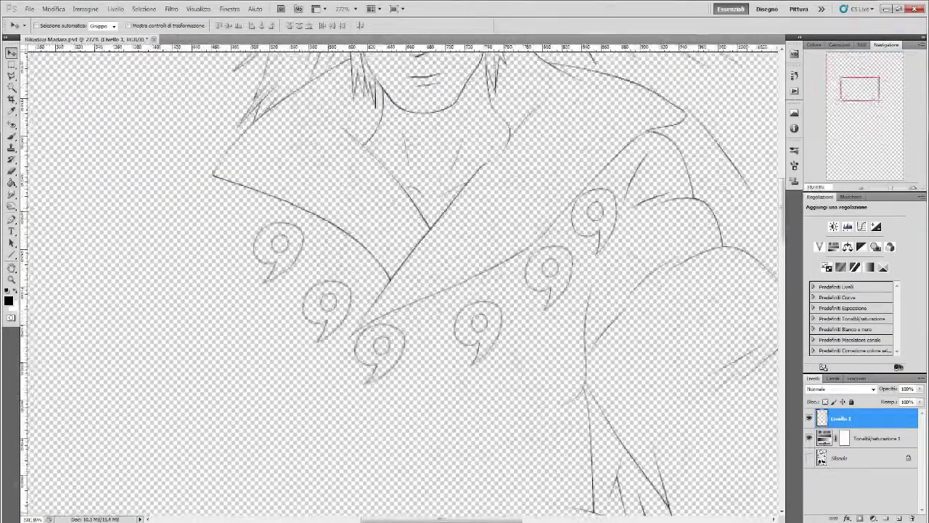
key("ctrl+e")
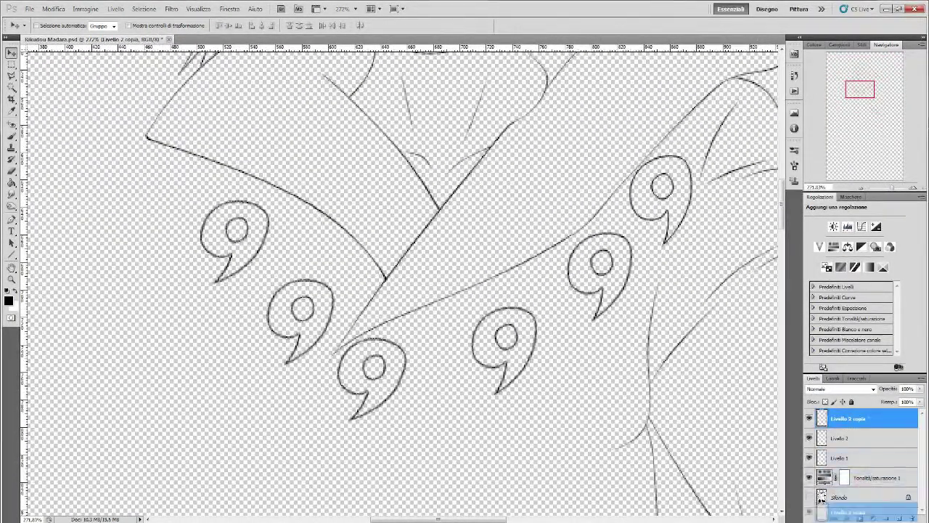
right_click(863, 419)
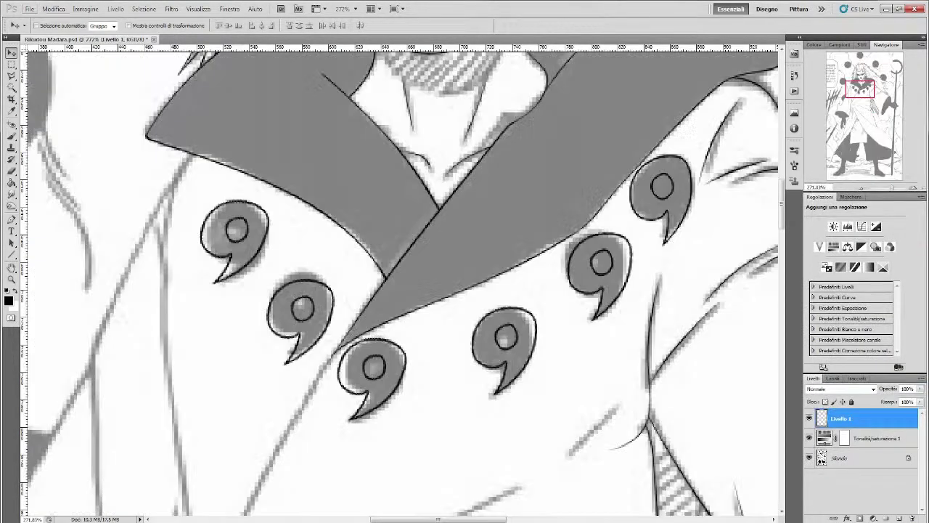
- Bend the Pen path curve onto the long sleeve edge along the dark cloak
scroll(436, 290, "down", 3)
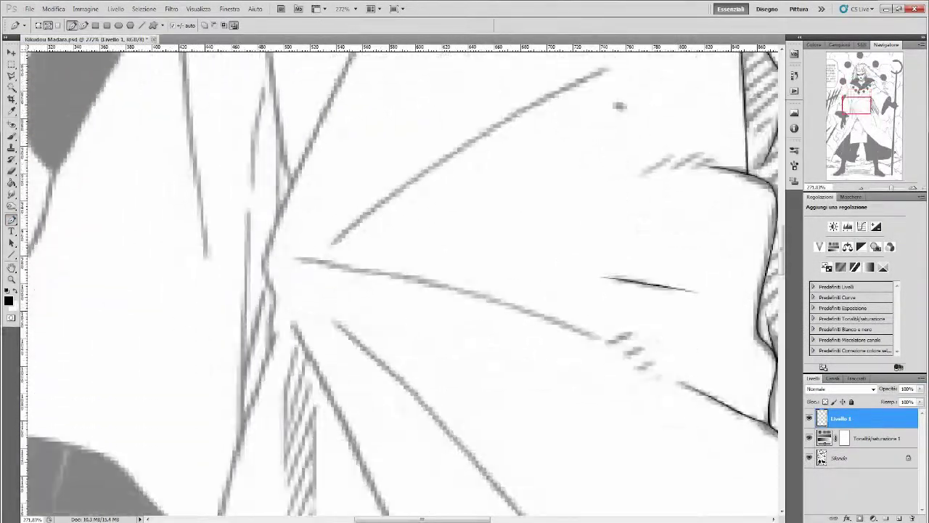
scroll(436, 290, "down", 2)
scroll(435, 290, "up", 1)
right_click(292, 262)
key("Escape")
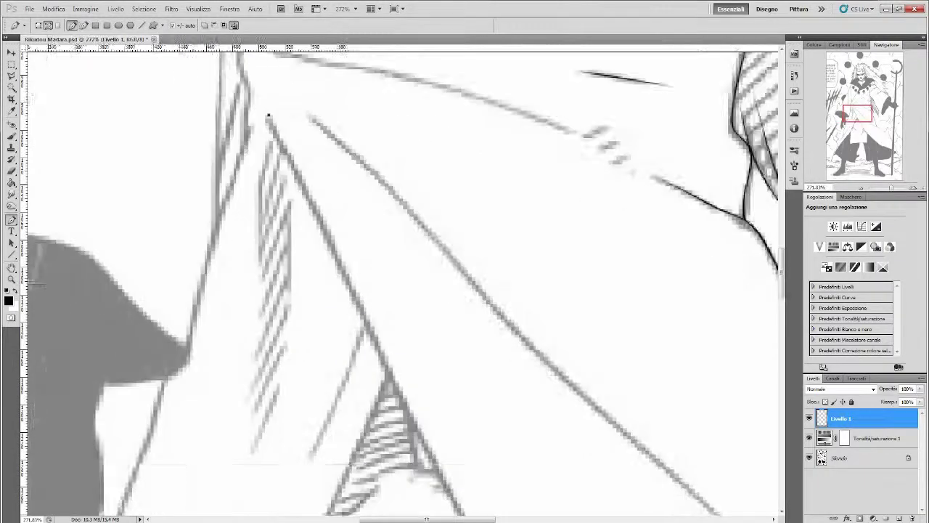
scroll(403, 283, "down", 5)
scroll(403, 283, "down", 3)
scroll(403, 283, "left", 5)
scroll(403, 283, "up", 3)
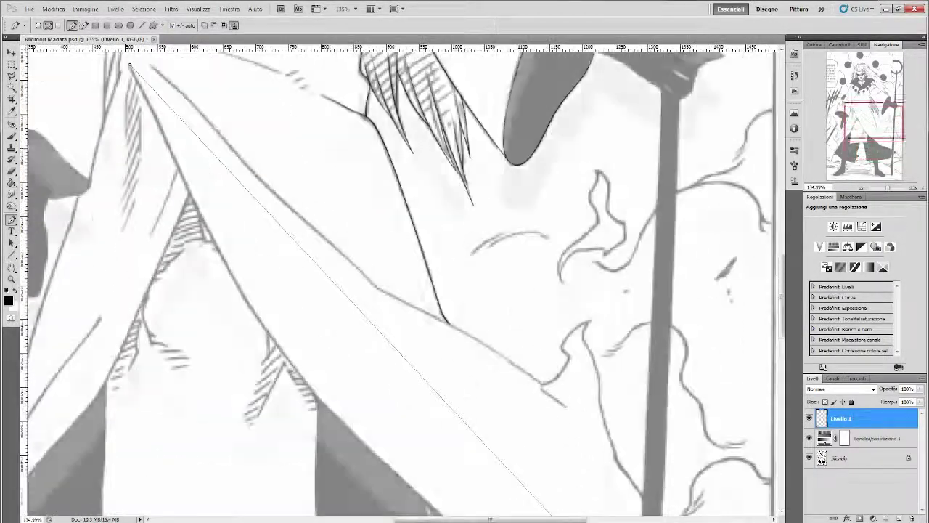
scroll(403, 284, "down", 1)
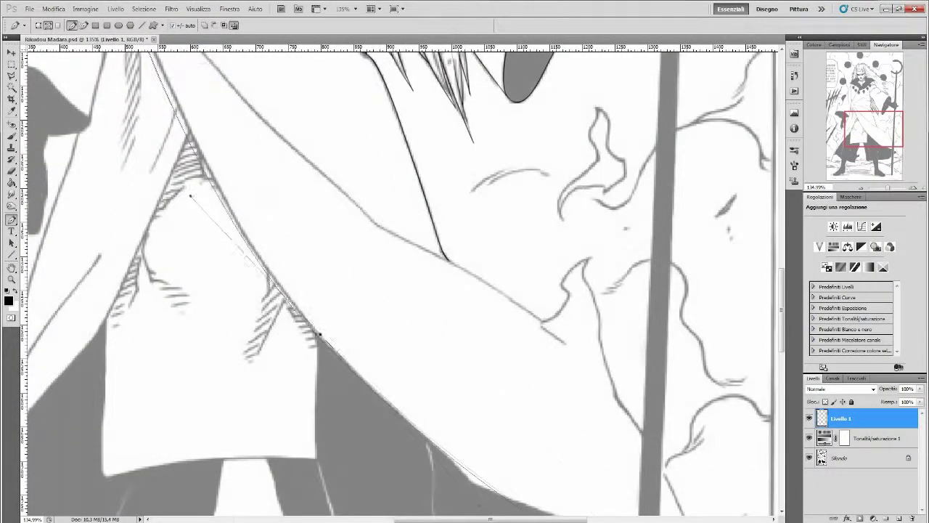
scroll(257, 343, "up", 1)
scroll(258, 343, "down", 3)
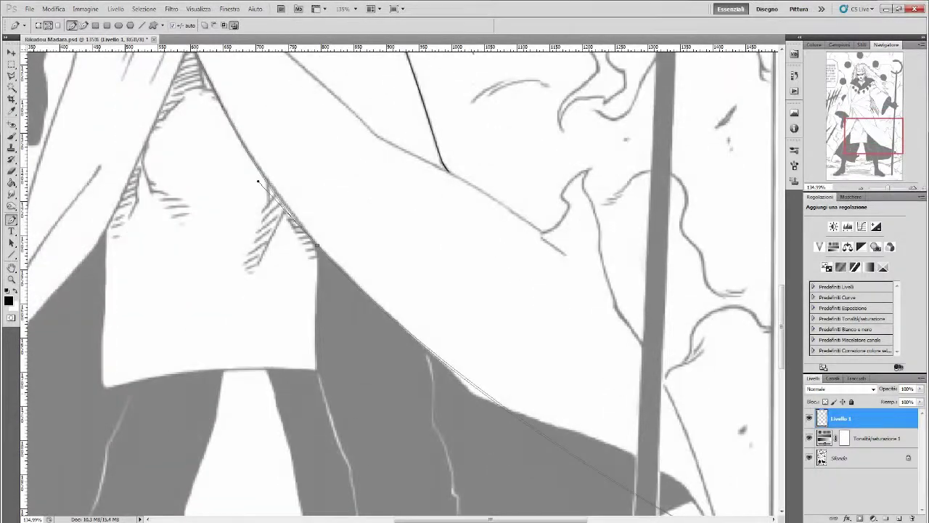
left_click_drag(696, 450, 695, 452)
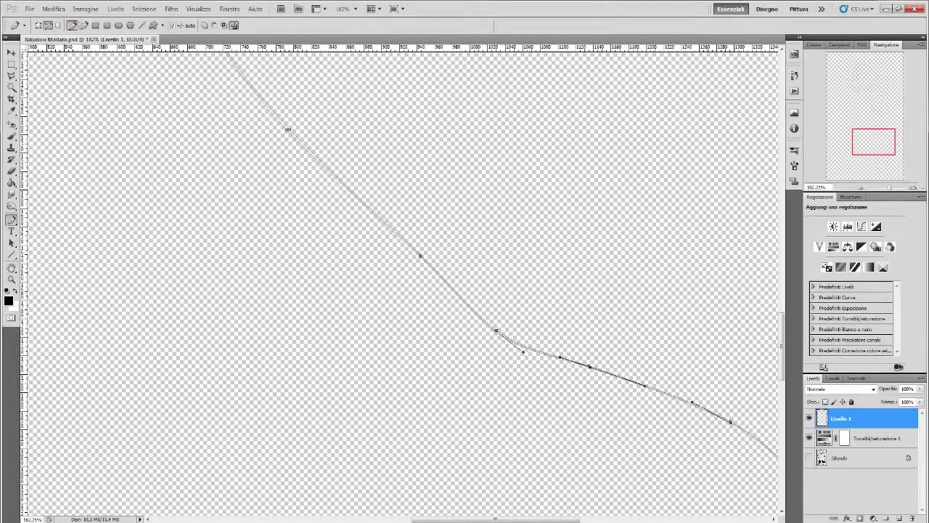
- Stroke the traced sleeve path with the black Brush
scroll(399, 283, "up", 5)
left_click_drag(508, 400, 224, 160)
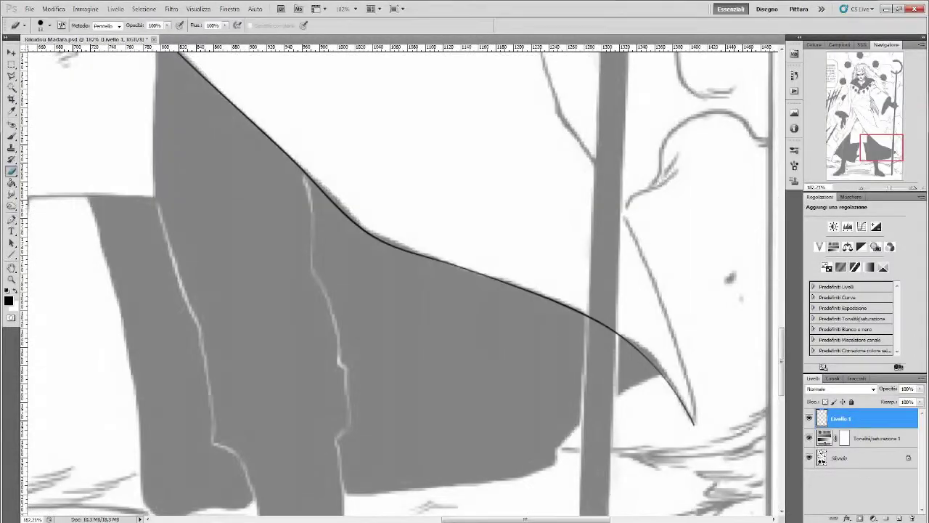
key("b")
key("Return")
- Start a new Pen path with anchors running down the edge beside the staff
key("p")
left_click_drag(580, 130, 596, 443)
left_click(595, 443)
scroll(595, 442, "down", 5)
left_click(624, 280)
left_click(676, 419)
left_click(693, 500)
- Curve the staff-side path's top segment and check it with the manga page hidden
scroll(693, 501, "up", 2)
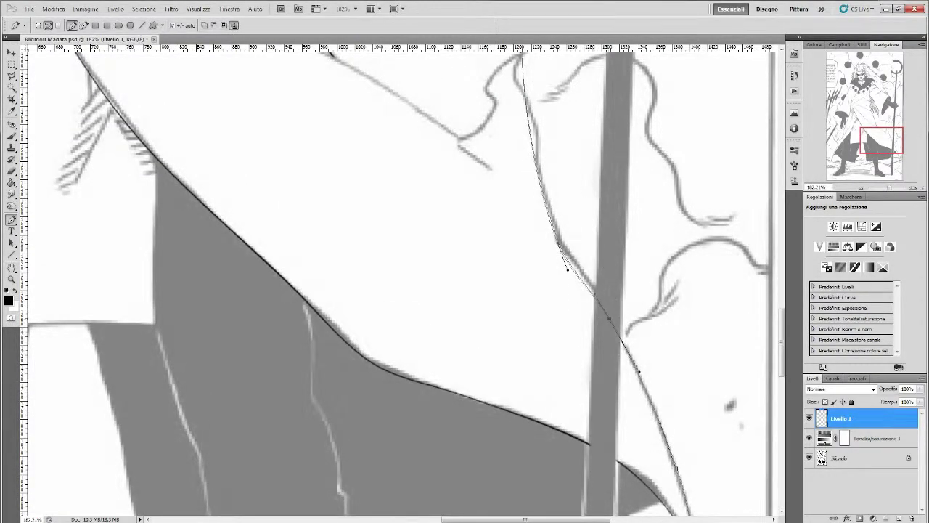
scroll(521, 55, "up", 2)
left_click_drag(522, 102, 537, 190)
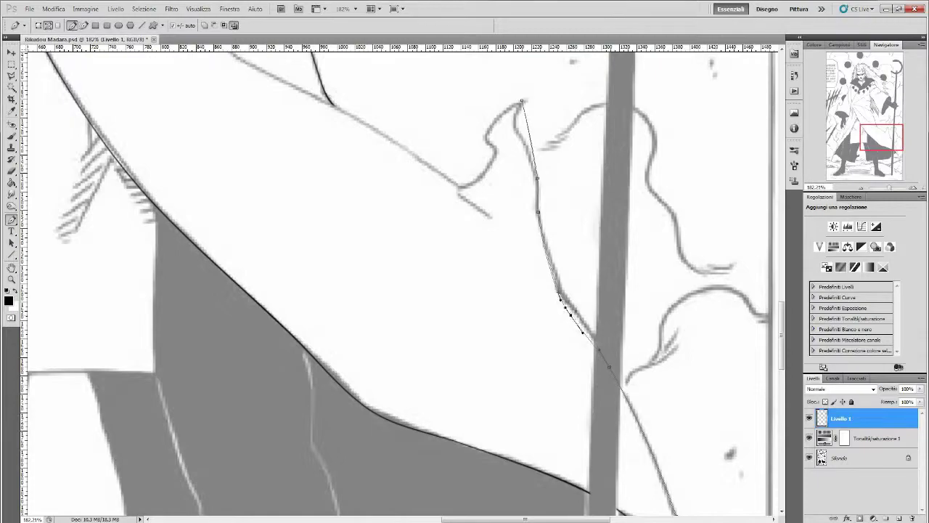
left_click(809, 457)
scroll(521, 102, "down", 1)
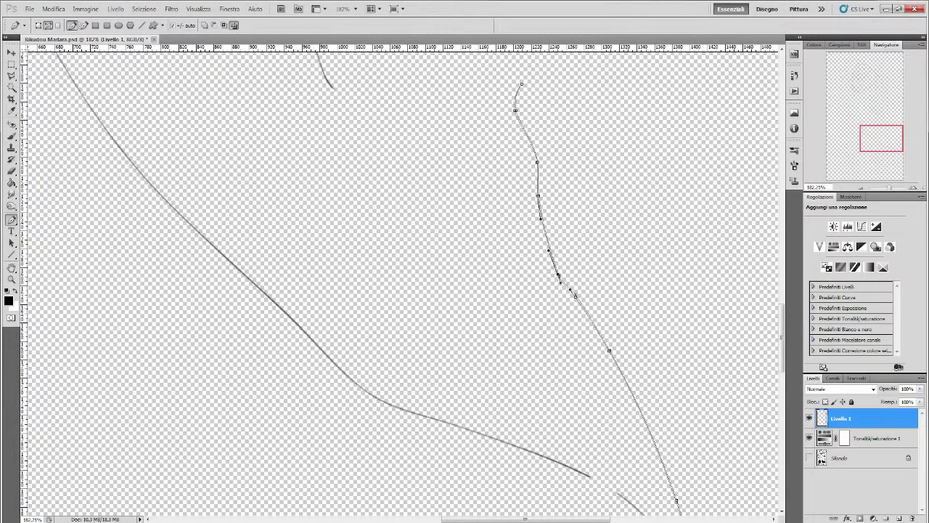
left_click(809, 457)
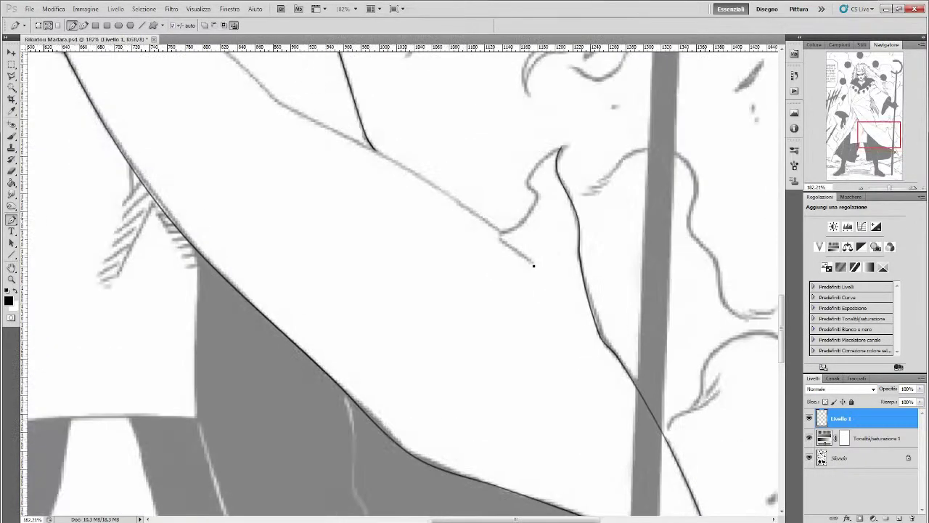
- Fit curved Pen anchors along the upper sleeve line, undoing one stray segment
left_click_drag(492, 173, 668, 484)
left_click_drag(392, 257, 410, 318)
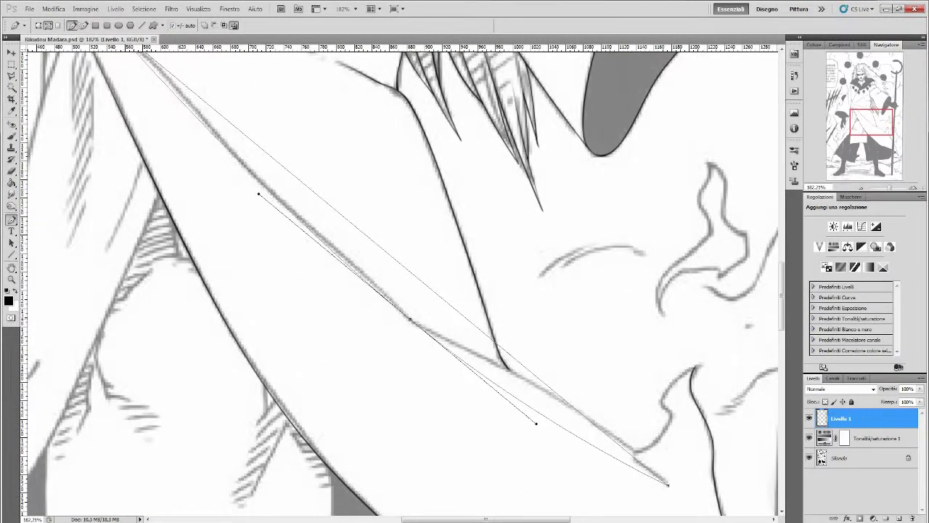
left_click_drag(315, 194, 316, 241)
left_click_drag(222, 118, 223, 143)
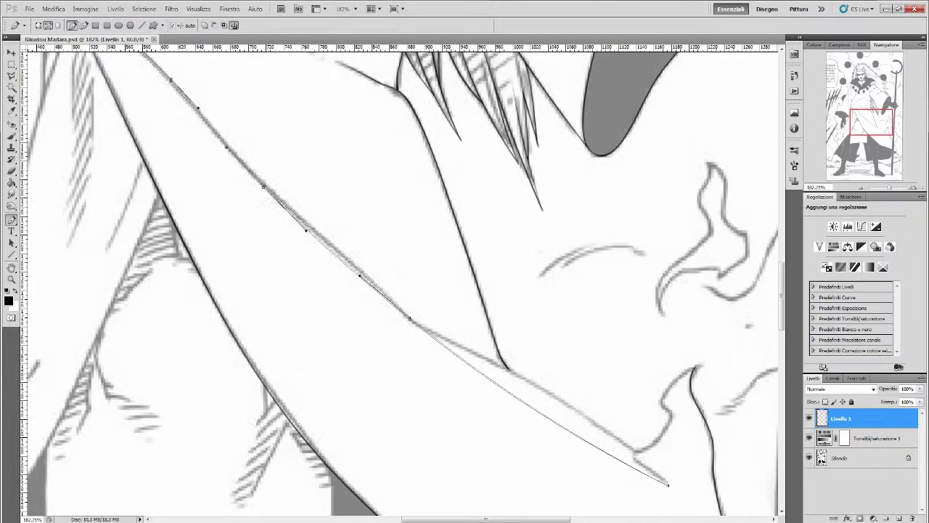
scroll(307, 233, "down", 1)
left_click_drag(462, 470, 529, 513)
key("ctrl+z")
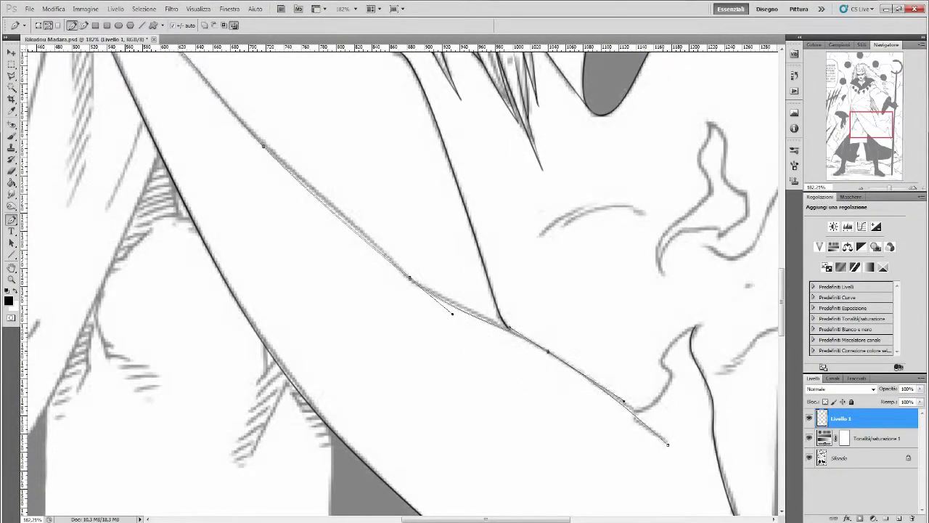
left_click_drag(525, 352, 528, 340)
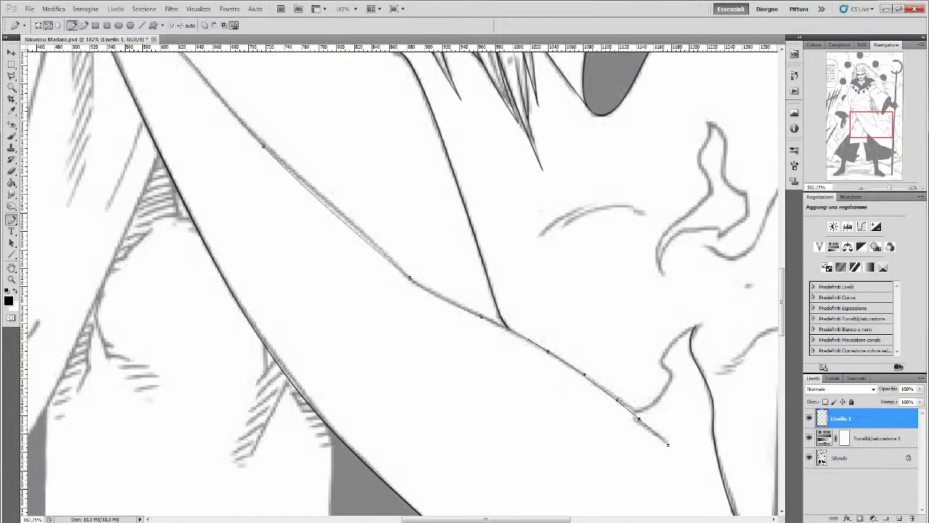
- Hide the manga page, stroke the sleeve path black, and bend a new path along the flame edge
left_click(809, 457)
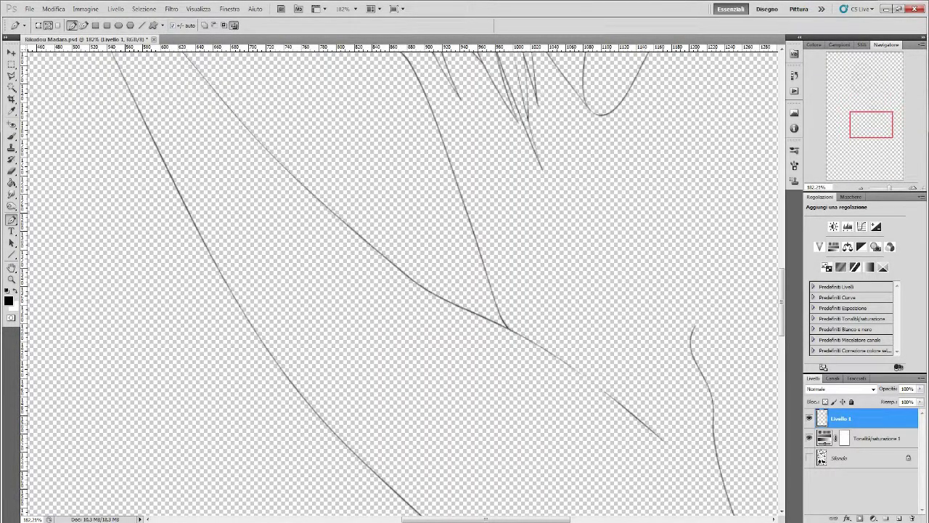
key("ctrl+h")
key("ctrl+h")
key("ctrl+h")
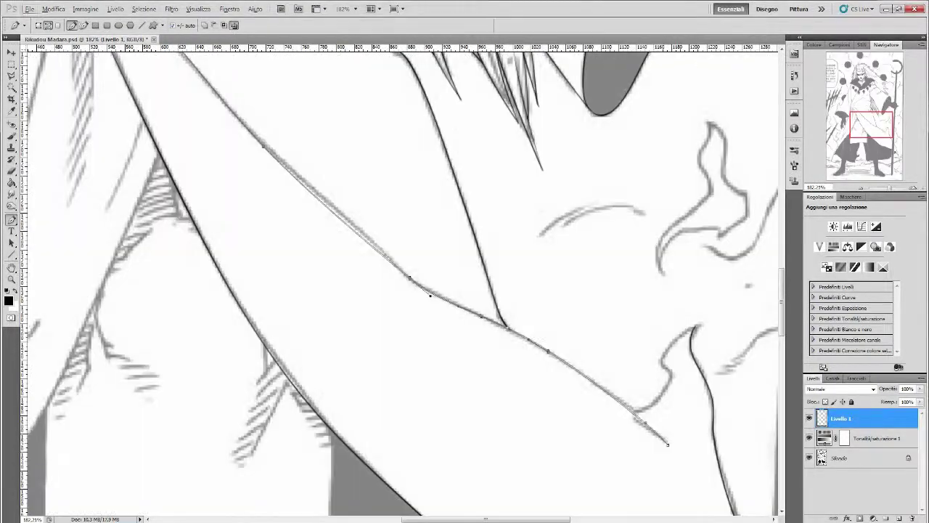
key("ctrl+h")
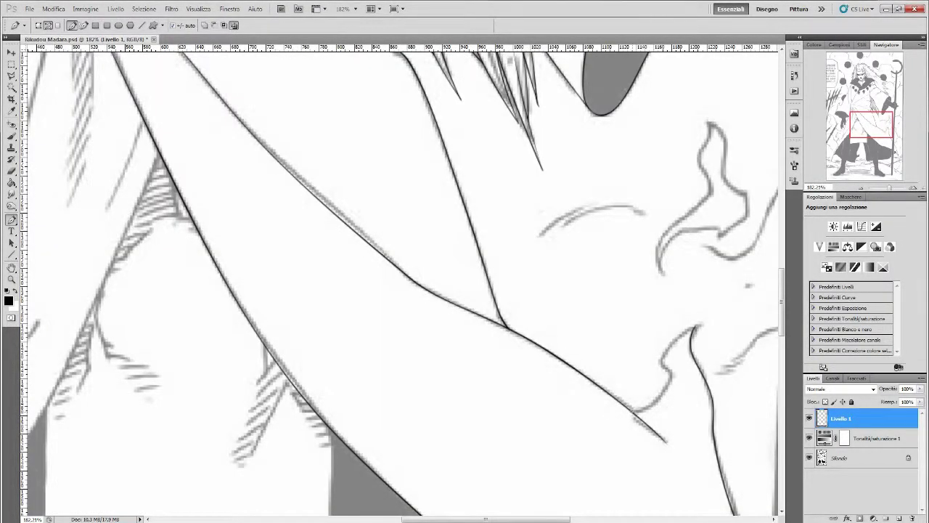
left_click_drag(656, 390, 658, 396)
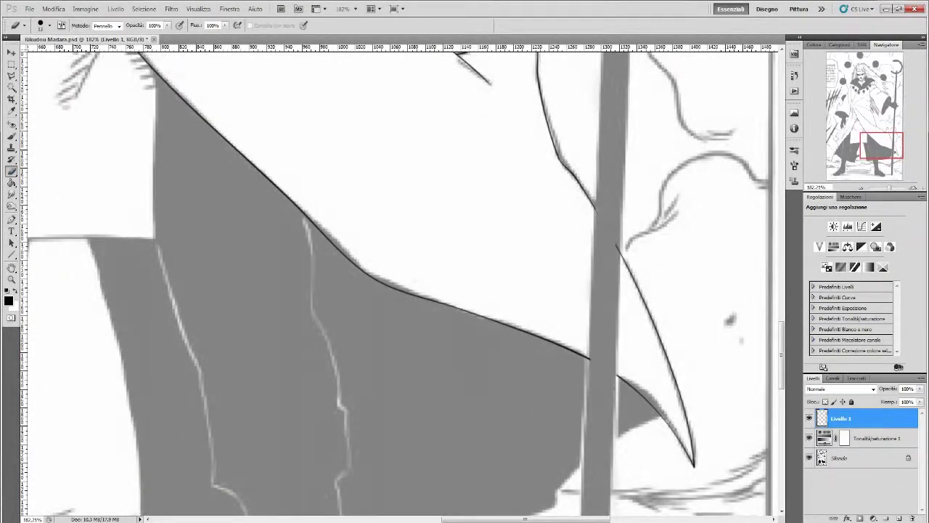
left_click(29, 9)
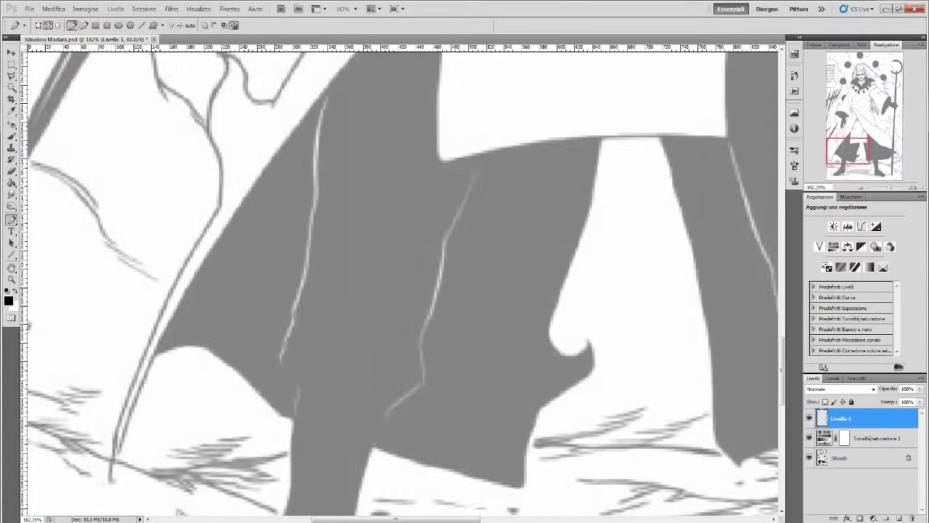
- Curve the path along the cloak's diagonal edge and check it with the manga page hidden
scroll(407, 283, "up", 5)
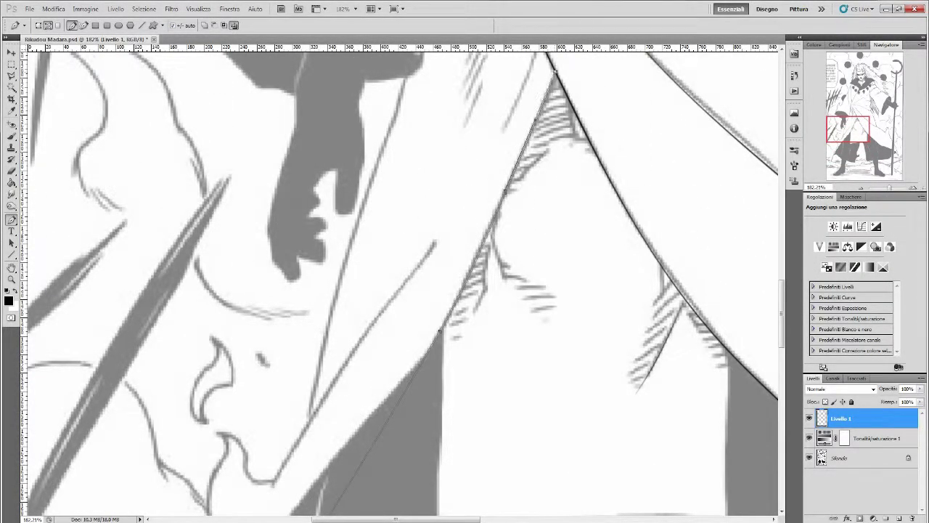
scroll(438, 330, "down", 10)
left_click_drag(186, 365, 153, 362)
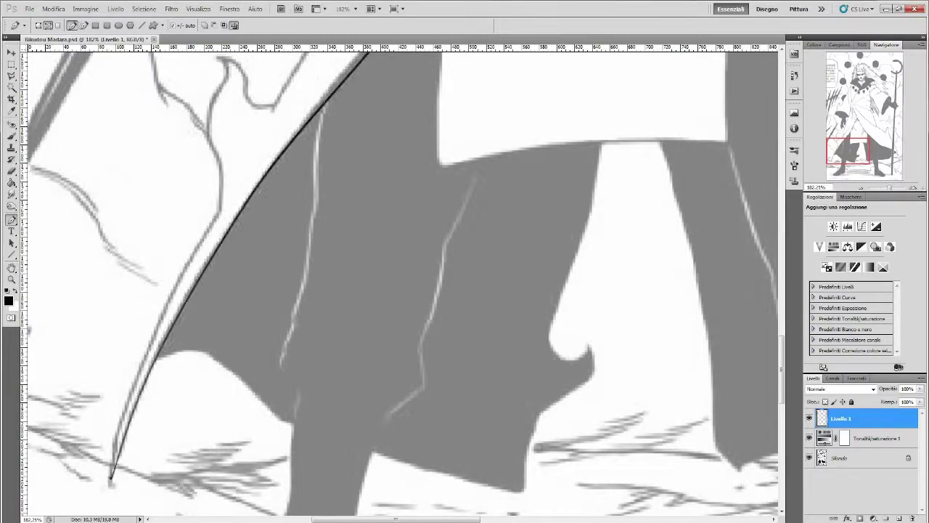
left_click(809, 457)
scroll(436, 290, "up", 4)
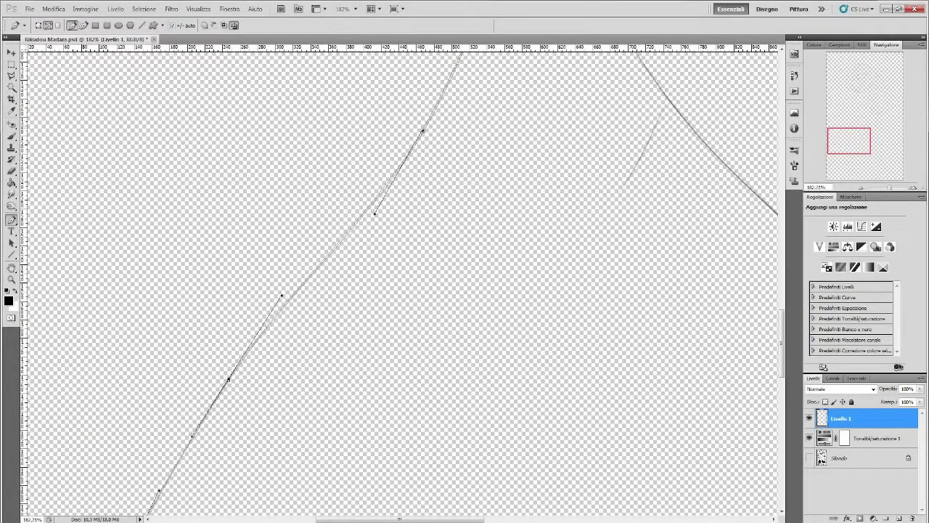
scroll(435, 290, "up", 5)
scroll(435, 291, "down", 5)
left_click(809, 458)
- Add anchors along the diagonal line and zoom in to about 246%
scroll(435, 290, "up", 2)
scroll(238, 420, "up", 5)
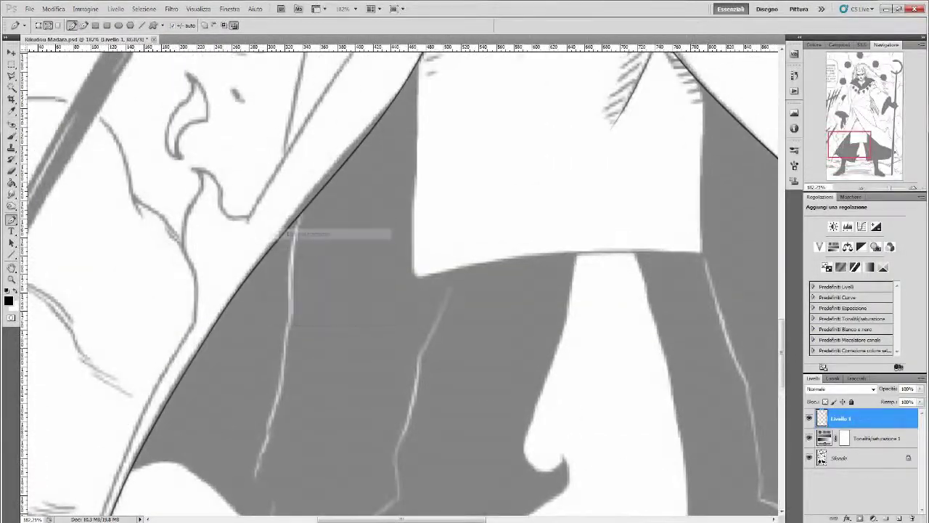
left_click(237, 420)
left_click(422, 141)
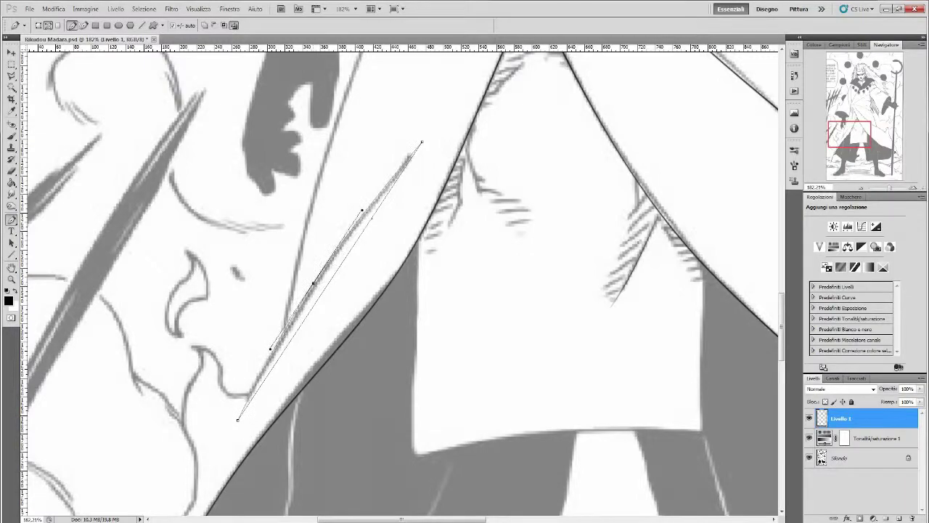
left_click_drag(889, 187, 891, 188)
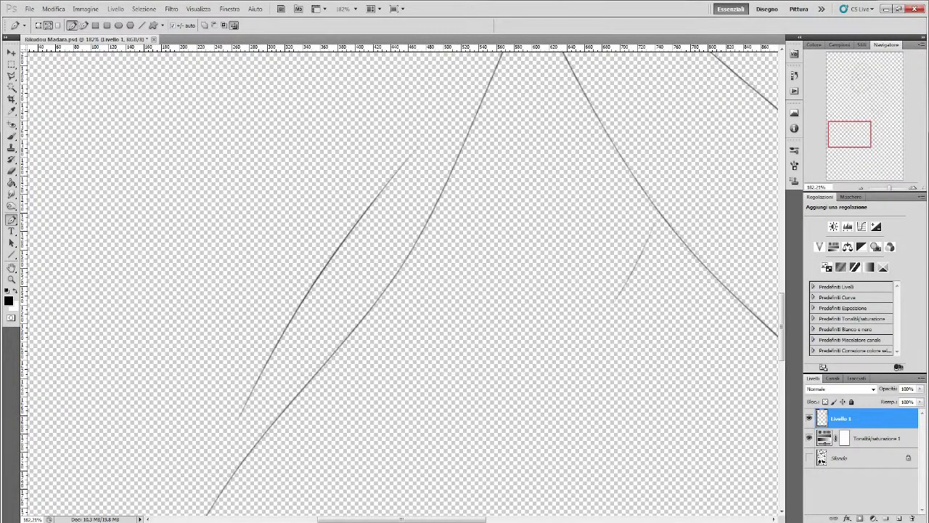
scroll(399, 283, "up", 3)
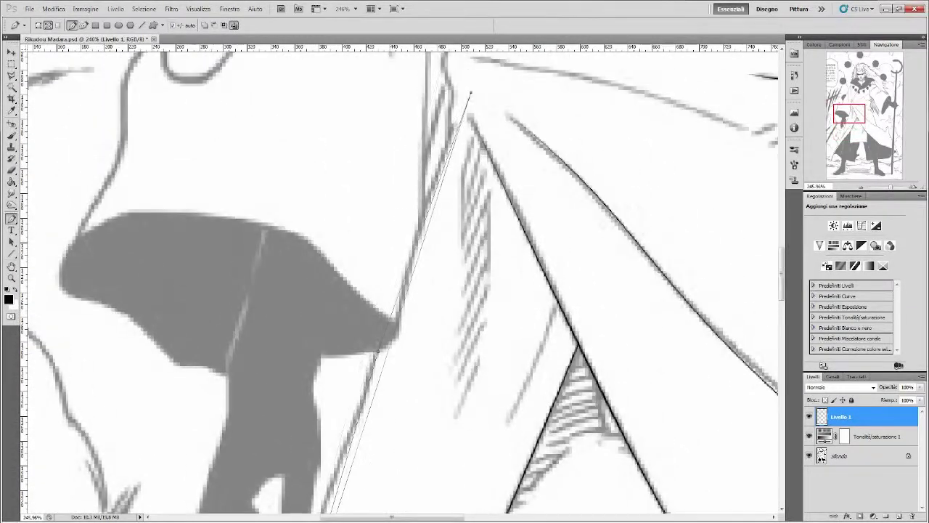
- Check the lines with the manga page hidden, then stroke the current path in black
scroll(399, 283, "down", 5)
scroll(399, 283, "up", 4)
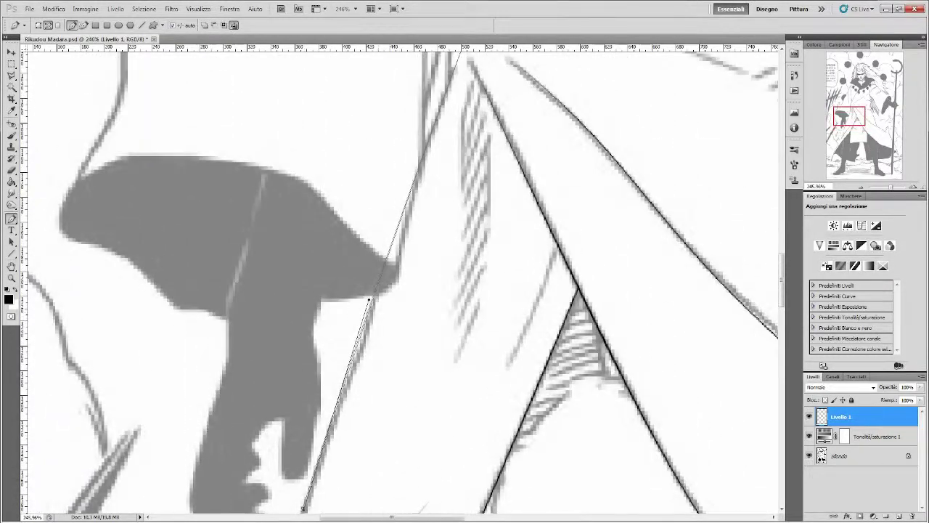
scroll(400, 283, "up", 2)
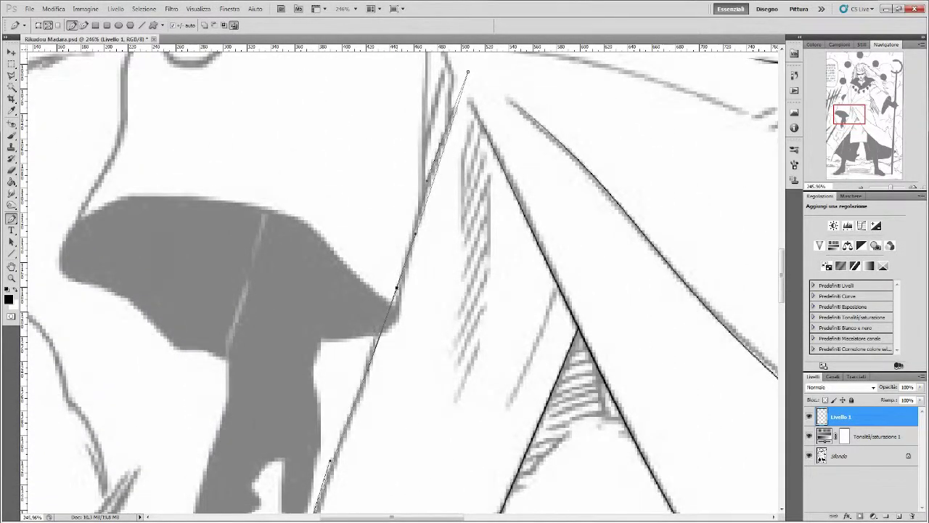
scroll(399, 284, "down", 3)
scroll(400, 283, "down", 3)
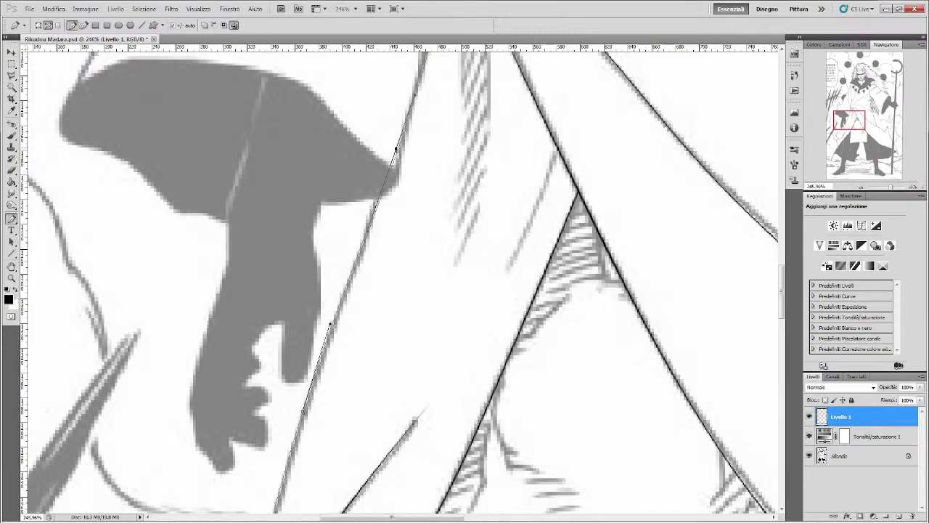
scroll(399, 283, "down", 3)
left_click(809, 455)
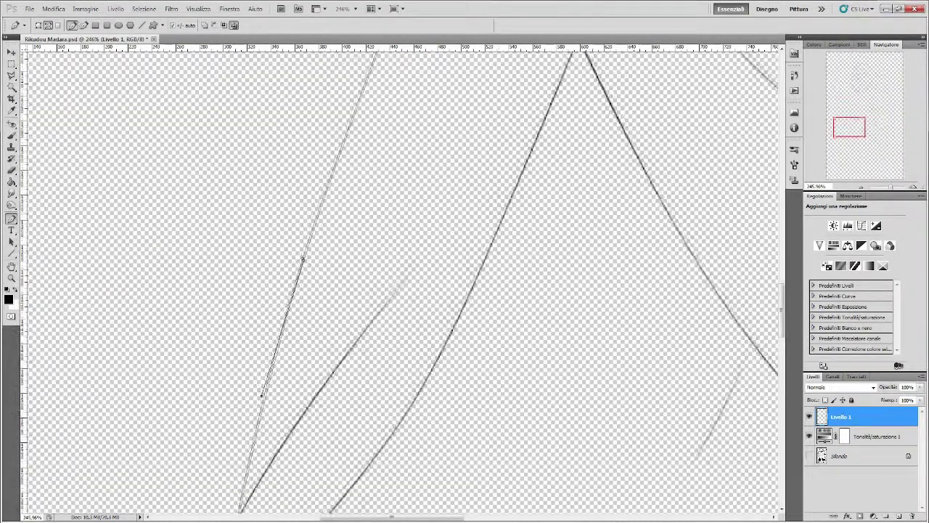
scroll(399, 283, "up", 3)
scroll(399, 283, "up", 3)
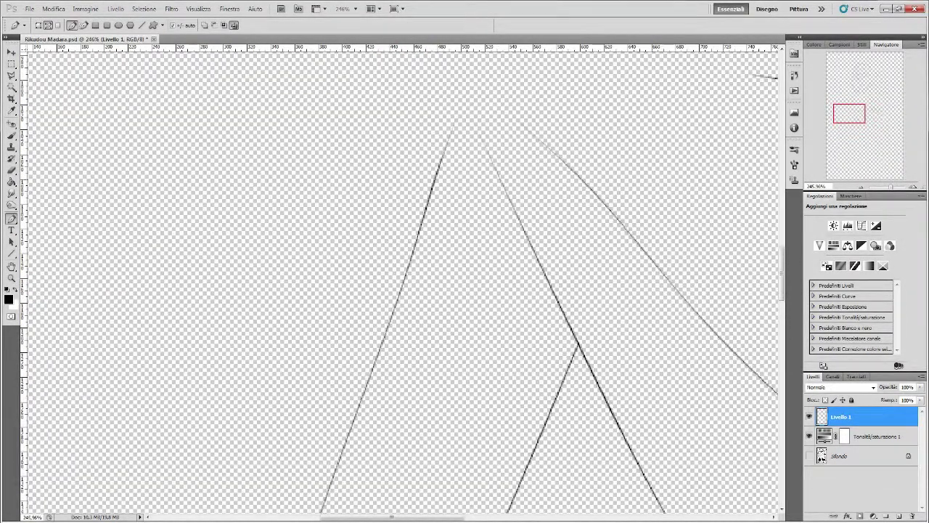
key("ctrl+alt+z")
key("Return")
key("b")
- Curve a path along the shape's top edge, then undo the last path step
key("p")
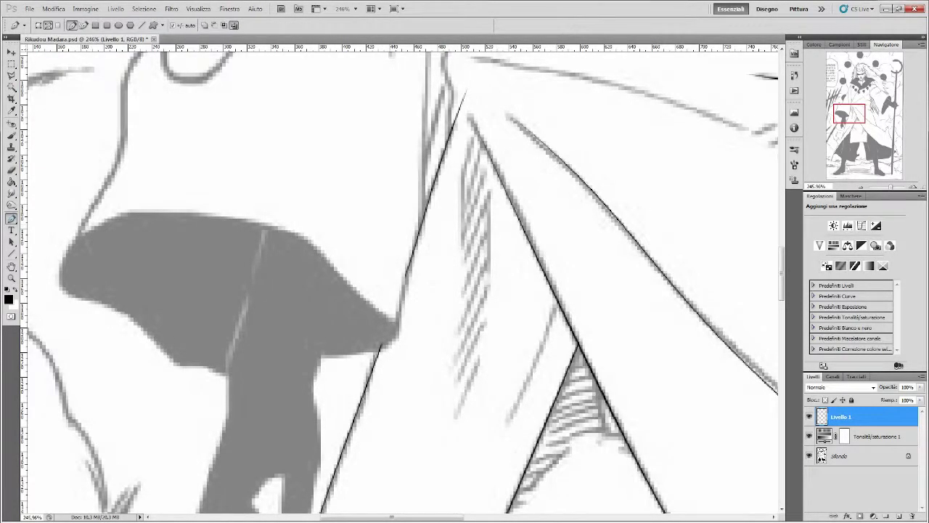
left_click_drag(397, 336, 276, 229)
left_click(94, 246)
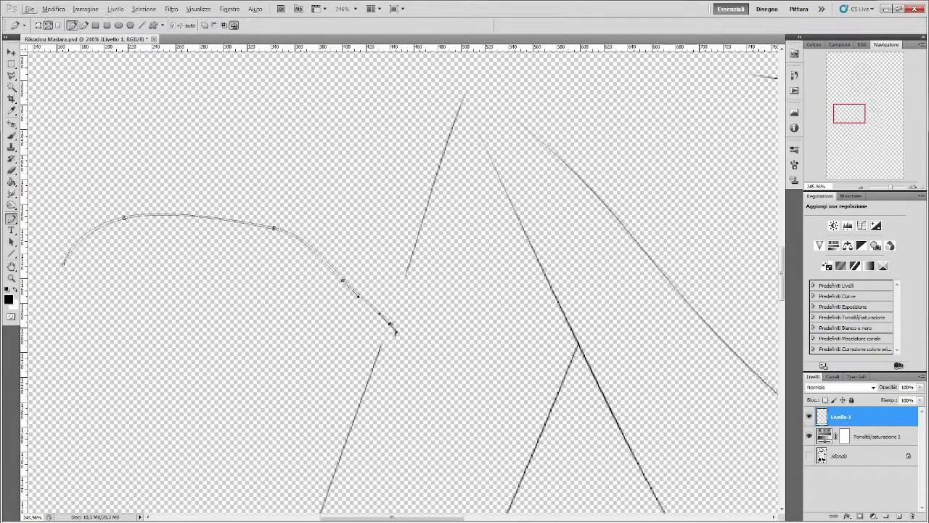
key("ctrl+alt+z")
key("ctrl+alt+z")
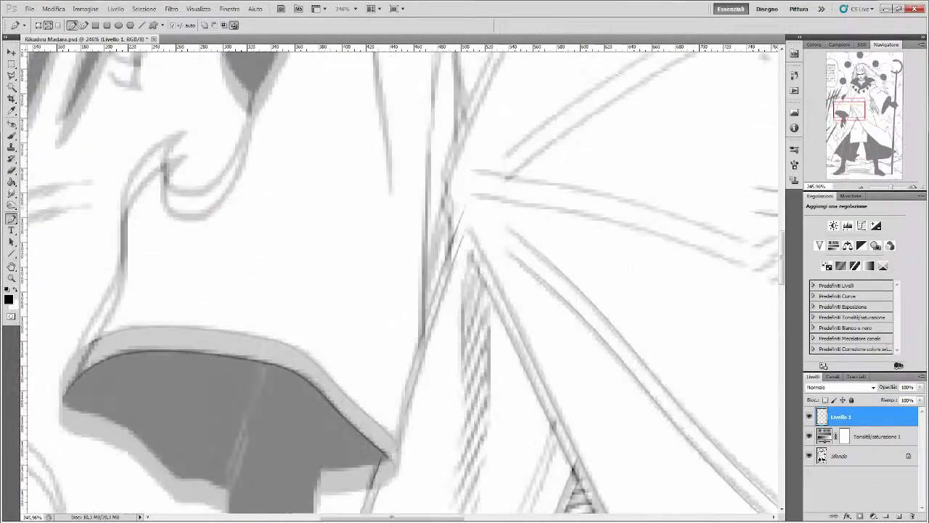
- Trace a path of anchors up the dark line and finish it at its end anchor
left_click(377, 420)
left_click(408, 334)
left_click(420, 309)
left_click(433, 187)
left_click(428, 88)
left_click(321, 424)
left_click(401, 361)
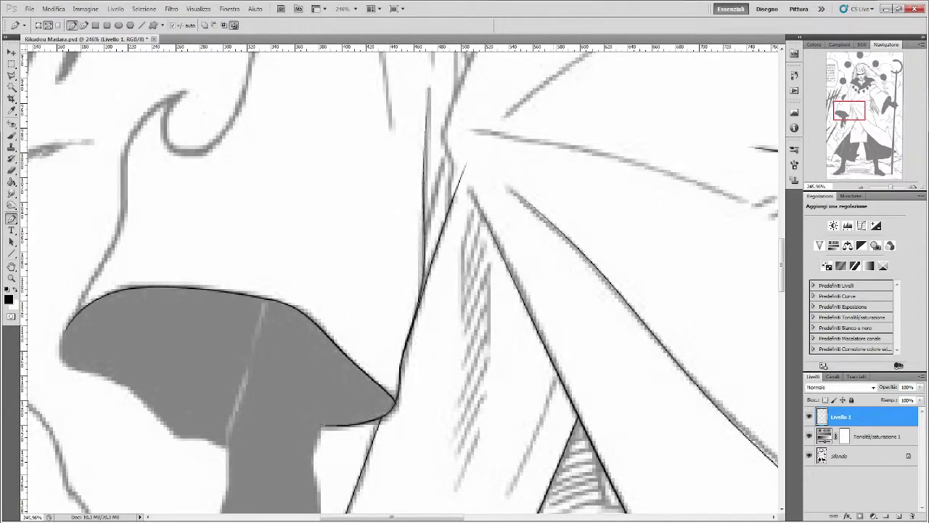
- Add a new layer, then trace a curved path from the curl's top down the grey shape
scroll(401, 277, "left", 5)
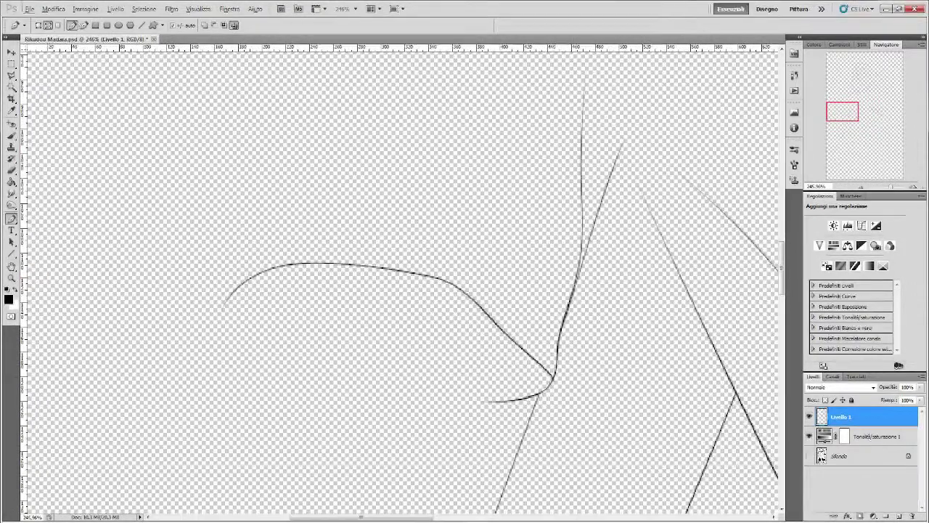
key("ctrl+shift+alt+n")
key("e")
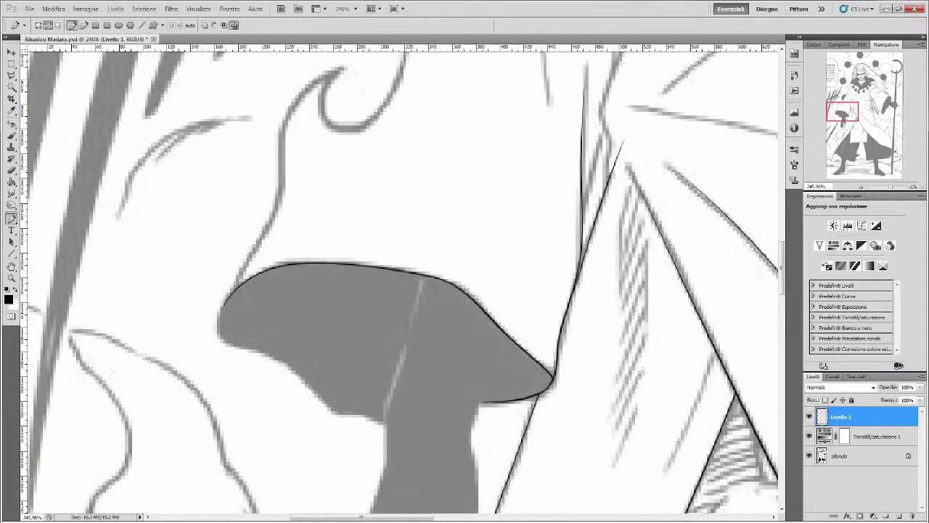
left_click(341, 154)
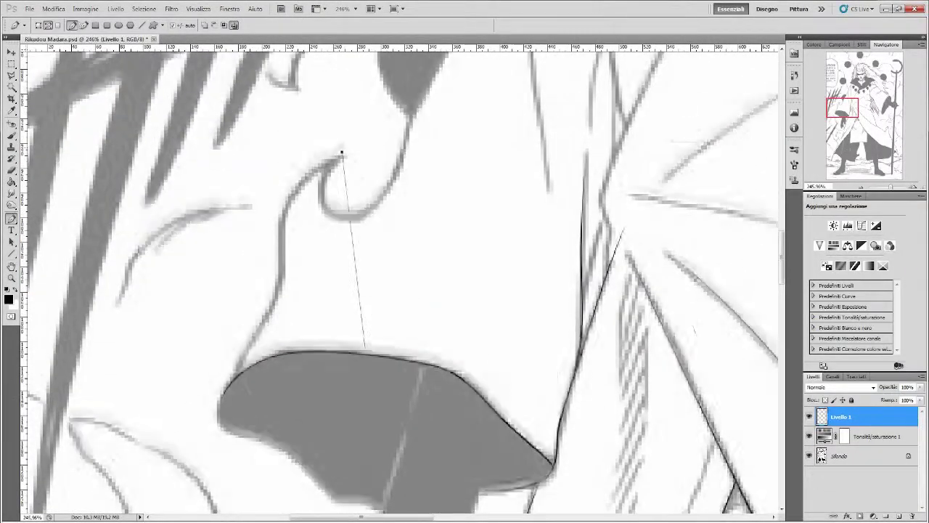
left_click_drag(219, 330, 228, 412)
left_click_drag(270, 210, 278, 154)
left_click_drag(283, 414, 291, 392)
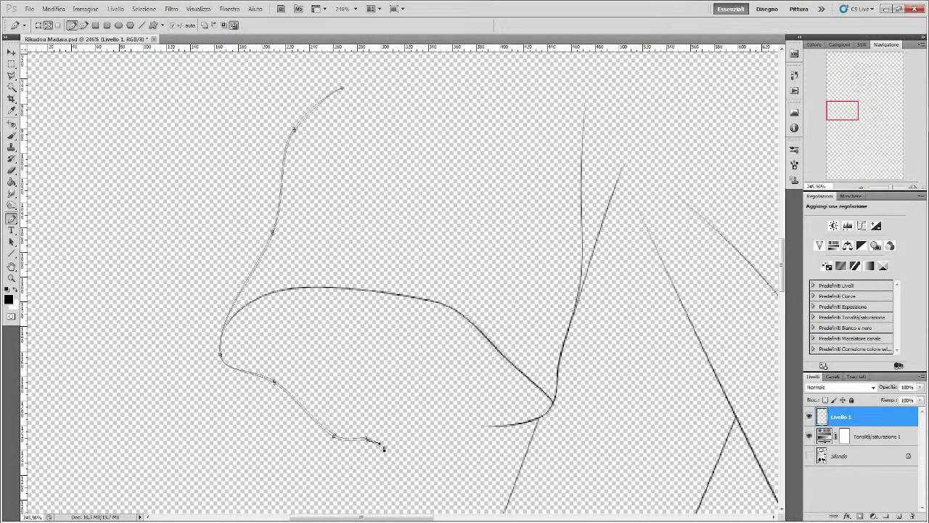
left_click(333, 436, "ctrl")
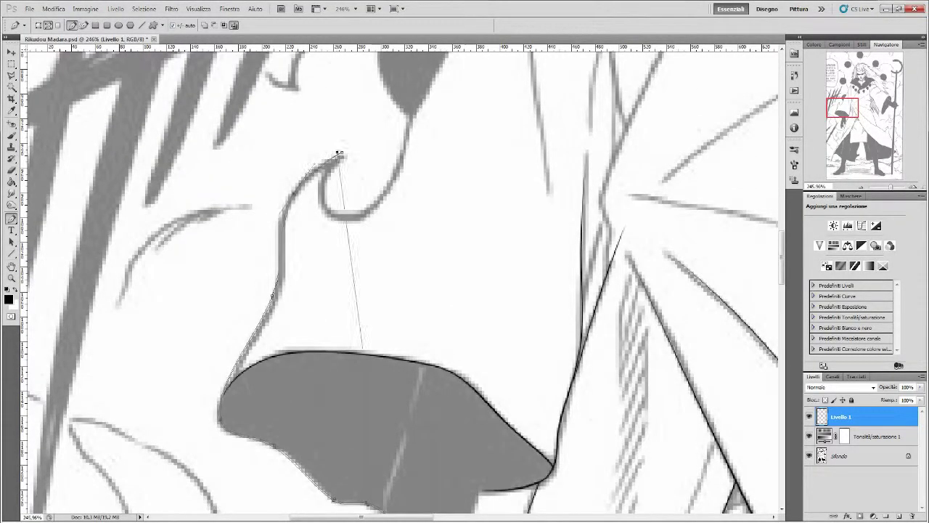
- Pan to the cloak collar and beads and check the lineart with the manga page hidden
scroll(339, 155, "down", 2)
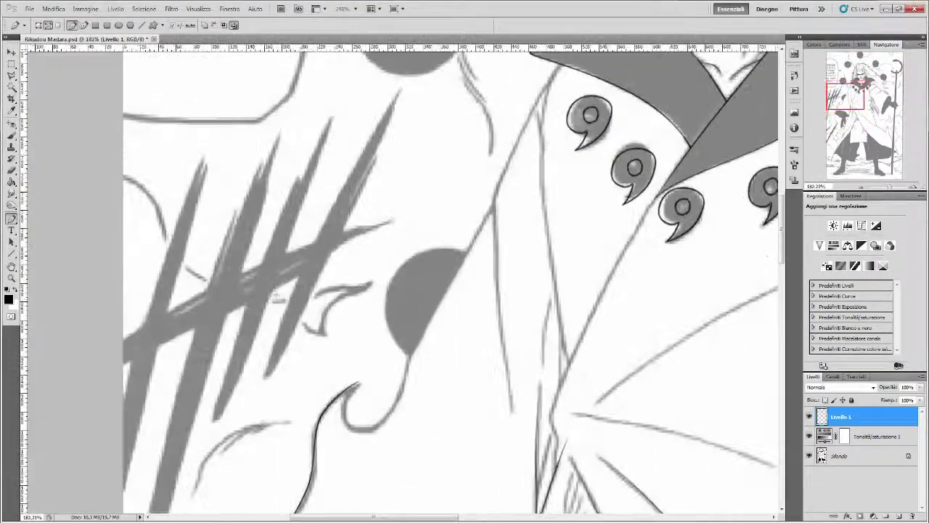
mouse_move(389, 221)
left_mouse_down()
mouse_move(287, 235)
mouse_move(197, 323)
left_mouse_up()
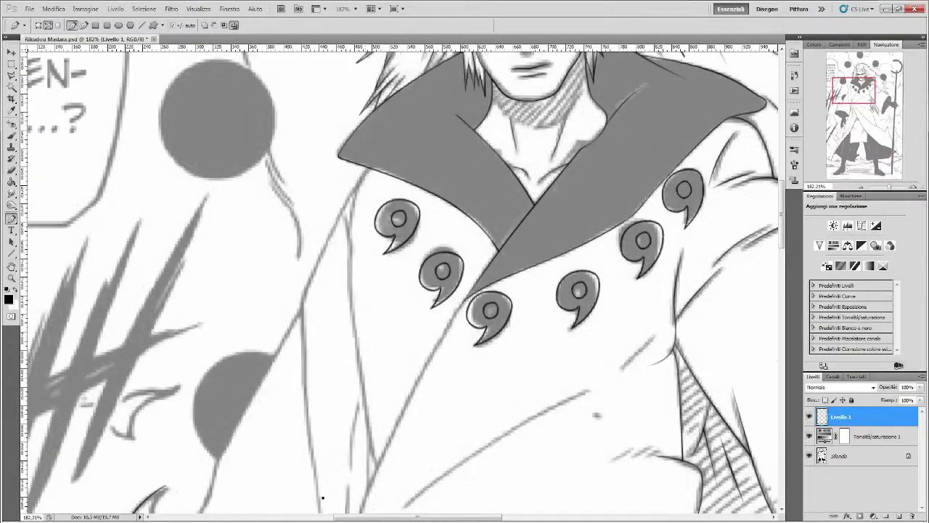
scroll(464, 290, "down", 2)
mouse_move(373, 305)
left_mouse_down()
mouse_move(353, 303)
mouse_move(367, 106)
left_mouse_up()
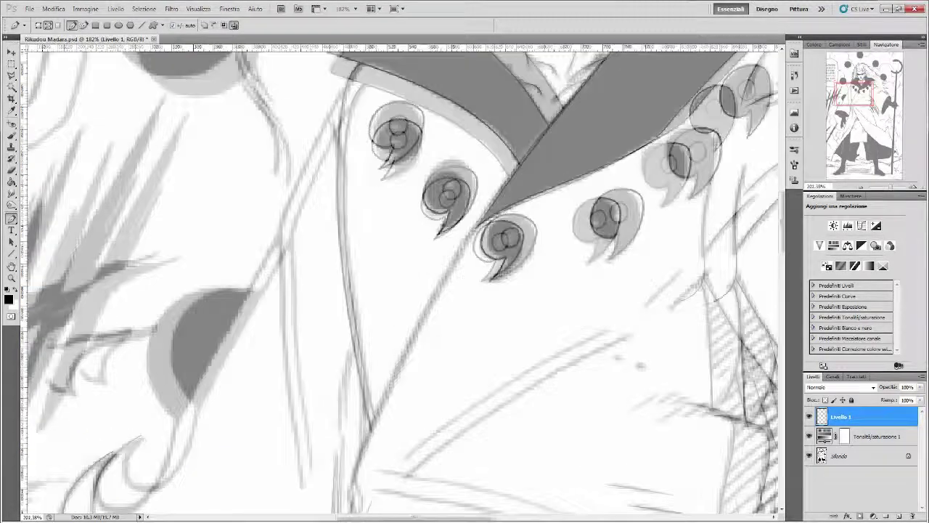
scroll(400, 277, "up", 2)
scroll(399, 291, "down", 3)
scroll(399, 290, "up", 2)
mouse_move(359, 402)
left_mouse_down()
mouse_move(336, 463)
mouse_move(350, 468)
left_mouse_up()
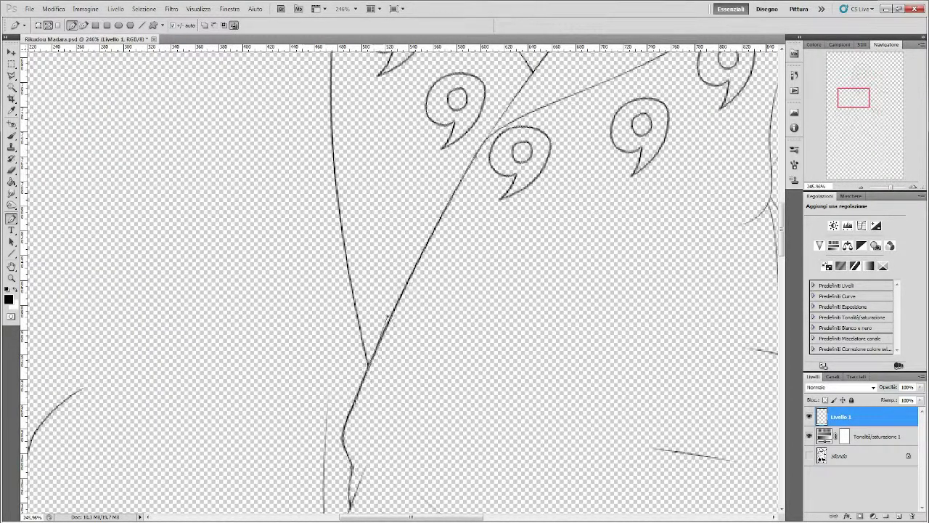
left_click(809, 455)
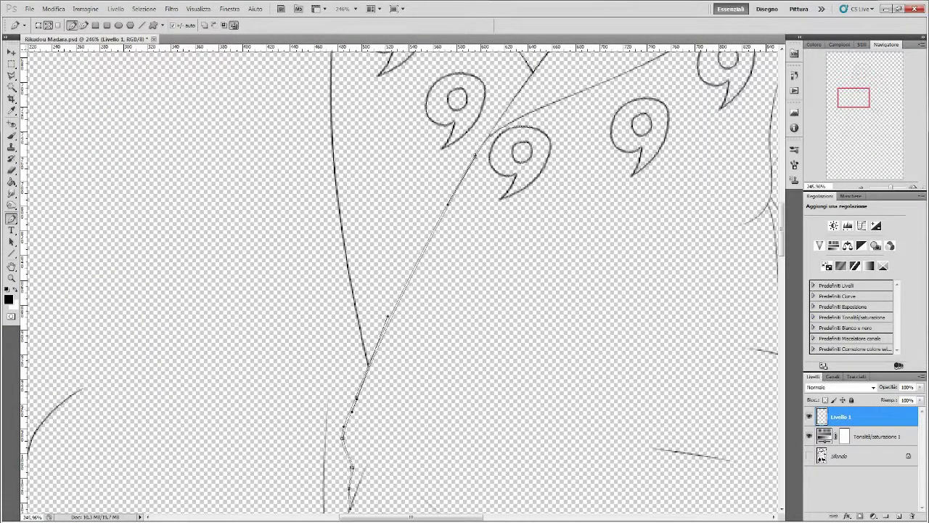
scroll(406, 283, "down", 2)
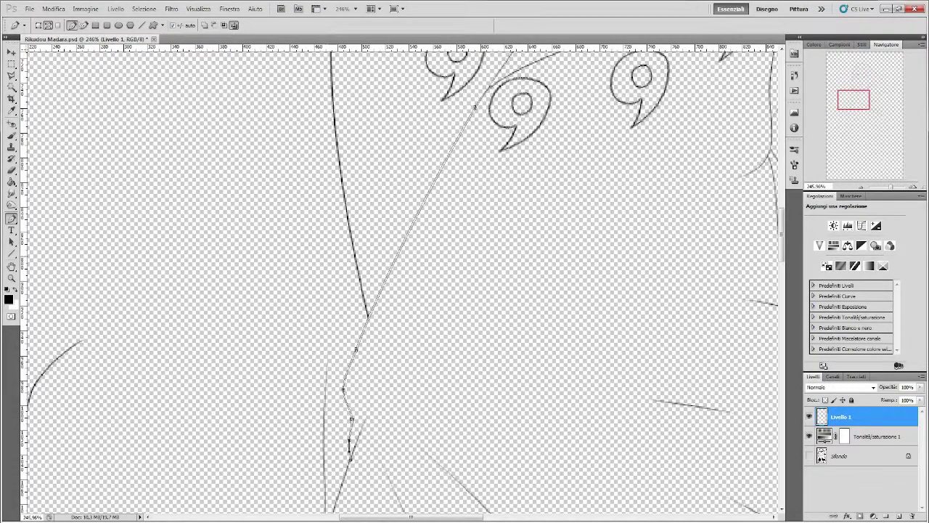
left_click(809, 455)
- Trace and stroke a path along the cloak fold, then start a second fold-line path
left_click(403, 370)
left_click(665, 207)
left_click_drag(543, 283, 403, 209)
left_click(186, 299)
left_click(480, 381)
left_click_drag(330, 339, 330, 325)
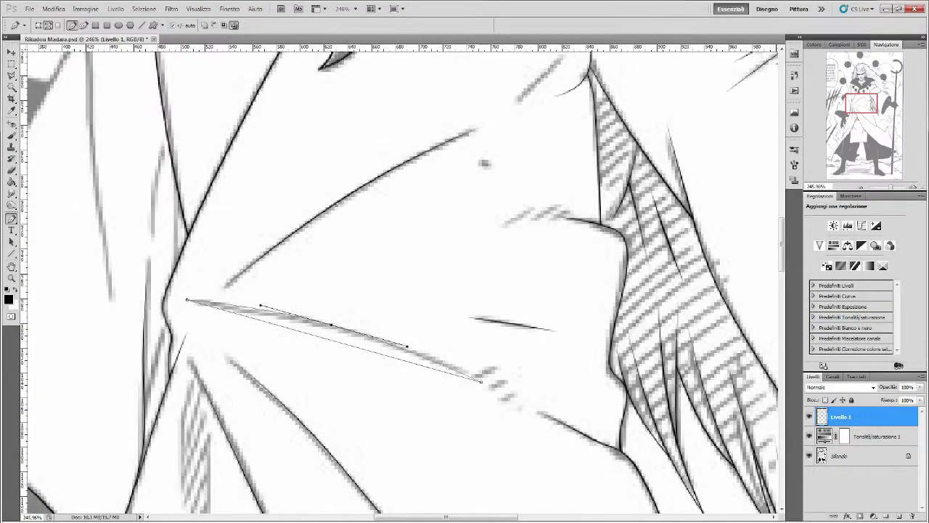
scroll(512, 307, "up", 5)
- Trace a curved path along the cloak edge and stroke it in black
left_click(512, 307)
left_click(569, 239)
left_click_drag(485, 364, 788, 346)
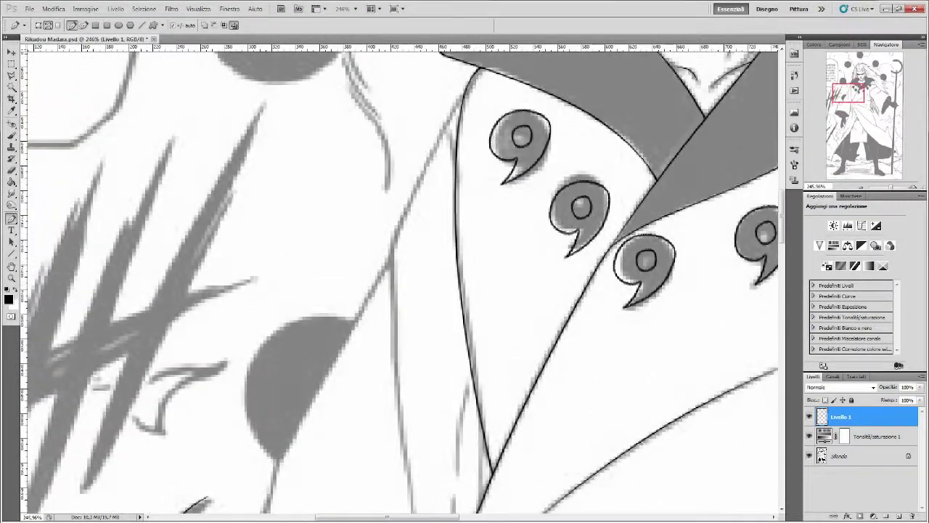
left_click(415, 485)
left_click_drag(390, 219, 399, 146)
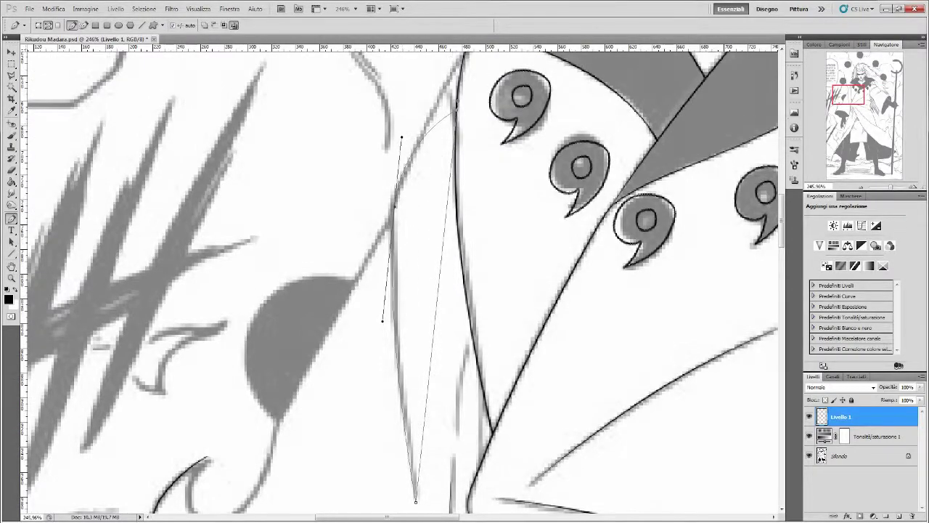
mouse_move(440, 89)
left_mouse_down()
mouse_move(457, 72)
mouse_move(445, 84)
left_mouse_up()
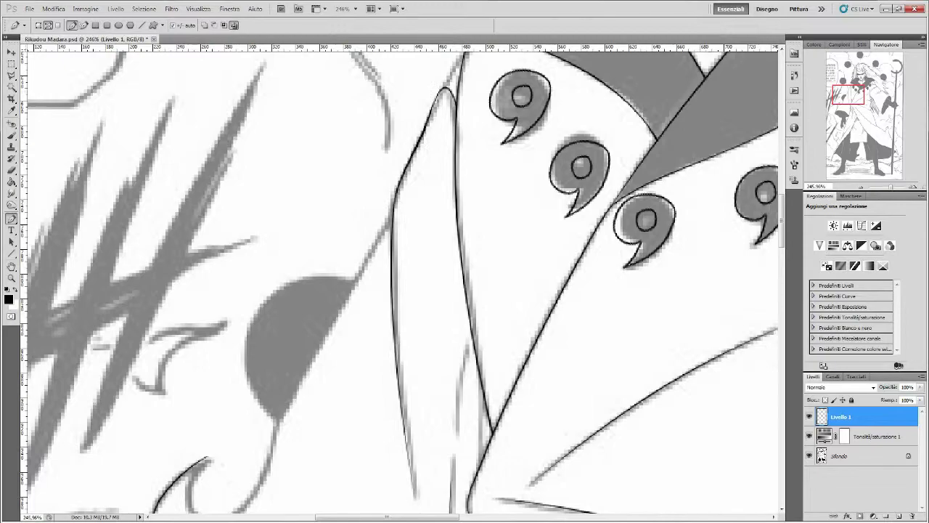
left_click(809, 456)
key("Return")
left_click(809, 456)
- Start a curved path from the hooked hair tip around the semicircular curl
scroll(399, 283, "up", 3)
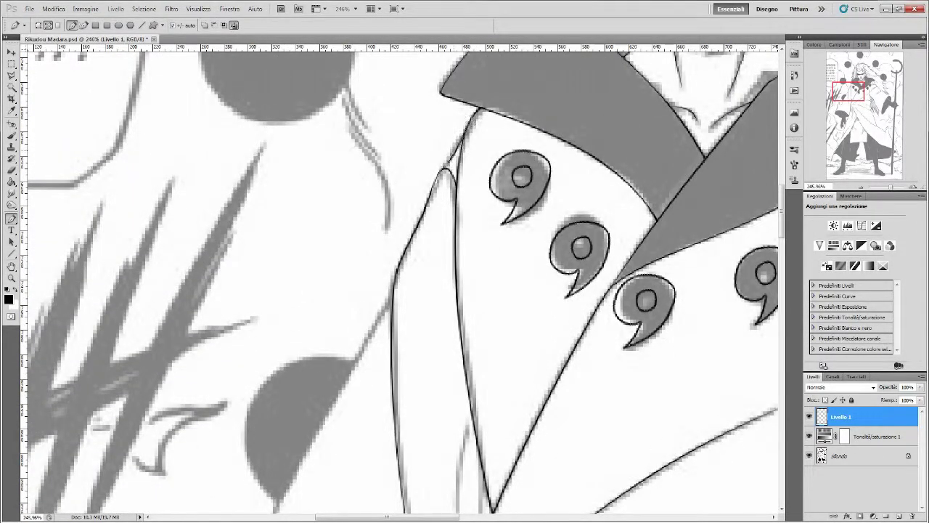
left_click(809, 455)
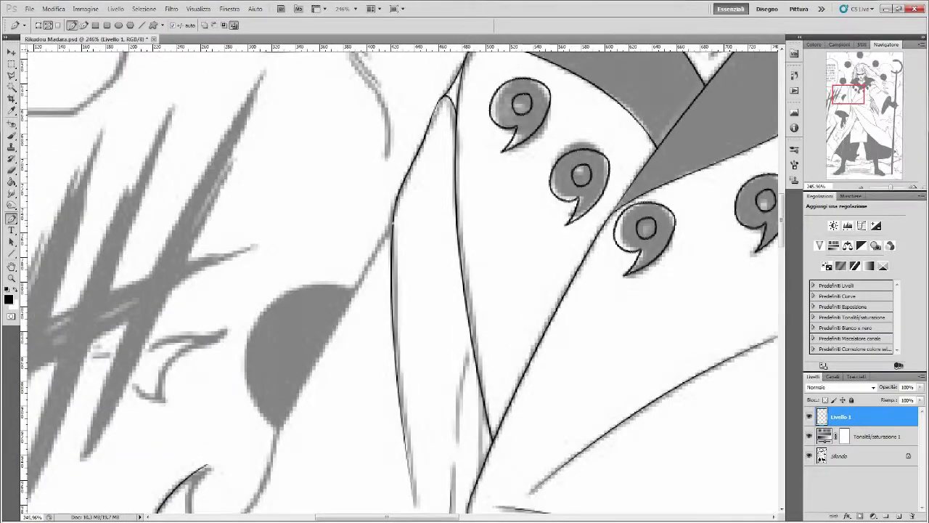
scroll(400, 283, "down", 3)
left_click(325, 402)
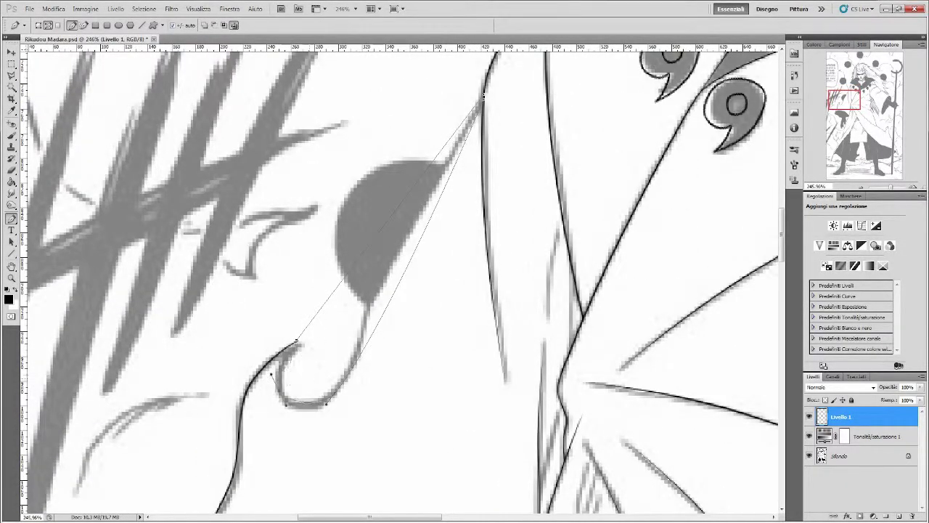
left_click(377, 292)
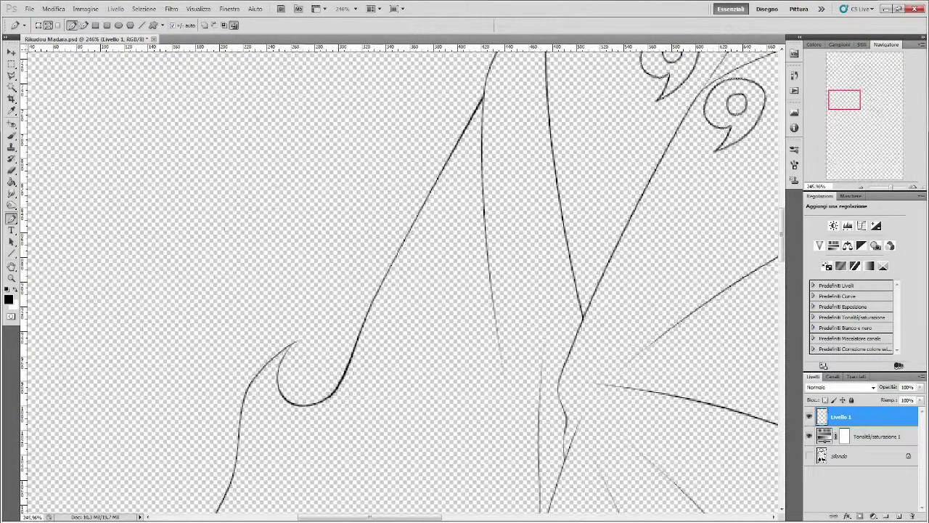
left_click_drag(334, 392, 327, 404)
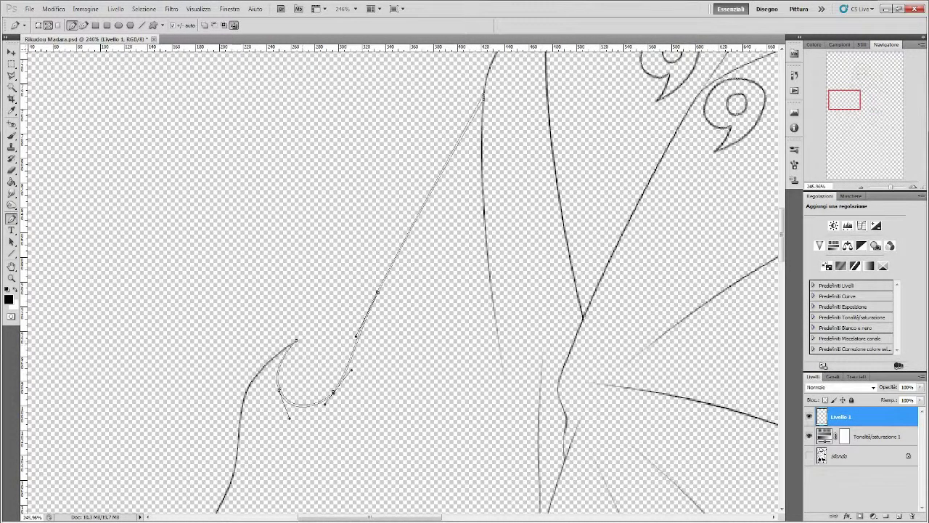
scroll(400, 283, "down", 3)
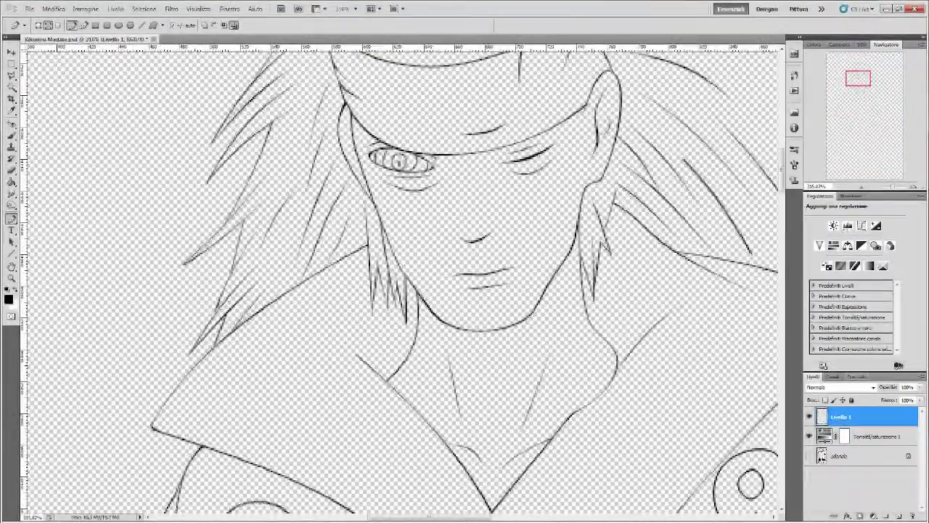
- Erase both sharingan eye strokes, then return to the Pen and toggle the manga page
key("e")
left_click_drag(377, 190, 434, 192)
left_click_drag(367, 174, 433, 183)
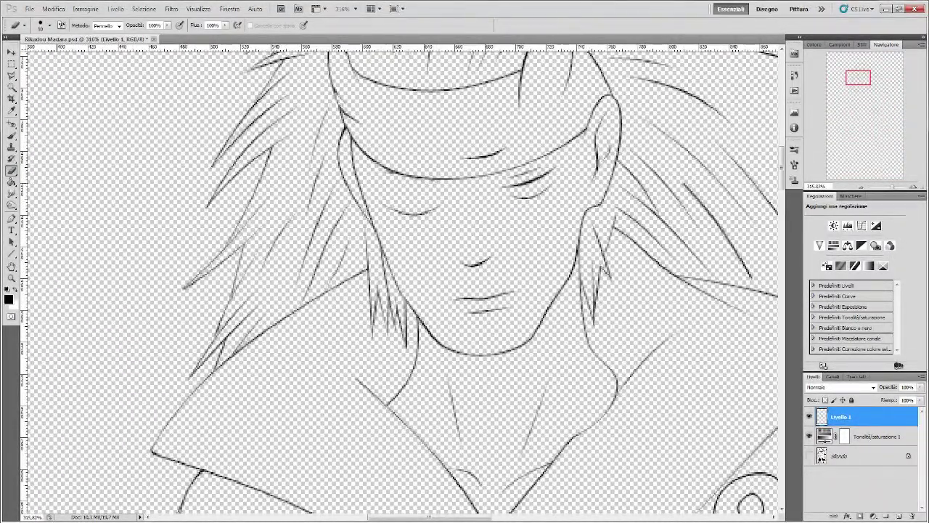
key("p")
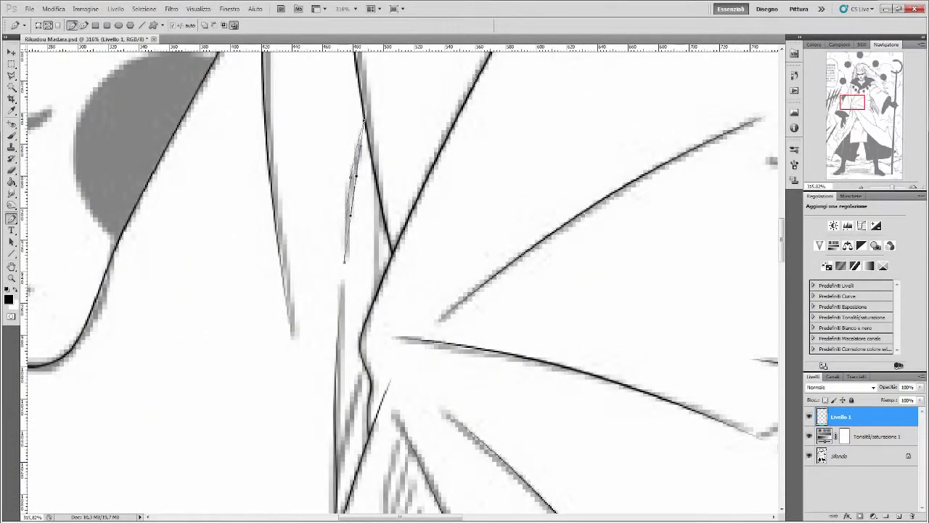
left_click(809, 455)
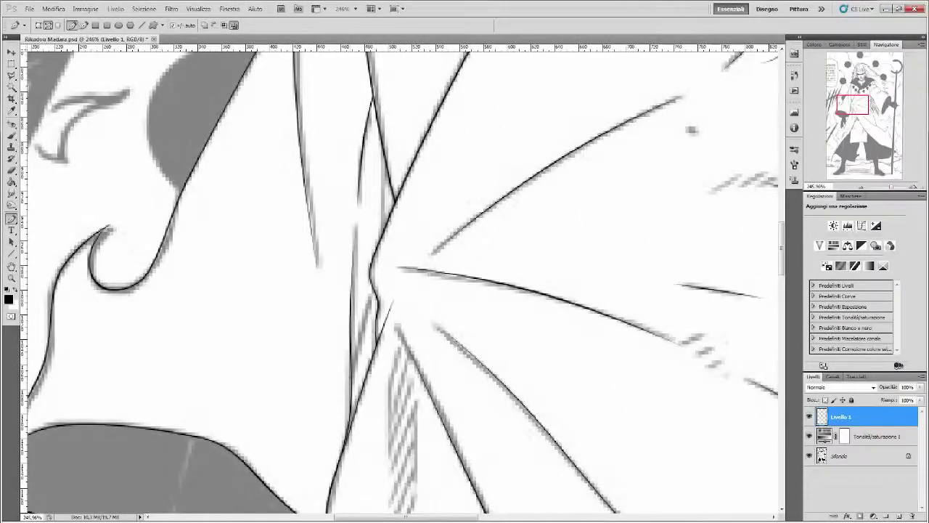
scroll(399, 283, "up", 1)
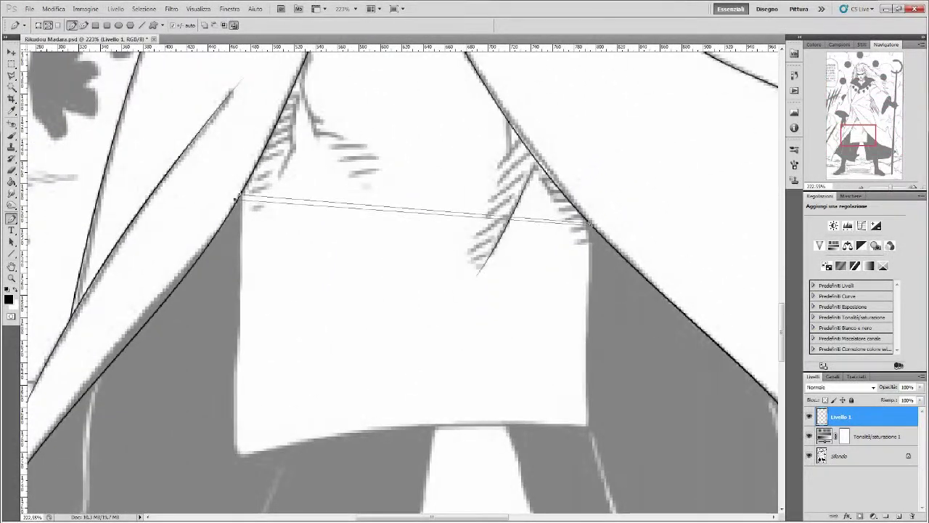
- Pen-trace the cloth panel's bottom corners and curved lower edge with curved anchors
left_click_drag(239, 453, 345, 462)
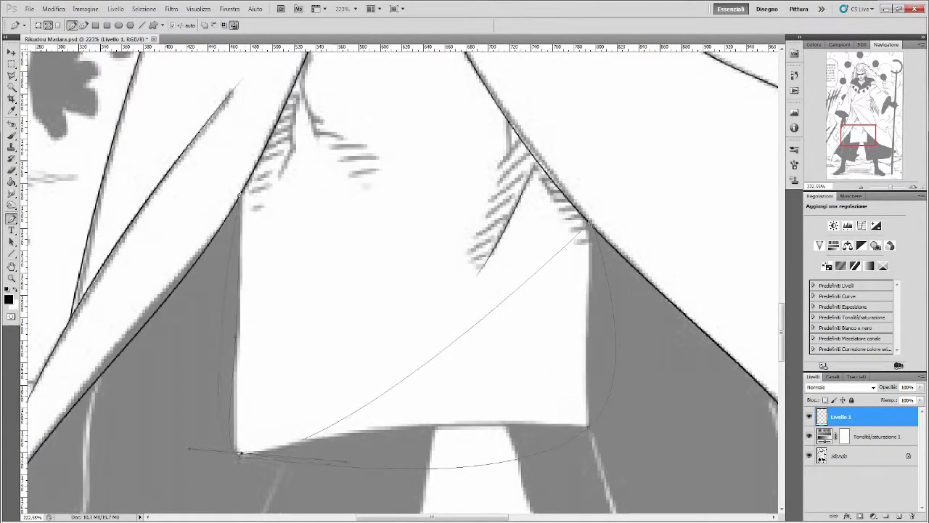
left_click_drag(586, 426, 613, 406)
left_click_drag(585, 335, 581, 283)
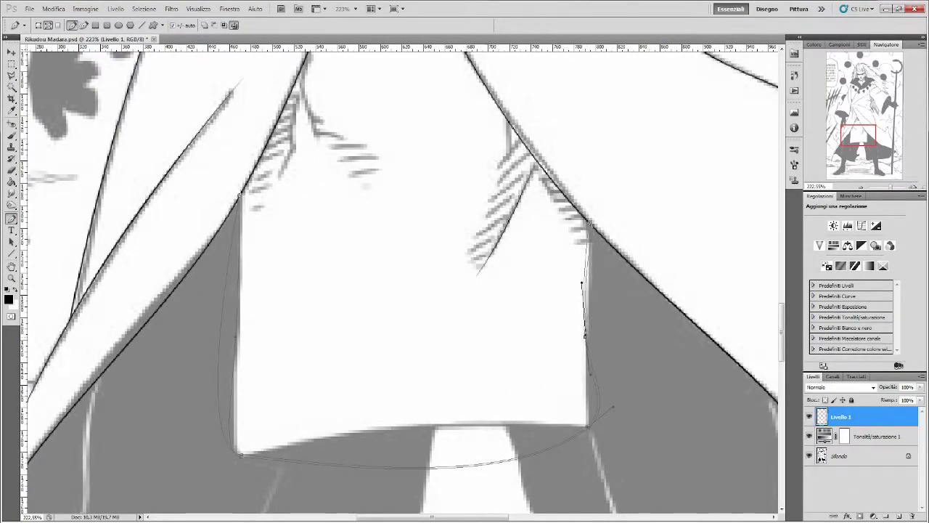
left_click_drag(404, 463, 475, 430)
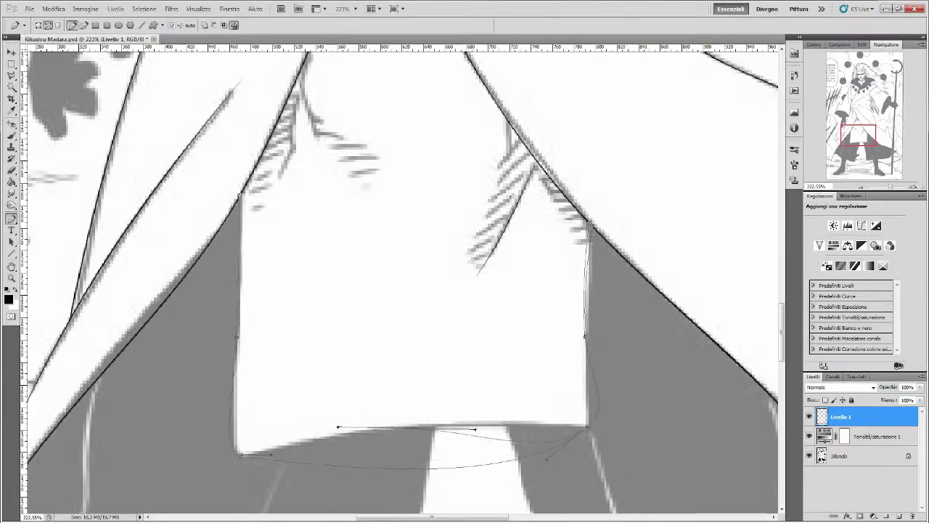
left_click_drag(496, 426, 573, 439)
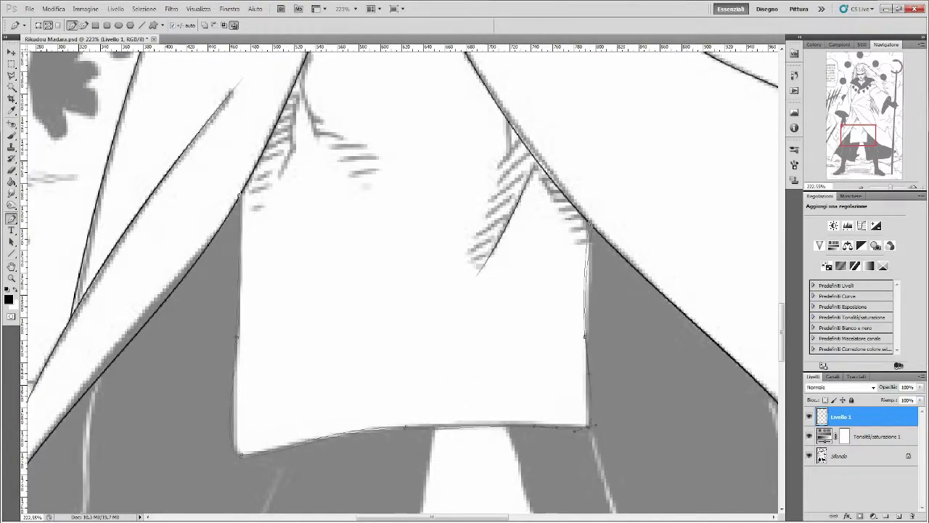
- Inspect the panel path's side and bottom anchors with the manga page hidden, then stroke it black
left_click(810, 455)
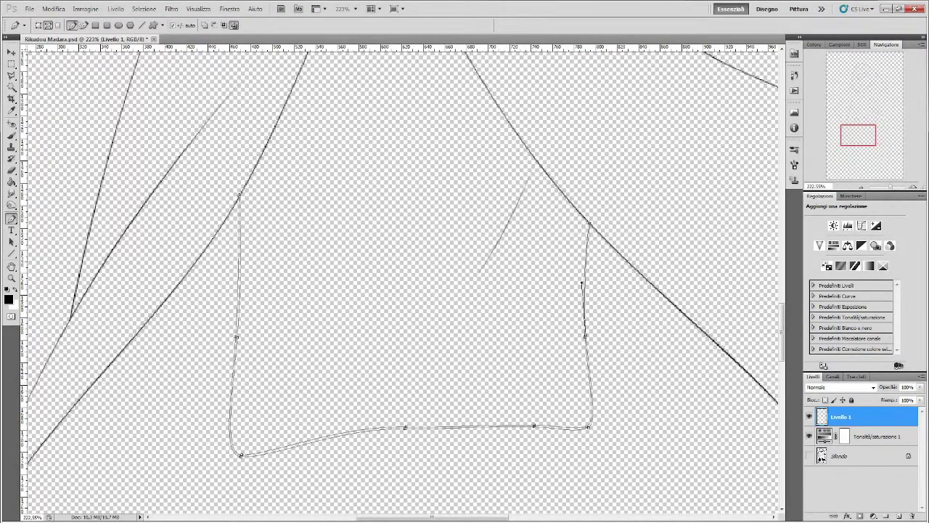
left_click(232, 396, "ctrl")
left_click(325, 437, "ctrl")
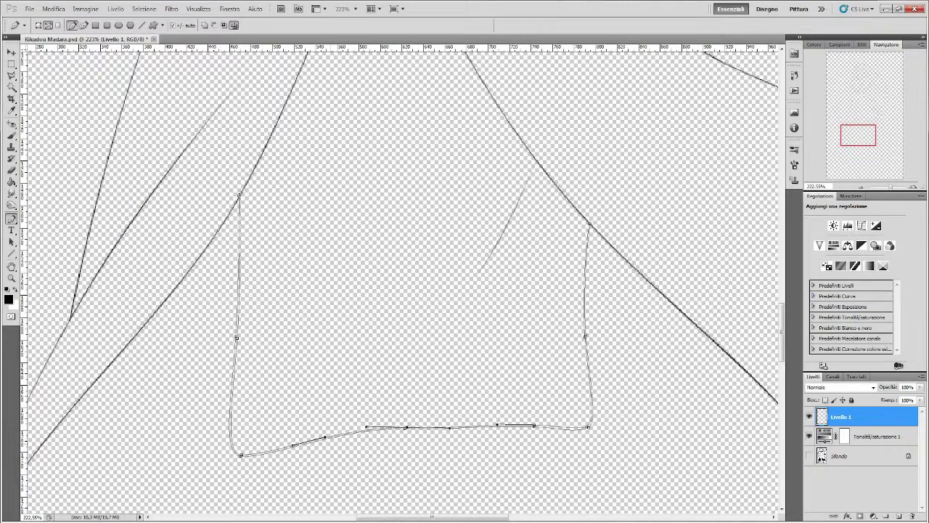
left_click(233, 378, "ctrl")
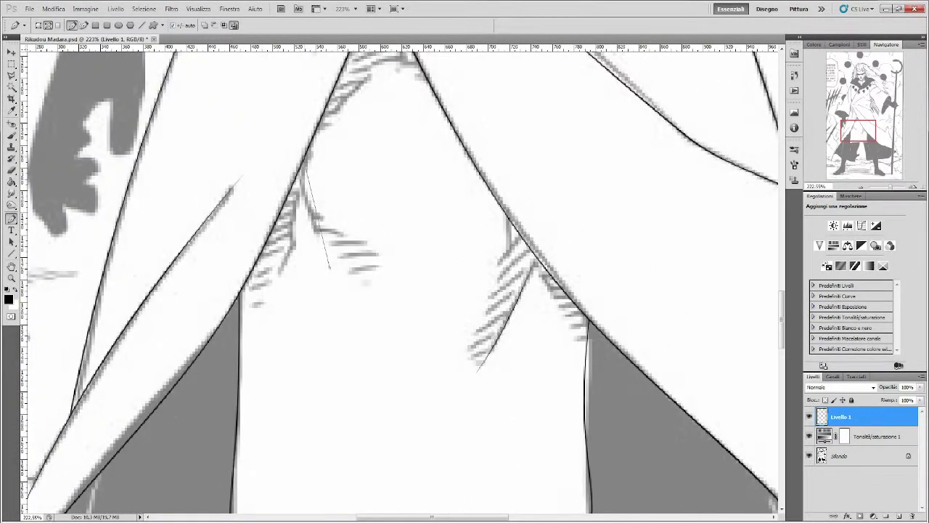
key("Return")
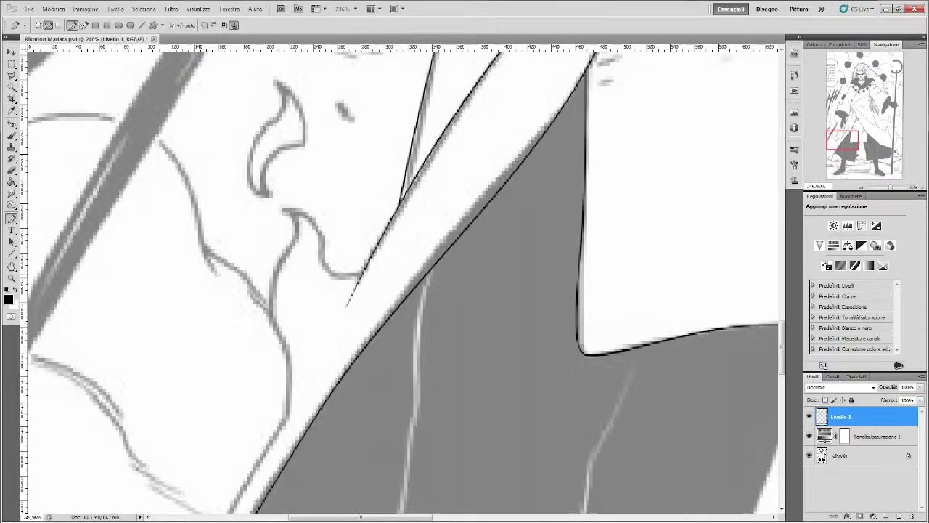
- Pen-trace a curved path along the long robe edge down to its bottom
left_click_drag(323, 243, 318, 264)
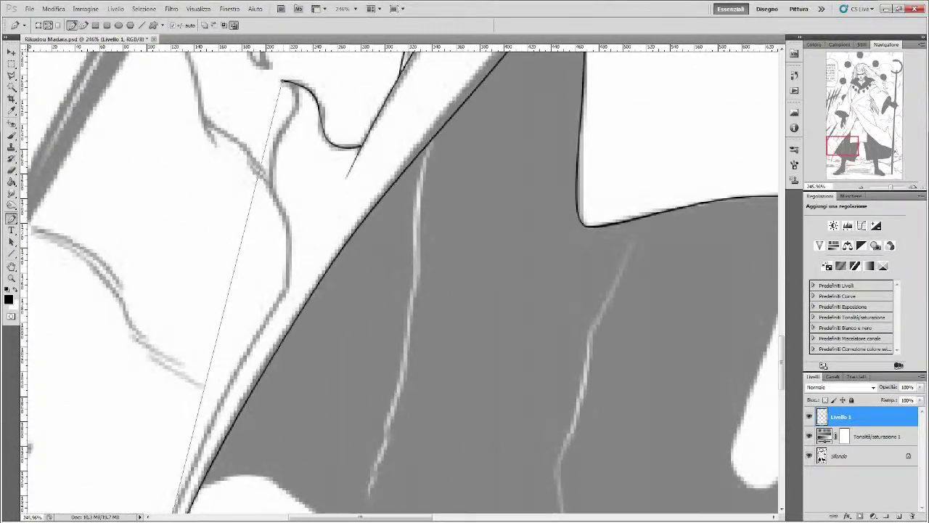
left_click_drag(274, 200, 289, 129)
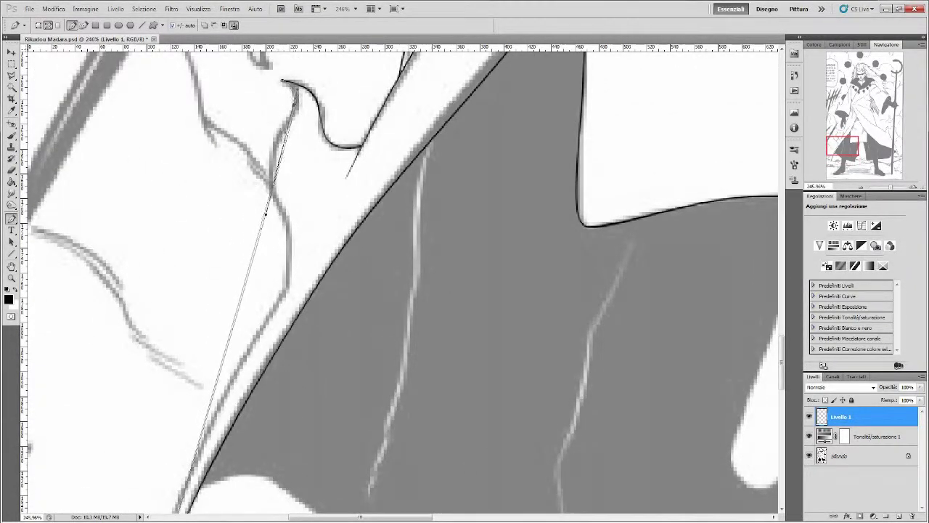
mouse_move(285, 277)
left_mouse_down()
mouse_move(239, 440)
mouse_move(268, 343)
left_mouse_up()
scroll(268, 344, "down", 3)
left_click_drag(191, 339, 149, 501)
scroll(143, 508, "down", 2)
left_click_drag(140, 468, 141, 472)
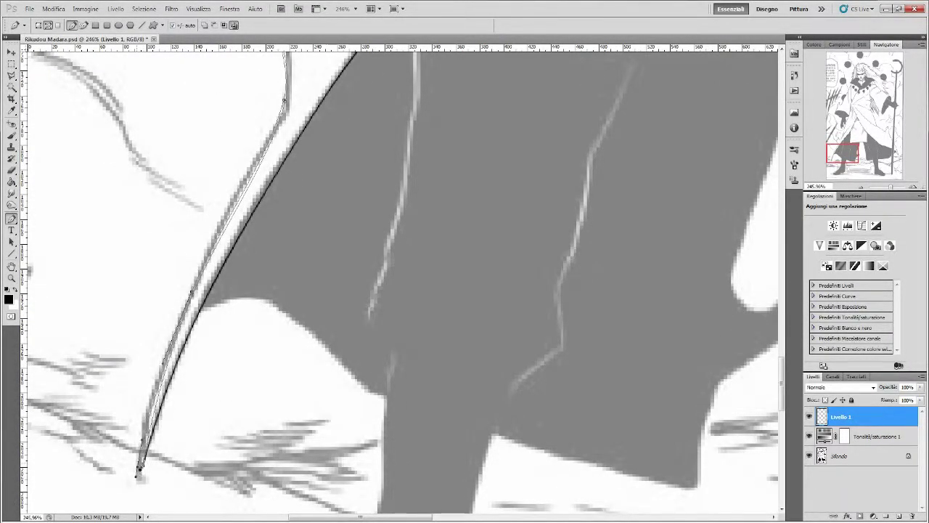
- Check the robe path with the manga page hidden, then trace the trouser-leg fold line
left_click(810, 455)
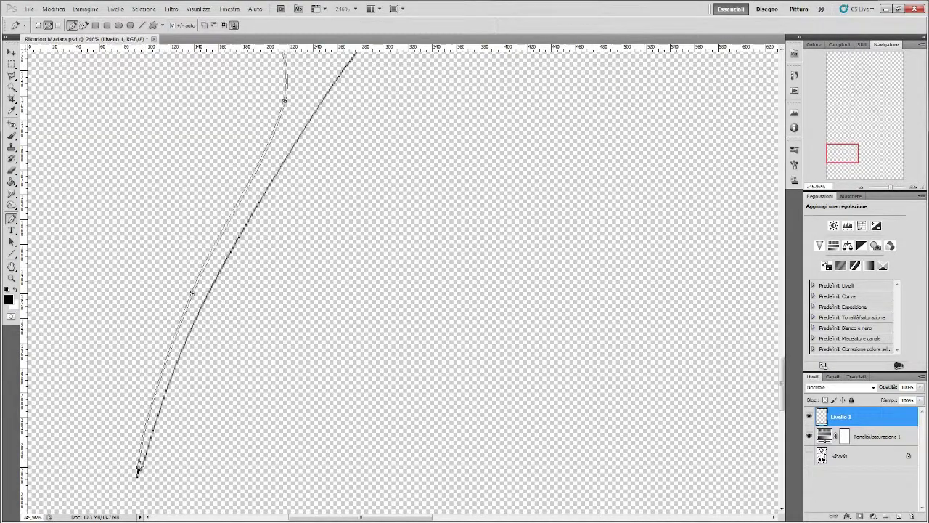
scroll(140, 468, "up", 1)
scroll(140, 468, "up", 4)
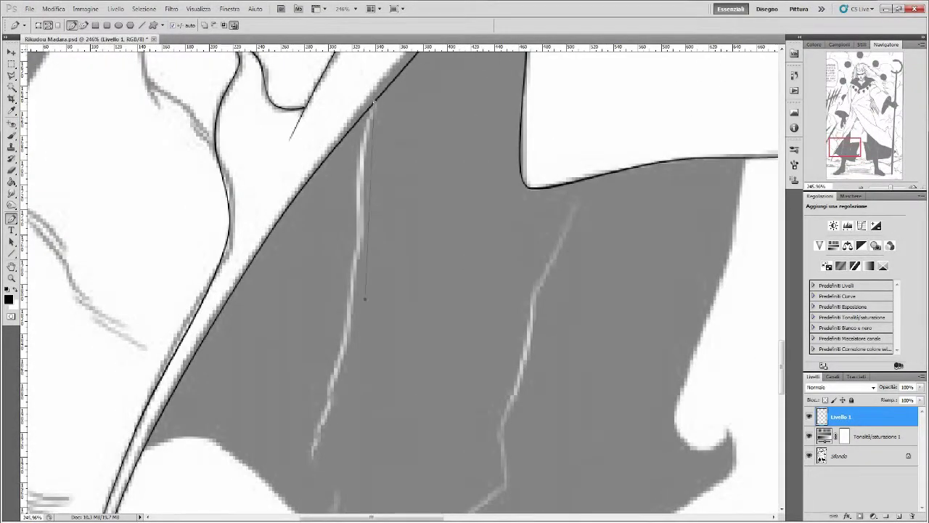
left_click_drag(374, 103, 363, 165)
scroll(399, 283, "down", 3)
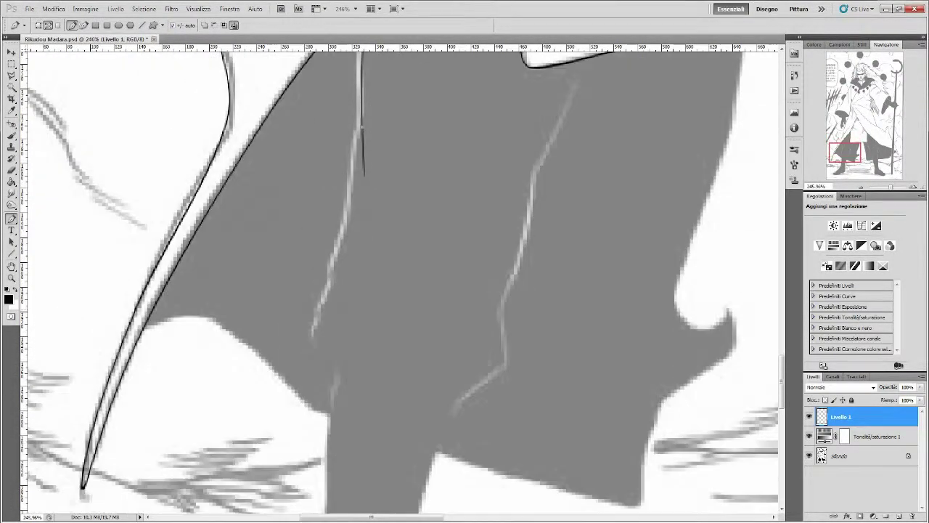
left_click_drag(364, 312, 311, 328)
- Hide the current path and toggle the manga page off and on to check the lines
key("ctrl+h")
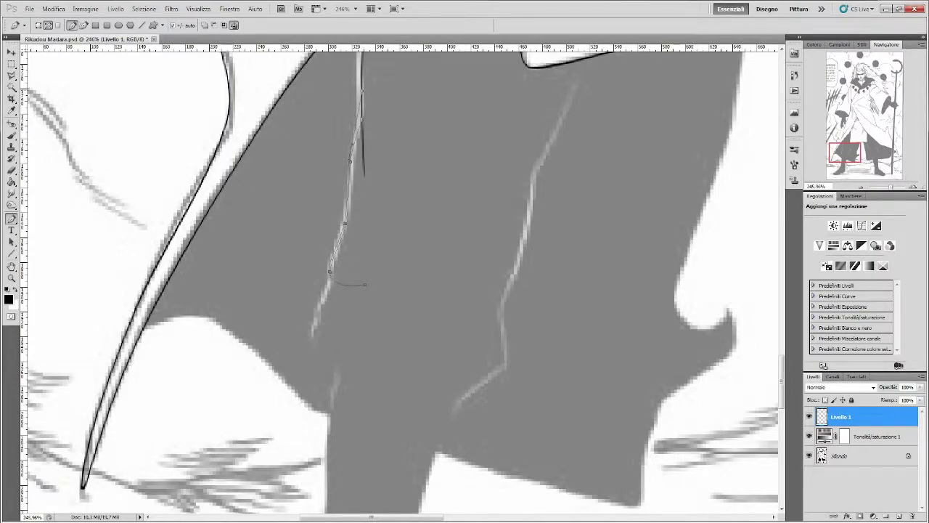
left_click(809, 455)
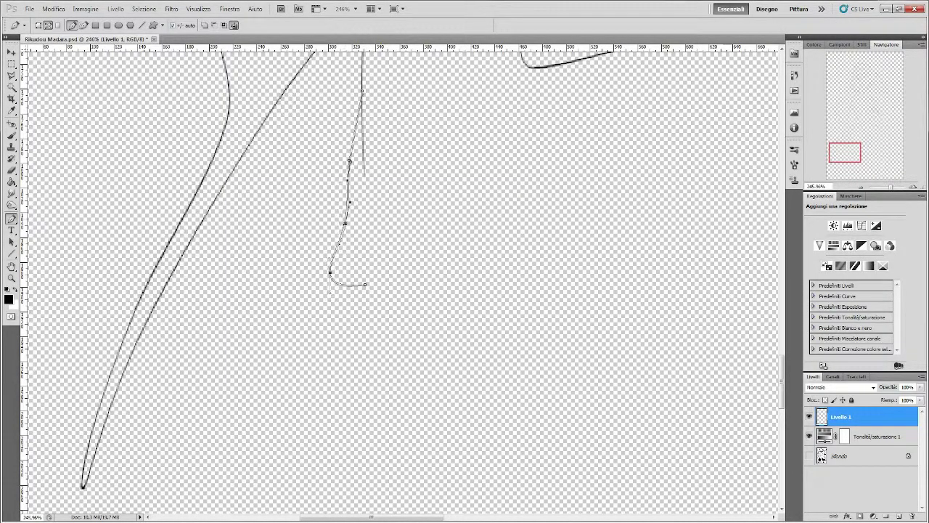
left_click(809, 455)
scroll(566, 239, "up", 2)
- Stroke the fold path in black ink, undoing and reapplying the stroke
right_click(566, 238)
key("Escape")
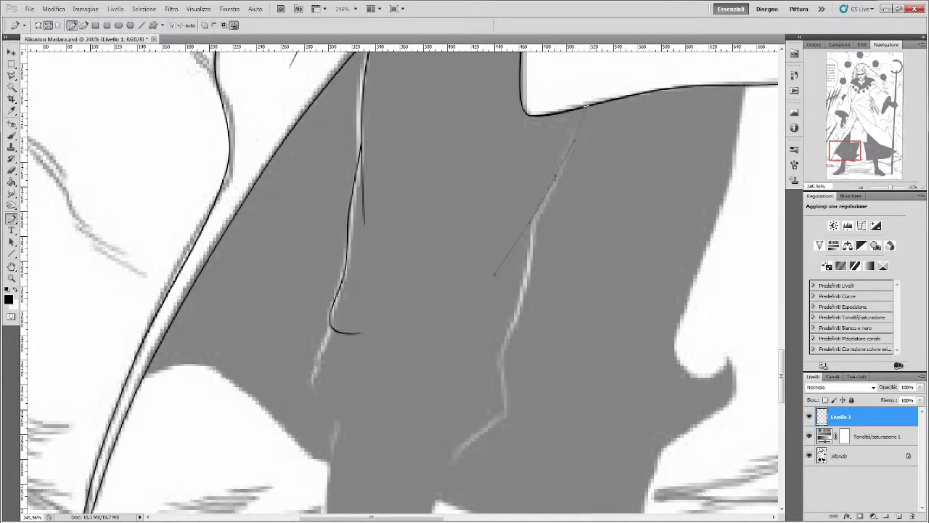
key("ctrl+z")
key("ctrl+z")
key("ctrl+z")
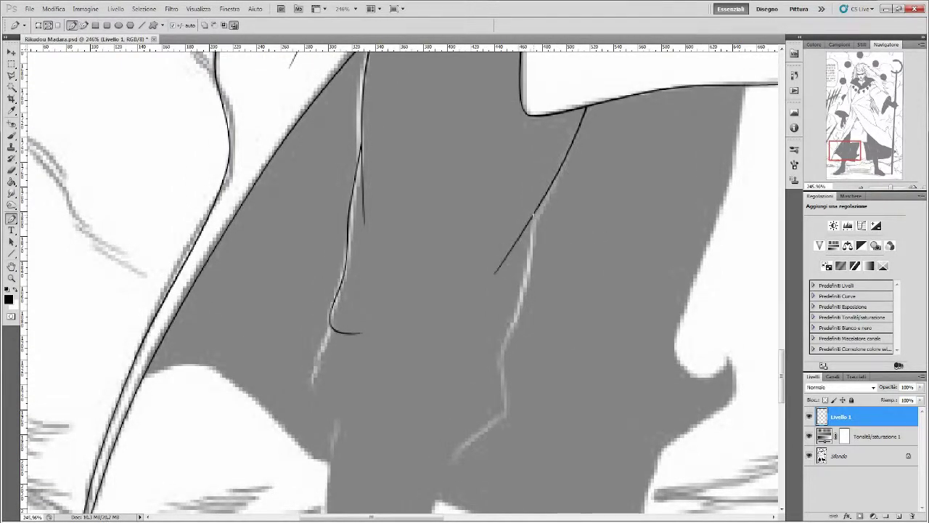
key("ctrl+z")
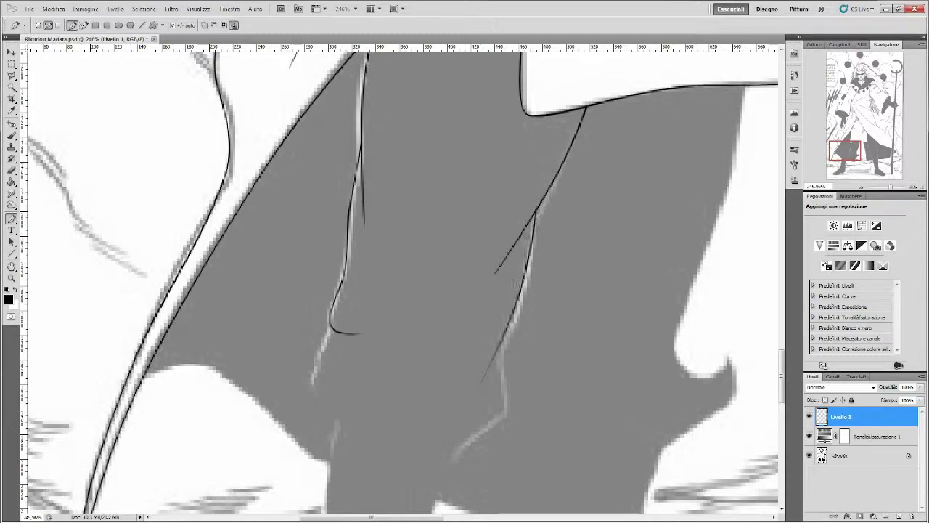
scroll(402, 283, "down", 2)
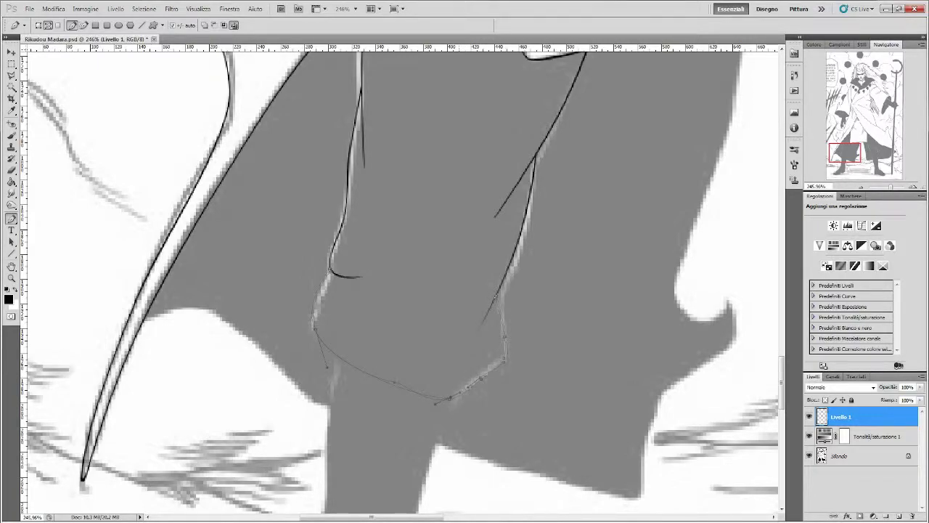
- Trace the left trouser fold edges below the robe hem and stroke them black on Livello 1
left_click(809, 455)
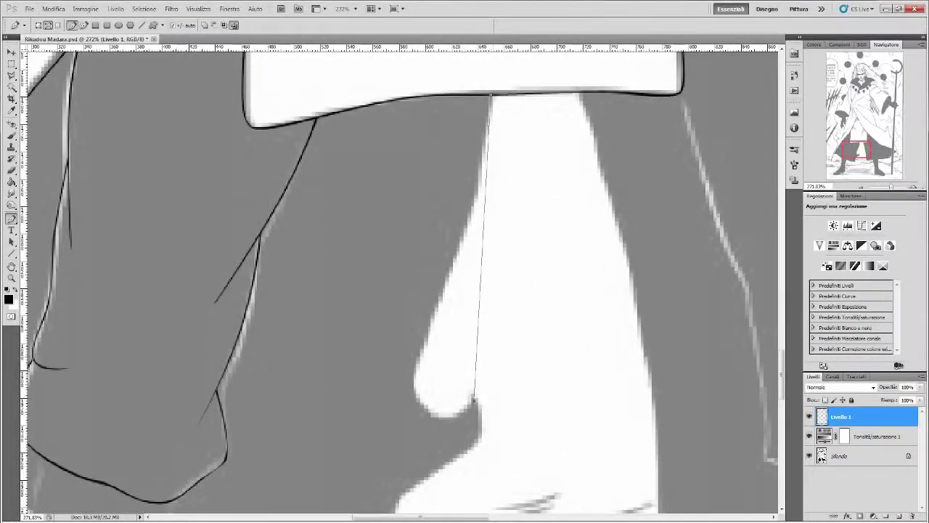
left_click_drag(414, 385, 411, 419)
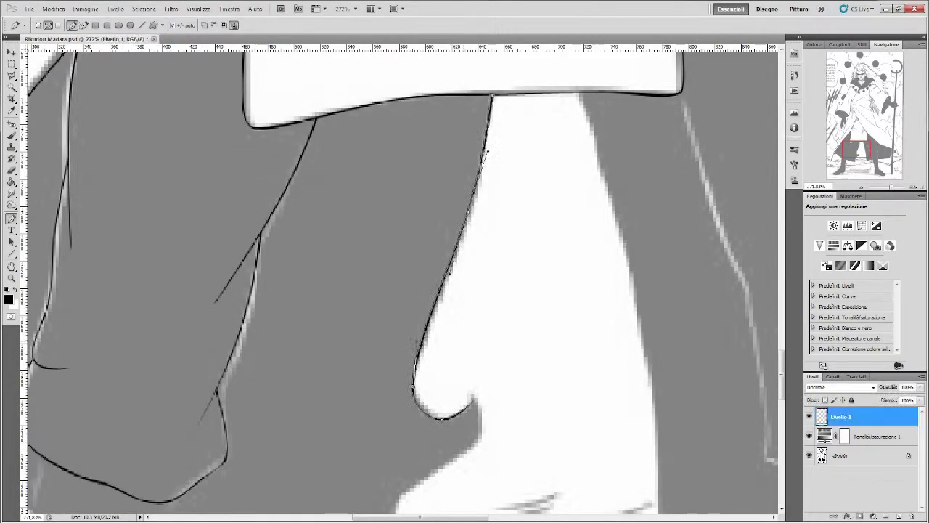
right_click(473, 302)
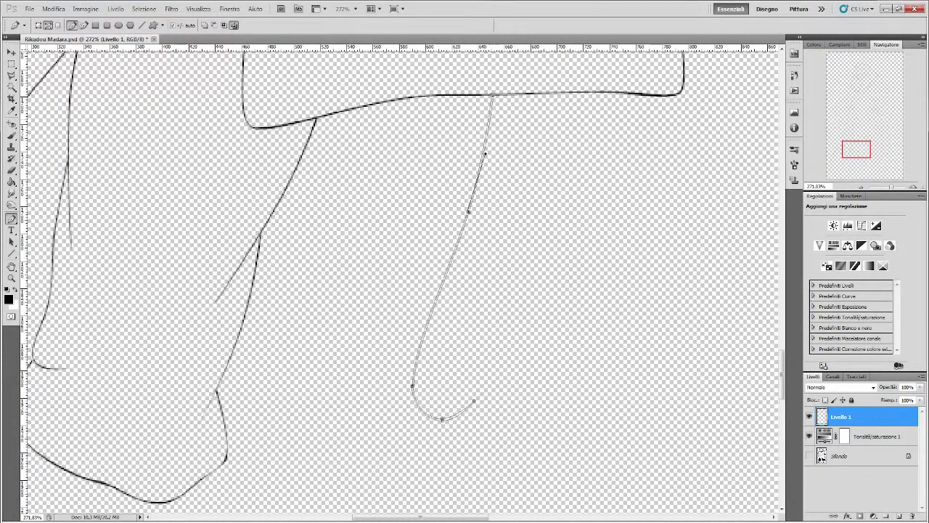
scroll(399, 283, "down", 5)
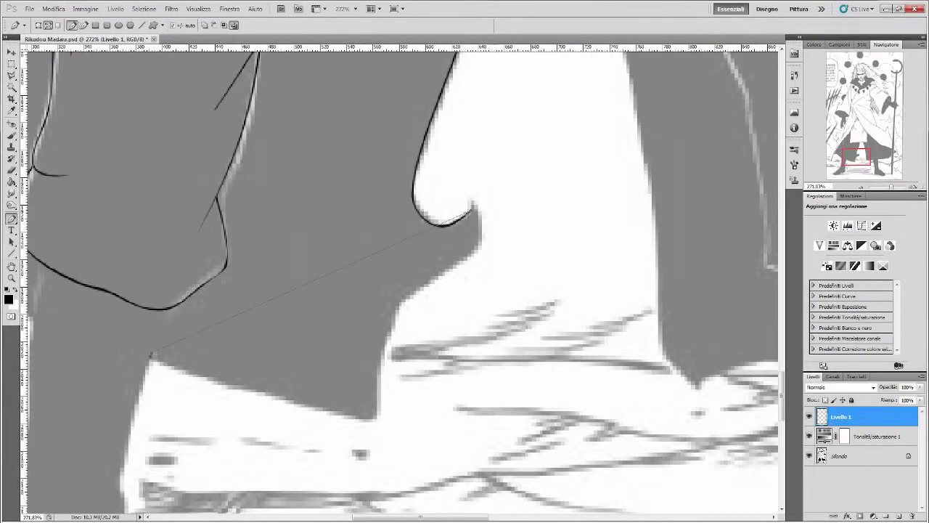
left_click_drag(372, 417, 404, 403)
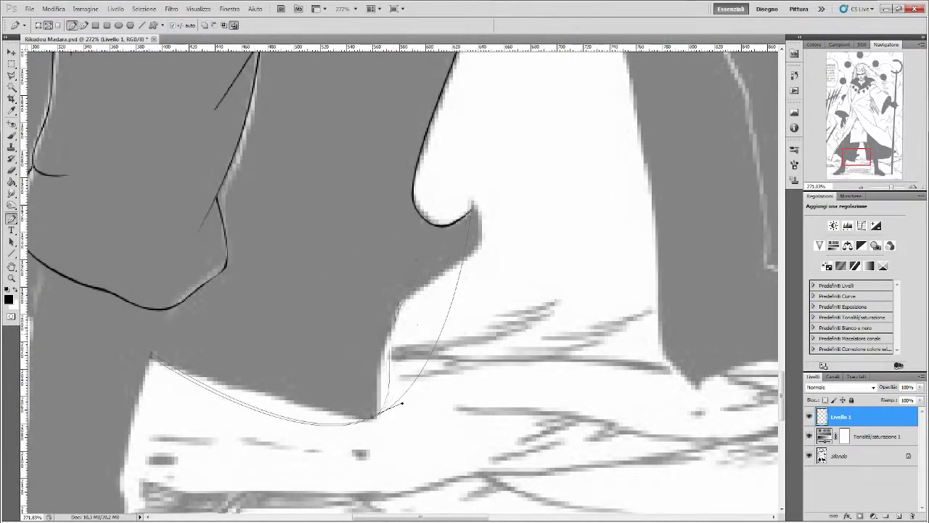
left_click(151, 356)
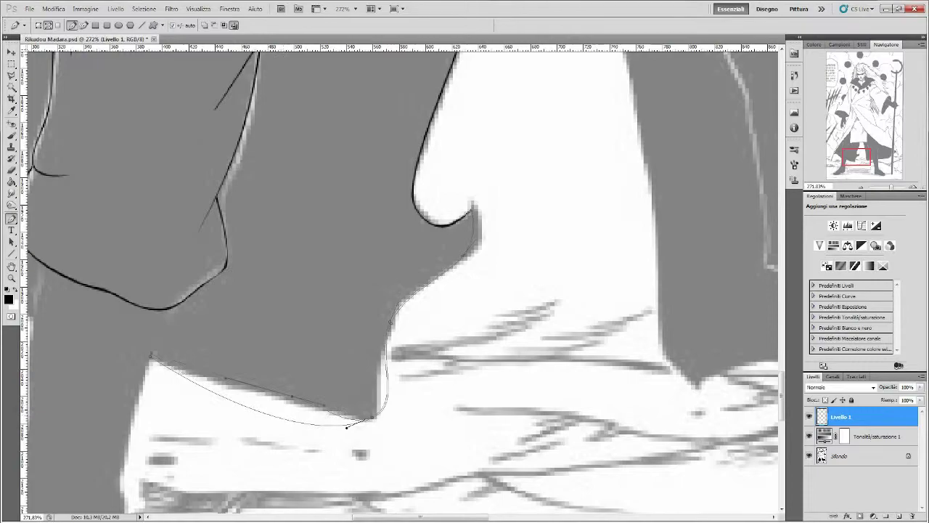
left_click(809, 455)
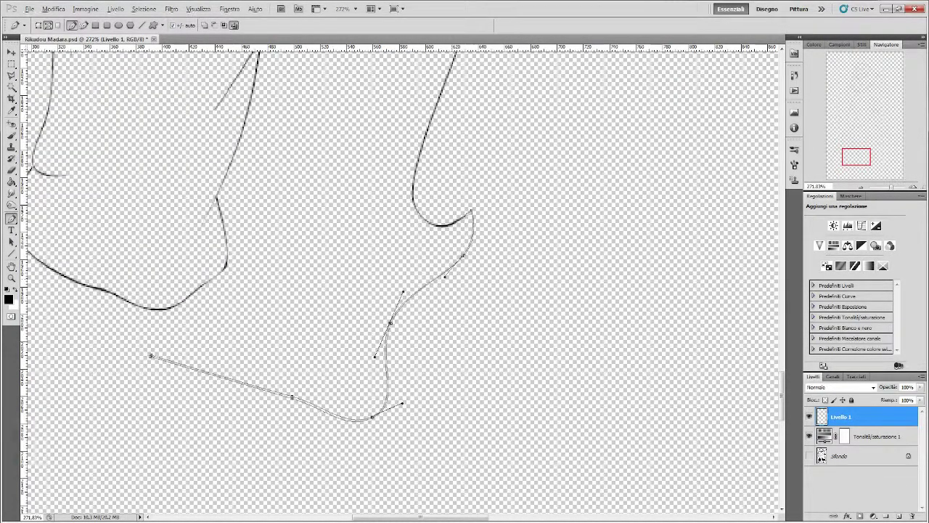
key("Return")
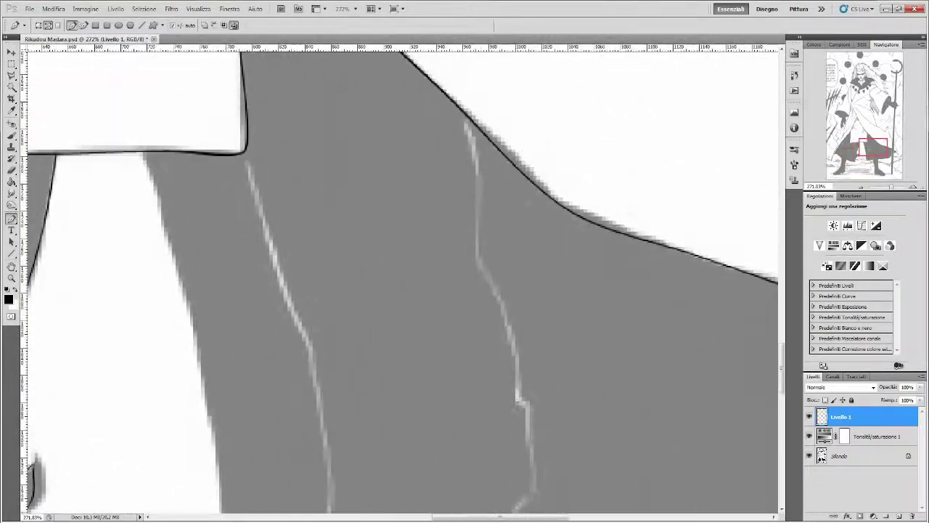
- Stroke a black curved fold line running down from the collar corner
key("Return")
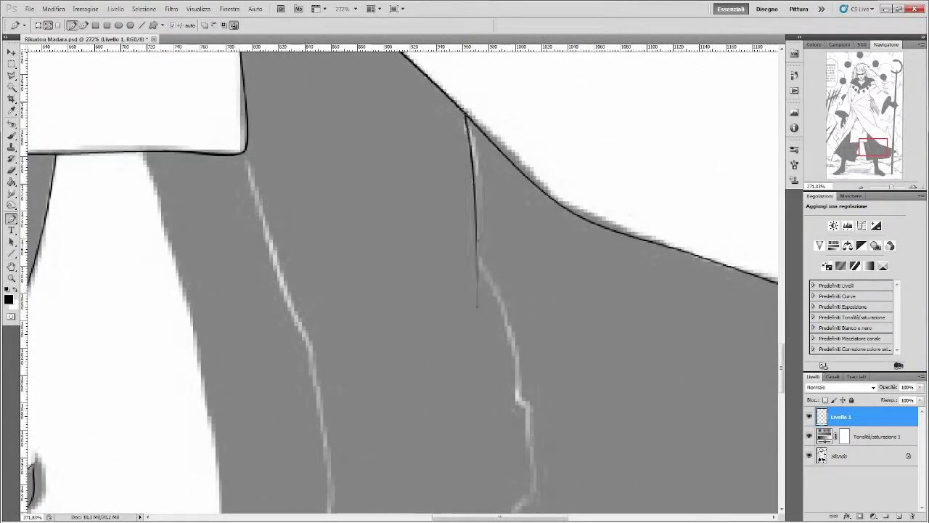
scroll(464, 112, "down", 1)
left_click_drag(338, 371, 363, 406)
key("Return")
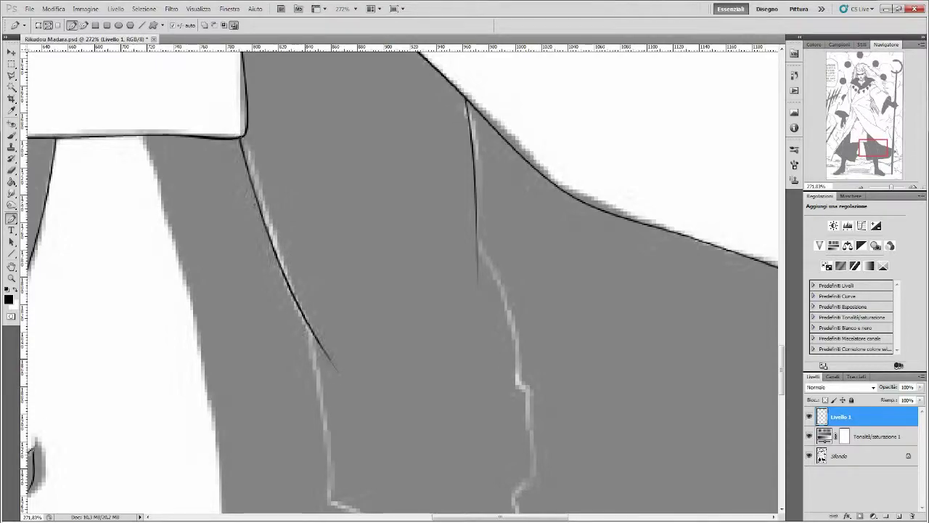
scroll(399, 283, "down", 1)
scroll(399, 283, "down", 4)
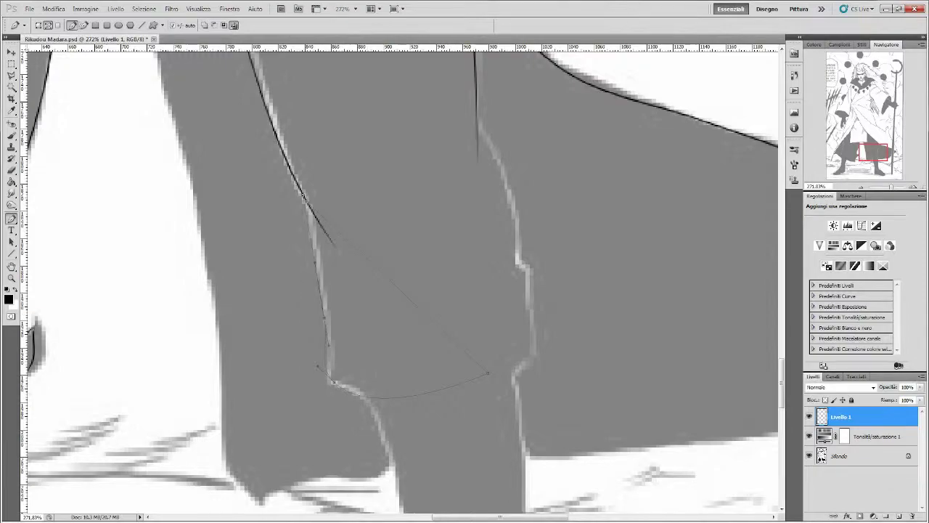
- Ink the right leg's knee fold and right edge in black, checking without Sfondo
left_click_drag(284, 333, 318, 366)
left_click(809, 455)
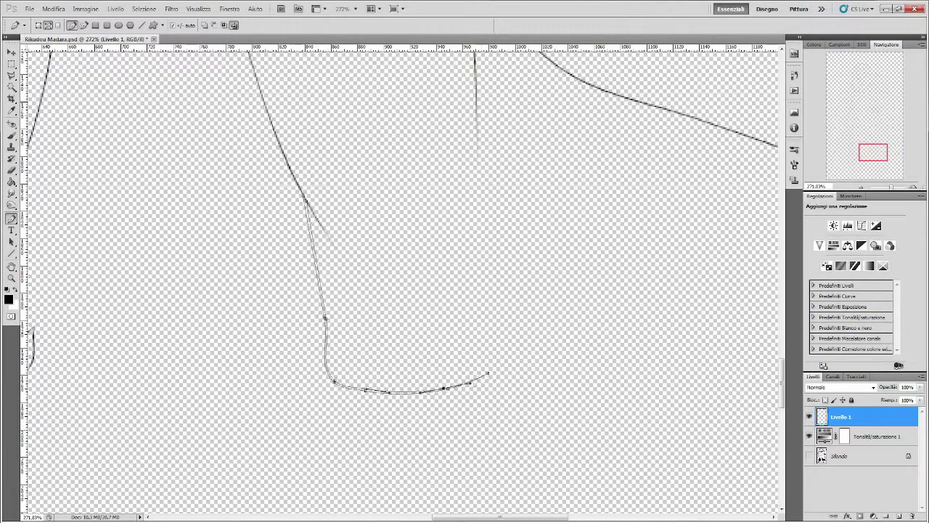
key("Return")
left_click(809, 455)
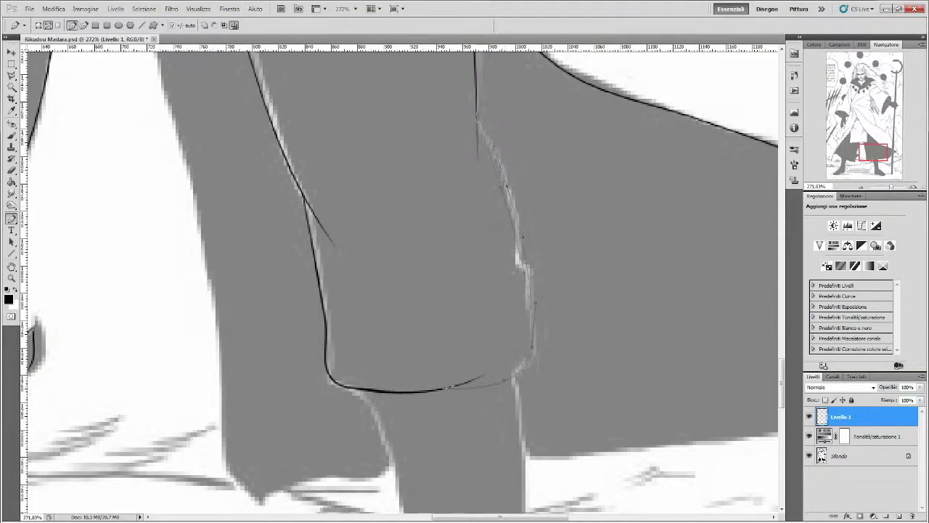
key("Return")
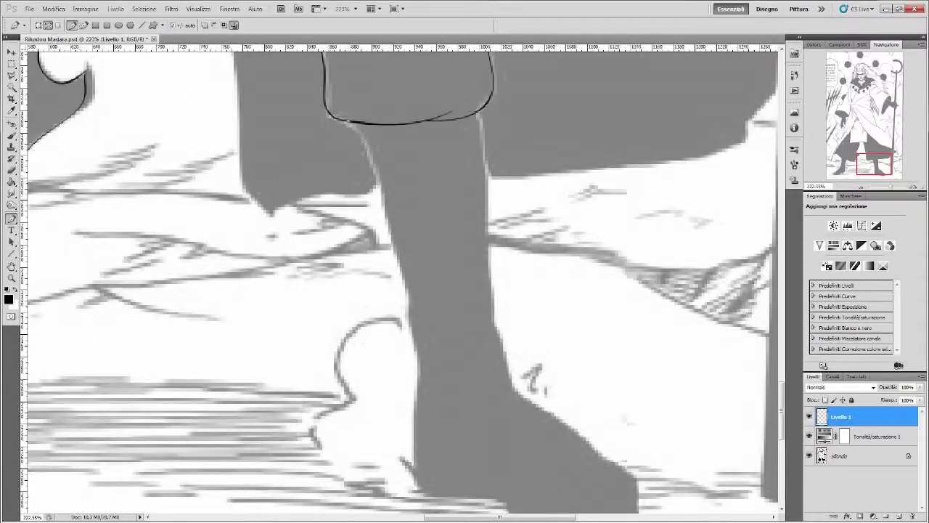
- Trace the lower right leg's left and right edges and stroke them black
left_click_drag(407, 309, 434, 396)
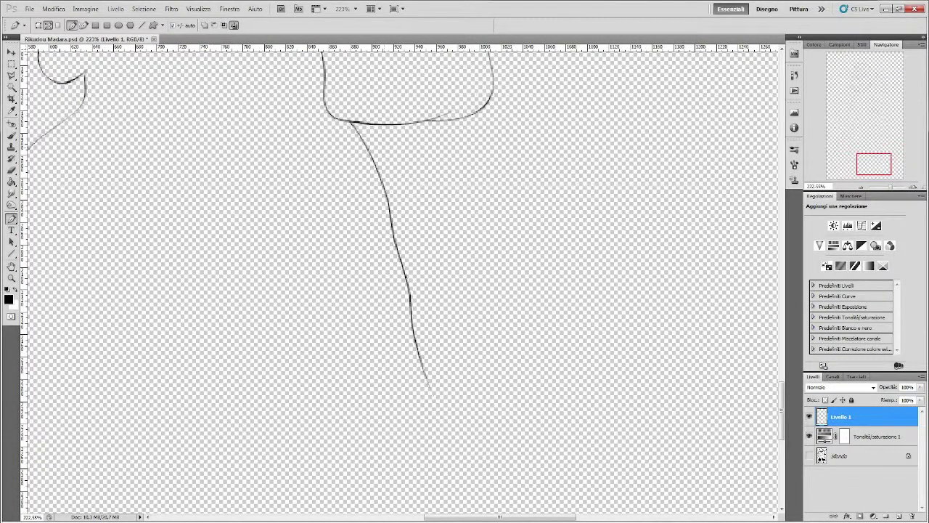
left_click(809, 455)
scroll(399, 283, "down", 1)
left_click(484, 190)
left_click(493, 276)
left_click(514, 366)
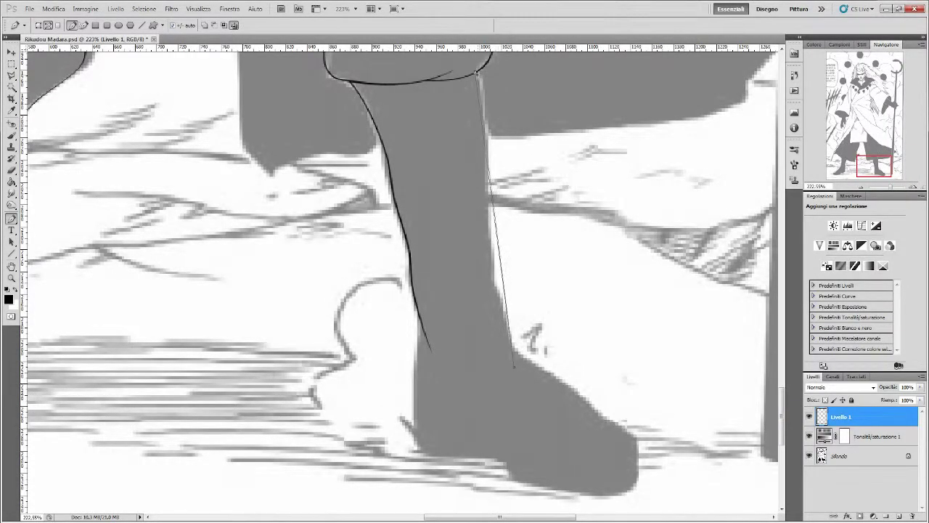
left_click_drag(484, 190, 486, 136)
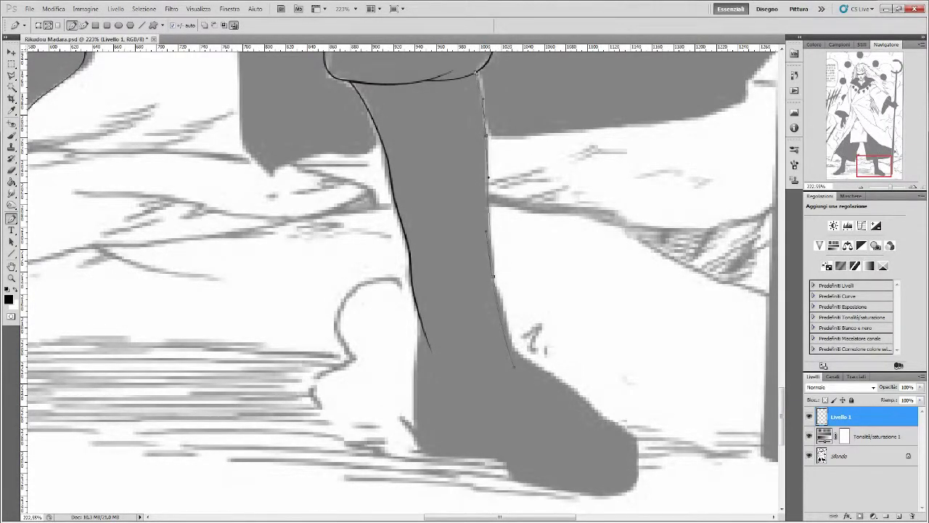
key("Return")
- Build a Pen path around the foot's front, sole and heel, fitting curves to its edges
scroll(399, 283, "down", 1)
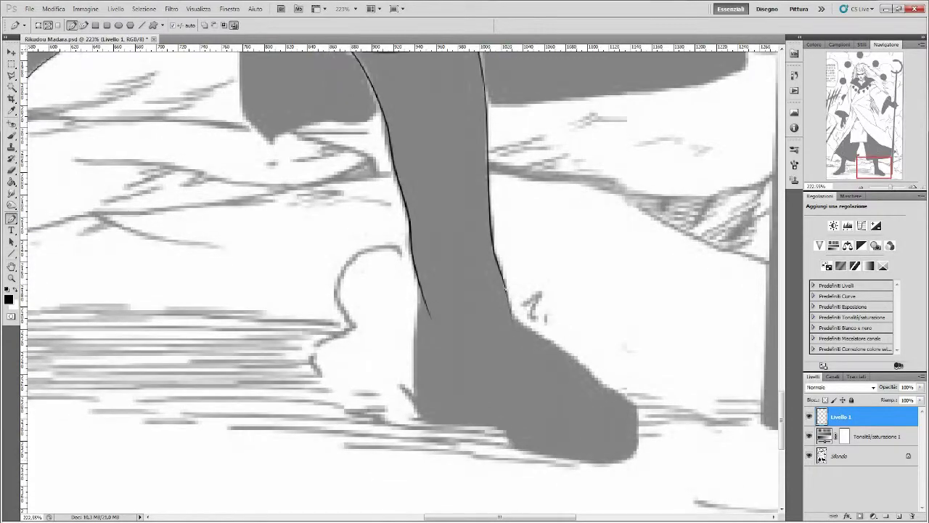
left_click_drag(621, 394, 643, 429)
left_click_drag(516, 441, 483, 434)
left_click_drag(414, 391, 415, 320)
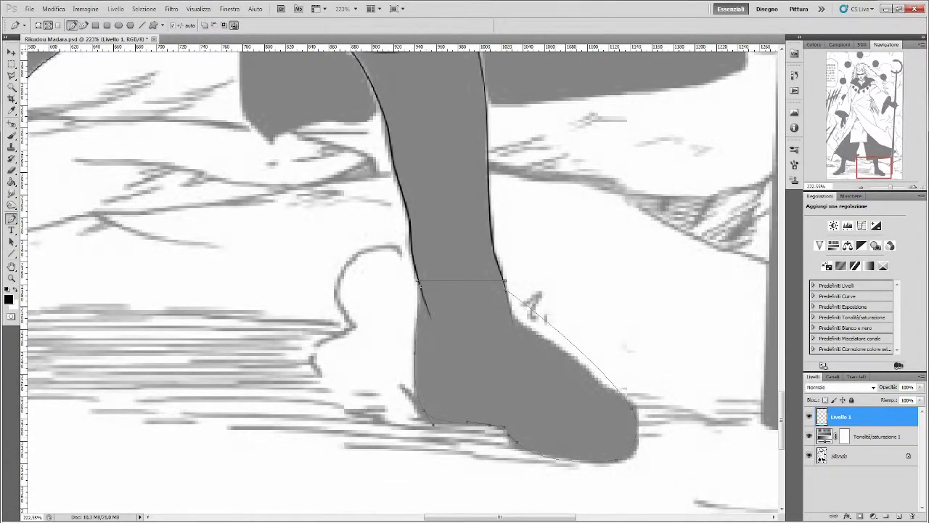
left_click_drag(535, 464, 613, 378)
left_click_drag(615, 462, 645, 454)
left_click_drag(627, 397, 647, 437)
left_click_drag(533, 301, 544, 332)
left_click_drag(457, 355, 411, 356)
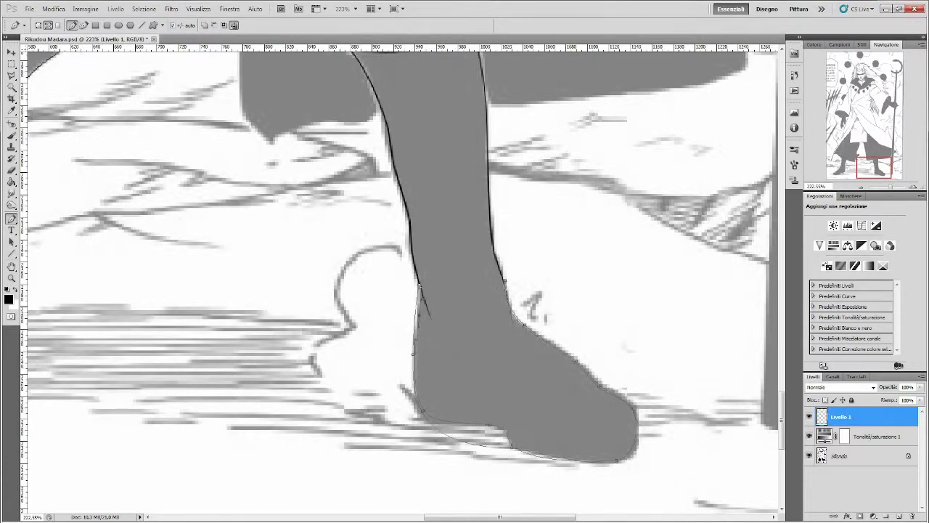
left_click_drag(469, 443, 468, 428)
- Refine the foot outline's bottom curve, heel and sole anchors with Sfondo hidden
left_click(809, 455)
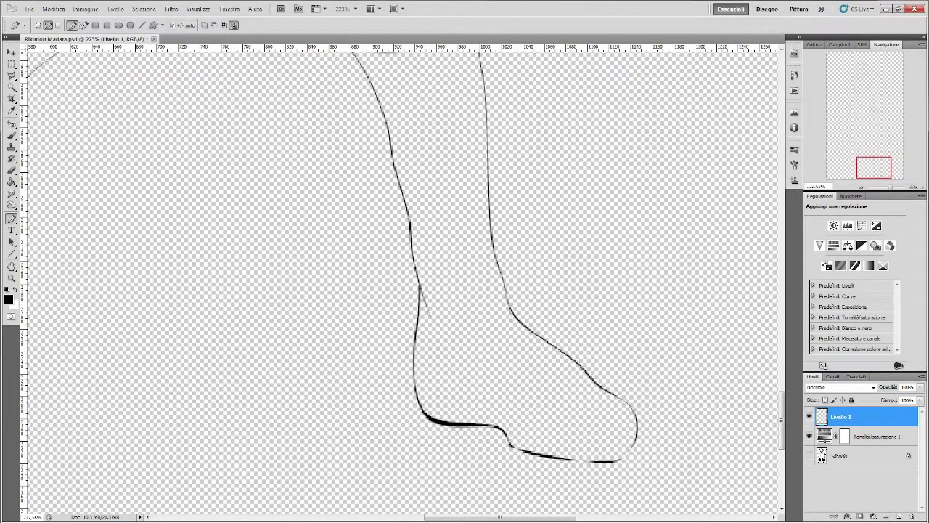
left_click_drag(533, 465, 602, 464)
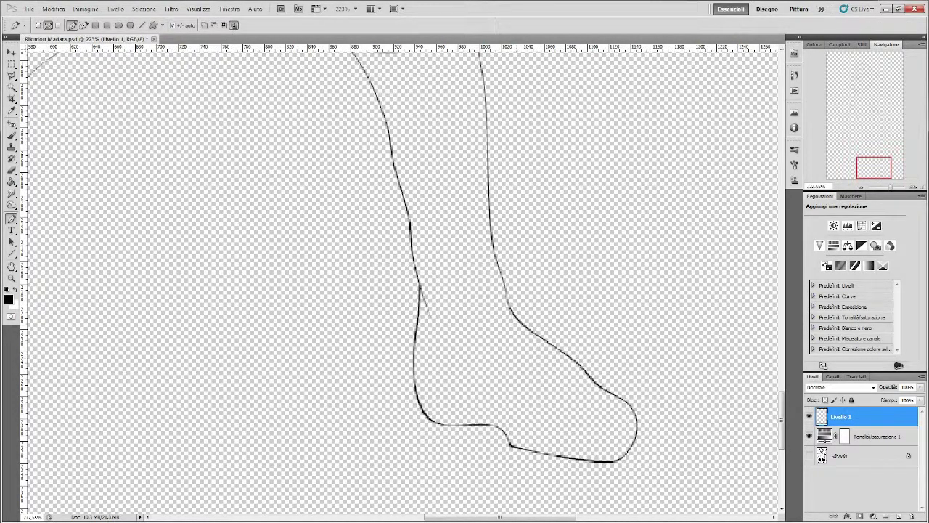
left_click(420, 313, "ctrl")
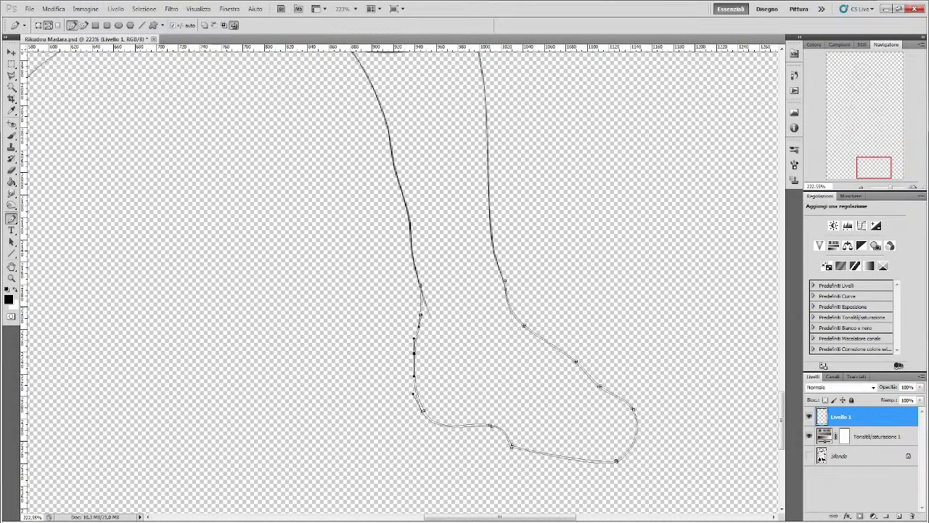
left_click(423, 411, "ctrl")
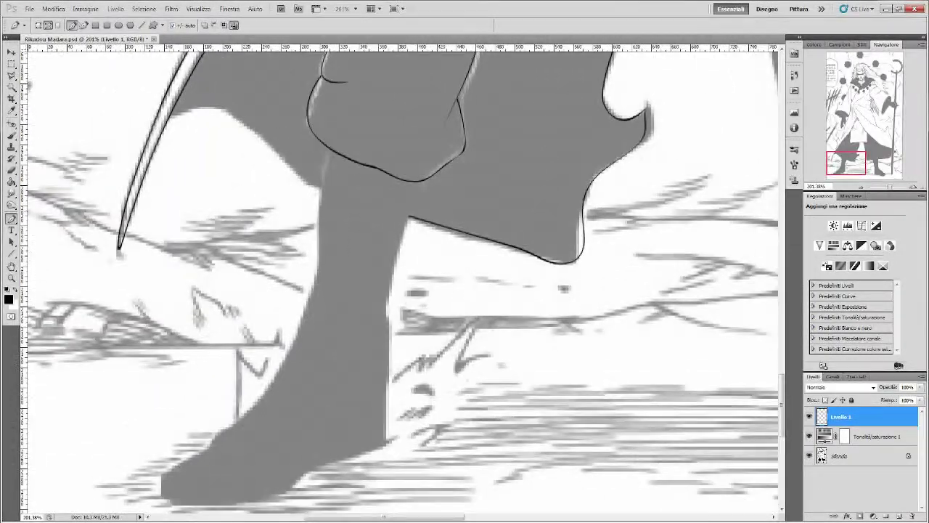
- Trace the left lower leg's right edge and foot sole, checking the path against Sfondo
scroll(402, 280, "down", 1)
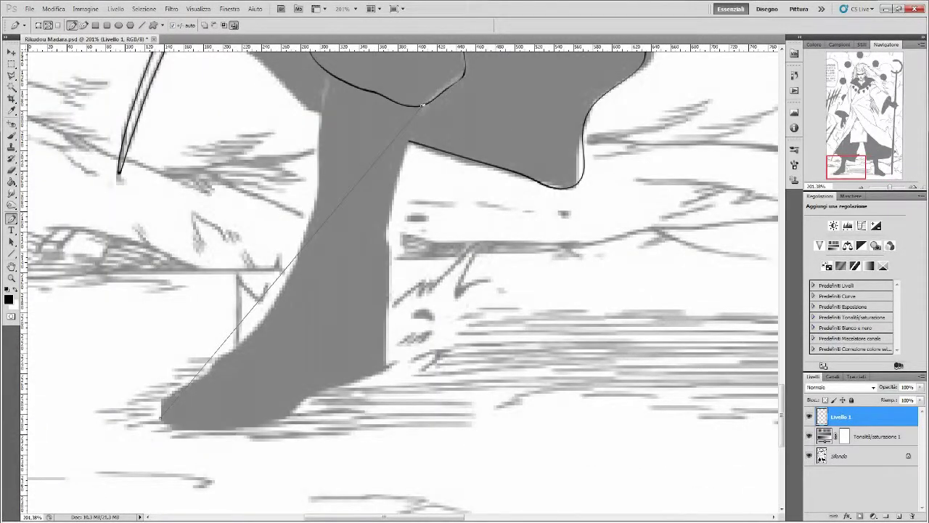
left_click_drag(379, 371, 313, 449)
left_click(389, 227)
left_click_drag(366, 385, 245, 416)
left_click_drag(386, 363, 392, 357)
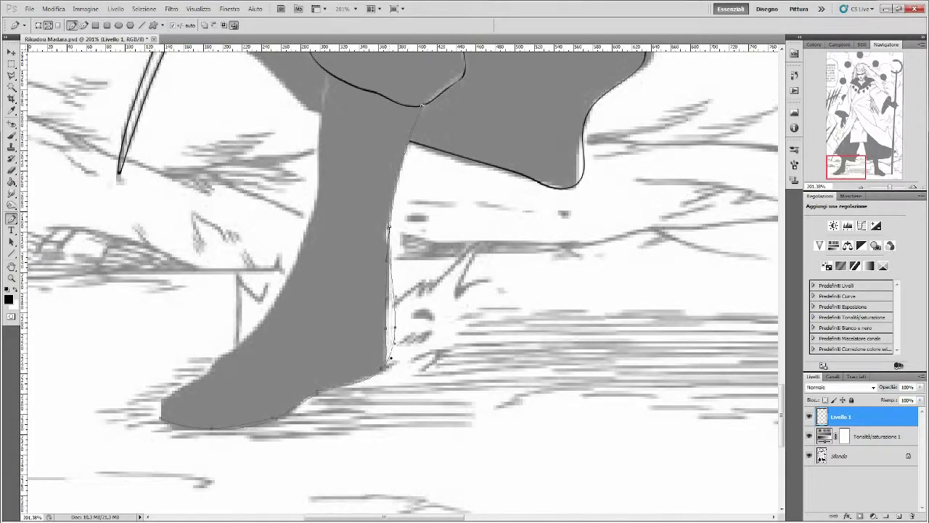
left_click(809, 455)
key("ctrl+z")
key("ctrl+z")
key("ctrl+z")
key("ctrl+z")
key("ctrl+z")
key("ctrl+z")
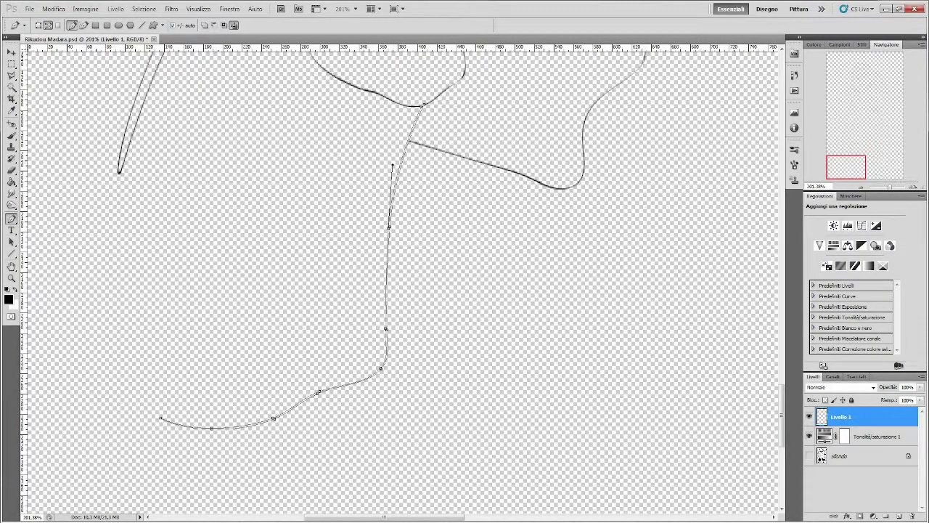
key("ctrl+z")
left_click(809, 455)
- Draw a curved path along the left shin's front edge
left_click_drag(185, 396, 295, 260)
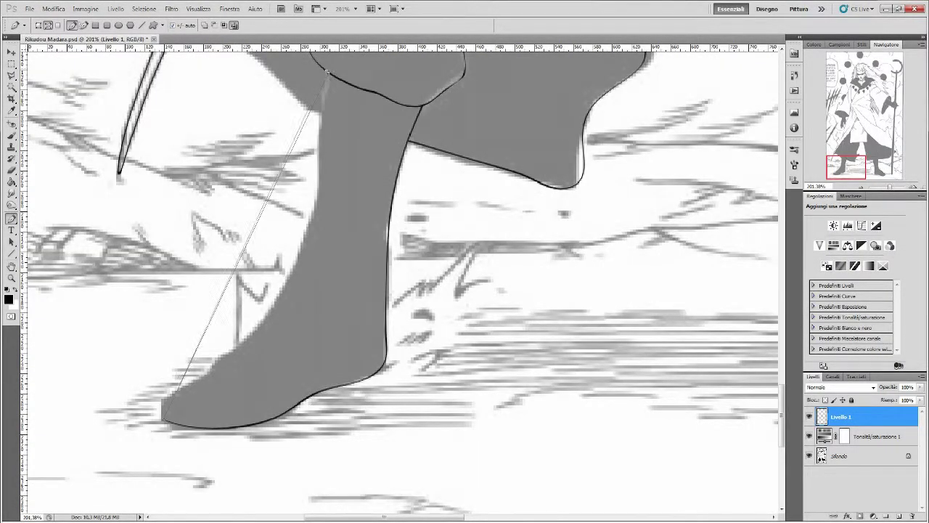
left_click_drag(159, 408, 197, 373)
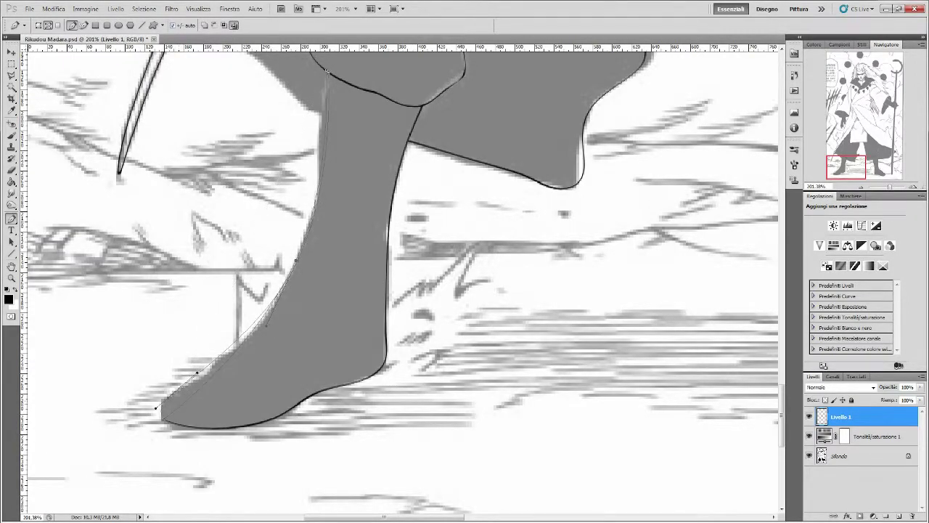
left_click_drag(263, 312, 243, 341)
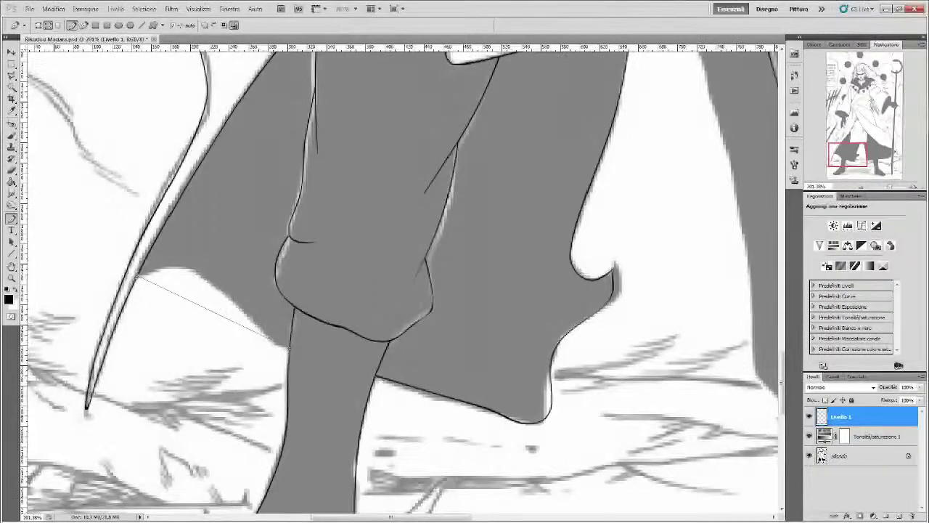
- Curve a path along the grey lining's edge beside the left leg
left_click_drag(183, 300, 192, 270)
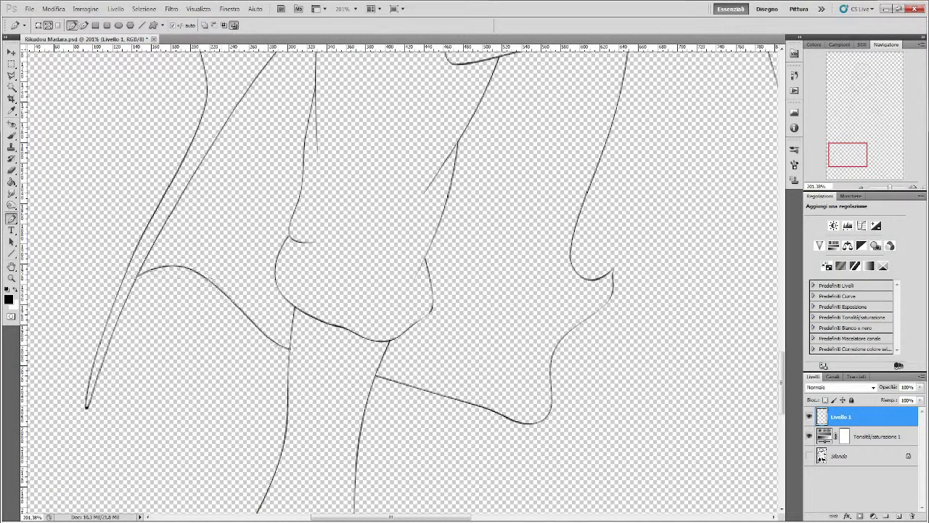
left_click(29, 9)
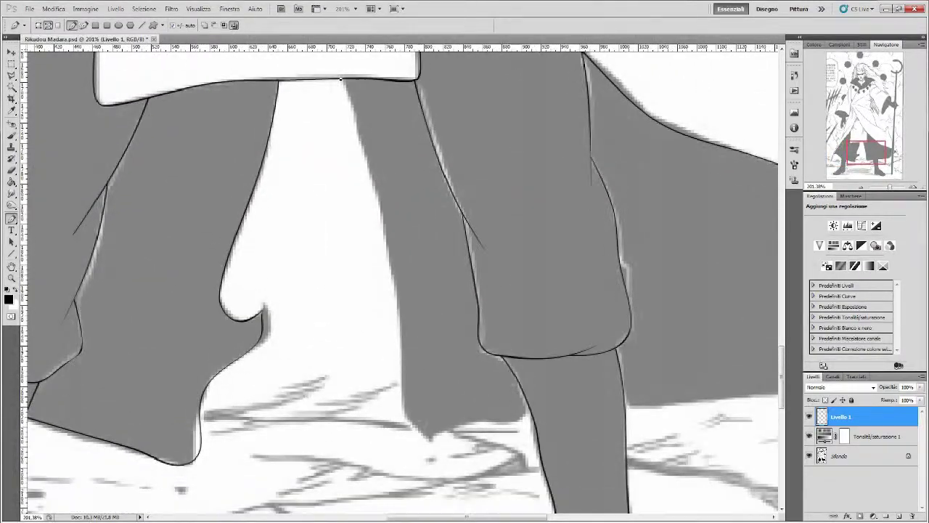
left_click_drag(430, 439, 472, 499)
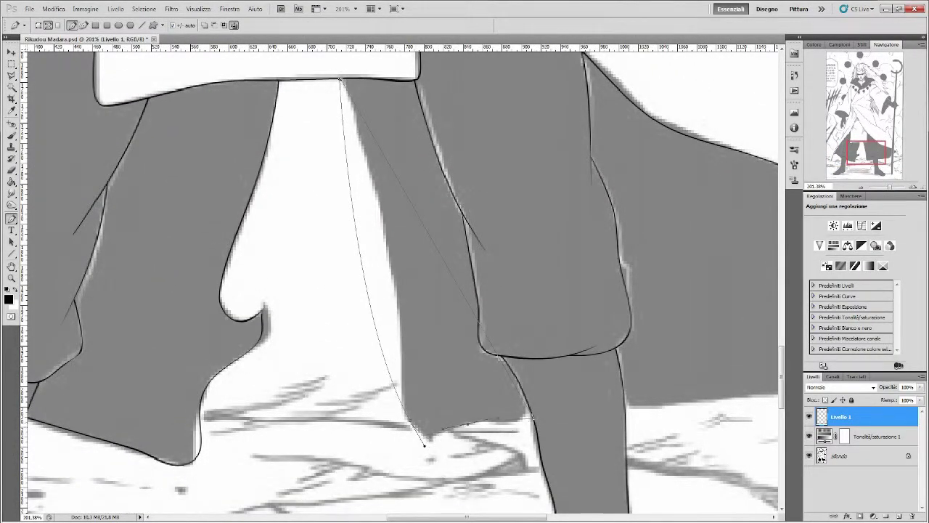
left_click_drag(387, 379, 357, 322)
left_click(430, 439, "alt")
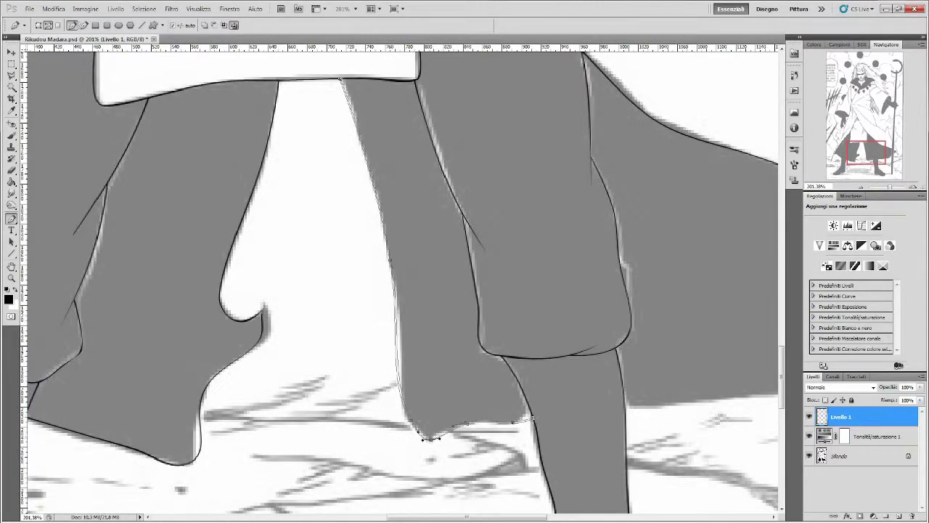
left_click(809, 455)
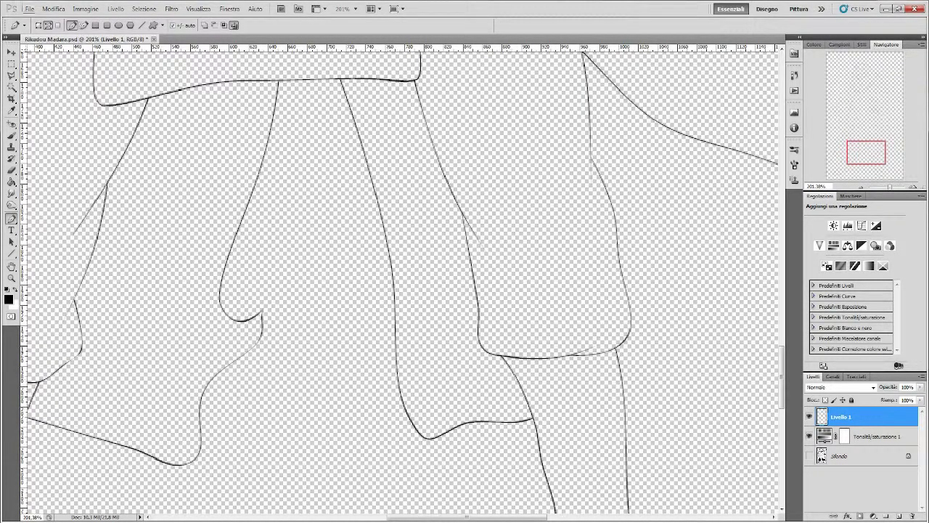
- Trace the robe's bottom edge up to its pointed tip and stroke it black
left_click_drag(866, 153, 877, 153)
left_click(809, 455)
left_click_drag(731, 307, 609, 404)
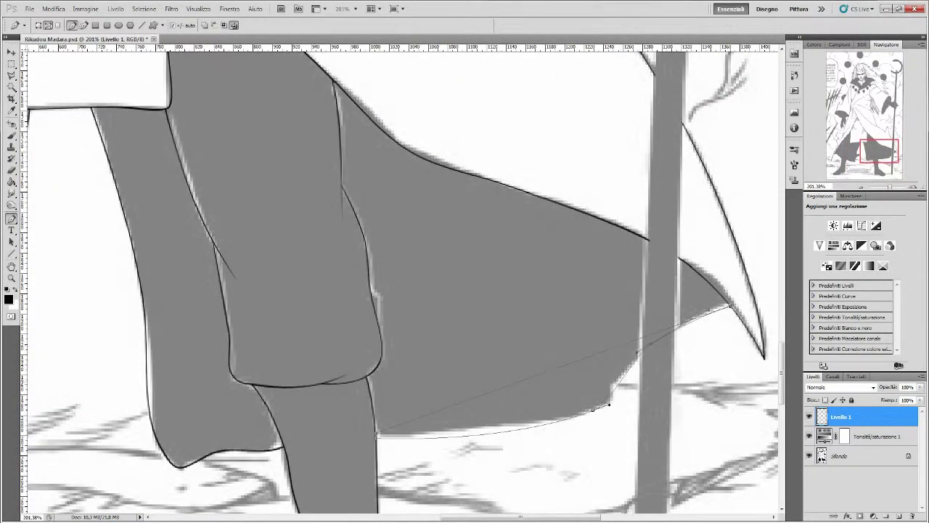
mouse_move(608, 403)
left_mouse_down()
mouse_move(623, 398)
mouse_move(623, 367)
mouse_move(608, 392)
left_mouse_up()
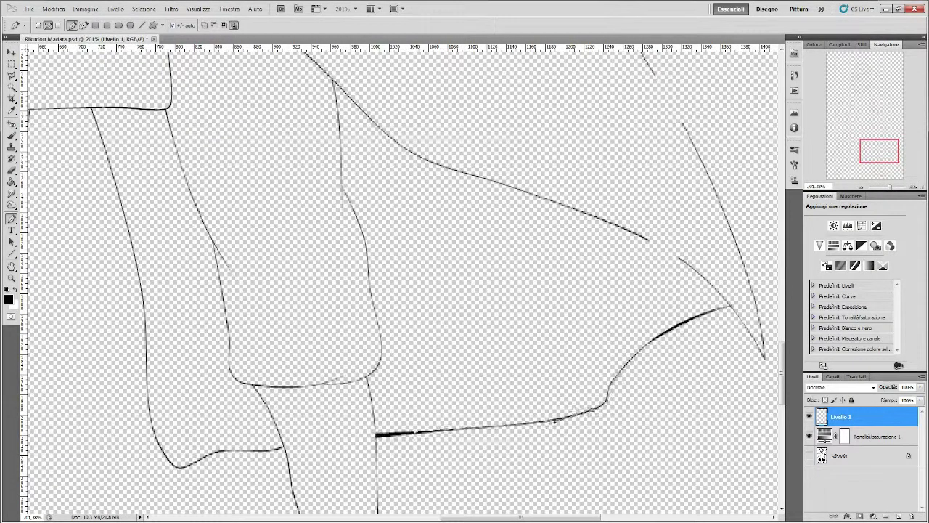
left_click(809, 455)
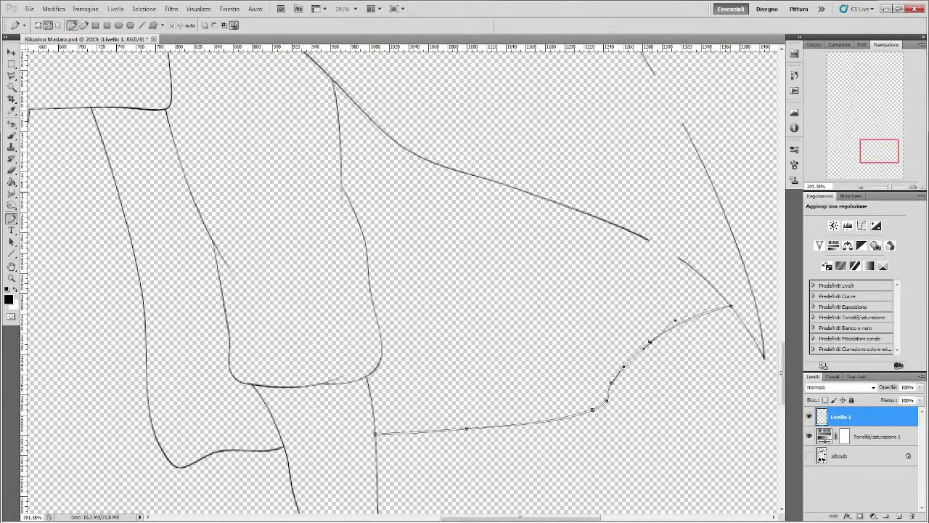
key("Return")
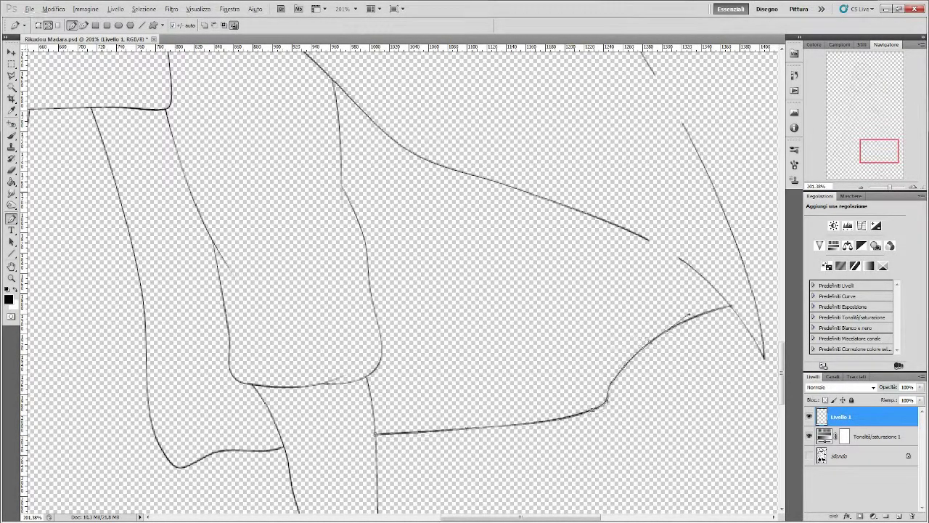
left_click(809, 455)
key("b")
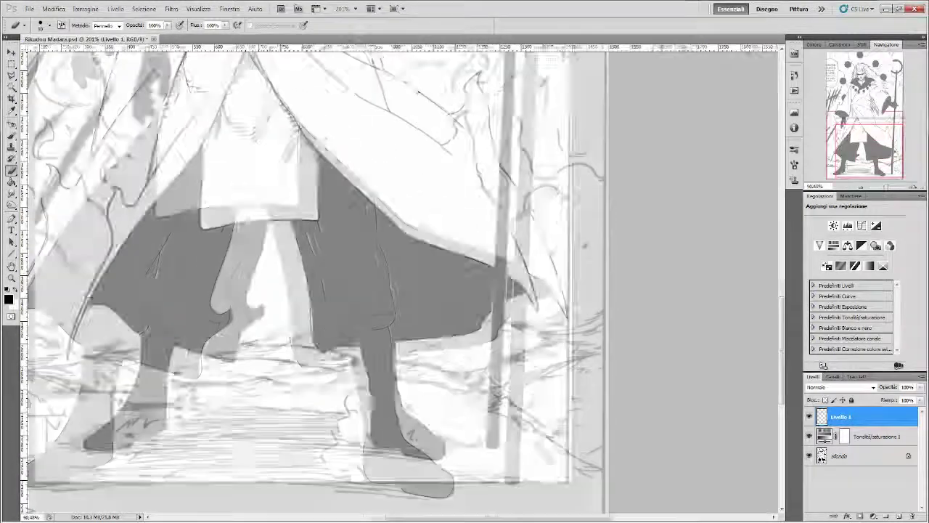
key("p")
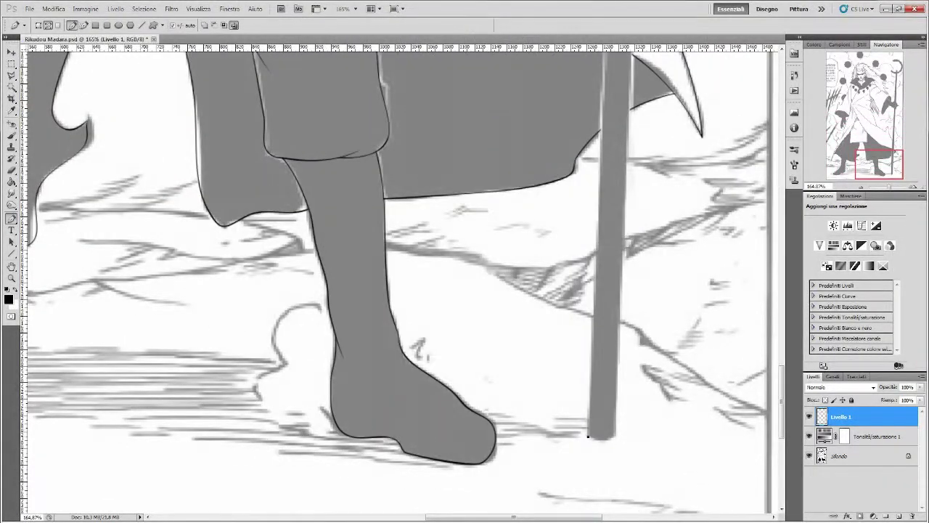
key("u")
scroll(399, 283, "up", 3)
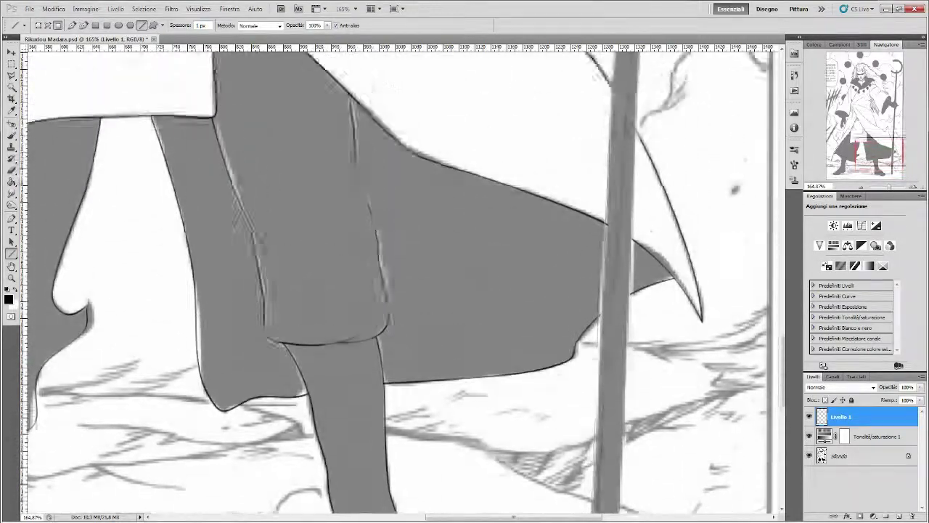
scroll(399, 283, "up", 4)
scroll(399, 283, "up", 3)
scroll(400, 283, "down", 3)
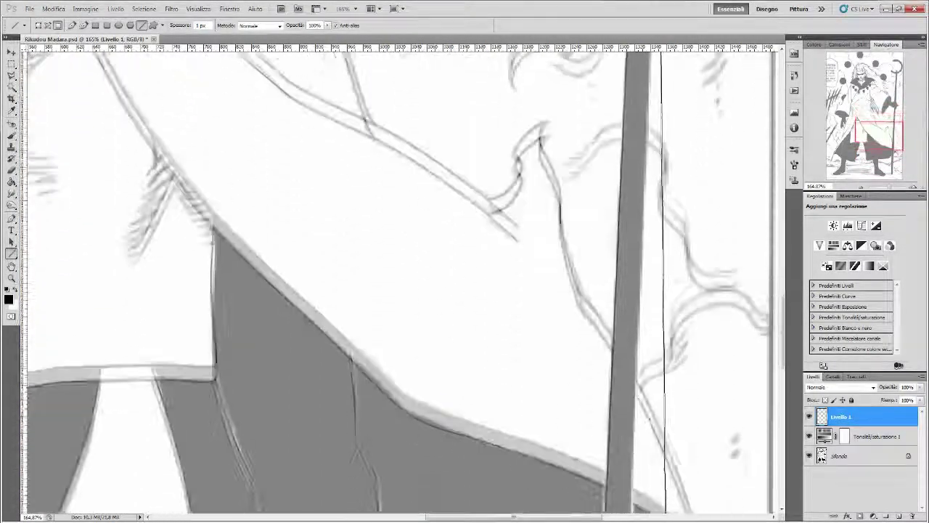
scroll(399, 284, "down", 3)
scroll(399, 283, "down", 3)
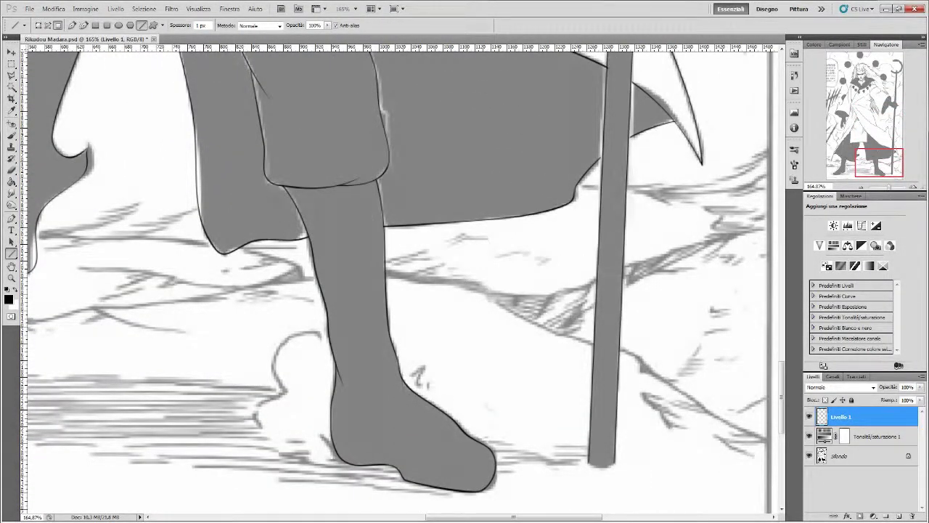
scroll(400, 283, "up", 2)
key("p")
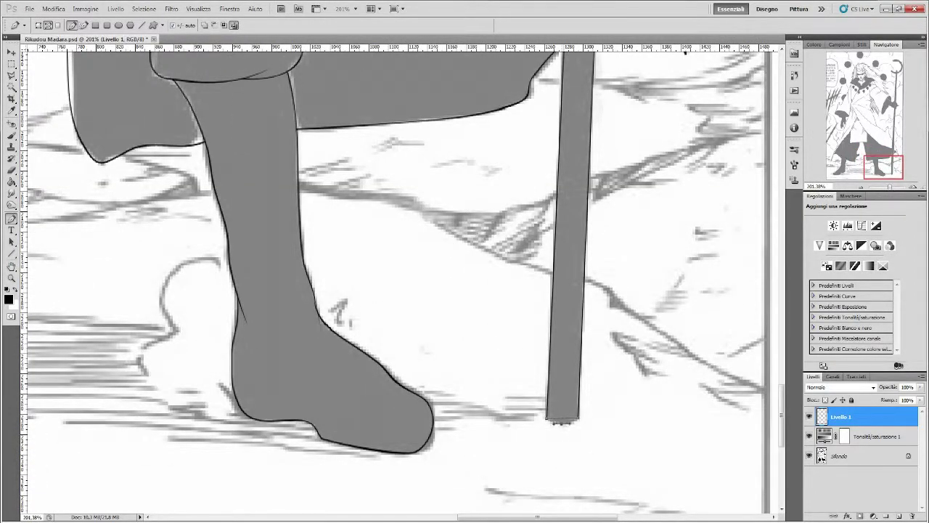
left_click(810, 456)
scroll(399, 283, "up", 3)
key("u")
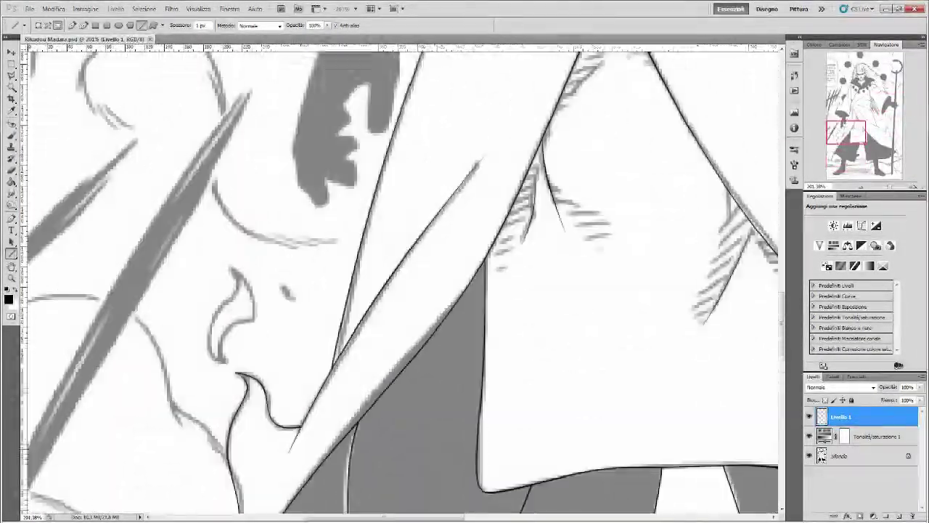
- Draw curved Pen paths over the nose and the smoke curl, sharpening the curl's peak
left_click_drag(224, 365, 231, 305)
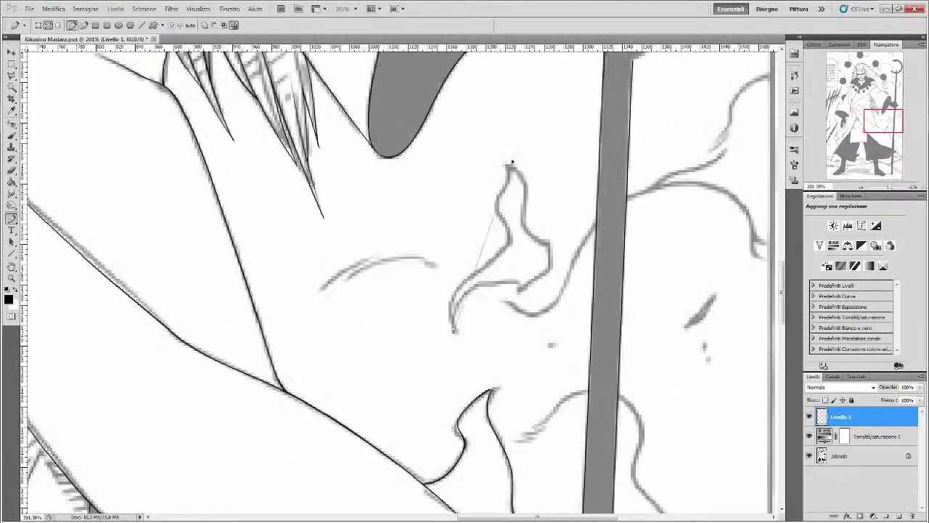
mouse_move(512, 162)
left_mouse_down()
mouse_move(511, 231)
mouse_move(496, 195)
left_mouse_up()
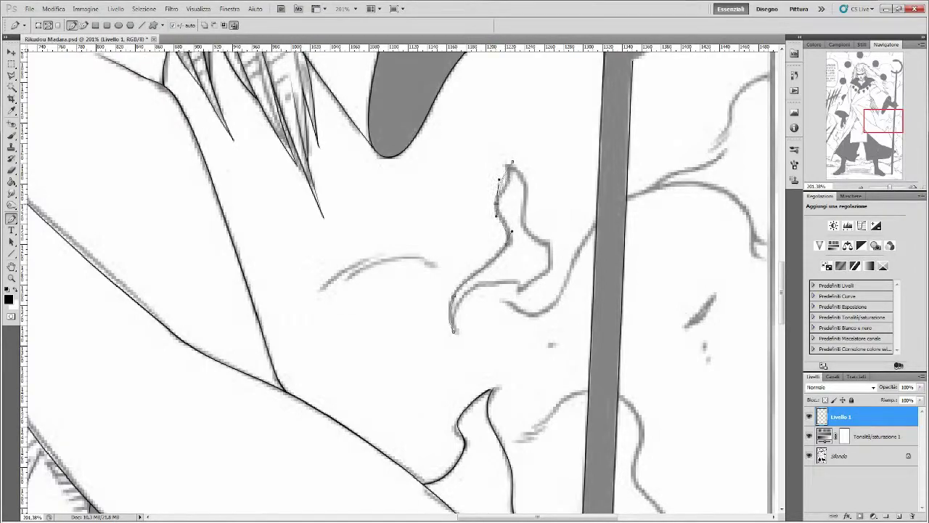
mouse_move(513, 163)
left_mouse_down()
mouse_move(476, 257)
mouse_move(518, 214)
mouse_move(521, 189)
left_mouse_up()
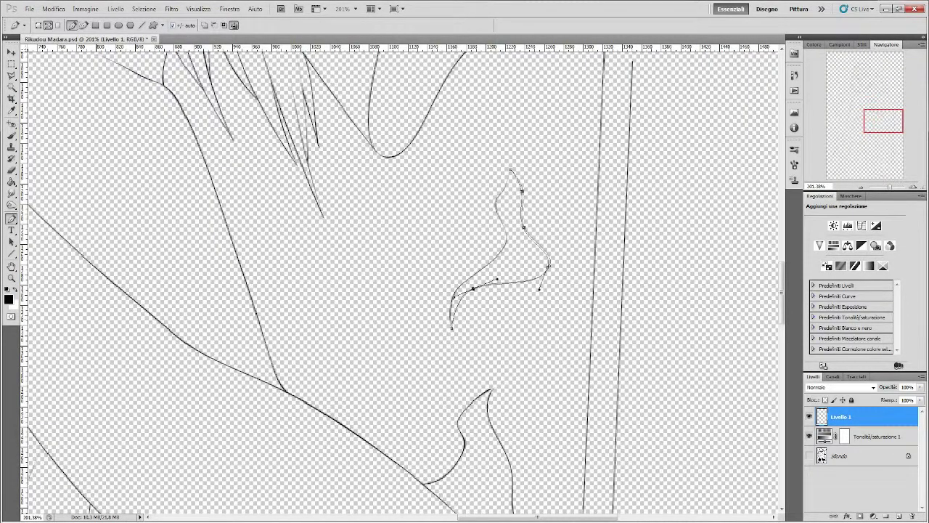
left_click(548, 266, "ctrl")
left_click(455, 296)
left_click_drag(513, 182, 510, 173)
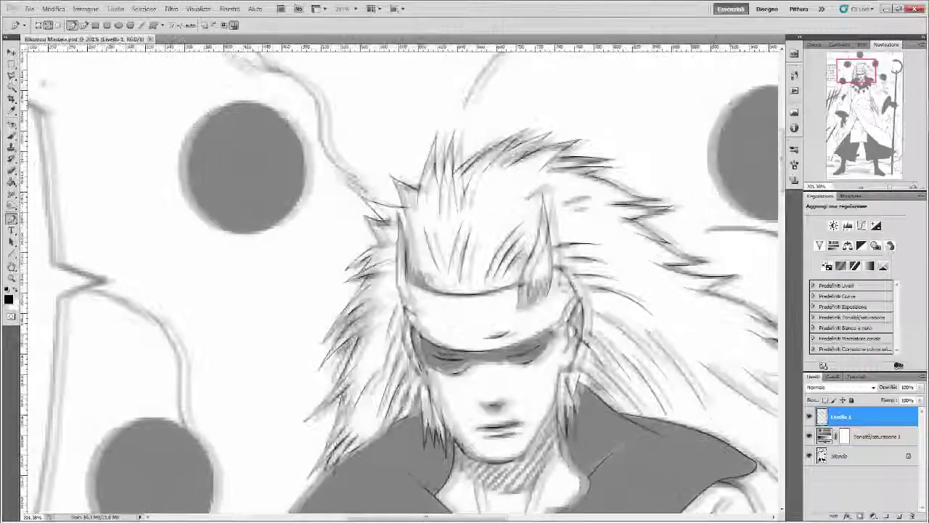
- Add a new layer and make an elliptical selection around the grey orb with a large brush
key("m")
key("ctrl+shift+alt+n")
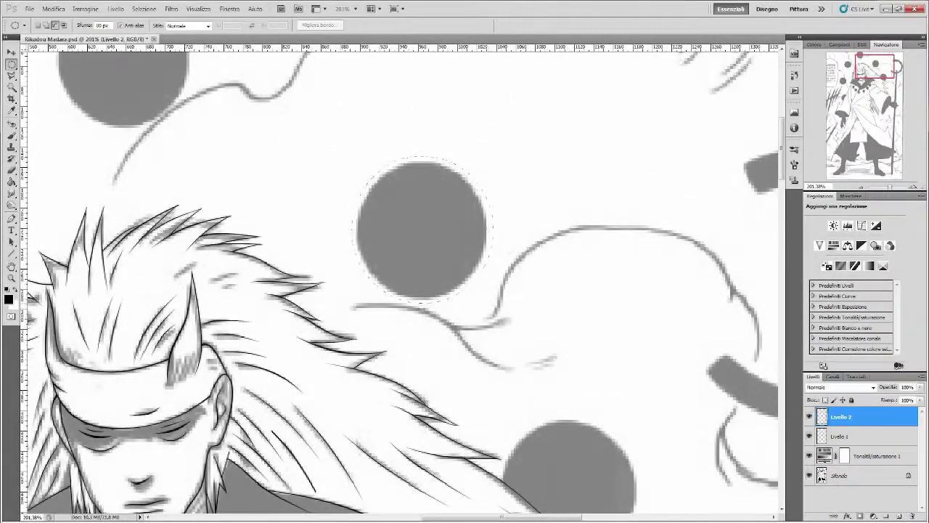
key("Return")
key("Return")
key("Return")
key("Return")
key("Return")
key("Return")
key("Return")
key("ctrl+z")
key("b")
right_click(520, 249)
key("alt+BackSpace")
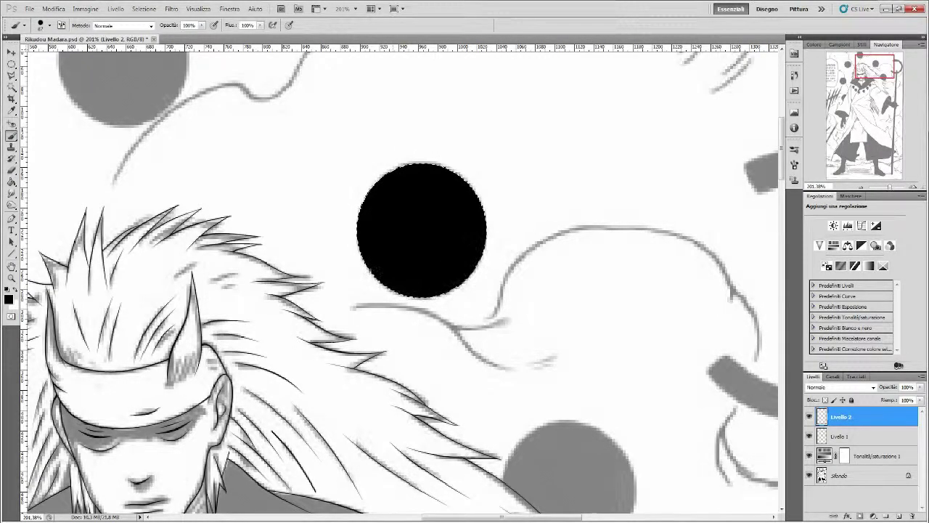
- Deselect the orb and undo/redo its fill while toggling the background to compare
left_click(144, 9)
left_click(156, 32)
left_click(809, 475)
key("ctrl+alt+z")
key("ctrl+alt+z")
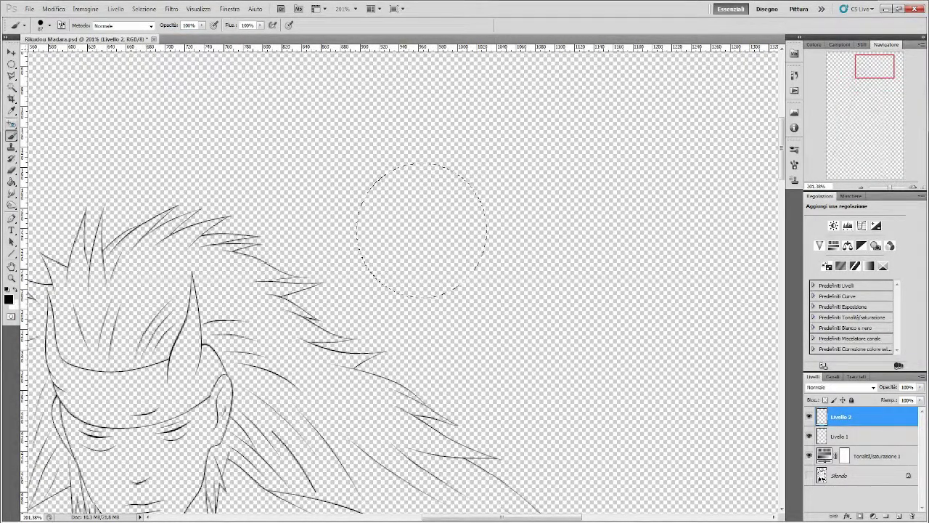
key("ctrl+shift+z")
key("ctrl+shift+z")
key("ctrl+alt+z")
key("ctrl+alt+z")
key("m")
left_click(810, 475)
key("ctrl+d")
- Paint the orb solid black and drag copies onto the other grey orbs
key("b")
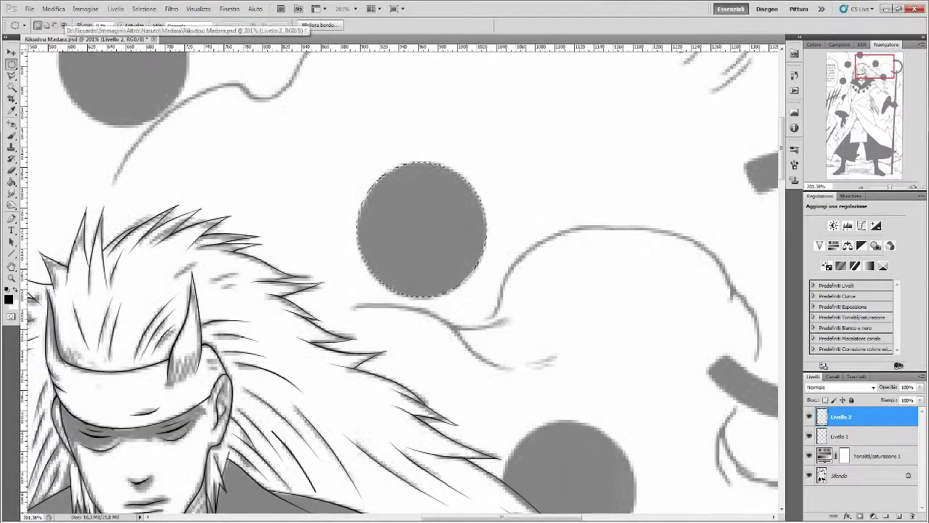
left_click_drag(370, 189, 476, 232)
left_click_drag(367, 254, 465, 287)
key("v")
scroll(405, 219, "down", 5)
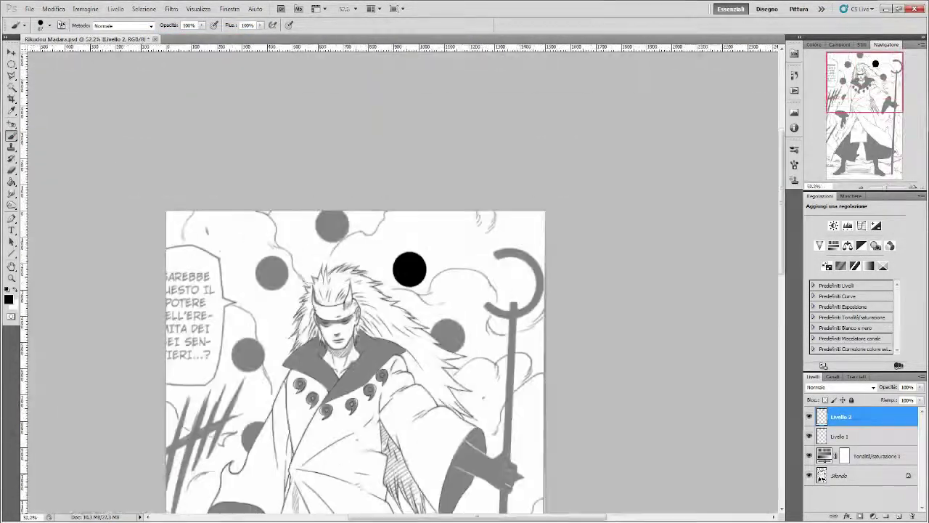
mouse_move(410, 221)
left_mouse_down()
mouse_move(448, 288)
mouse_move(332, 180)
mouse_move(271, 226)
mouse_move(247, 306)
mouse_move(255, 385)
mouse_move(309, 232)
left_mouse_up()
- Cut away the lowest orb copy where it overlaps the cloud, using a Pen path selection
scroll(331, 218, "up", 2)
scroll(330, 218, "up", 2)
key("p")
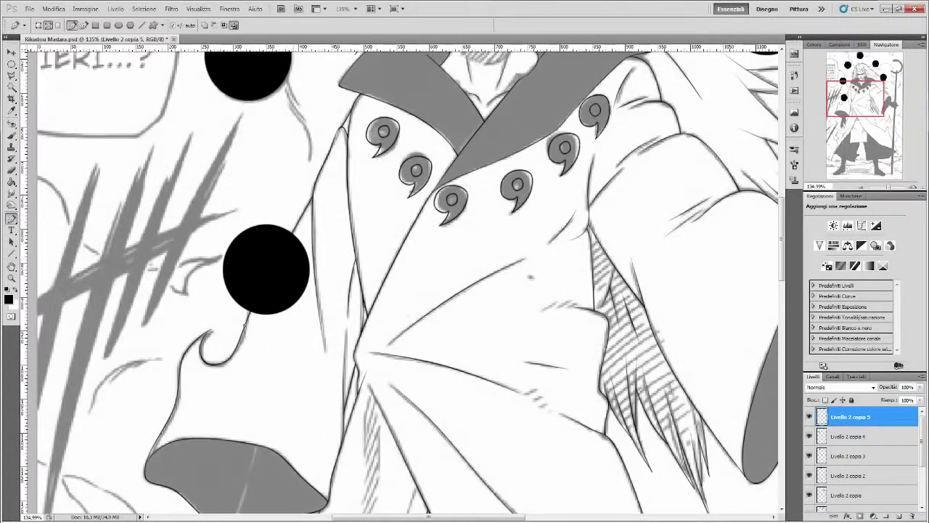
left_click(293, 229)
left_click(345, 291)
left_click(282, 365)
left_click(809, 417)
right_click(280, 300)
left_click(319, 360)
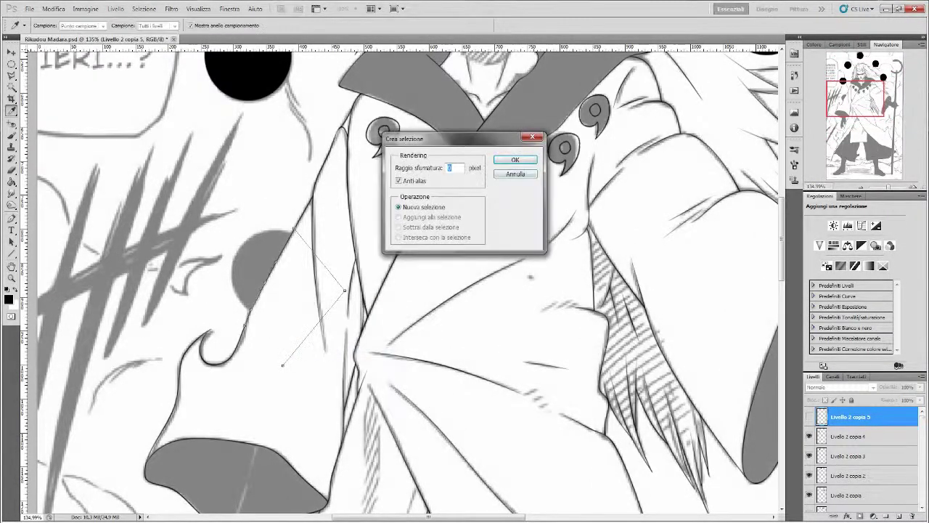
key("Return")
left_click(809, 417)
key("Delete")
key("ctrl+d")
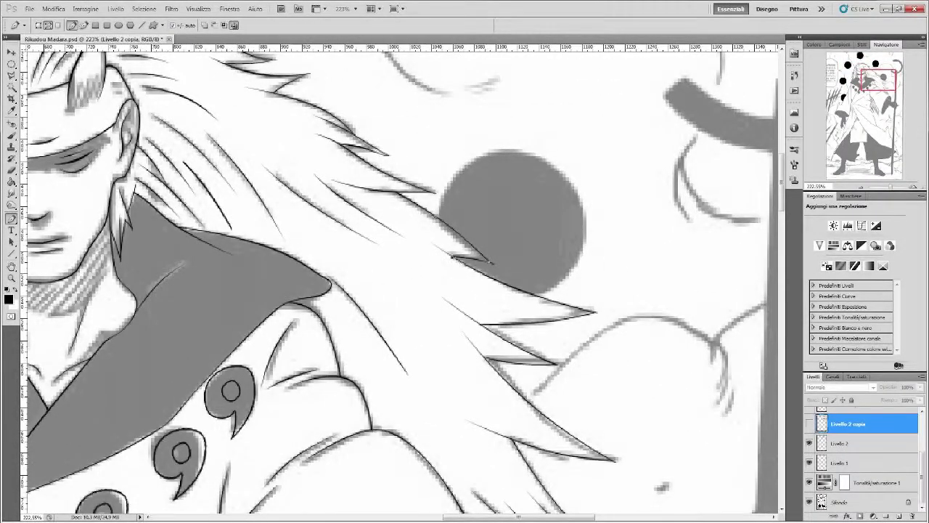
- Delete the part of an orb copy hidden behind the hair, using a Pen path selection
left_click(594, 313)
left_click(453, 313)
left_click(382, 294)
left_click(361, 229)
right_click(418, 234)
left_click(458, 293)
key("Return")
left_click(810, 423)
key("Delete")
key("ctrl+d")
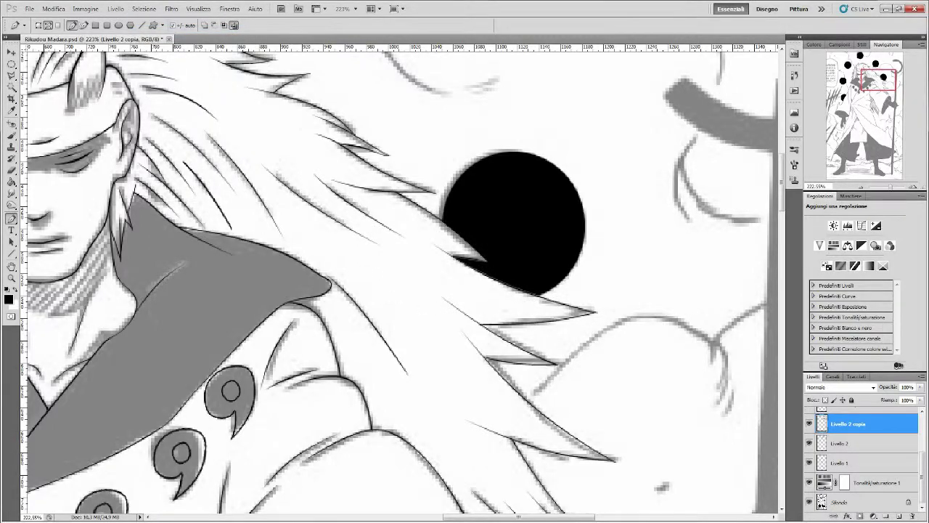
- Trim the remaining hair overlap and merge the orb layers into Livello 1
left_click(809, 502)
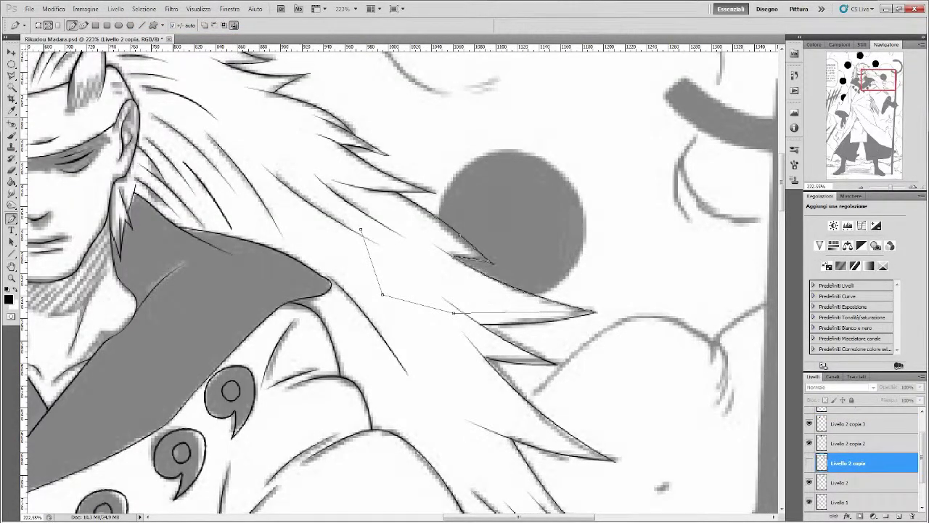
right_click(485, 227)
left_click(524, 286)
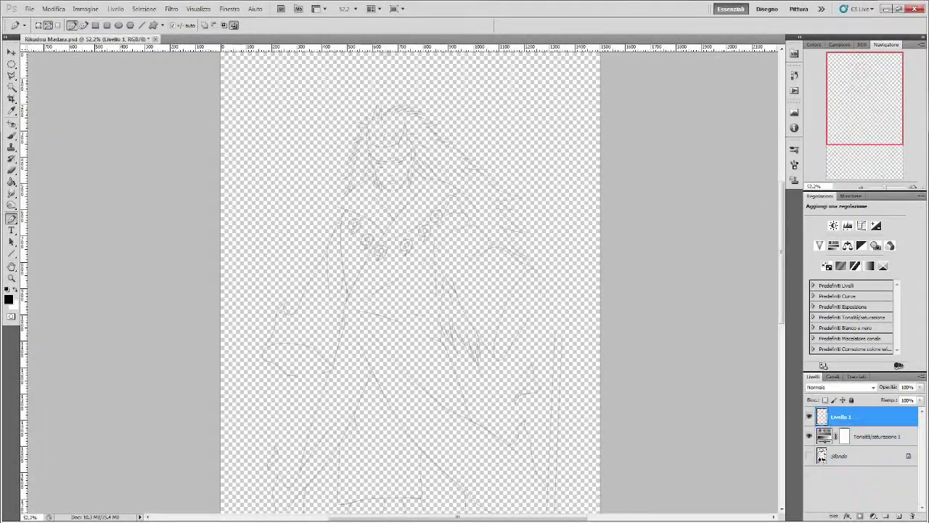
left_click(844, 413)
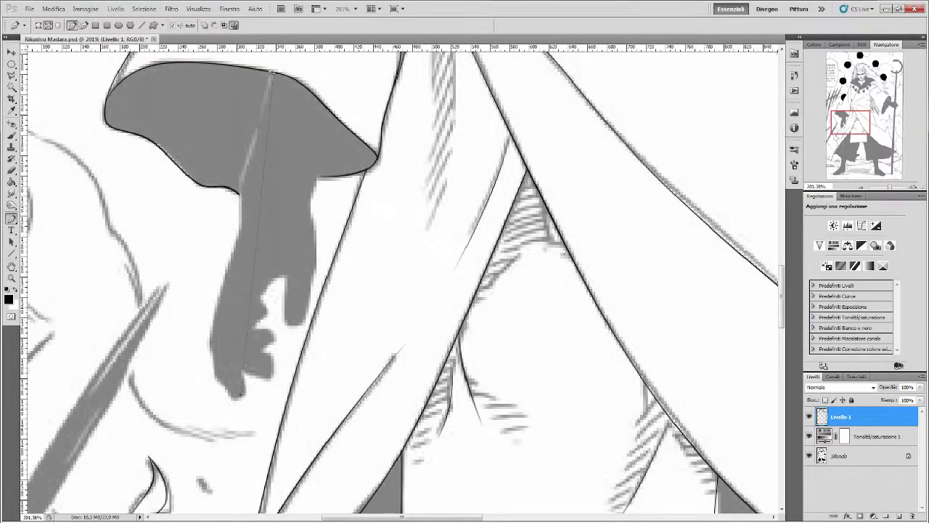
- Start a path along the grey shape's left edge, hiding the shading to check it
left_click_drag(212, 363, 213, 371)
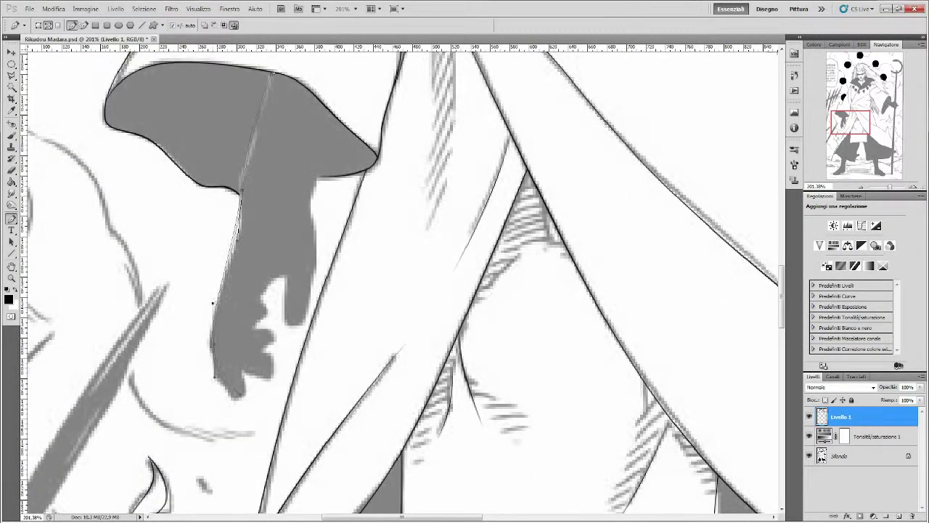
left_click(234, 394)
left_click(214, 372, "ctrl")
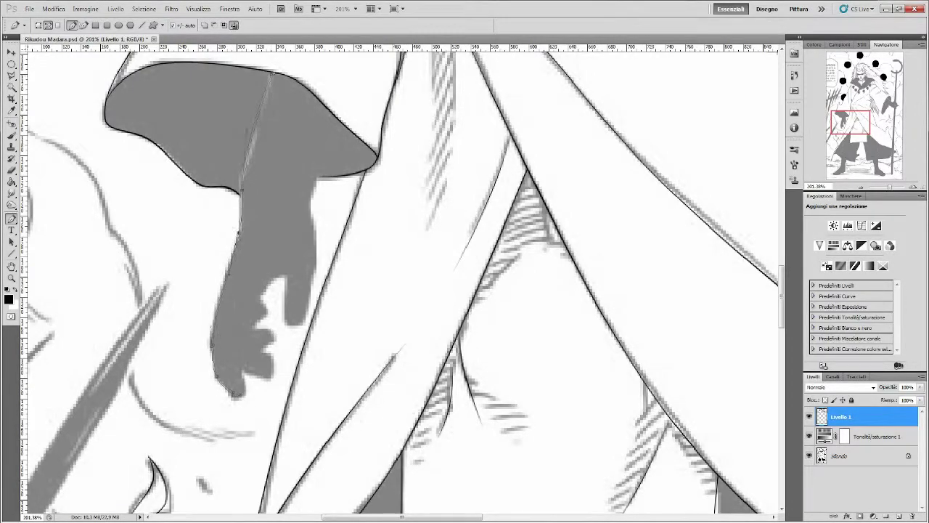
left_click(809, 455)
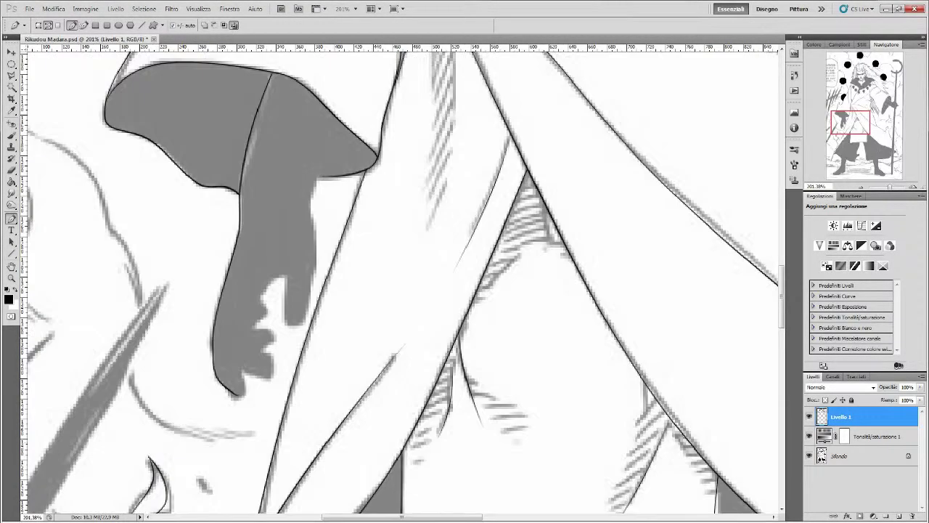
- Ink the grey hand's right edge black and outline its lower fingertip
left_click_drag(316, 195, 319, 217)
left_click_drag(296, 330, 297, 341)
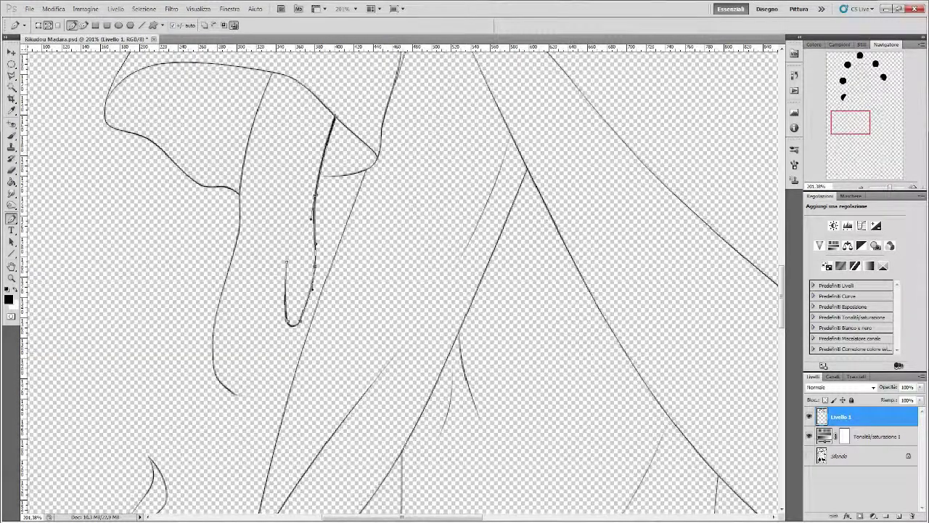
left_click(284, 304)
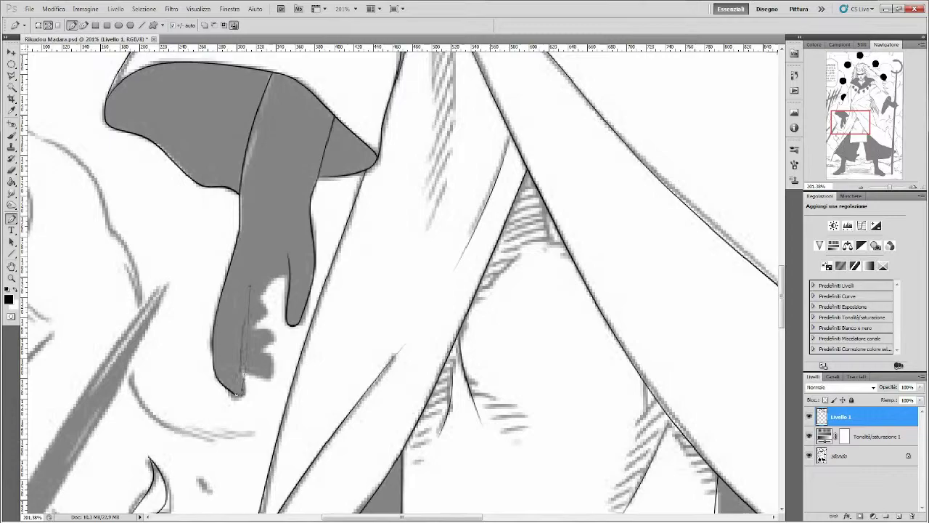
left_click(239, 355)
key("Return")
left_click(274, 361)
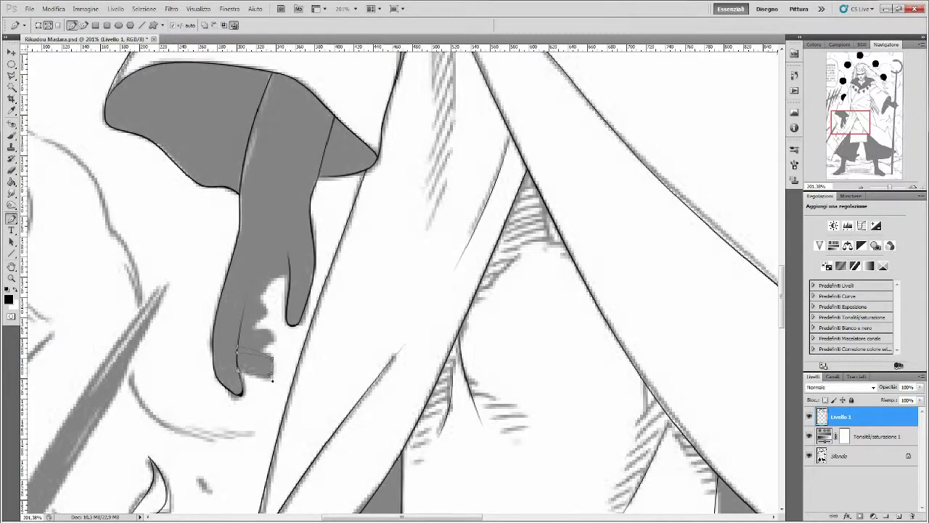
left_click(273, 360)
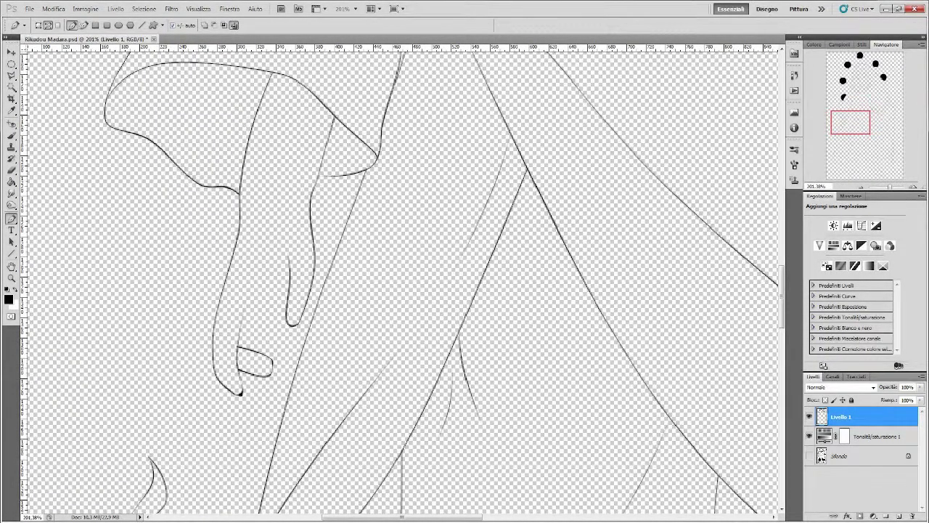
- Fill the fingertip and the gap between the lower fingers with grey
key("alt+BackSpace")
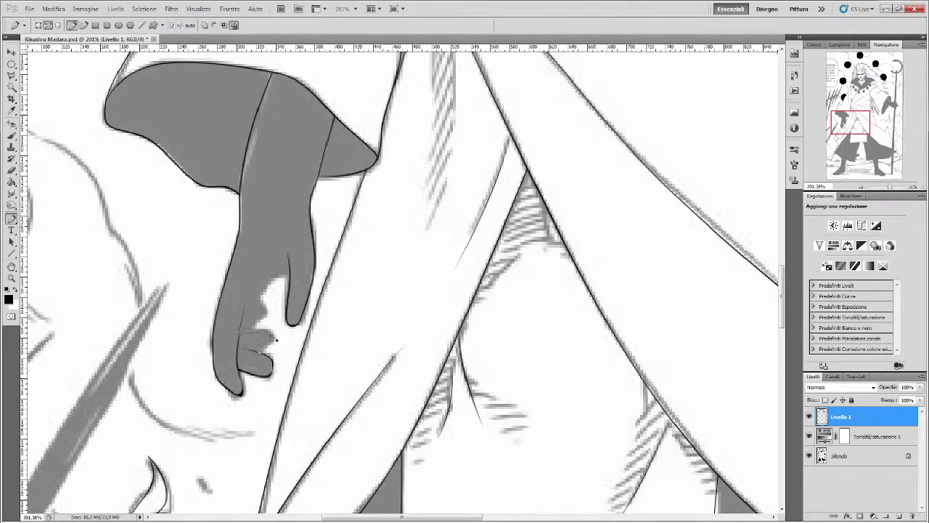
left_click(275, 340)
key("alt+BackSpace")
key("alt+BackSpace")
- Adjust the curve of the hand's edge path, toggling the shading to check the line art
left_click(279, 279)
key("ctrl+comma")
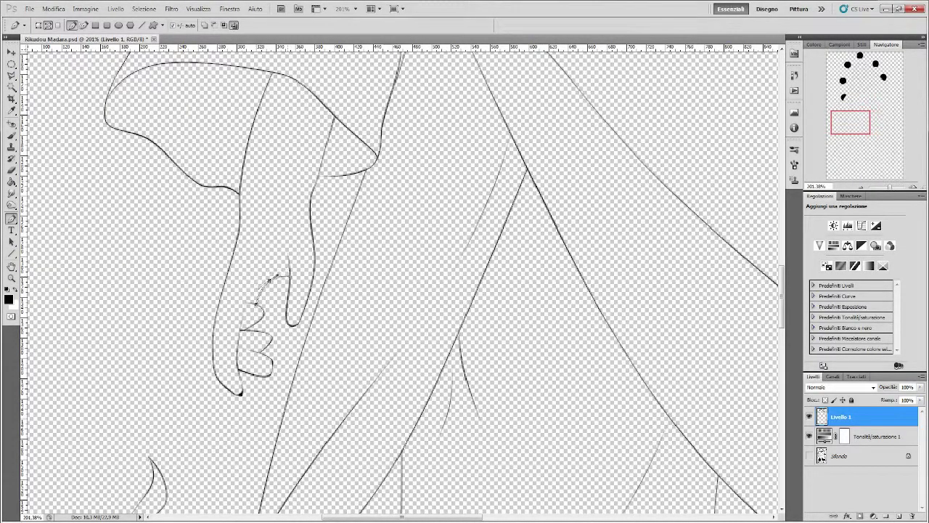
key("ctrl+comma")
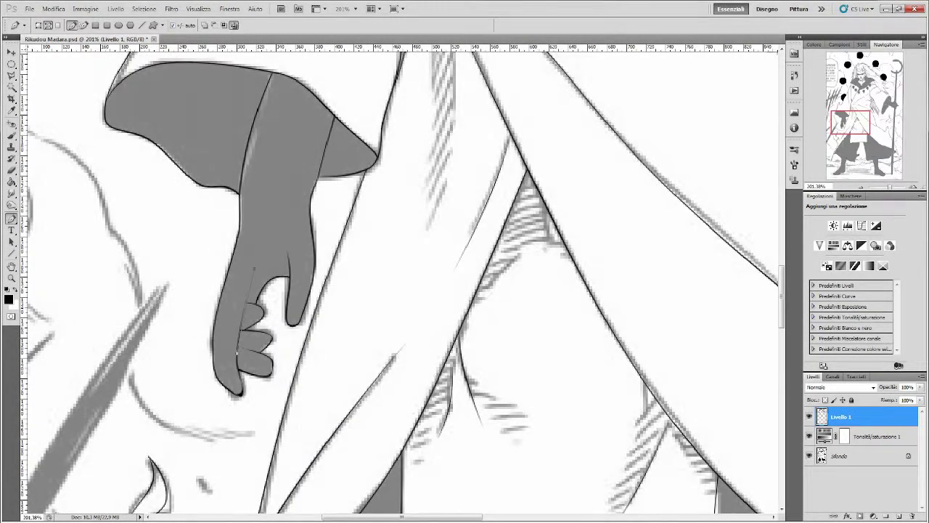
left_click_drag(236, 352, 238, 350)
key("ctrl+comma")
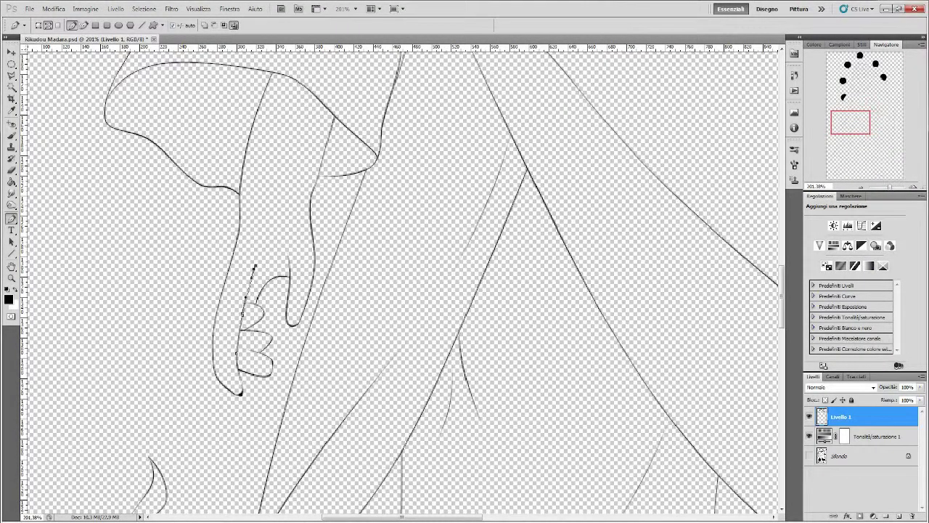
scroll(399, 211, "down", 5)
scroll(399, 211, "up", 5)
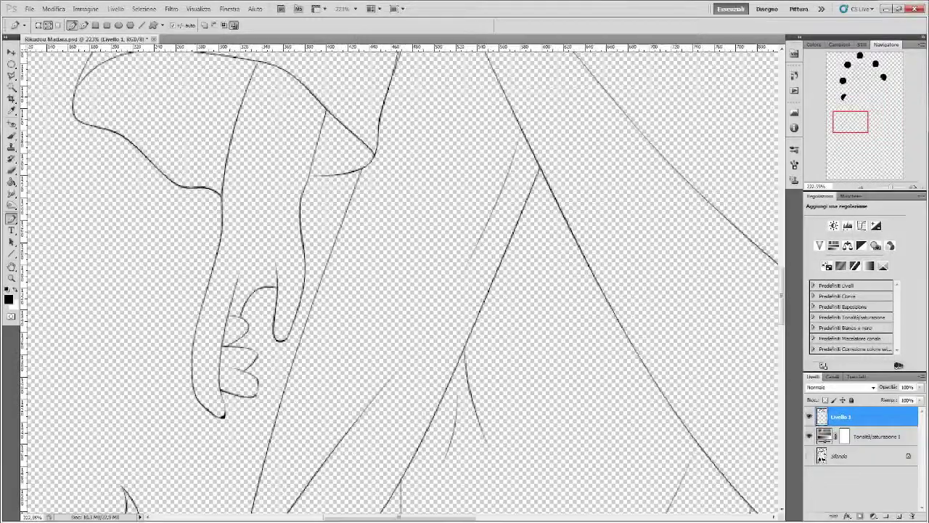
left_click(810, 455)
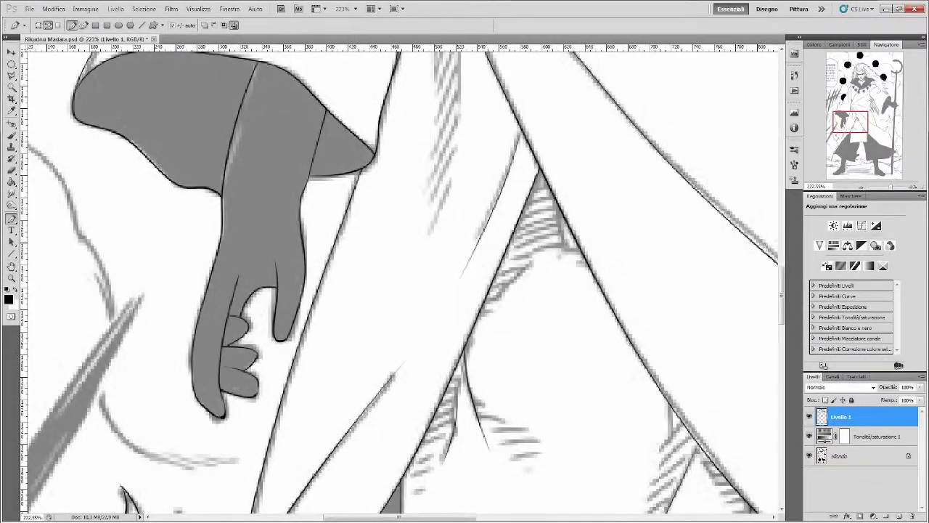
- Erase the stray dark line inside the grey cloth
key("e")
key("p")
key("ctrl+h")
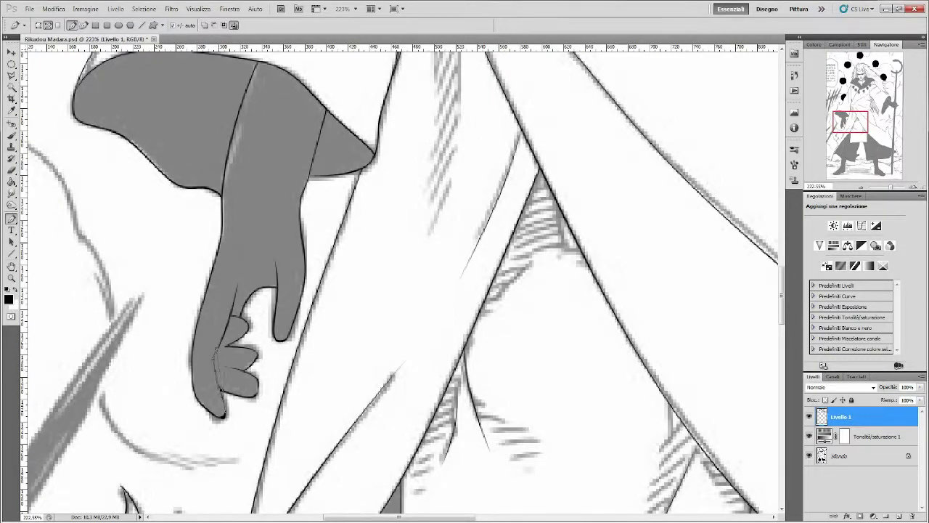
left_click(53, 8)
key("Escape")
key("e")
left_click_drag(254, 67, 223, 187)
key("p")
- Trace the cloth fold line and erase the old finger strokes
left_click(221, 195)
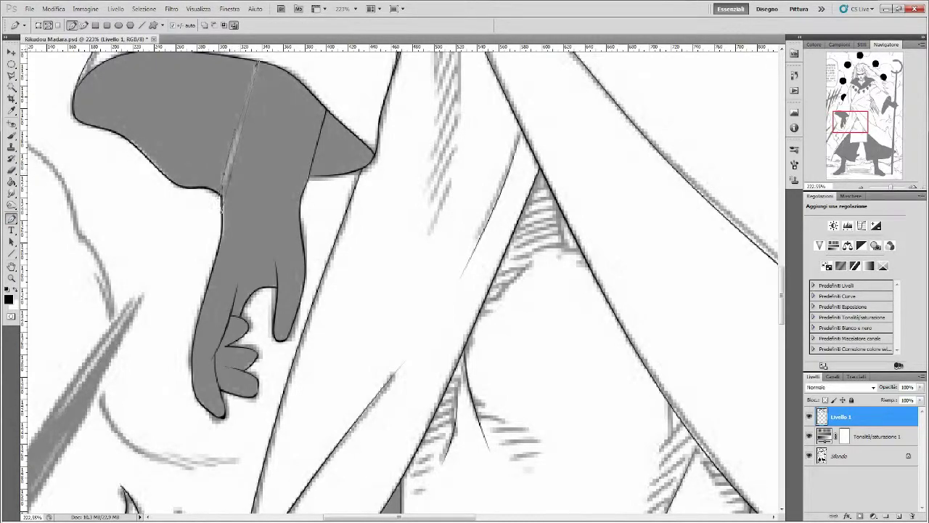
left_click(809, 455)
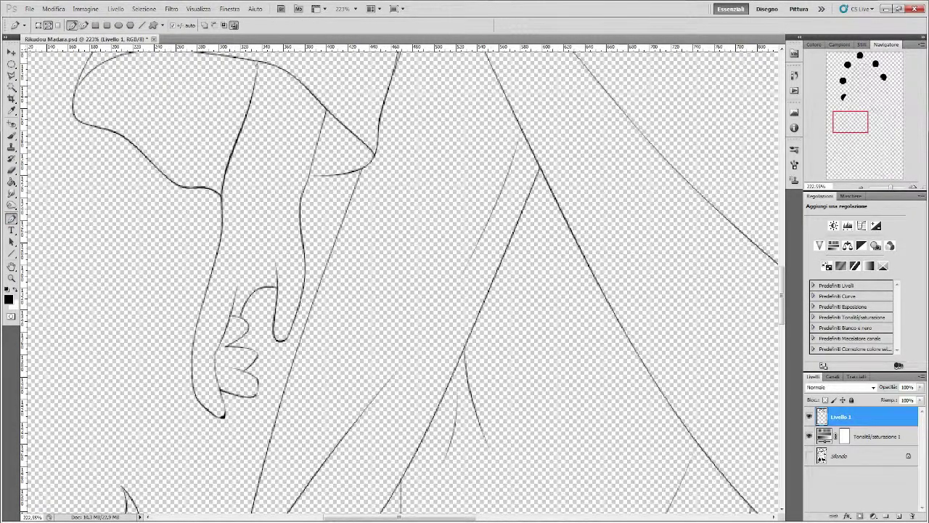
left_click(29, 8)
key("Escape")
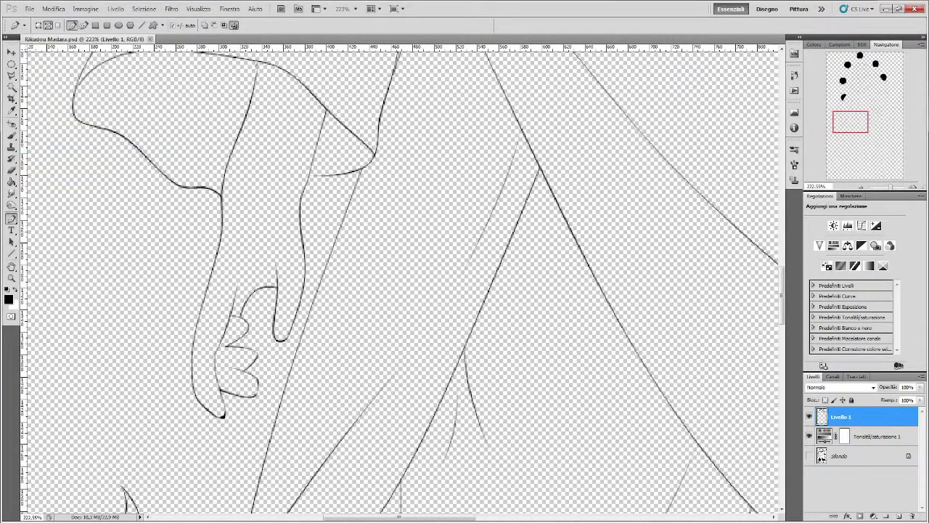
key("e")
left_click_drag(237, 296, 244, 338)
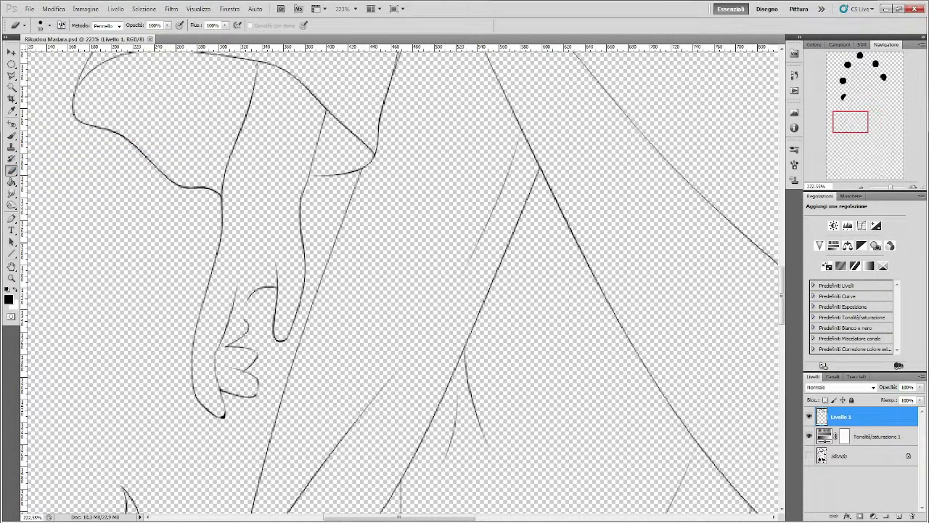
key("p")
- Trace a new finger outline path and ink it as a black line, comparing before and after
left_click(247, 297)
left_click(227, 346)
left_click(256, 332)
left_click(260, 337)
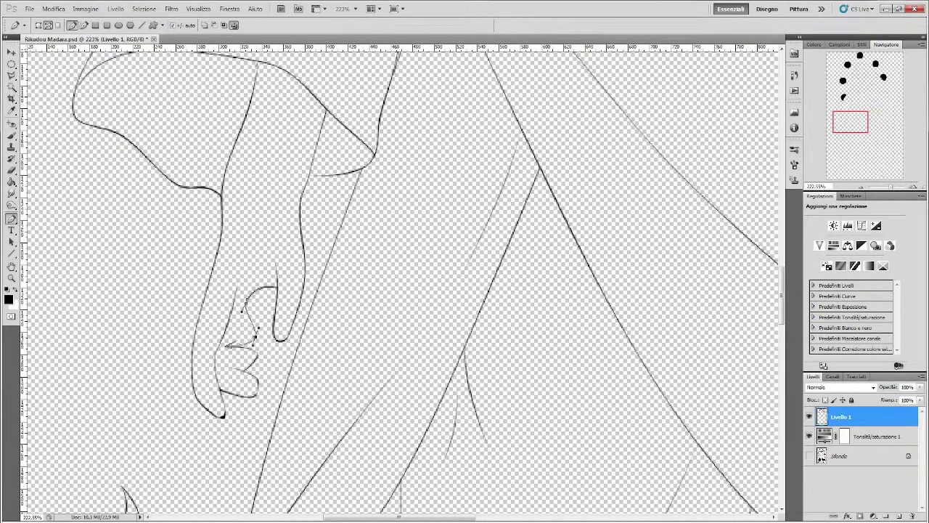
left_click(249, 300)
key("Return")
key("ctrl+z")
key("ctrl+z")
key("ctrl+z")
key("ctrl+z")
key("alt+f")
key("Escape")
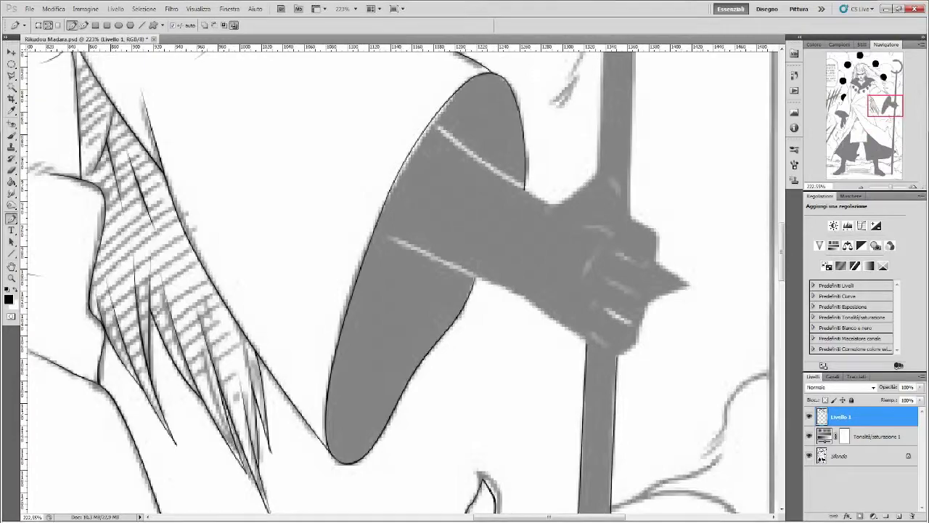
- Trace the gripping hand's knuckles and lower finger with a path and ink it in black
left_click(653, 263)
left_click(654, 237)
left_click(587, 173)
left_click_drag(632, 220, 627, 216)
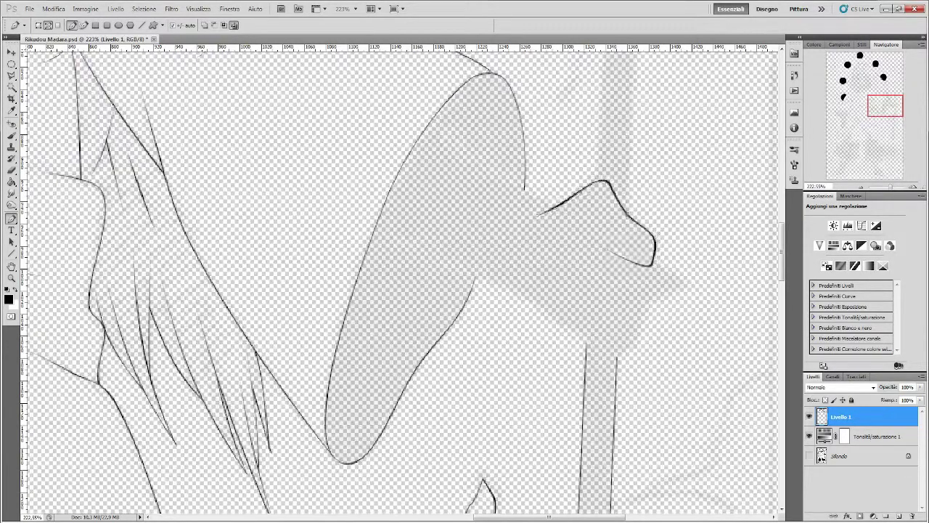
left_click_drag(609, 182, 597, 175)
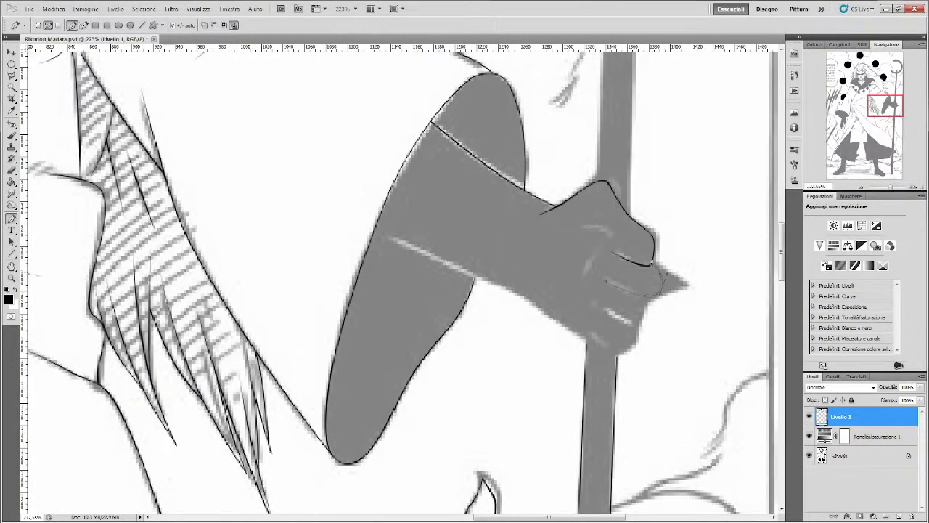
left_click_drag(604, 282, 591, 279)
left_click_drag(644, 318, 651, 299)
key("Return")
- Path and ink the forearm's lower edge, then undo the stroke to rework it
left_click_drag(630, 356, 707, 381)
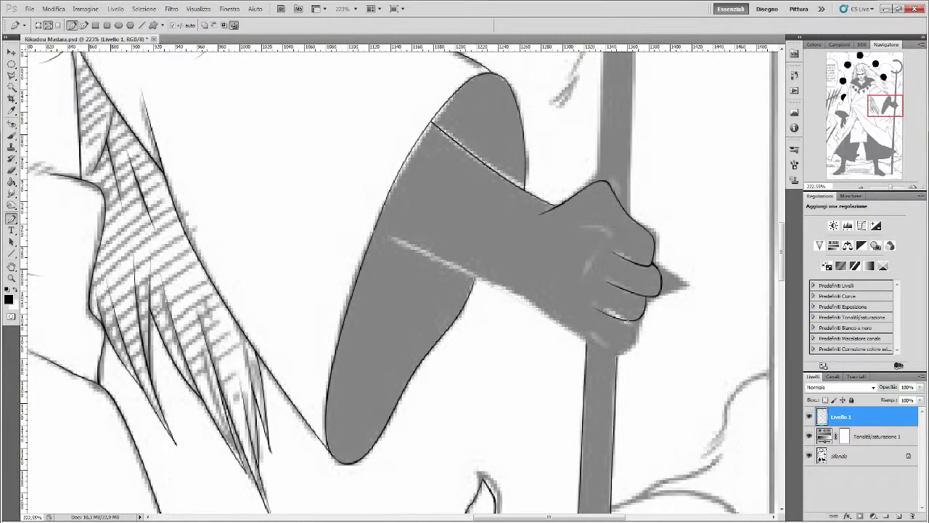
left_click(810, 455)
left_click_drag(433, 259, 435, 257)
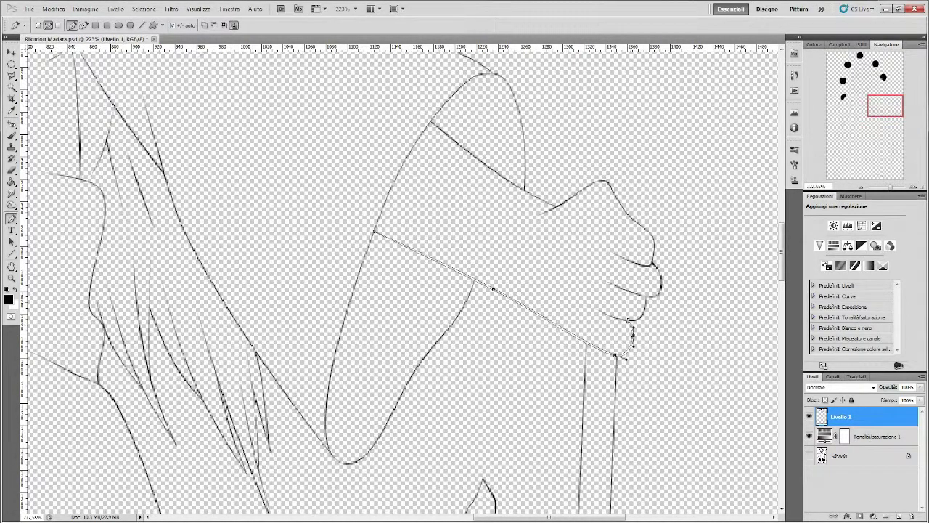
key("Return")
key("ctrl+z")
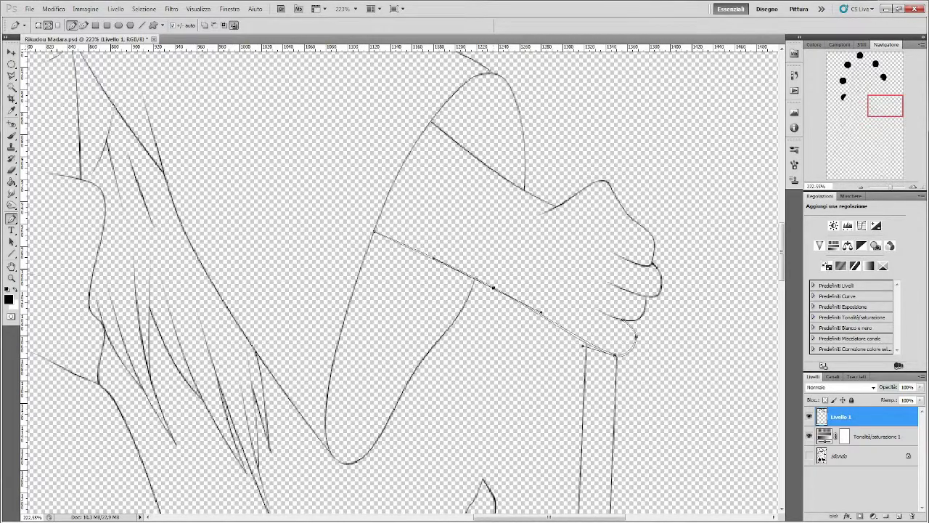
scroll(400, 283, "up", 3)
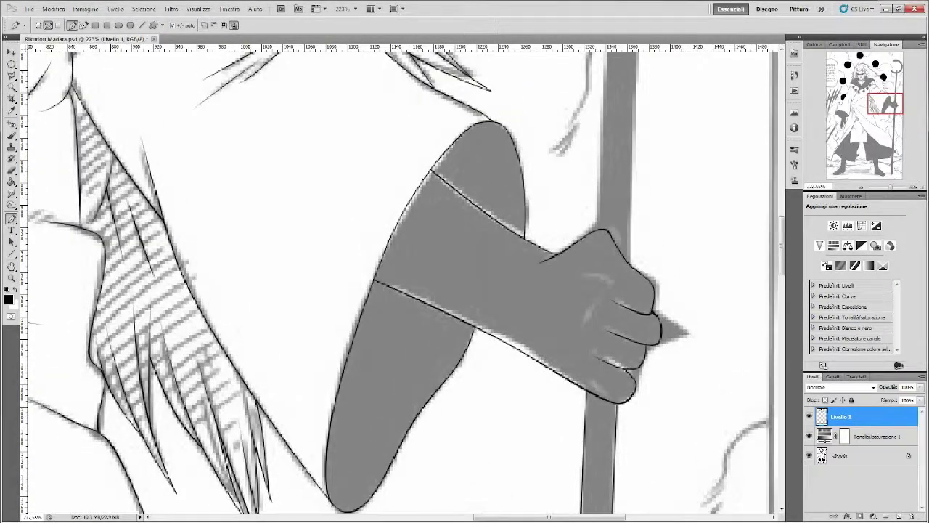
- Draw trial staff-edge lines on a new layer, then delete that Livello 2 layer
key("u")
key("ctrl+shift+alt+n")
left_click_drag(607, 58, 587, 501)
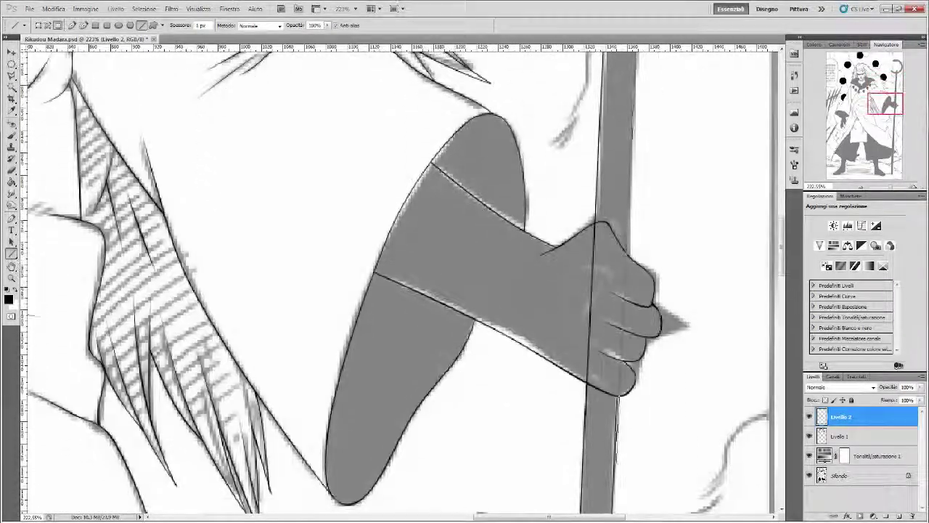
left_click_drag(637, 51, 616, 479)
key("b")
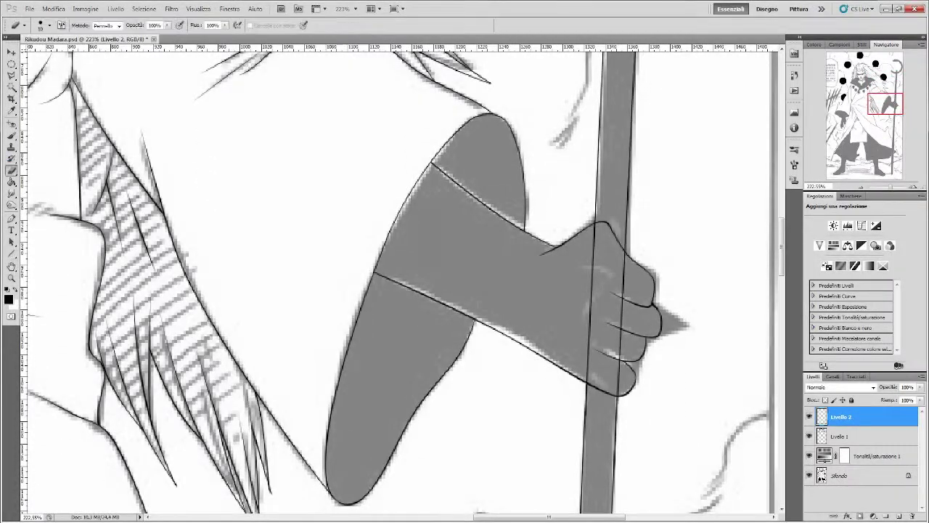
right_click(842, 417)
left_click(842, 230)
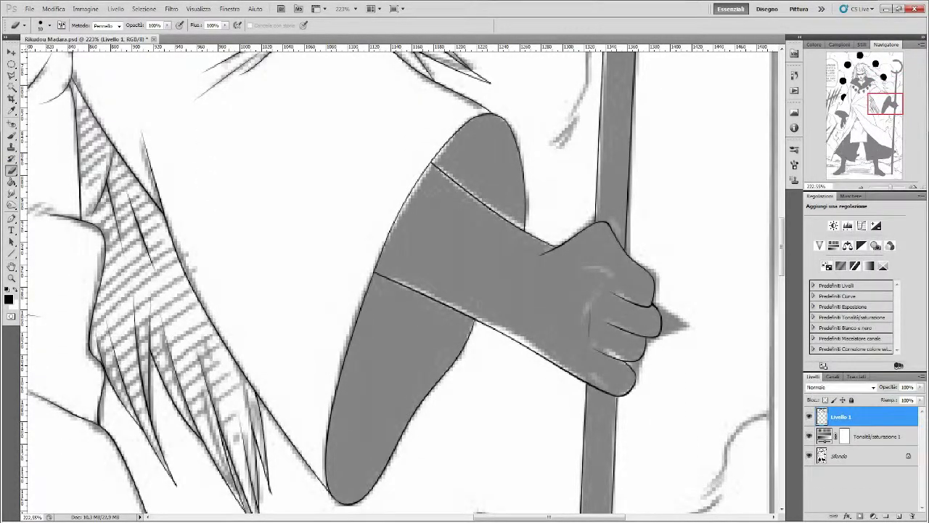
key("p")
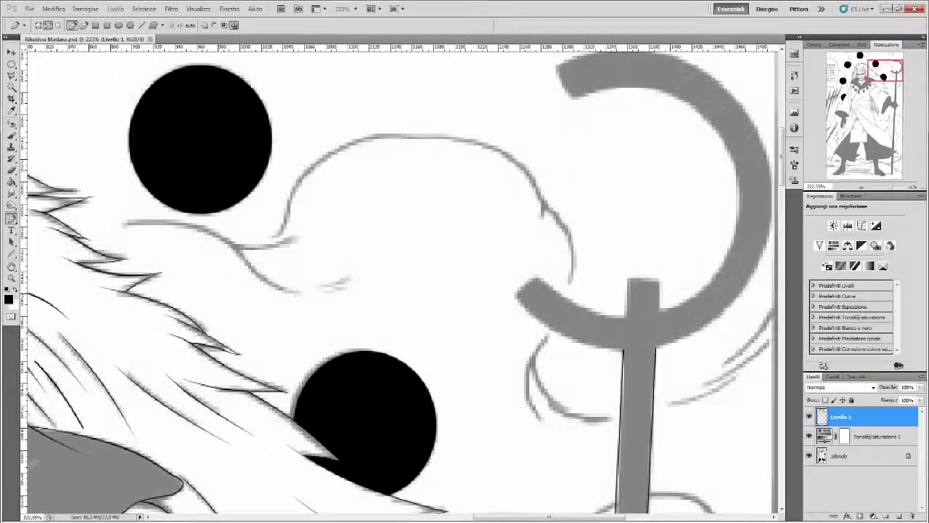
- Trace a path from the staff top along the crescent's outer and inner edges, checking the line art
scroll(559, 81, "up", 1)
left_click(559, 105)
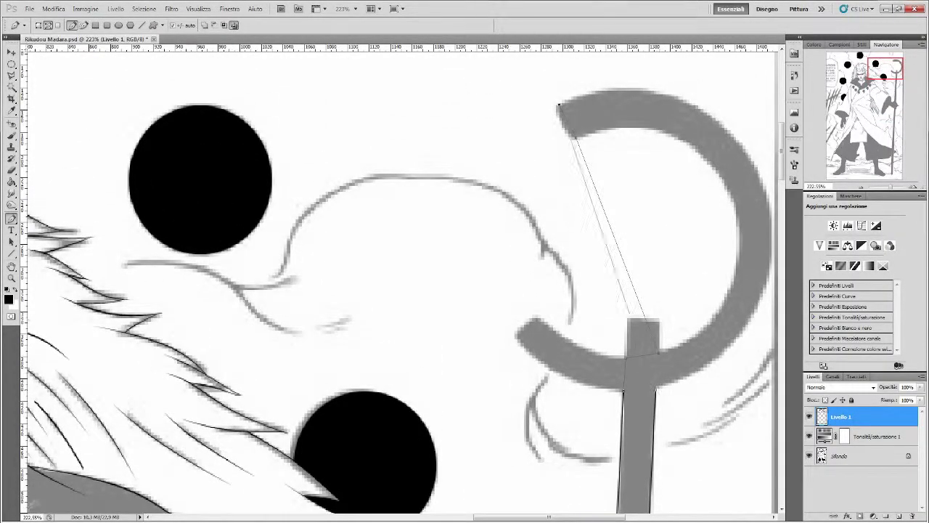
left_click_drag(769, 218, 711, 55)
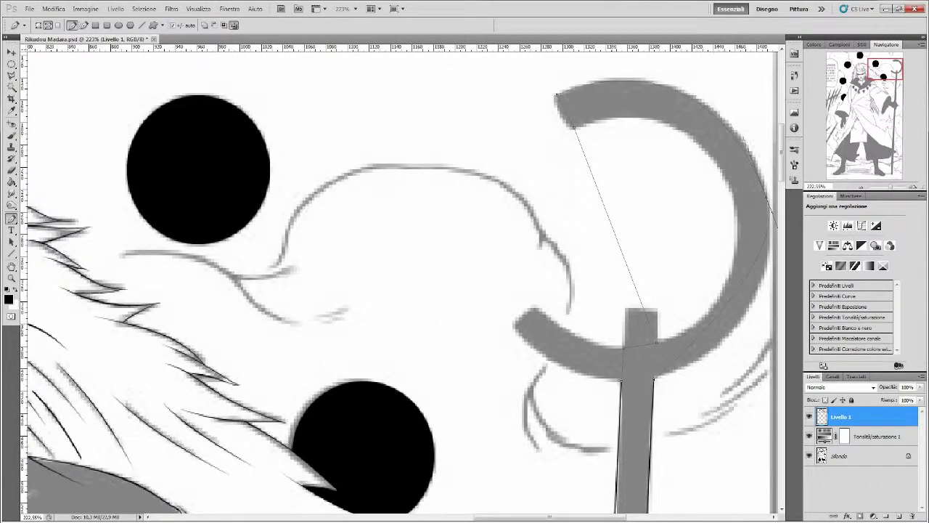
left_click_drag(730, 190, 695, 76)
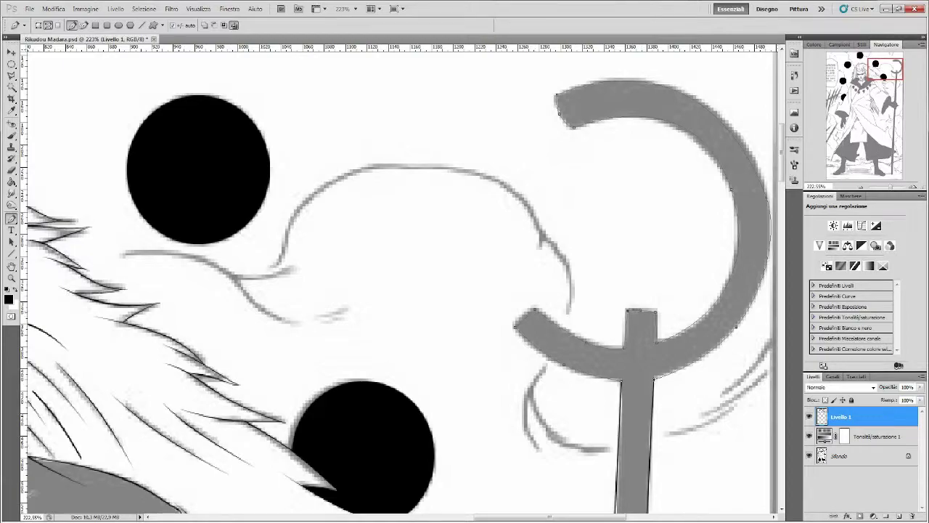
right_click(367, 210)
key("Escape")
left_click_drag(747, 167, 766, 290)
scroll(399, 283, "right", 2)
scroll(399, 283, "up", 2)
scroll(399, 283, "up", 1)
left_click(809, 455)
left_click_drag(890, 187, 880, 186)
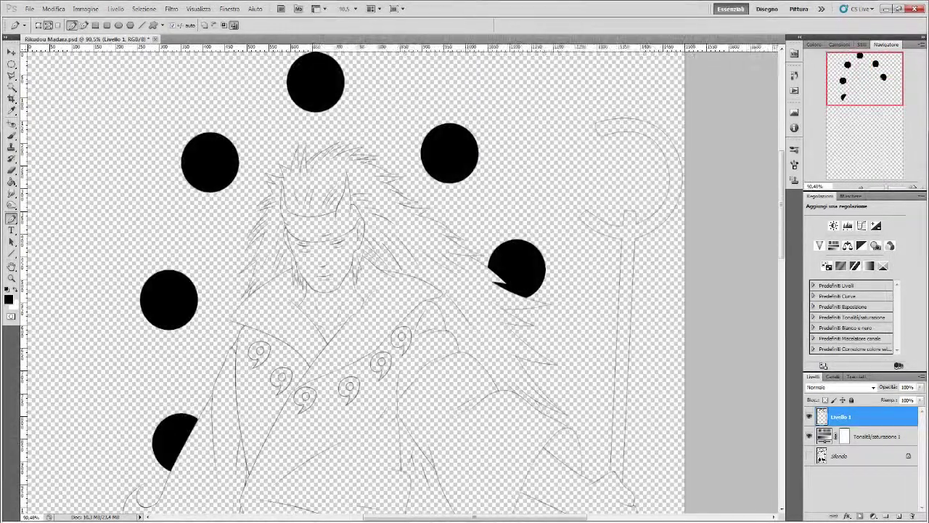
- Toggle the background and circles layers to check lines, zooming in on the gripping hand
left_click(809, 455)
left_click(809, 416)
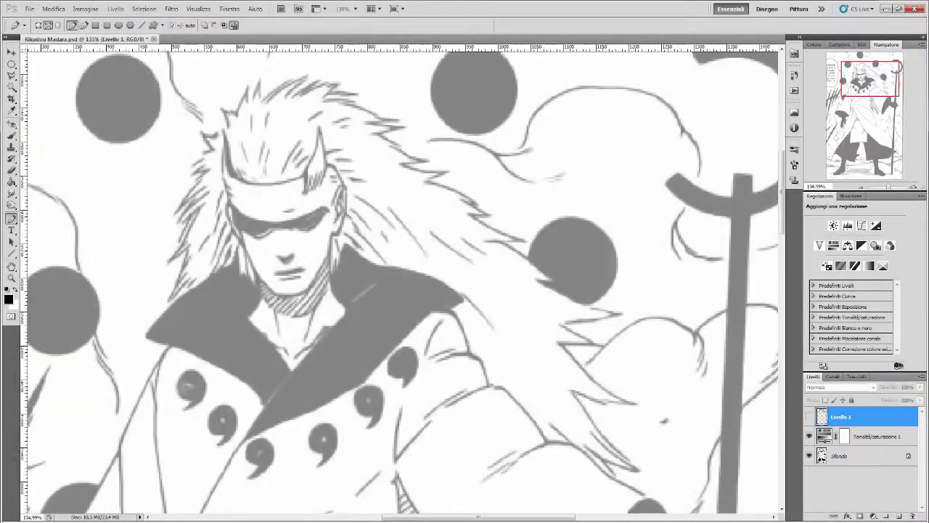
left_click_drag(880, 187, 888, 186)
scroll(399, 284, "up", 4)
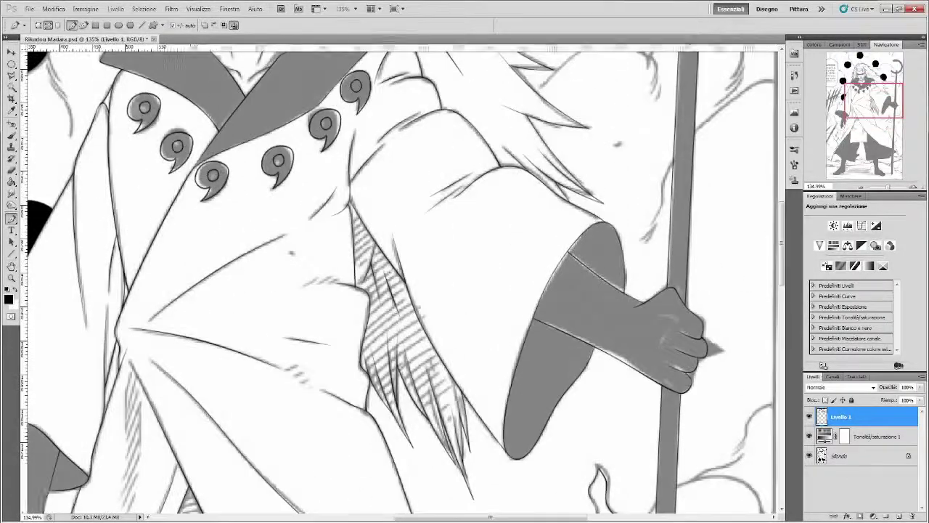
left_click(809, 455)
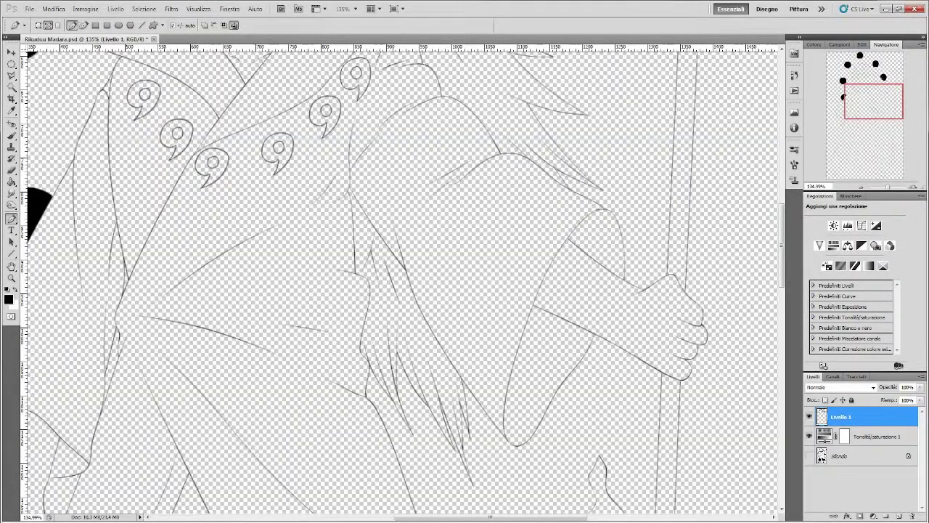
left_click_drag(888, 186, 894, 187)
scroll(399, 283, "up", 3)
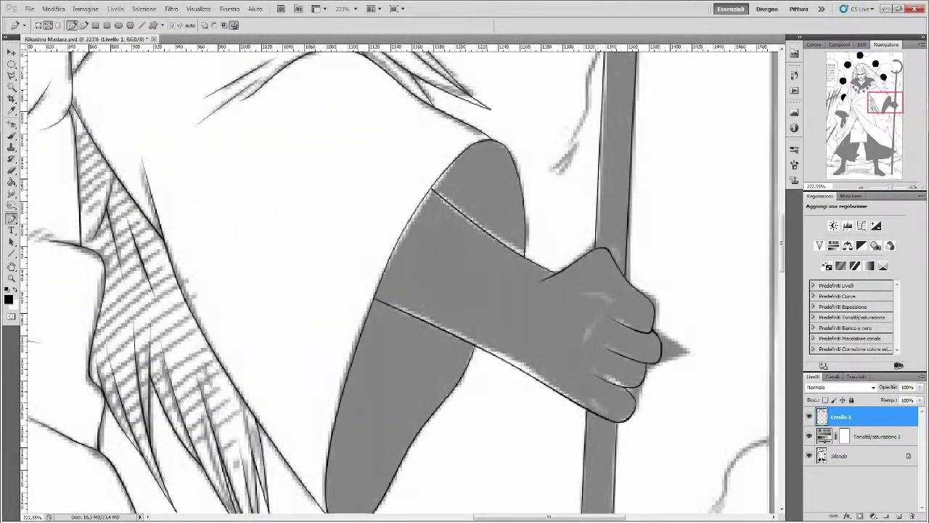
scroll(399, 283, "down", 1)
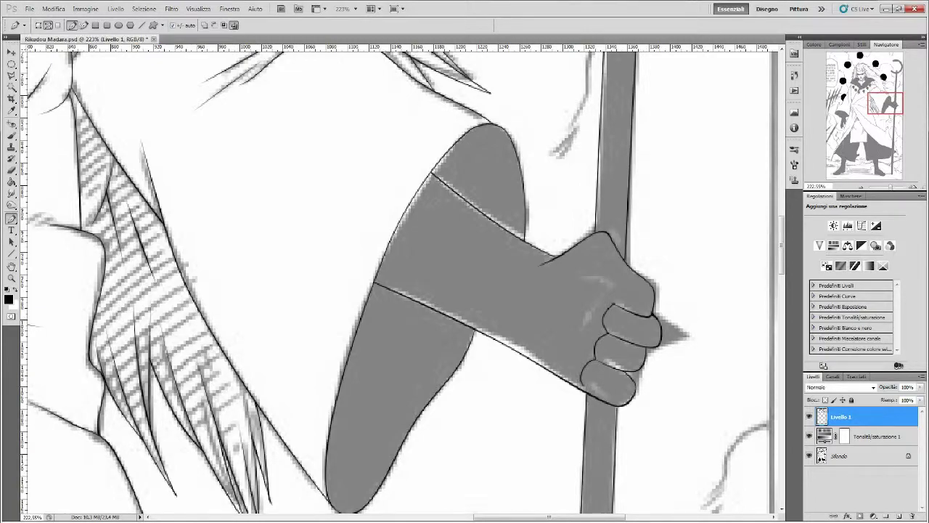
- Draw both staff edges across the fist on a new layer and erase them over the fingers
key("ctrl+shift+alt+n")
key("u")
left_click_drag(596, 231, 585, 399)
left_click_drag(615, 231, 623, 405)
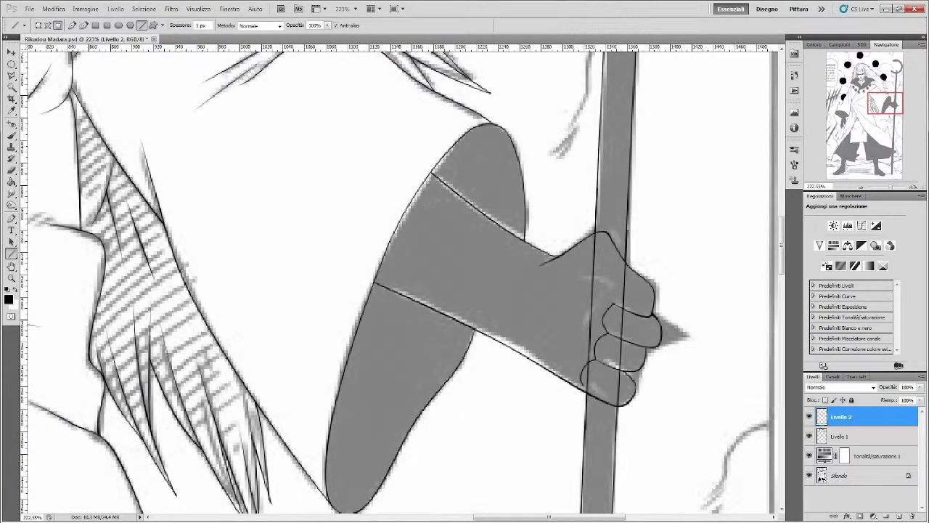
key("e")
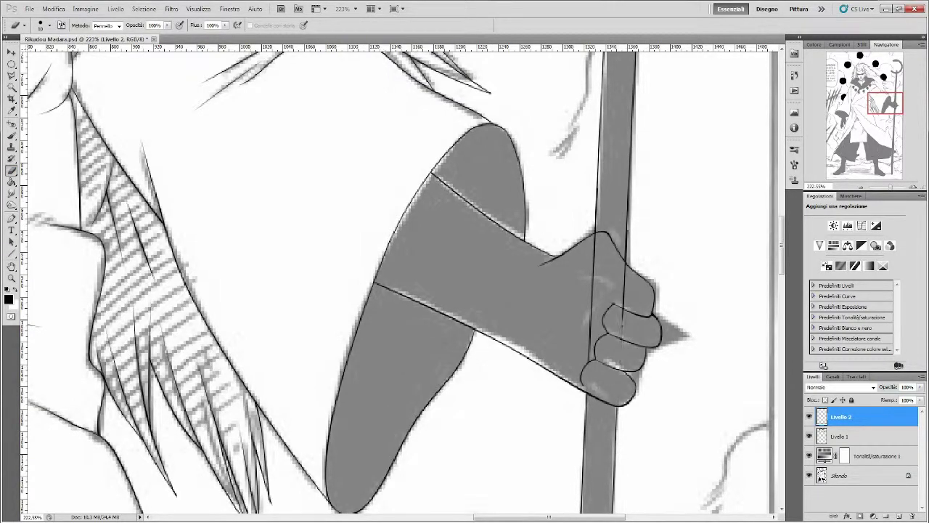
key("alt+bracketleft")
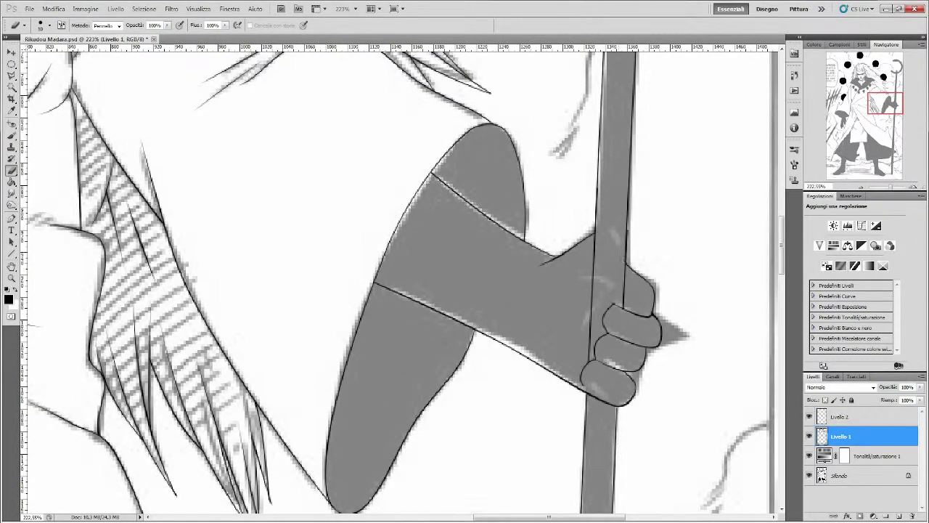
key("alt+bracketright")
- Merge the staff lines down into Livello 1 and save the drawing
scroll(403, 283, "down", 1)
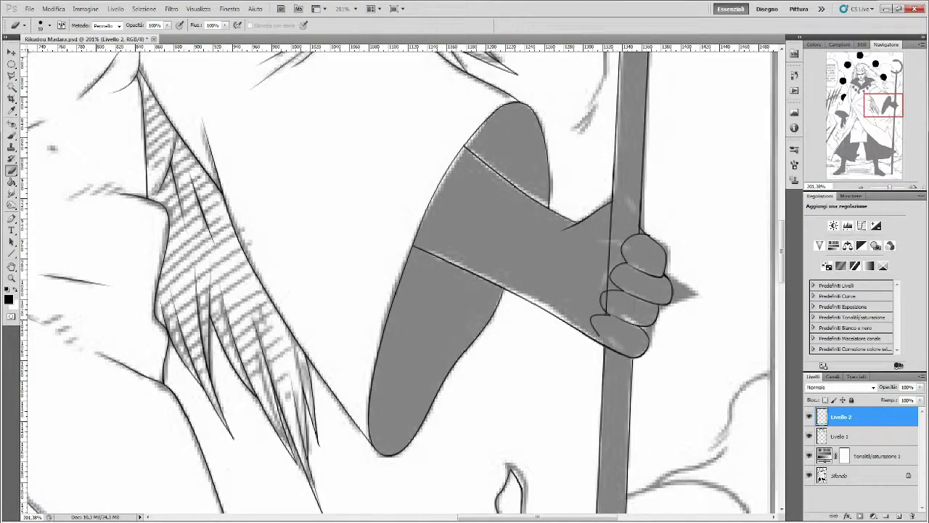
scroll(403, 283, "down", 3)
scroll(403, 283, "up", 2)
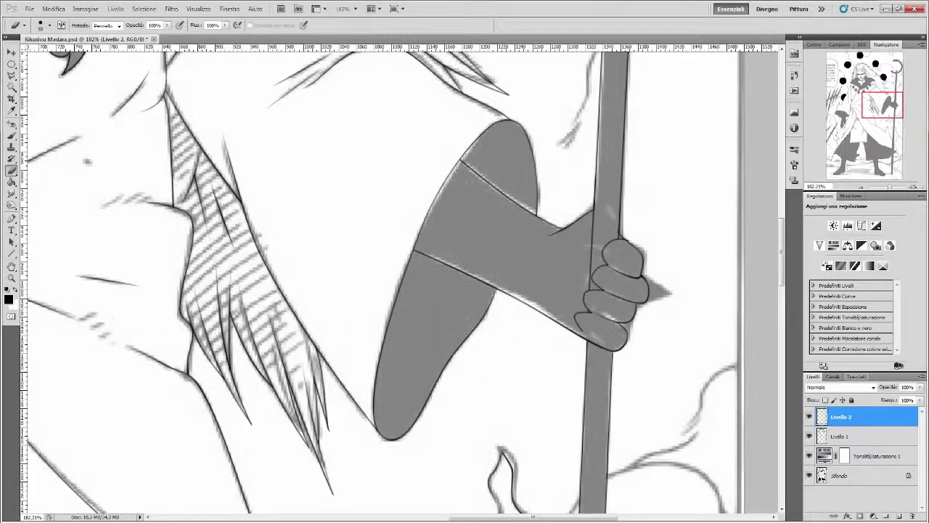
key("ctrl+e")
left_click(29, 9)
left_click(38, 152)
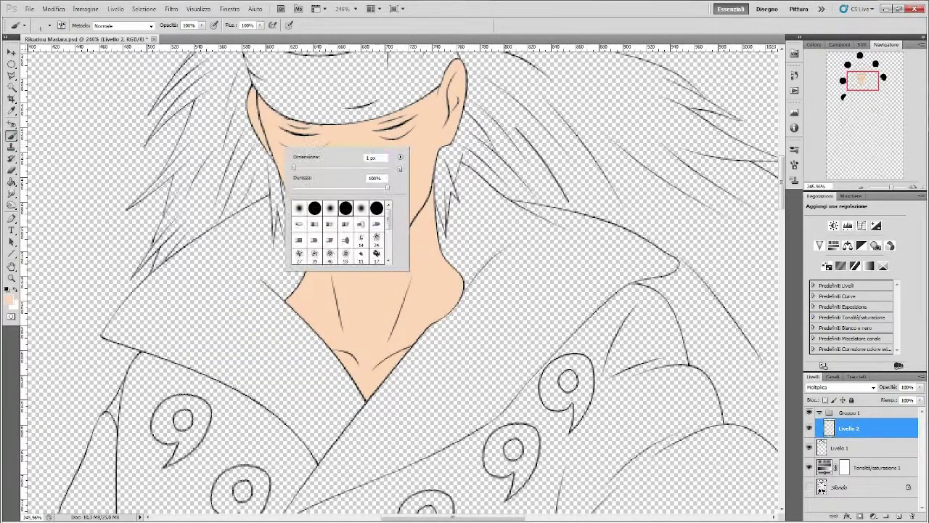
- Apply a Bevel and Emboss effect to the skin layer
key("Return")
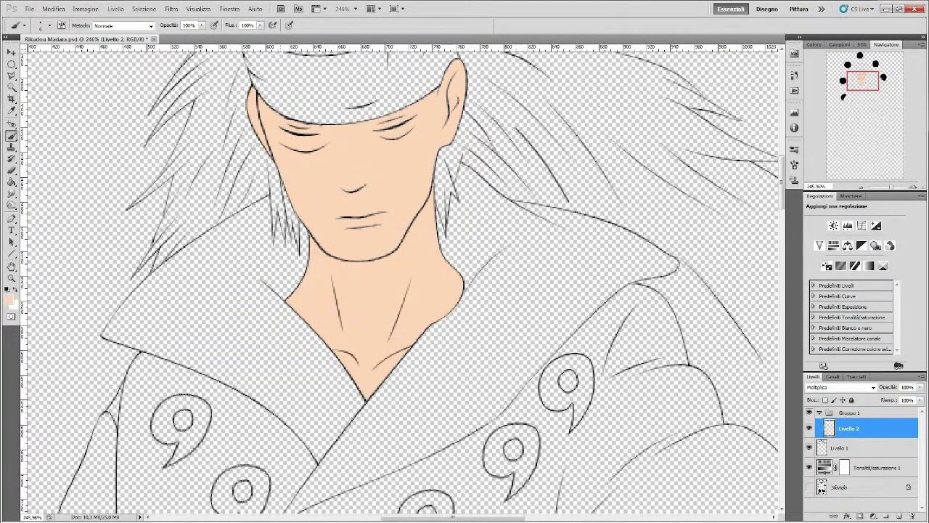
key("g")
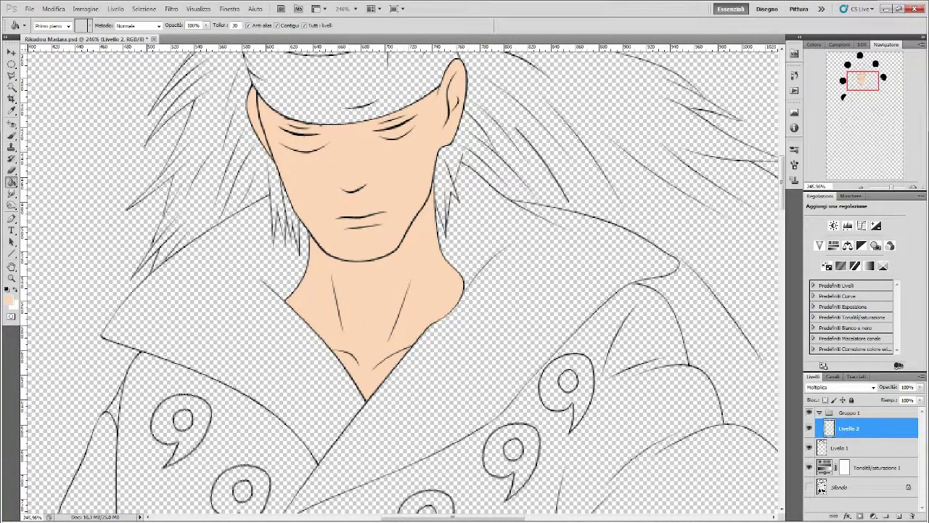
key("b")
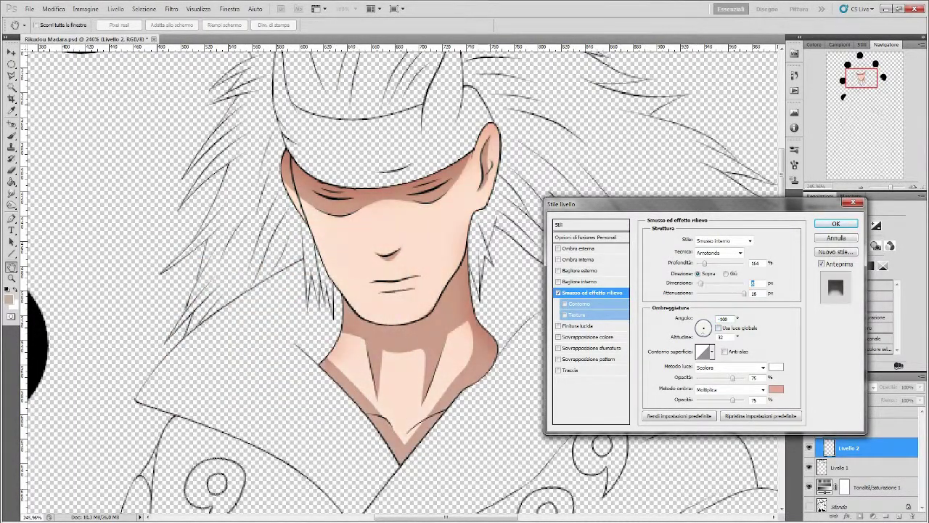
left_click(835, 222)
- Burn the shadow under the headband across the eyes using the Luci range, then switch to Ombre
left_click(12, 204)
left_click(51, 218)
left_click(127, 25)
left_click(108, 51)
left_click_drag(312, 193, 479, 175)
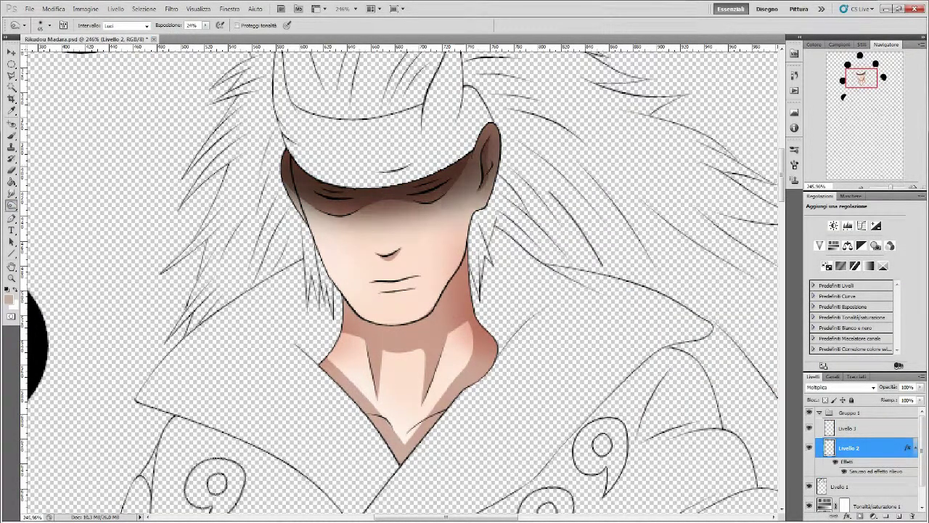
key("ctrl+0")
scroll(392, 254, "up", 3)
left_click(11, 205)
left_click(51, 218)
right_click(417, 316)
key("Escape")
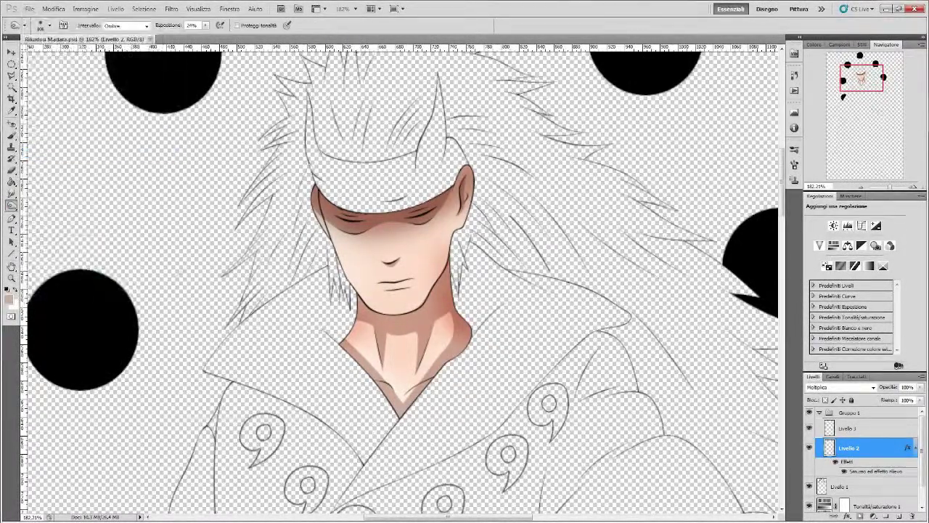
- Set the new hair layer to Multiply and choose a light brown paint colour
left_click(842, 387)
left_click(817, 160)
left_click(9, 297)
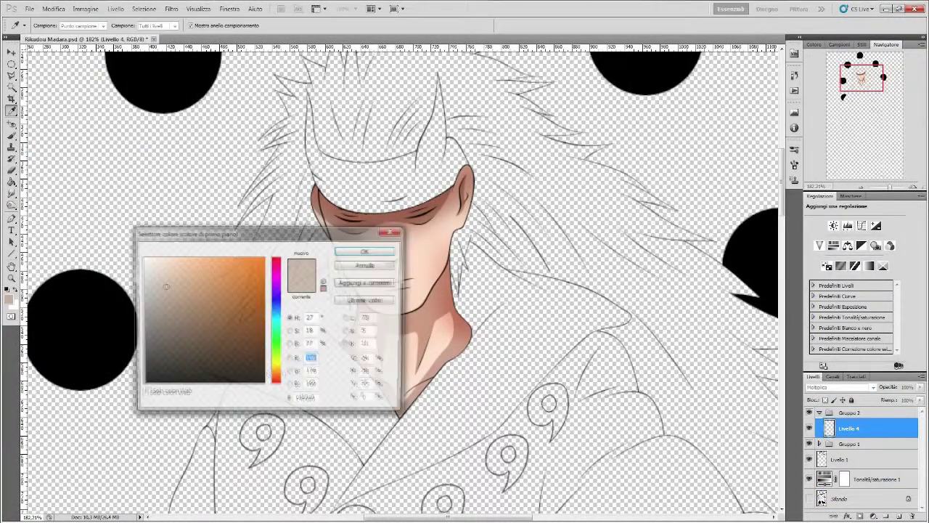
left_click(373, 228)
- Flood-fill the first hair regions light brown, undoing two stray background fills
key("g")
scroll(464, 290, "up", 1)
left_click(552, 181)
left_click(181, 218)
key("ctrl+z")
left_click(165, 163)
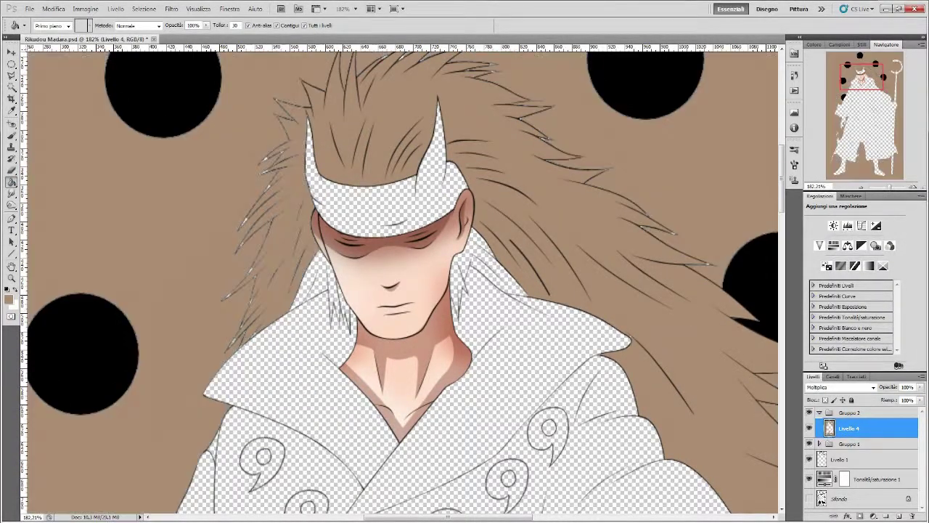
scroll(165, 163, "up", 5)
key("ctrl+z")
scroll(399, 283, "down", 2)
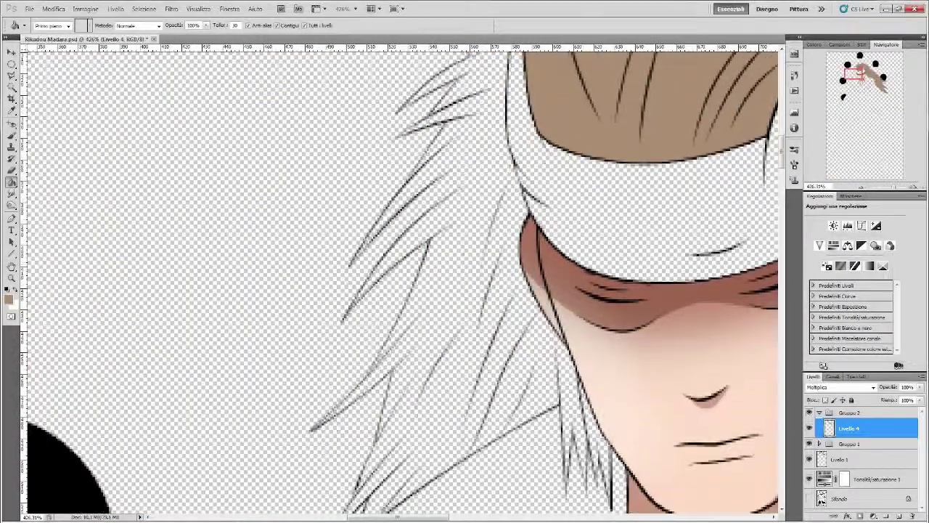
left_click(842, 499)
- Reset the default colours, check line-art layer Livello 1, then return to the hair layer
key("d")
key("p")
left_click(405, 218)
key("Return")
key("alt+bracketright")
key("alt+bracketright")
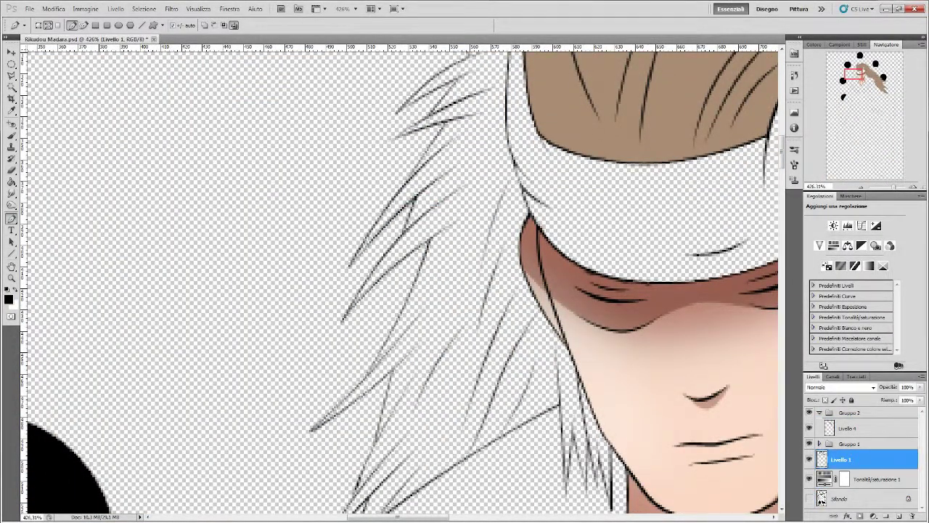
key("alt+bracketright")
key("alt+bracketright")
- Fill the left spikes, the strands, the gaps between them and the lower locks light brown
key("g")
left_click(450, 181)
left_click(392, 363)
left_click(519, 377)
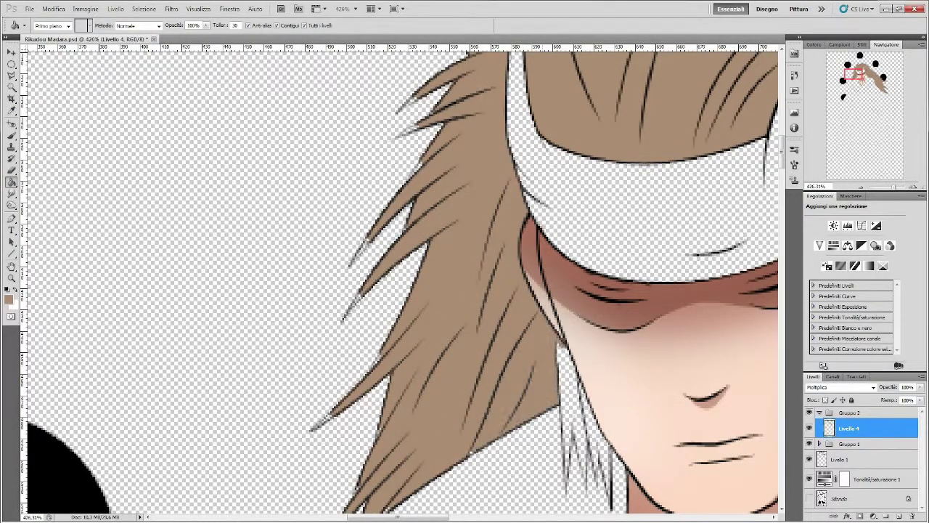
scroll(544, 283, "down", 1)
left_click(573, 406)
left_click(591, 421)
- Draw a thin strand line near the hair tips with the Line tool
key("u")
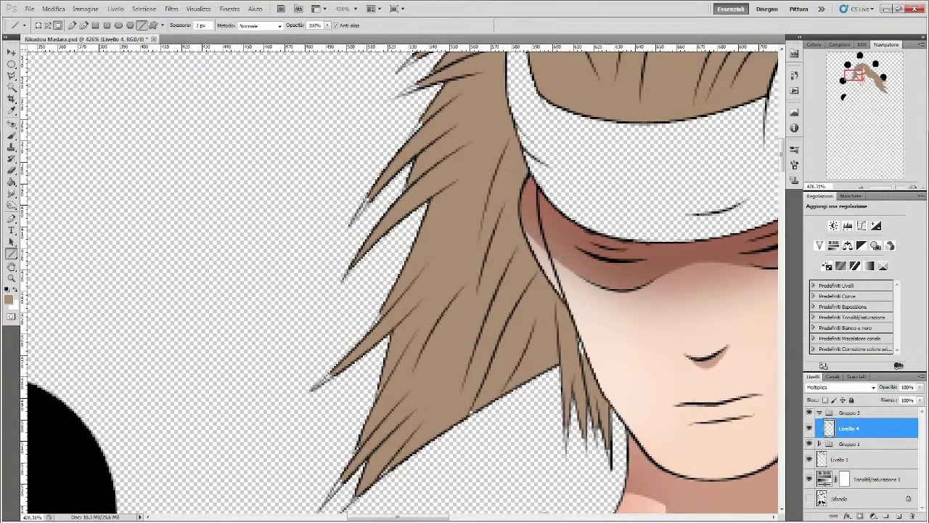
scroll(402, 141, "down", 1)
scroll(377, 243, "down", 1)
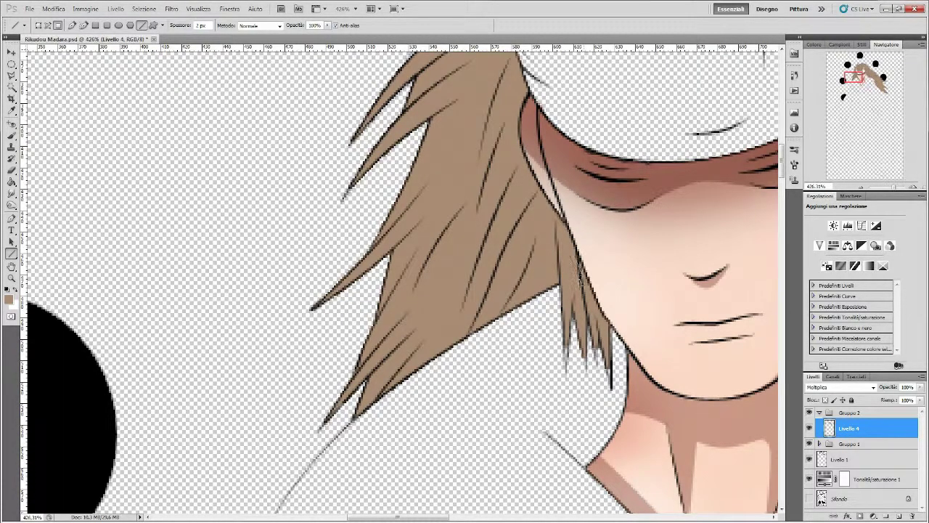
left_click_drag(566, 370, 561, 293)
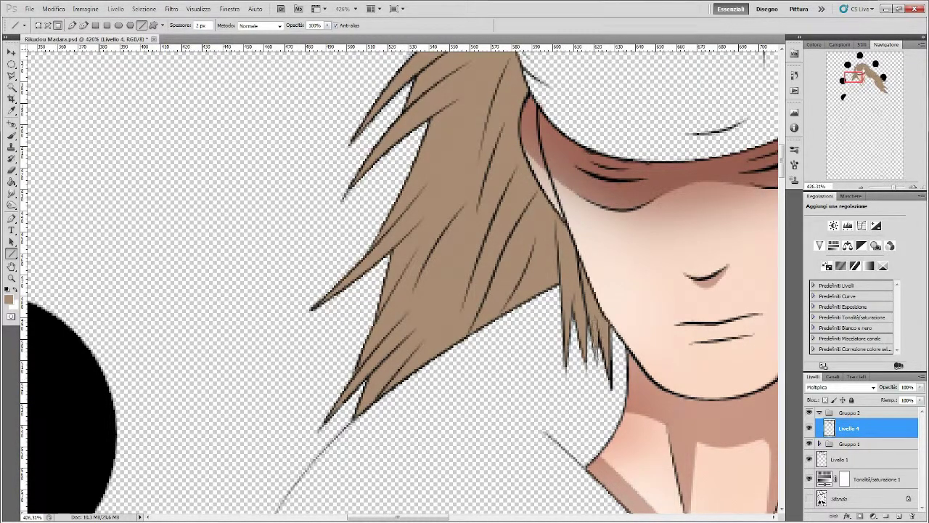
scroll(595, 341, "up", 3)
scroll(595, 341, "up", 2)
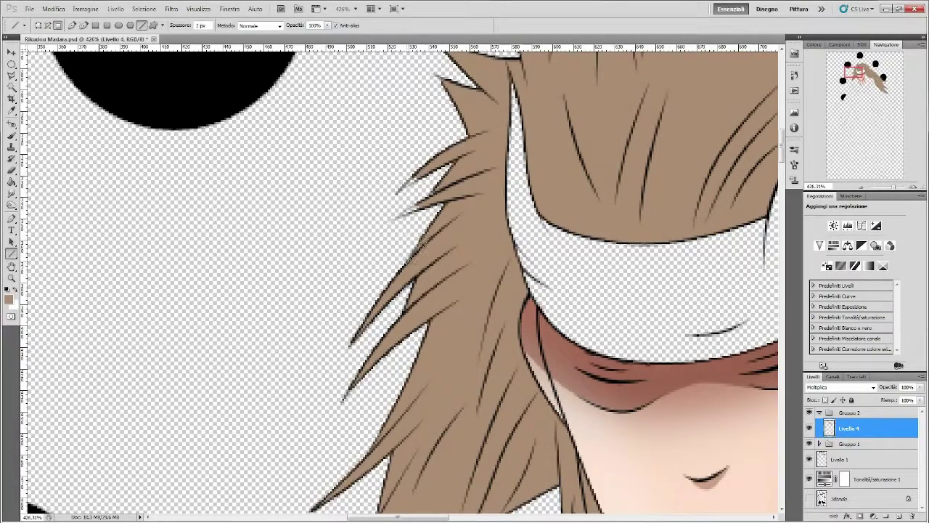
scroll(493, 283, "down", 2)
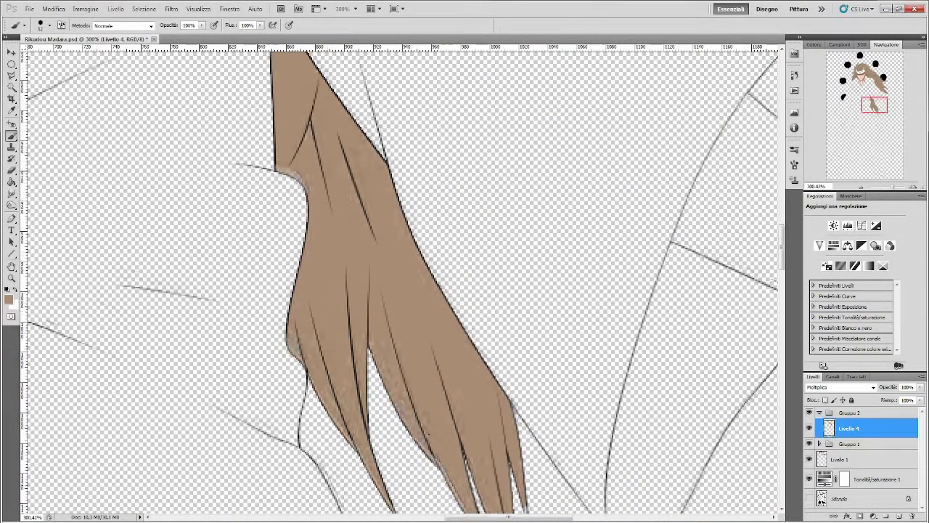
key("u")
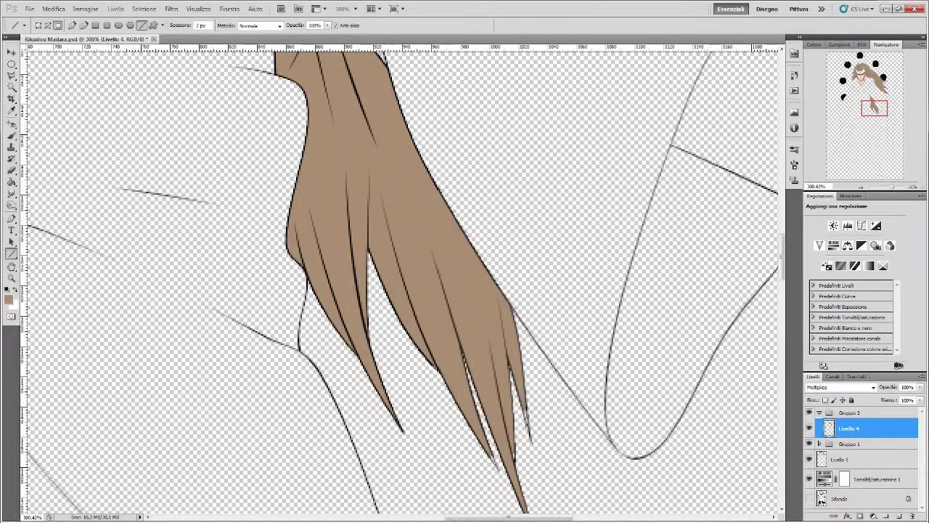
scroll(524, 417, "down", 2)
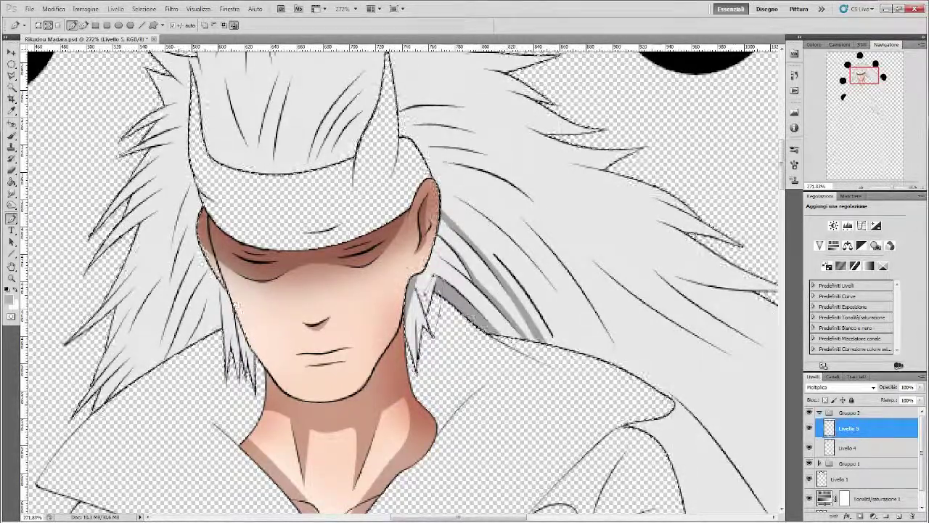
- Trace a curved shadow strand on the right-side hair, fill it grey and delete the path
key("ctrl+Return")
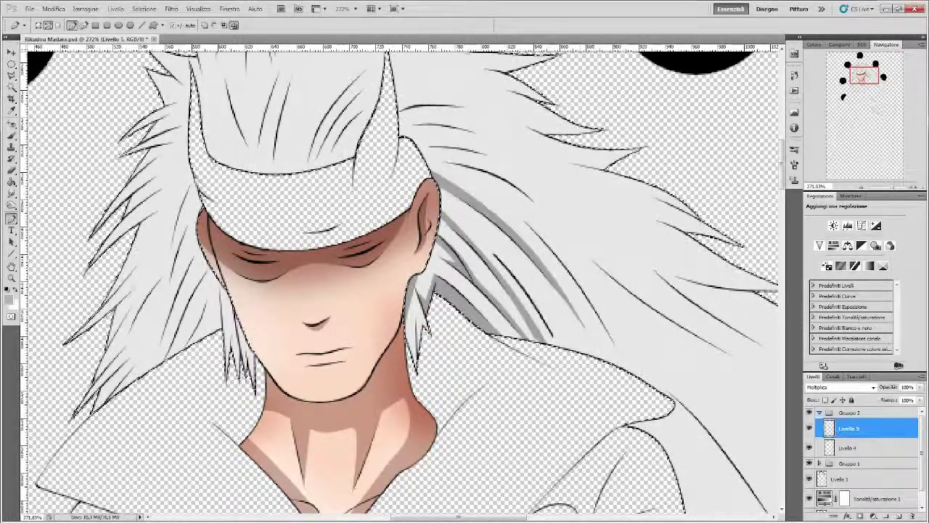
left_click_drag(499, 195, 631, 376)
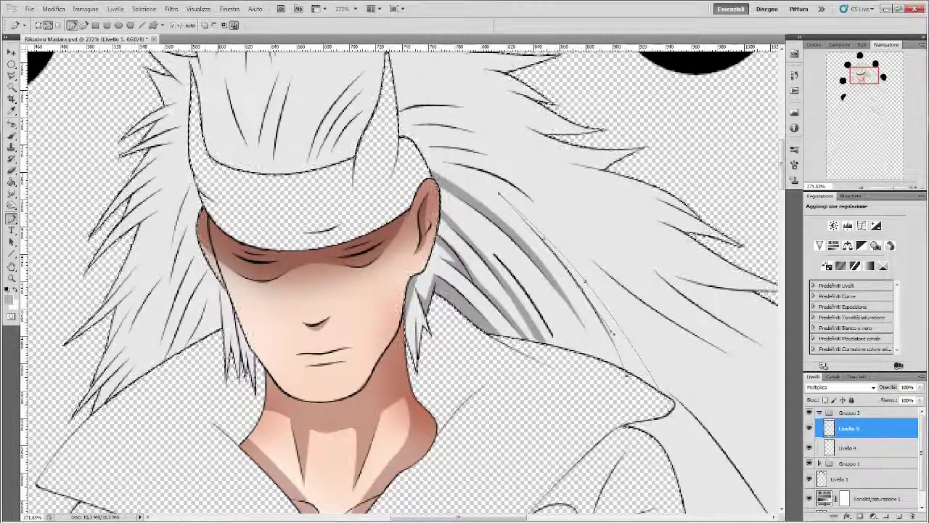
mouse_move(595, 264)
left_mouse_down()
mouse_move(346, 225)
mouse_move(541, 351)
left_mouse_up()
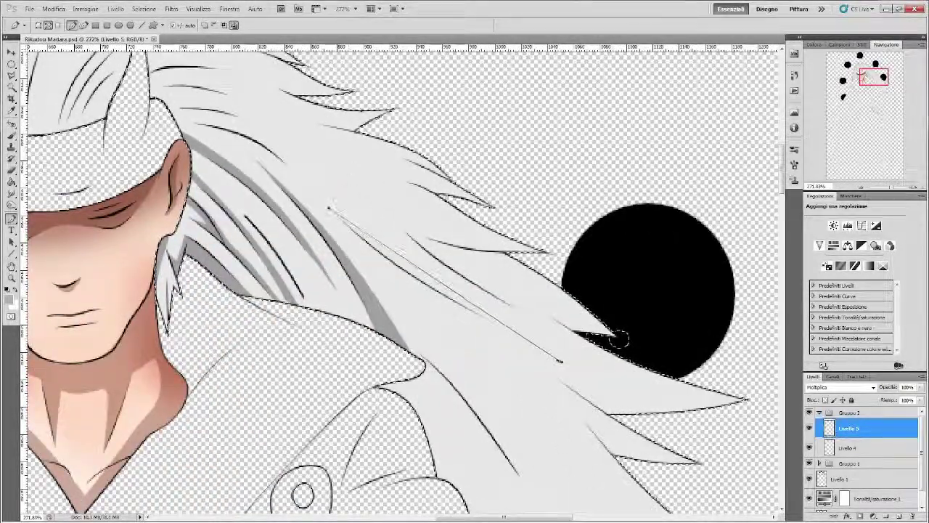
left_click(617, 337)
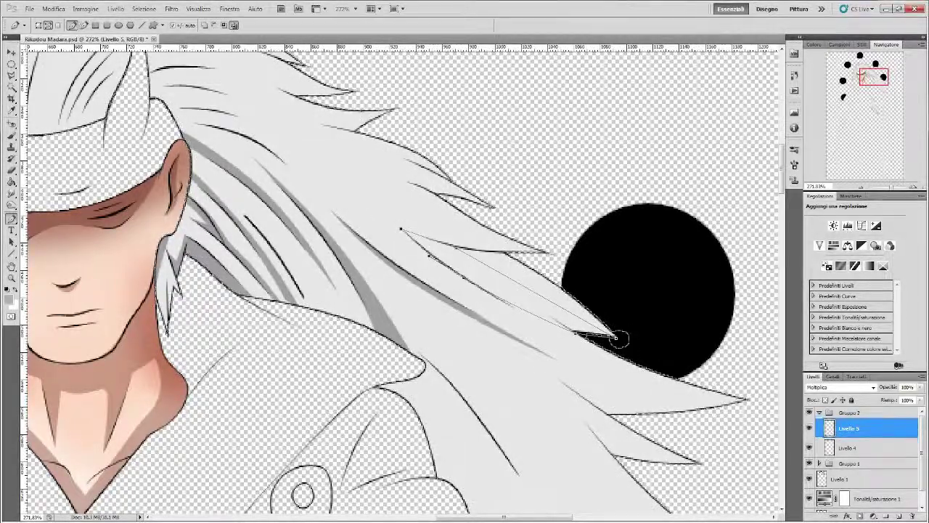
left_click_drag(617, 337, 534, 312)
left_click(617, 337)
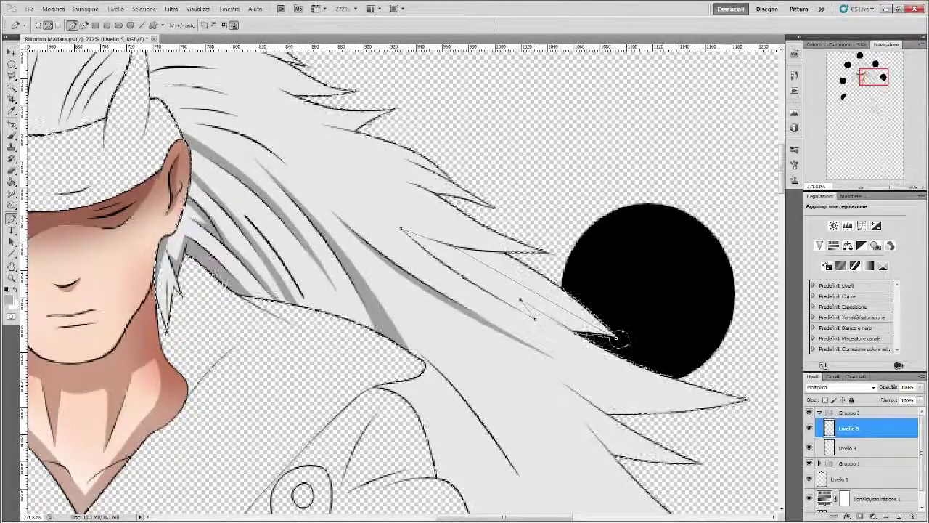
key("ctrl+Return")
key("alt+BackSpace")
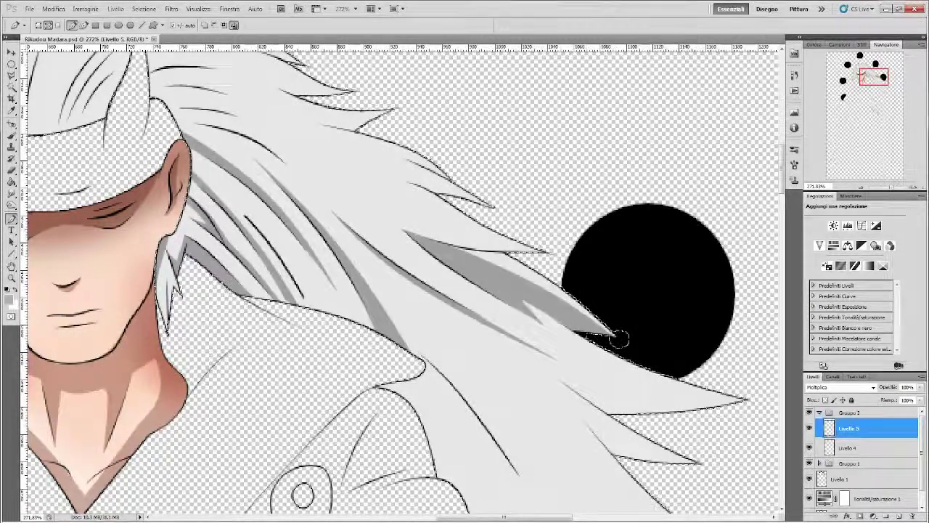
- Add a curved grey shadow strand on the forehead hair
left_click_drag(406, 406, 627, 439)
left_click_drag(261, 79, 366, 170)
left_click(368, 148)
left_click_drag(362, 233, 440, 147)
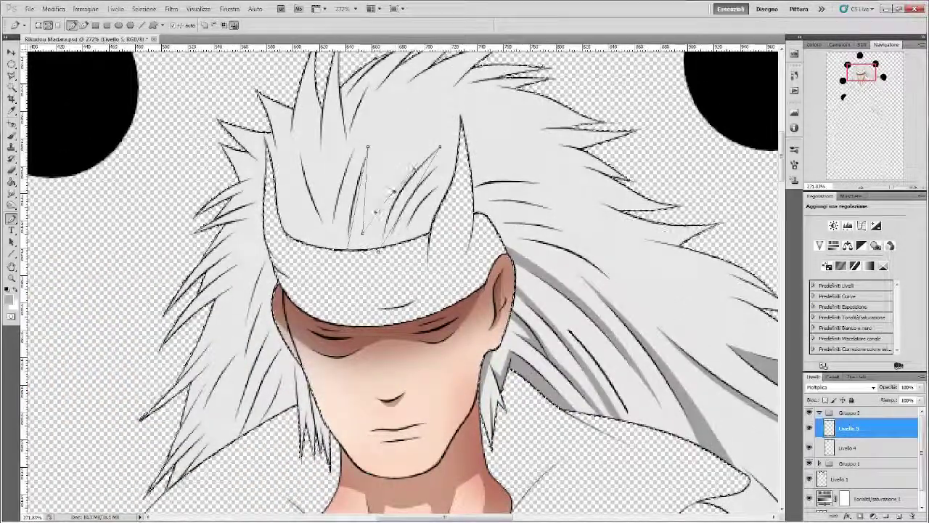
left_click(367, 147)
key("ctrl+Return")
key("alt+BackSpace")
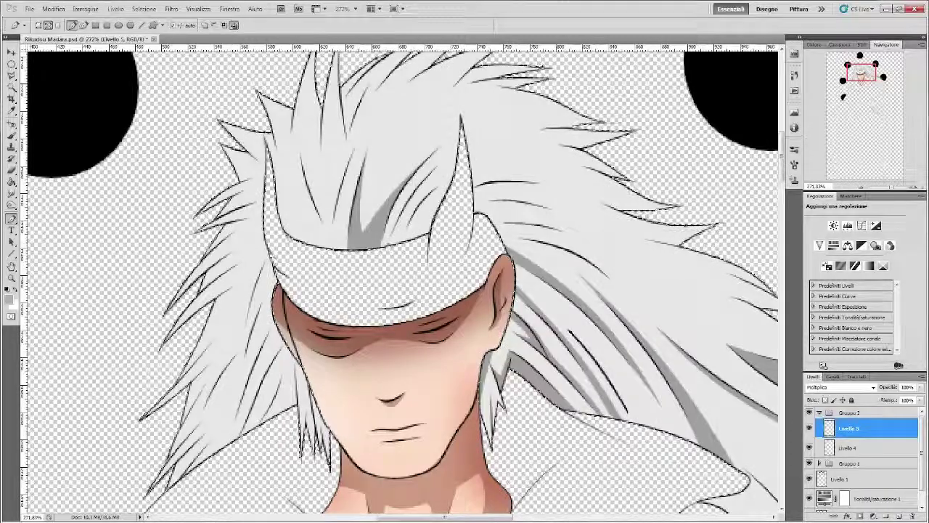
- Outline a shadow along the top hair tips and fill it grey
left_click_drag(394, 246, 439, 161)
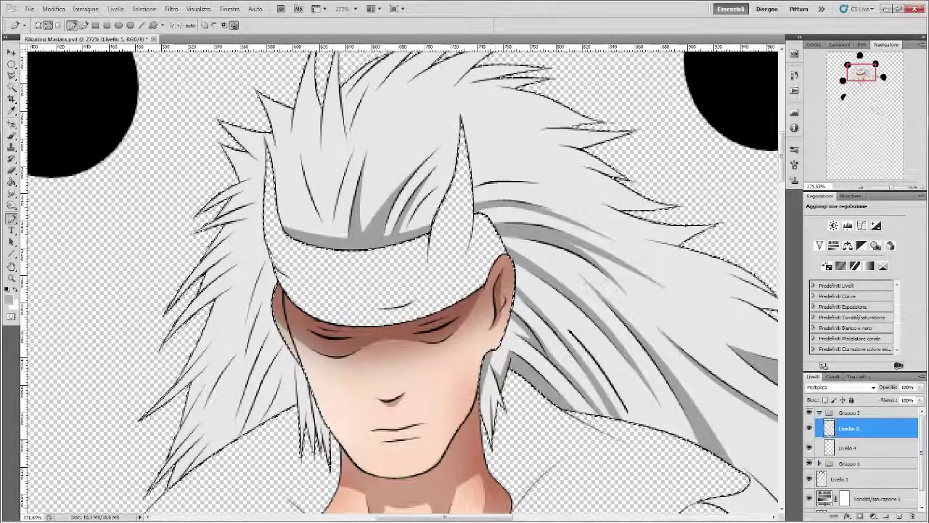
left_click_drag(496, 91, 521, 164)
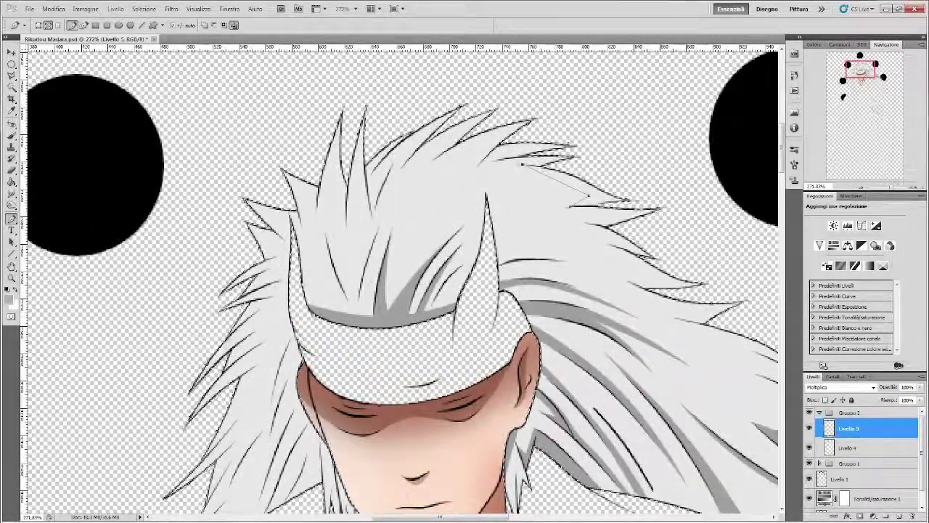
left_click(434, 158)
left_click(403, 165)
left_click(402, 99)
left_click(513, 75)
left_click(649, 128)
left_click(699, 207)
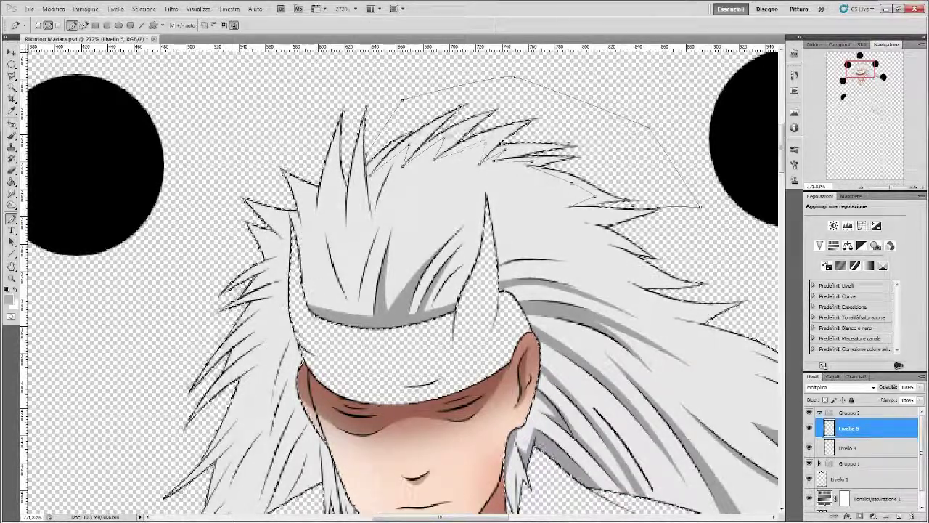
key("ctrl+Return")
key("alt+BackSpace")
- Outline a shadow on the top-left hair spikes and fill it grey
scroll(403, 279, "down", 1)
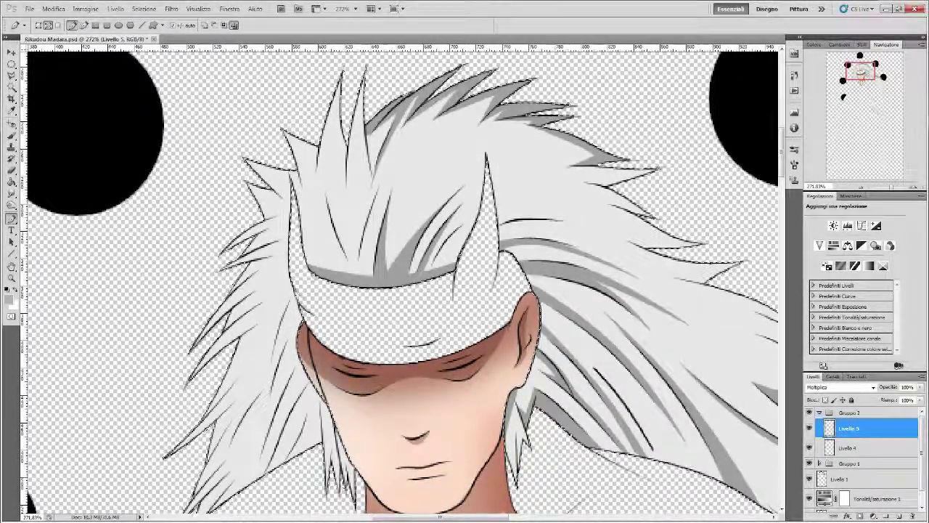
left_click(299, 143)
left_click(325, 124)
left_click(347, 178)
left_click(358, 131)
left_click(331, 67)
left_click(372, 67)
key("ctrl+Return")
key("alt+BackSpace")
- Add a zigzag grey shadow on the lower left hair strands
scroll(371, 67, "down", 1)
left_click(325, 158)
left_click(351, 199)
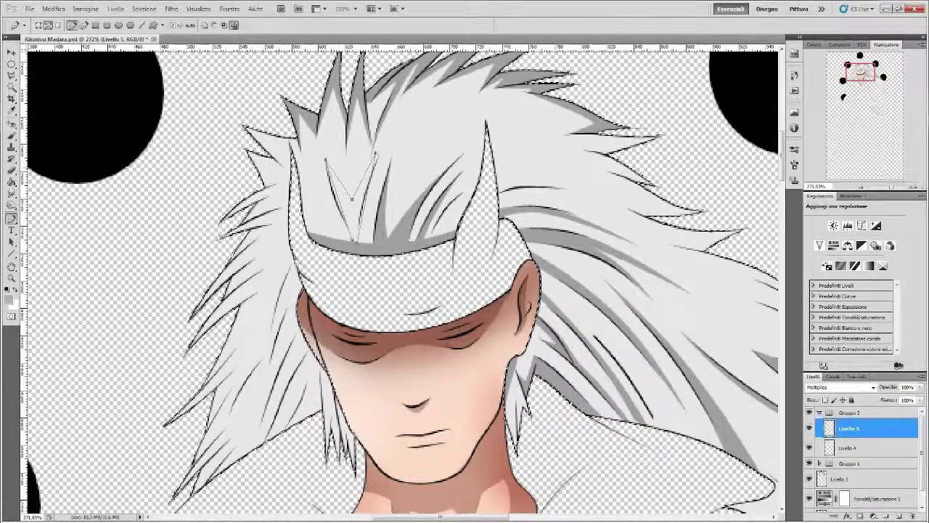
left_click(376, 154)
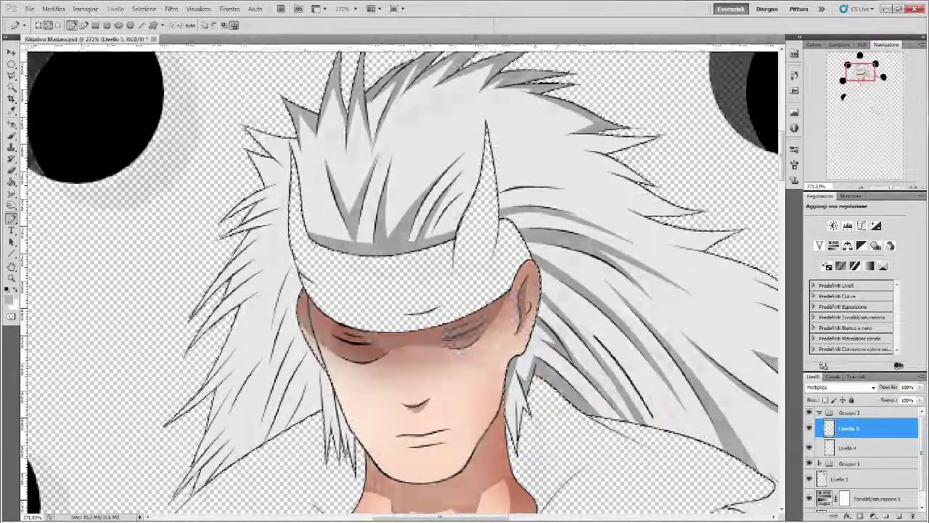
left_click_drag(363, 290, 497, 257)
scroll(402, 279, "down", 1)
key("ctrl+Return")
key("alt+BackSpace")
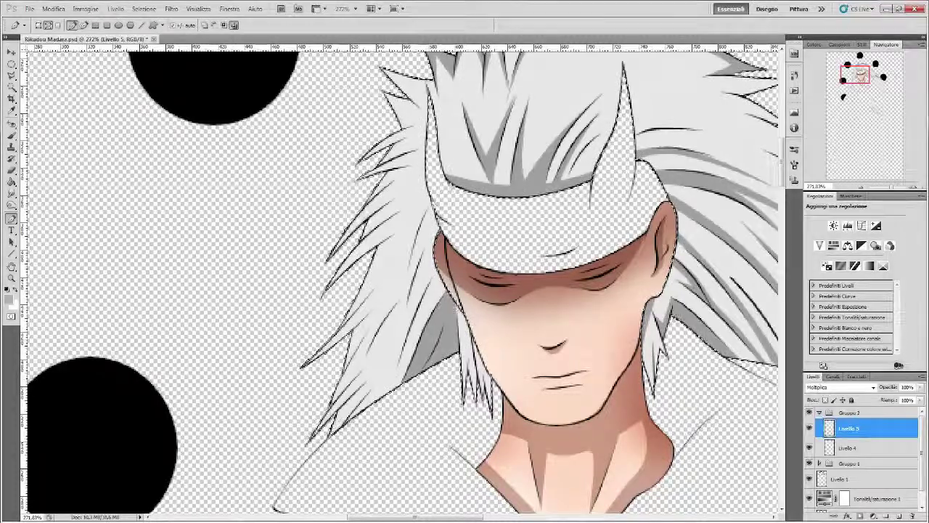
- Load the hair outline as a selection and trace a shadow along the left hair contour
key("ctrl+Return")
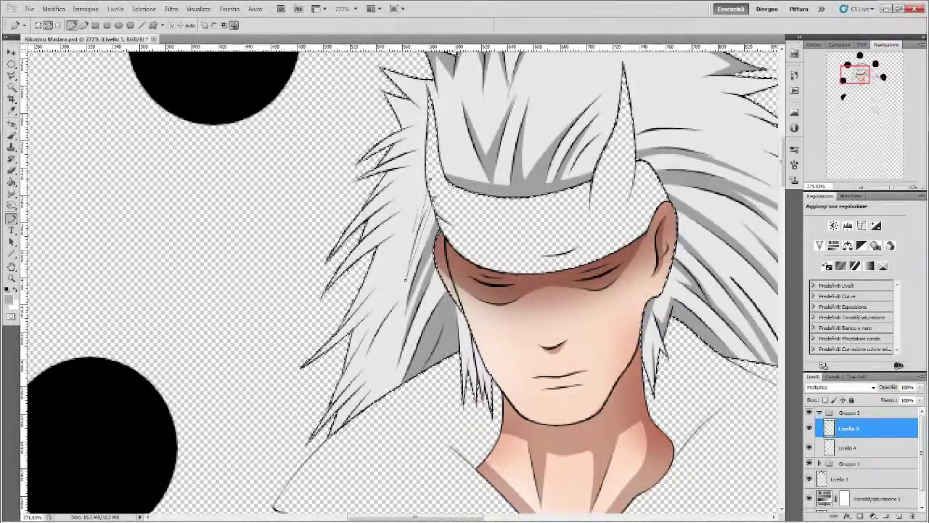
scroll(403, 283, "down", 2)
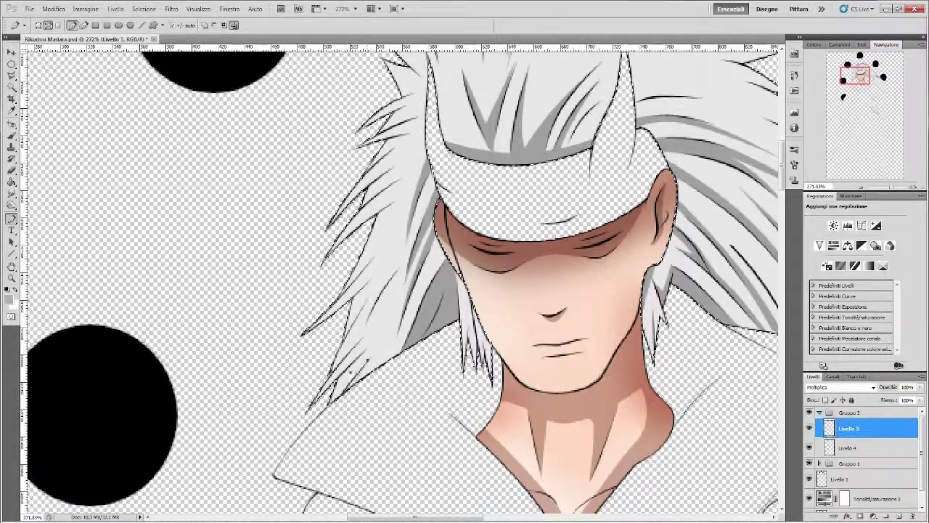
left_click(375, 255)
left_click(380, 205)
left_click(391, 178)
left_click(390, 149)
scroll(402, 283, "up", 2)
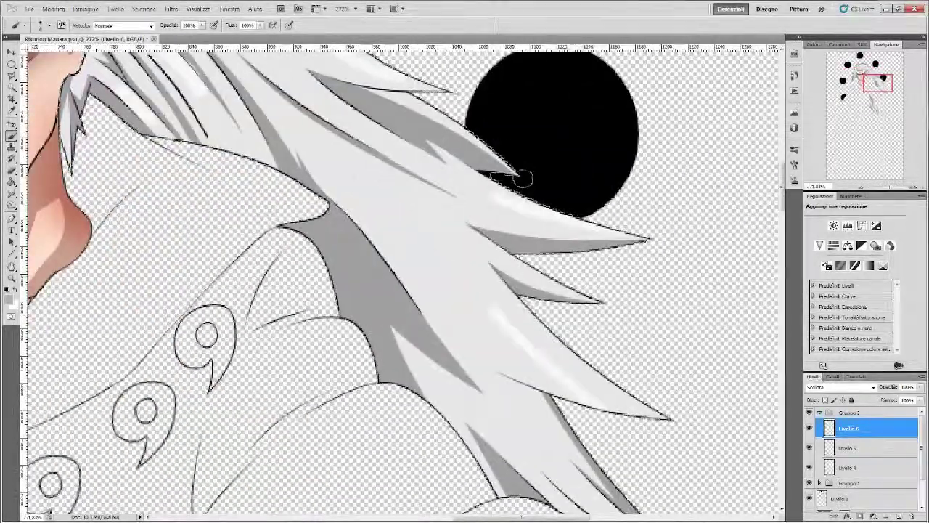
- Pan around the hair: the tip by the magatama, the lower strands, then the face and top hair
left_click_drag(522, 178, 524, 89)
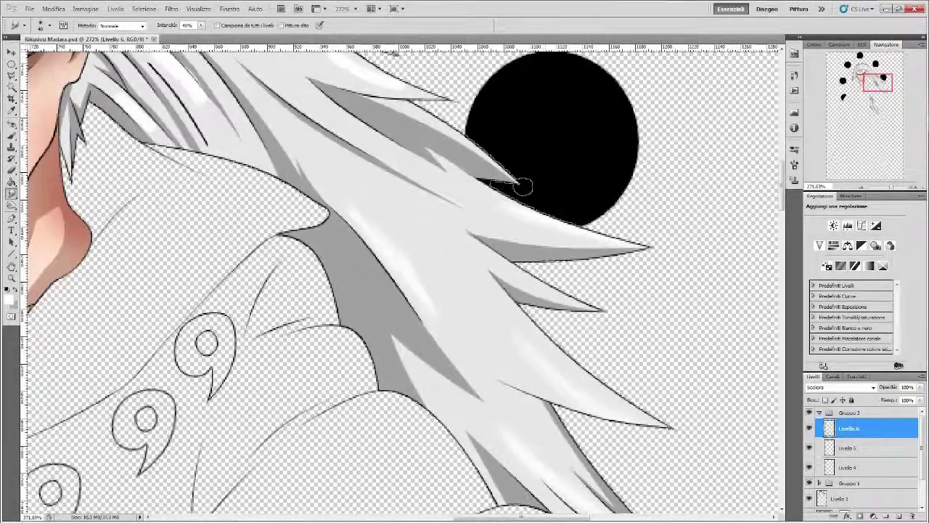
left_click_drag(524, 154, 622, 316)
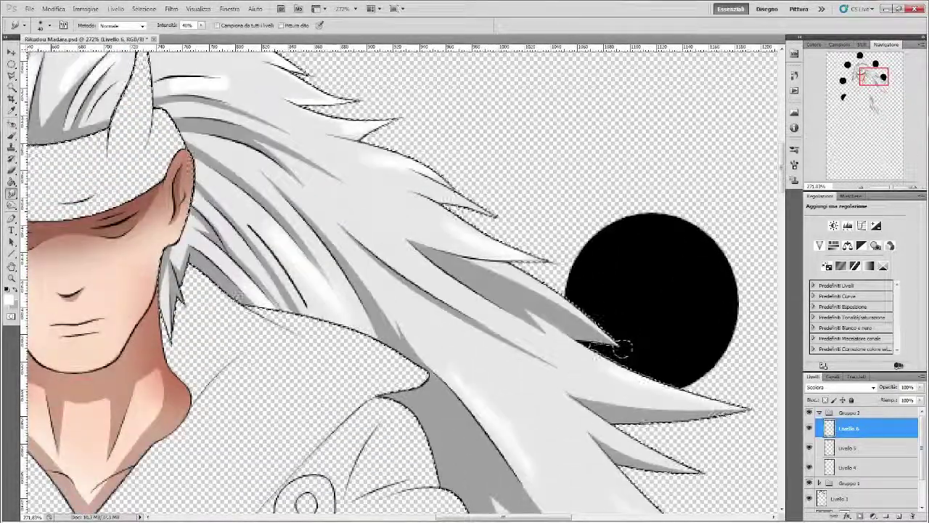
left_click_drag(291, 189, 646, 327)
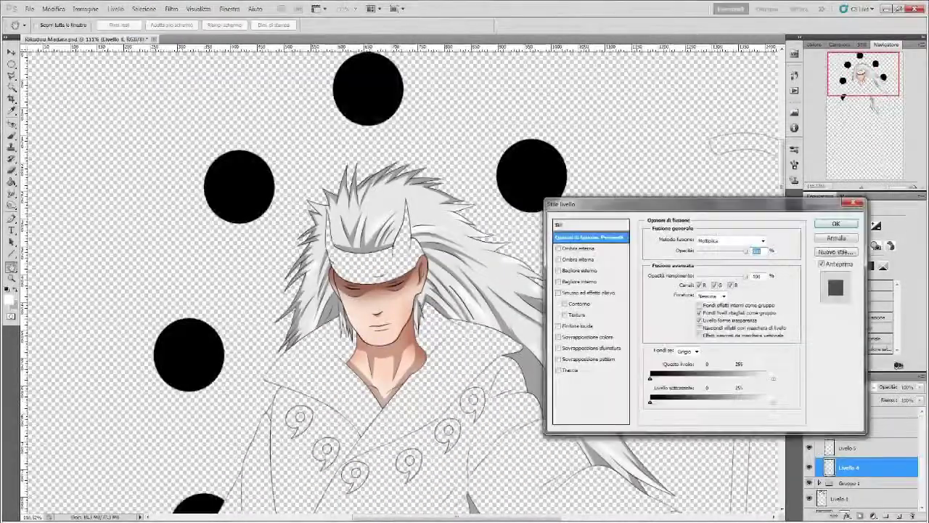
- Apply Bevel and Emboss to the hair with Use Global Light unchecked
left_click(589, 292)
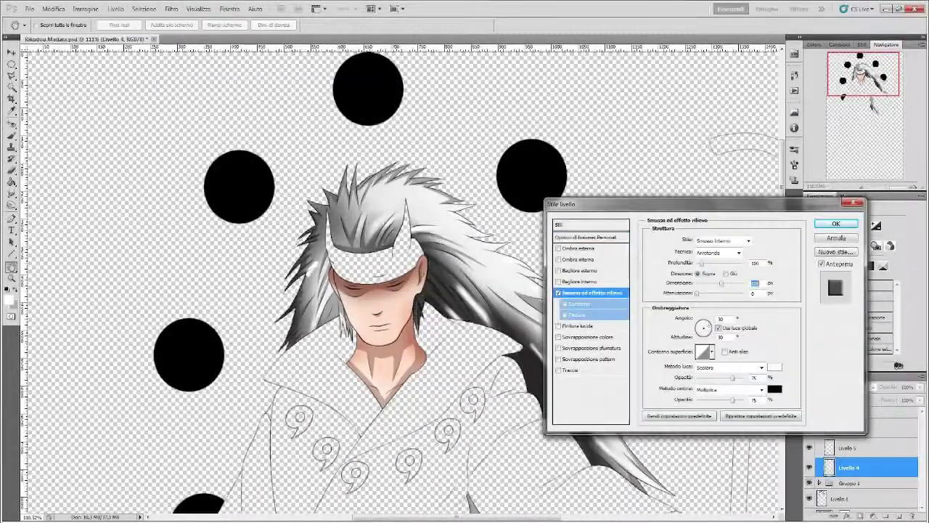
left_click(718, 327)
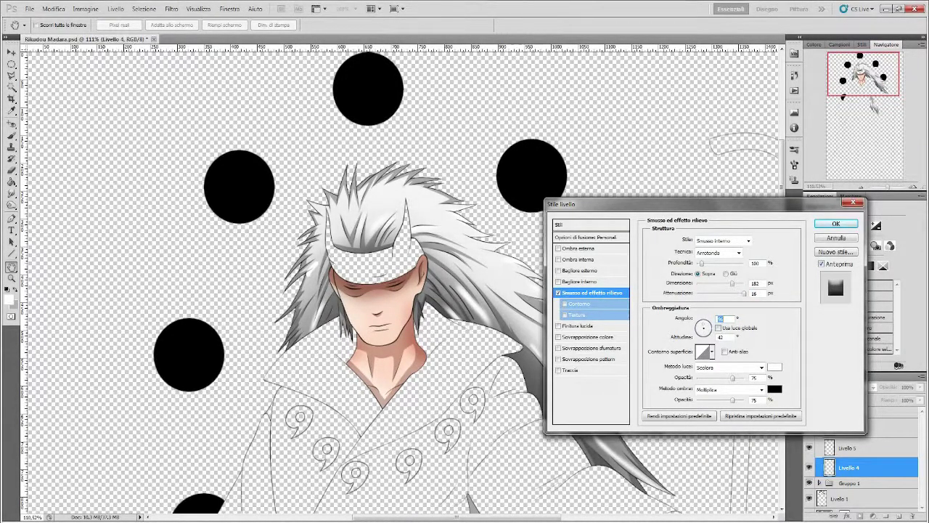
left_click(838, 387)
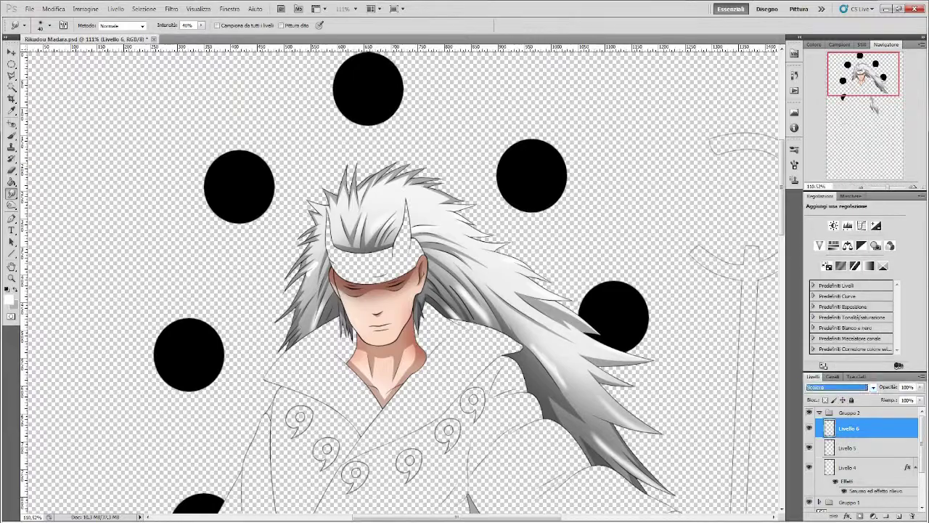
- Select the hair base layer Livello 4 and set up the Dodge tool brush
left_click(848, 448)
left_click_drag(465, 363, 444, 156)
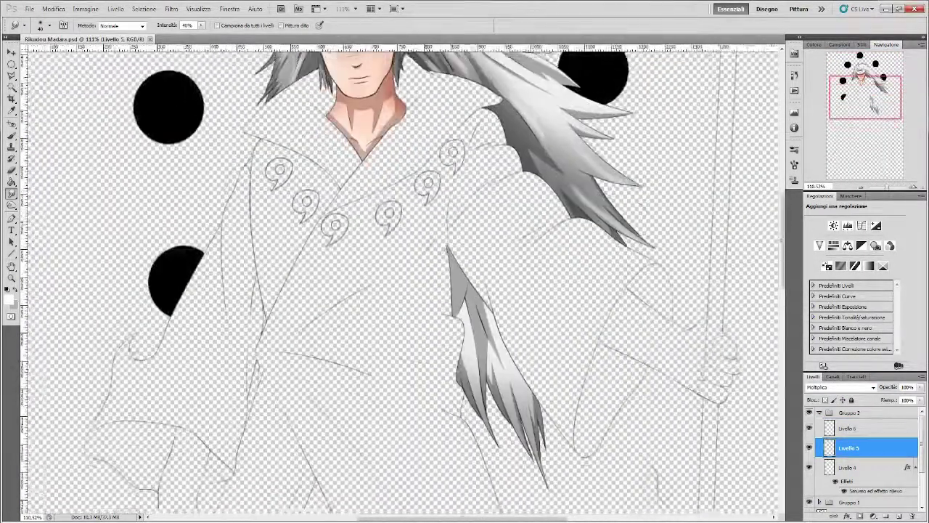
left_click(848, 467)
right_click(12, 205)
left_click(65, 205)
right_click(450, 243)
key("Escape")
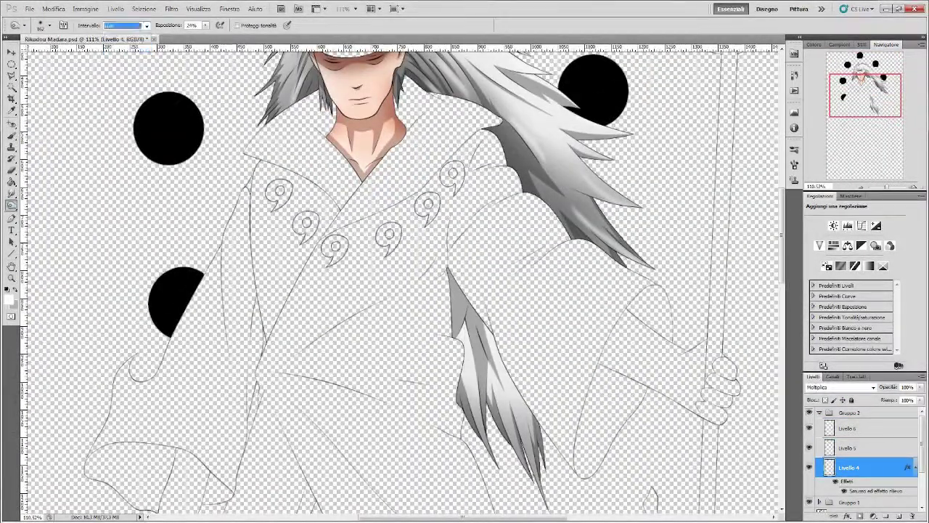
- Zoom in on the hair, return to Livello 6 with the Smudge tool, and zoom back out
scroll(399, 276, "up", 3)
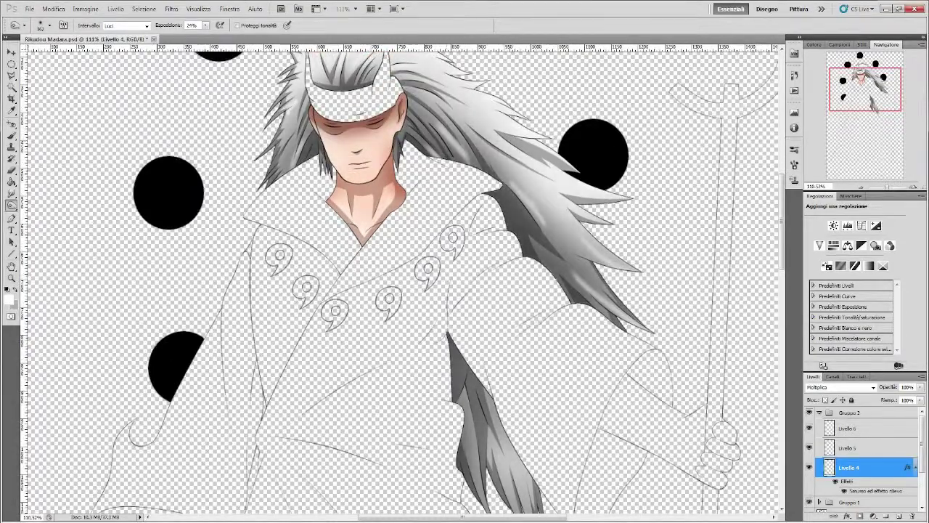
scroll(399, 276, "down", 2)
scroll(399, 276, "down", 3)
left_click(53, 8)
key("Escape")
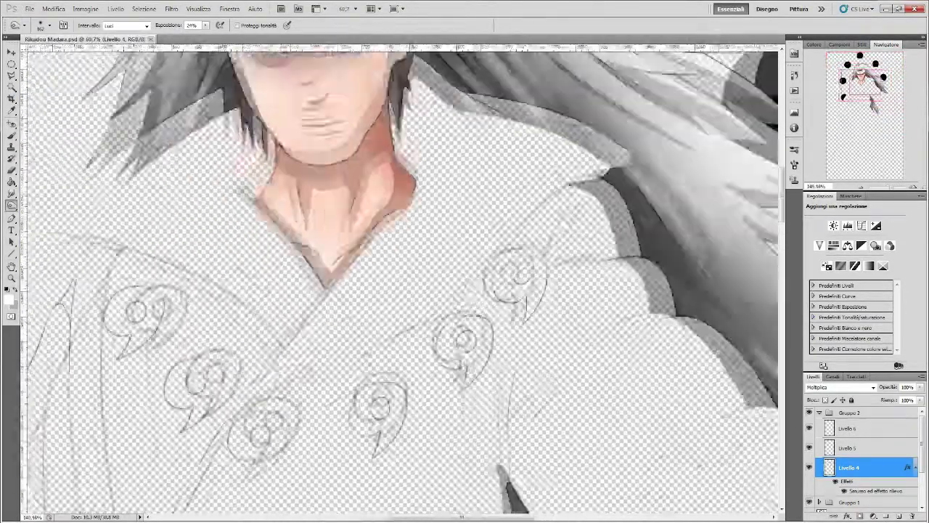
scroll(671, 312, "up", 5)
key("alt+bracketright")
key("alt+bracketright")
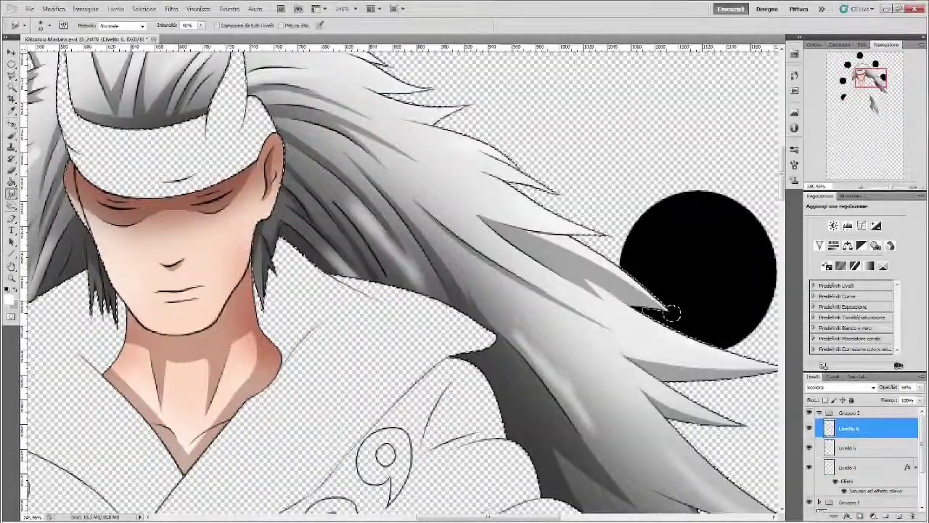
key("r")
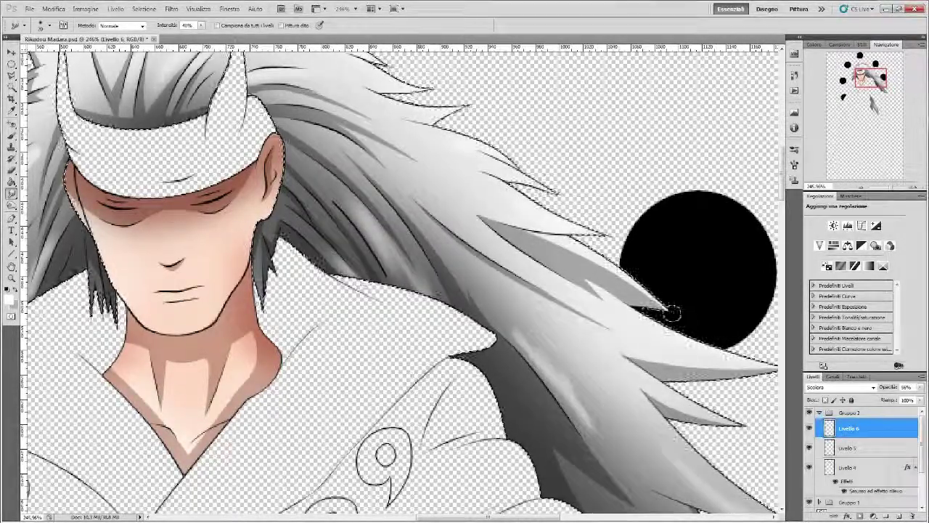
left_click_drag(671, 313, 456, 125)
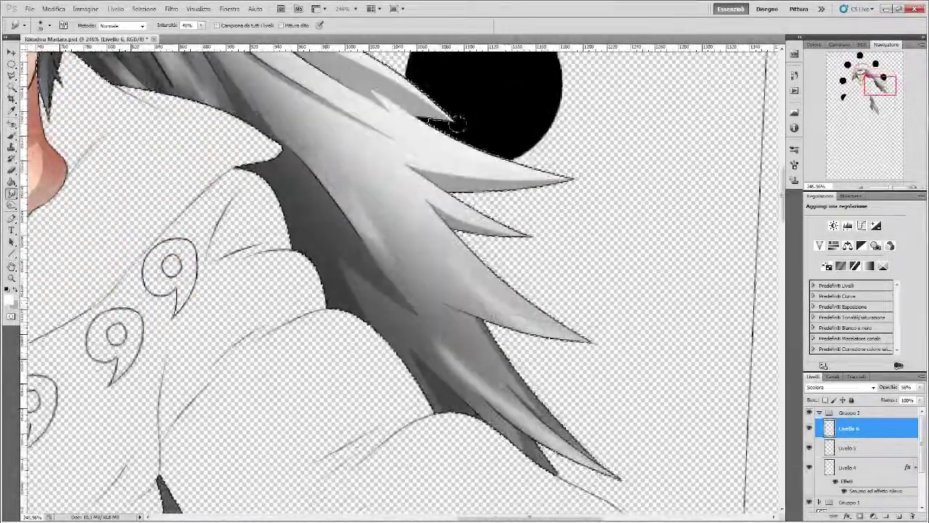
left_click_drag(880, 85, 861, 74)
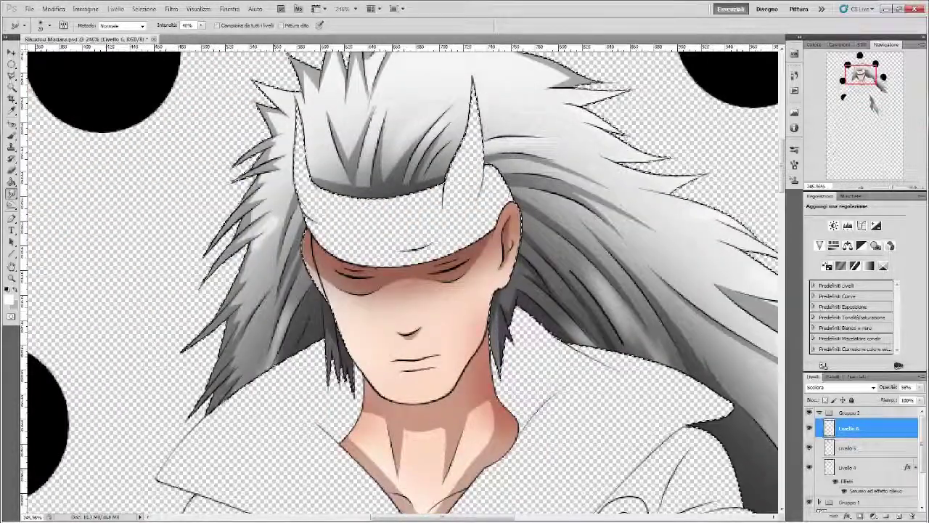
key("ctrl+minus")
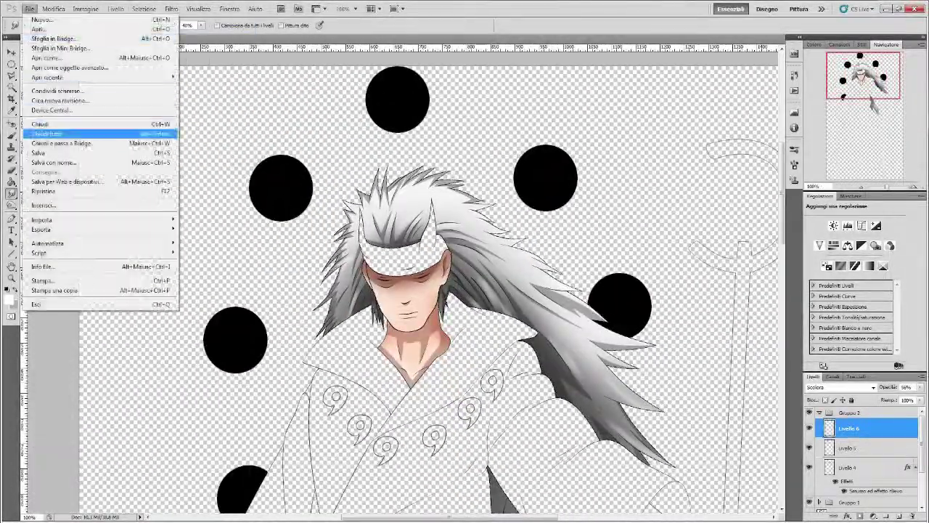
- Fit the illustration on screen, lighten the hand's dark fill slightly, and open the brush presets
key("ctrl+0")
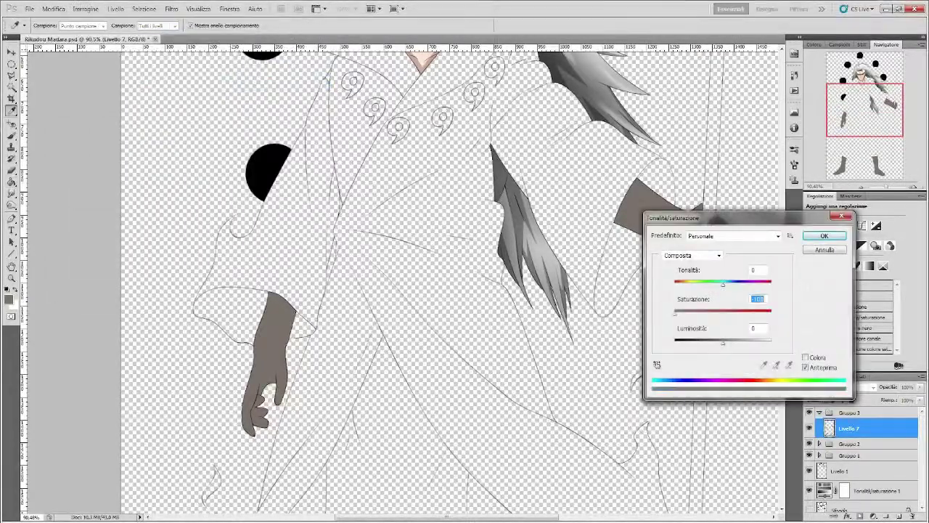
key("shift+Up")
key("shift+Up")
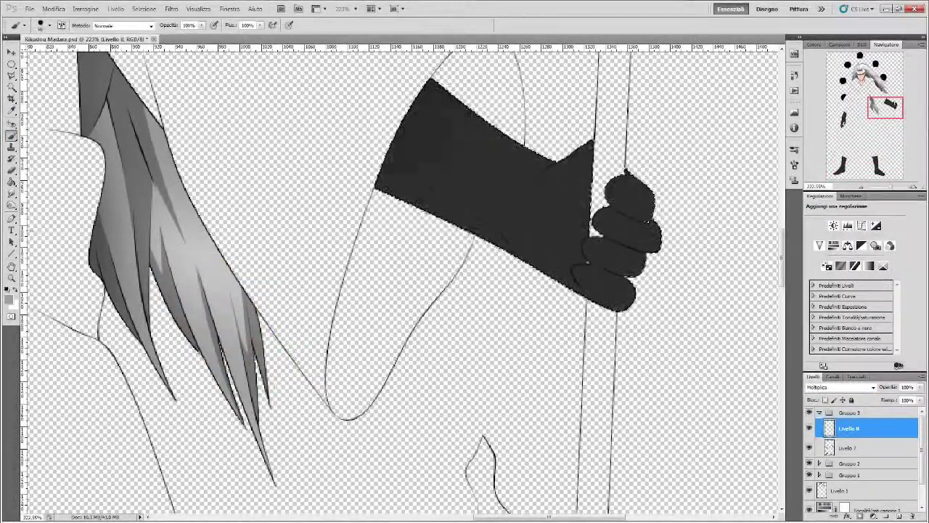
key("b")
right_click(508, 193)
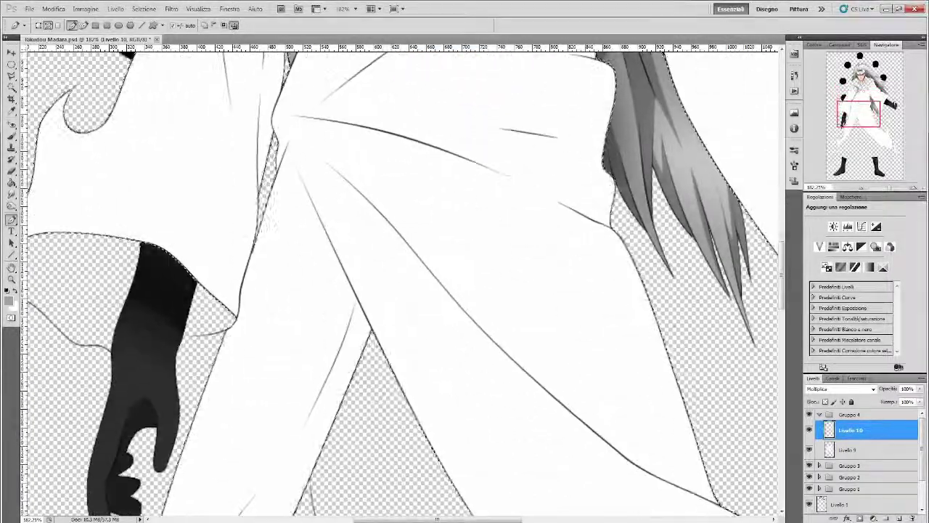
- Draw a curved fold shadow across the robe front and fill it grey
scroll(328, 97, "down", 3)
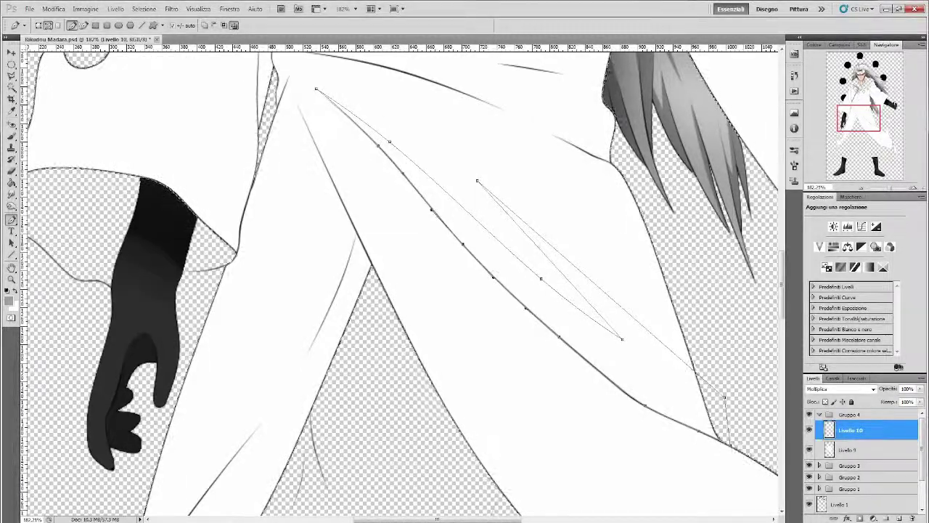
scroll(399, 283, "up", 6)
right_click(611, 241)
key("Escape")
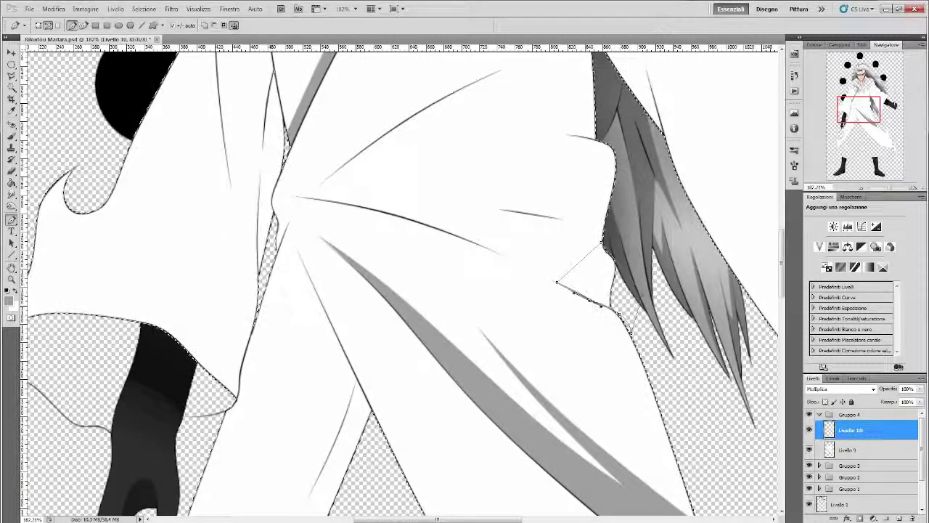
scroll(556, 281, "up", 2)
scroll(522, 254, "up", 2)
scroll(505, 229, "up", 1)
scroll(505, 229, "up", 1)
left_click_drag(319, 323, 552, 208)
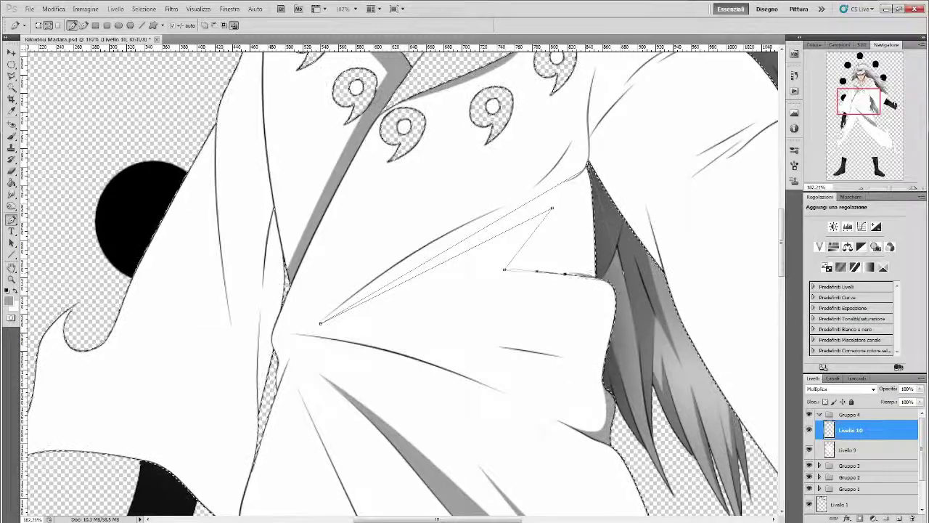
left_click_drag(552, 187, 571, 177)
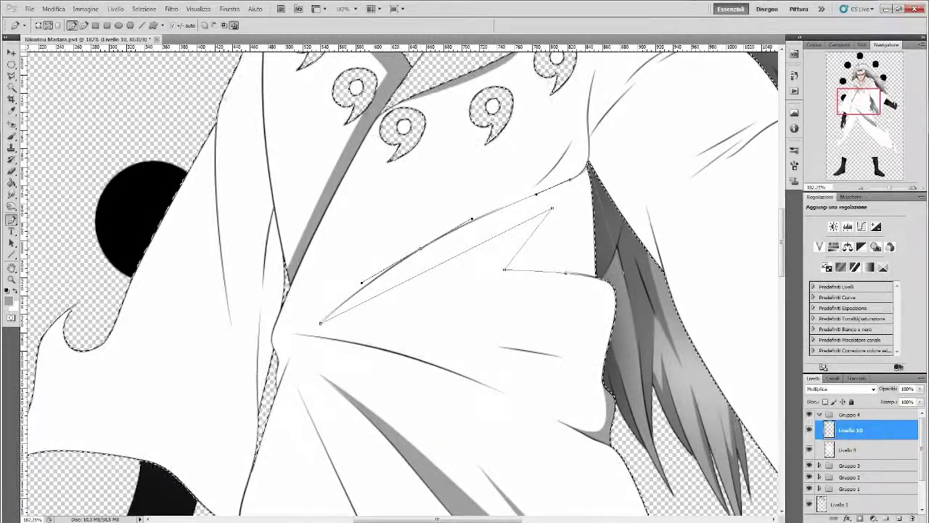
left_click(319, 323)
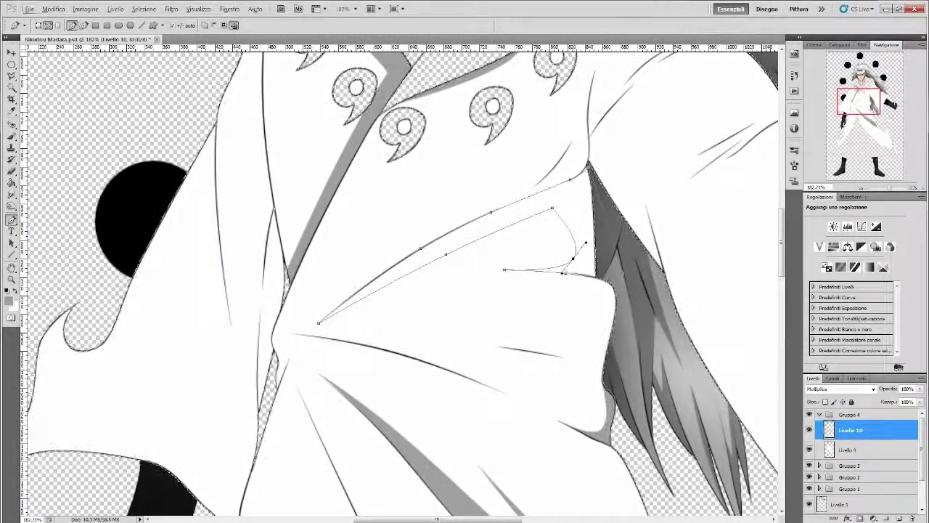
- Add a thin grey shadow sliver along the robe's cloth edge
scroll(399, 290, "up", 3)
left_click_drag(577, 183, 550, 229)
left_click(472, 276)
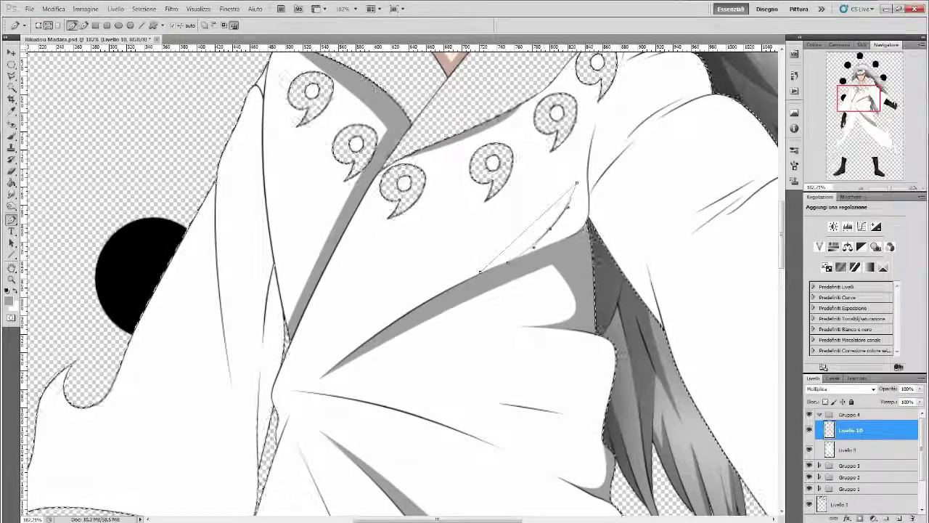
left_click(577, 183)
- Trace a curved shadow path down the sleeve edge, then discard it
scroll(577, 182, "up", 3)
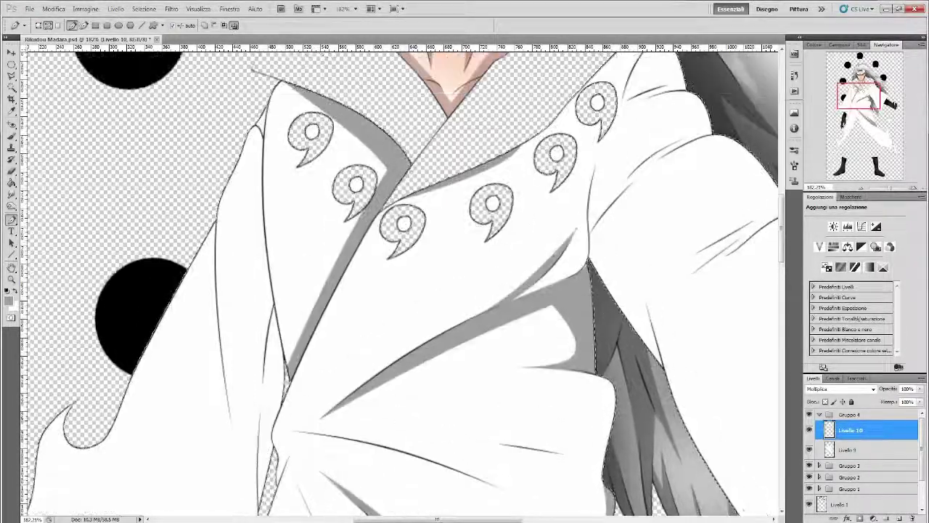
scroll(577, 183, "right", 5)
left_click(455, 173)
left_click(490, 208)
left_click(478, 272)
left_click(481, 306)
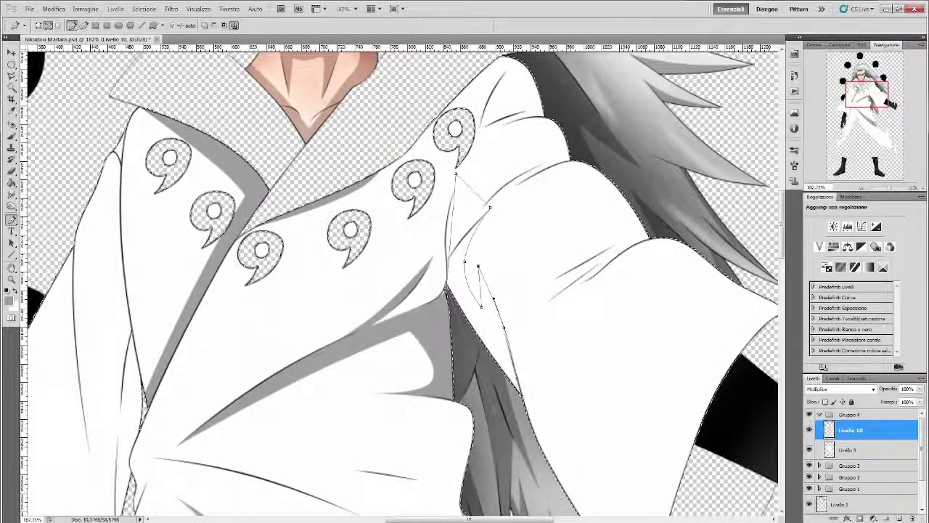
left_click_drag(488, 312, 501, 325)
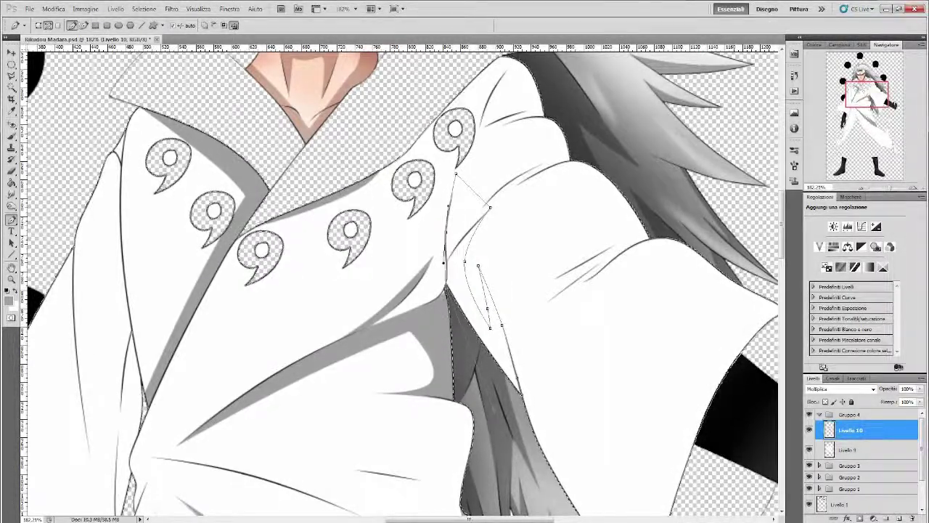
left_click_drag(472, 191, 456, 224)
key("Escape")
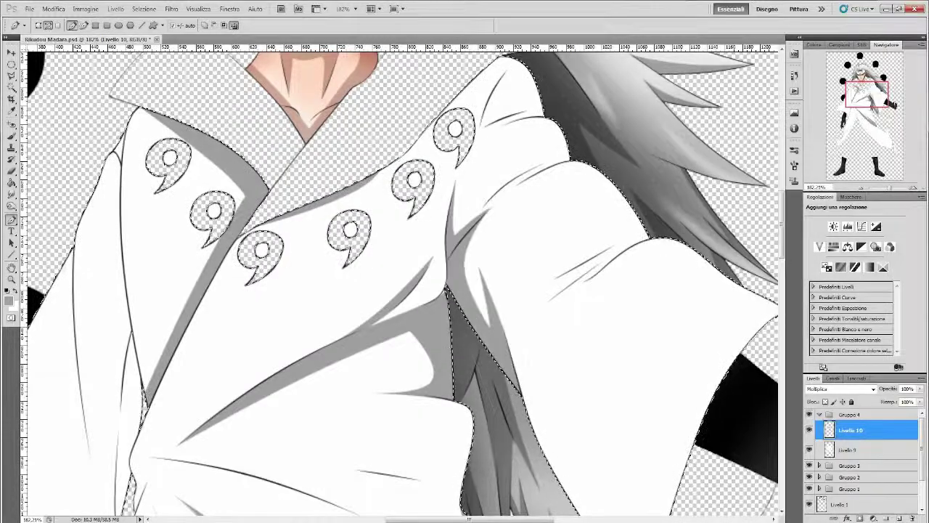
- Trace a new curved shadow path along the sleeve fold toward the hand
scroll(446, 320, "up", 1)
left_click(570, 184)
left_click(508, 223)
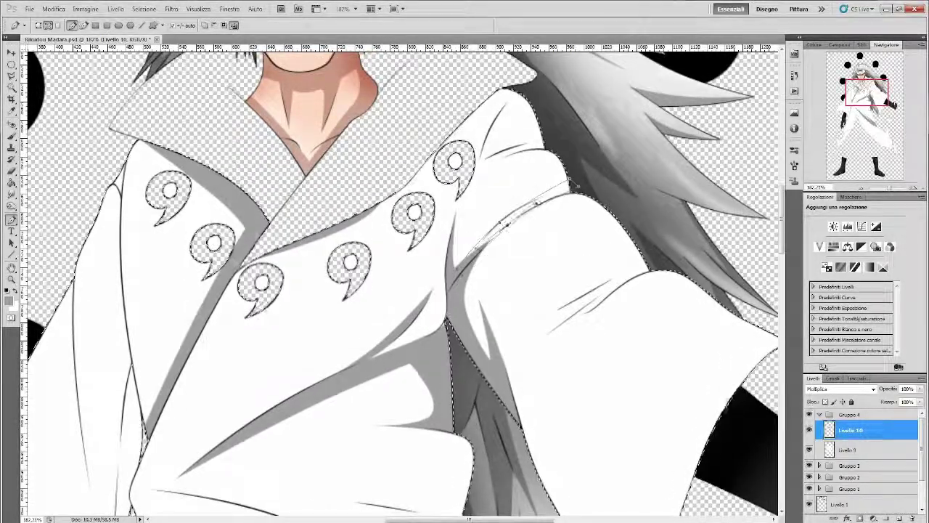
scroll(506, 224, "up", 1)
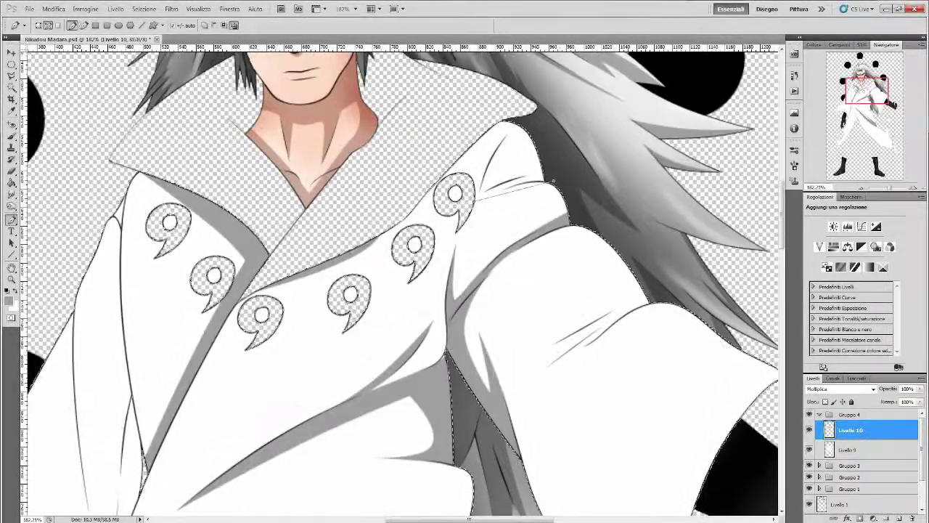
left_click_drag(508, 168, 560, 168)
left_click_drag(491, 179, 526, 170)
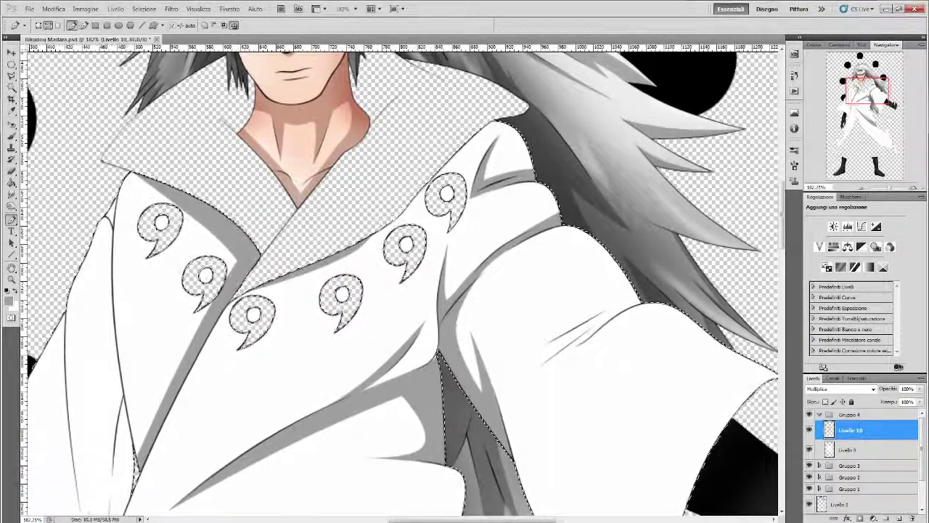
left_click_drag(584, 346, 435, 240)
left_click(399, 258)
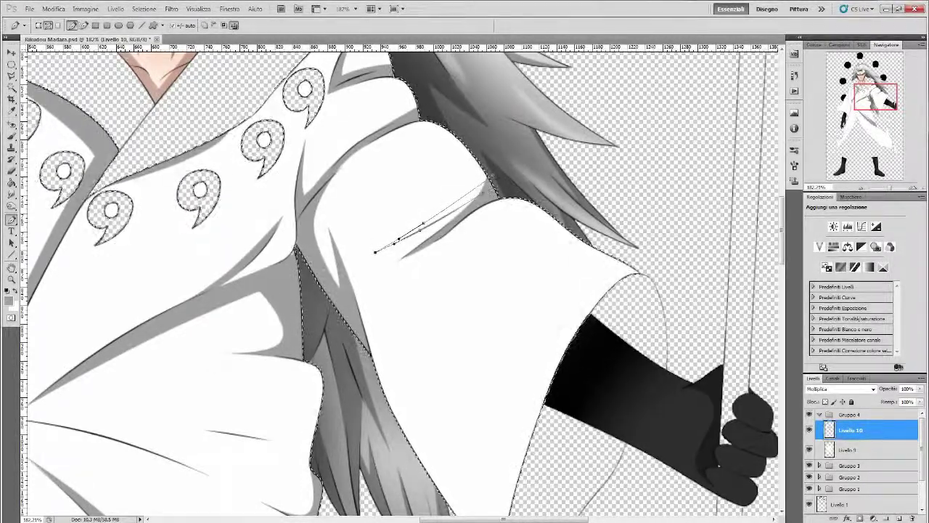
scroll(236, 234, "down", 3)
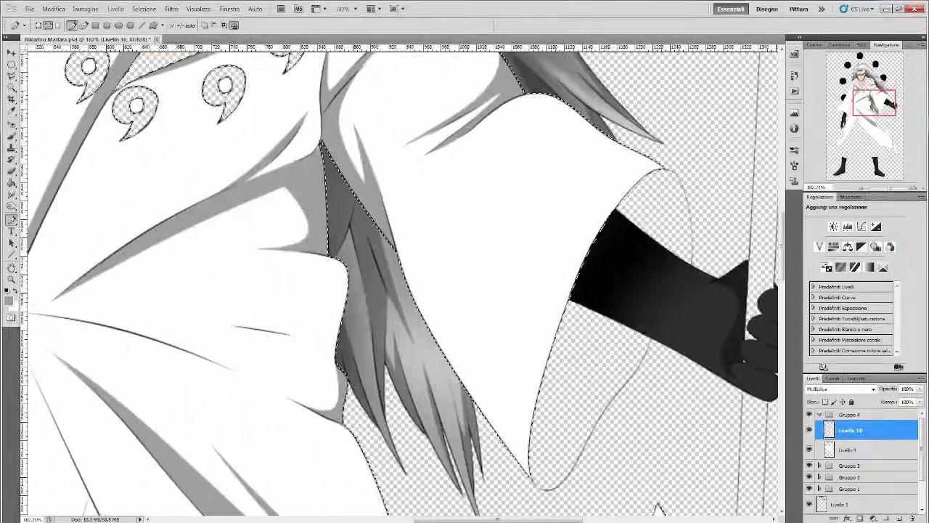
scroll(236, 234, "left", 5)
left_click_drag(294, 253, 297, 237)
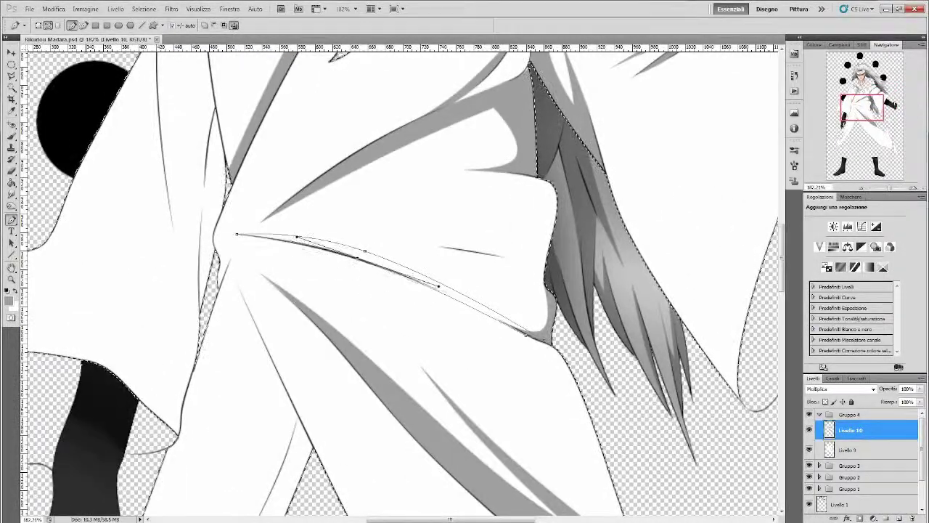
- Fill the sleeve fold shadow path with grey
scroll(297, 236, "down", 3)
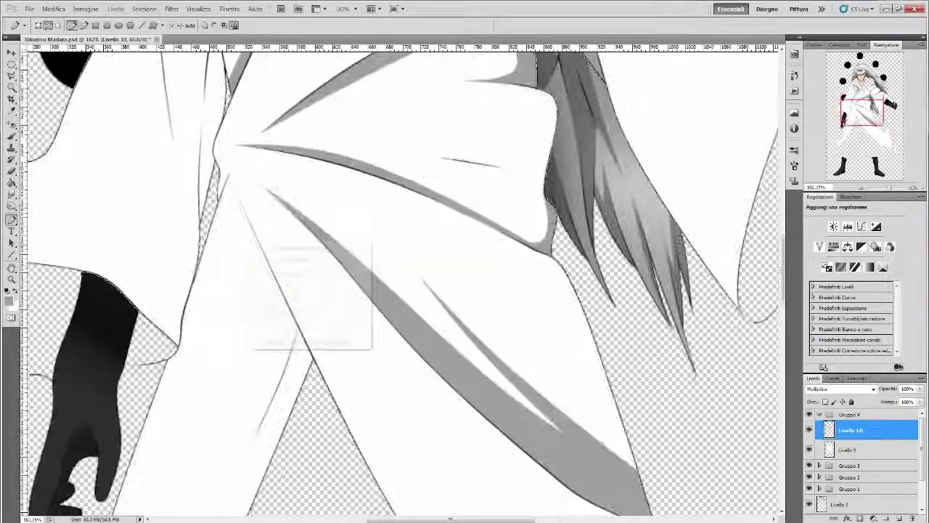
scroll(300, 374, "down", 4)
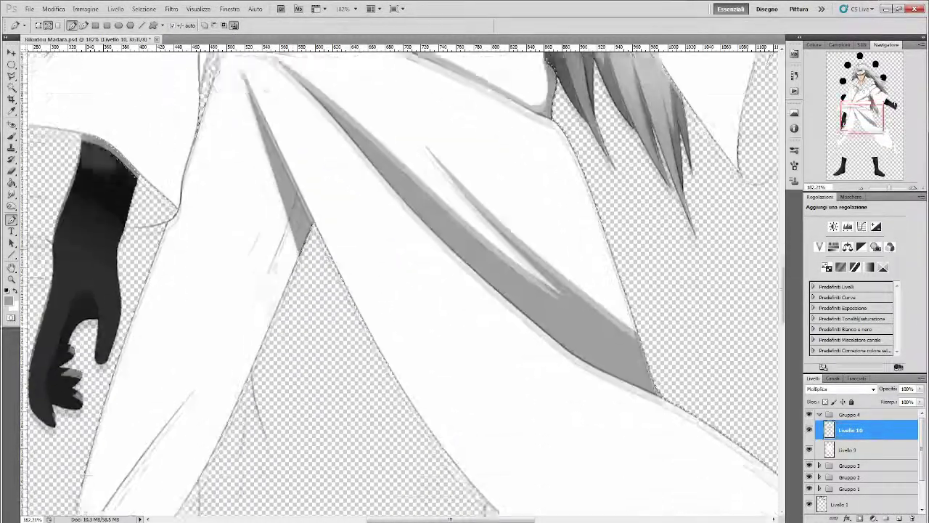
scroll(300, 374, "down", 5)
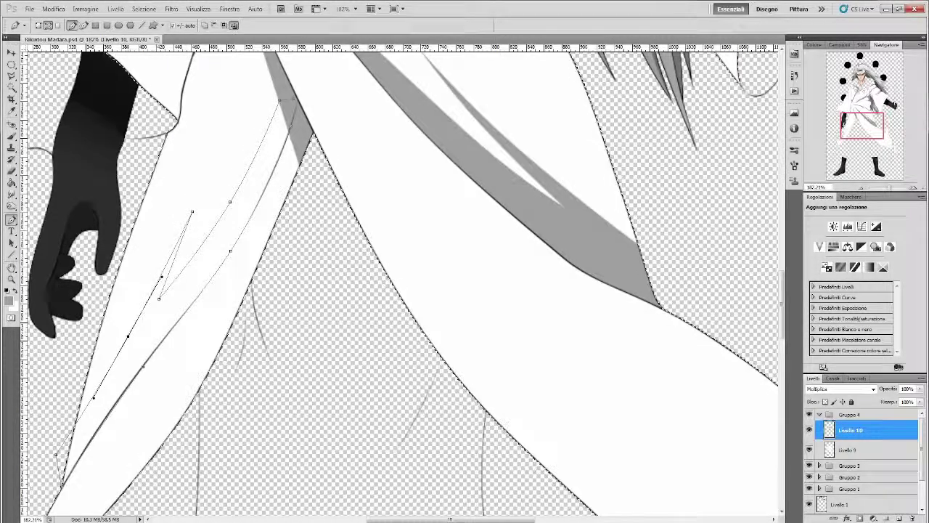
scroll(399, 283, "down", 5)
scroll(253, 122, "down", 10)
scroll(253, 122, "left", 5)
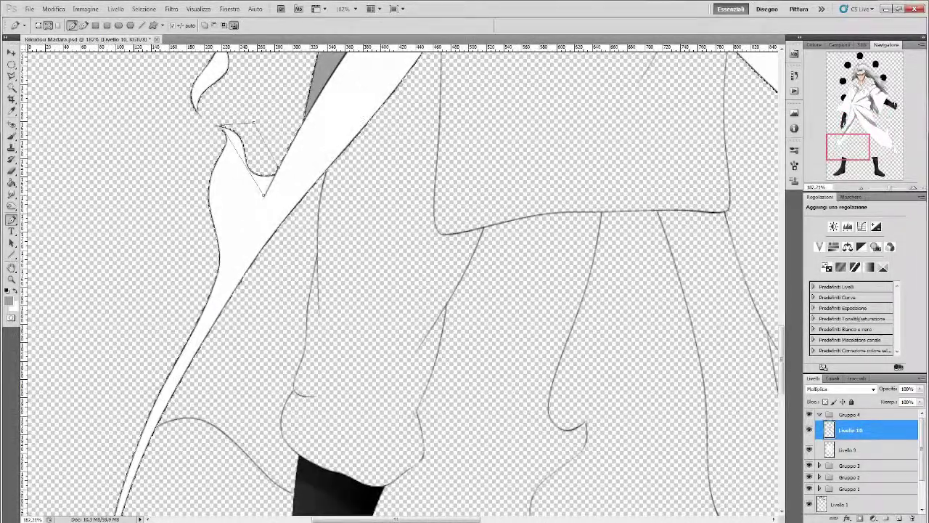
scroll(403, 283, "down", 5)
scroll(402, 283, "right", 10)
scroll(403, 283, "up", 5)
key("ctrl+Return")
key("alt+BackSpace")
- Start a shadow path along the left sleeve edge
scroll(403, 283, "up", 15)
scroll(403, 283, "left", 10)
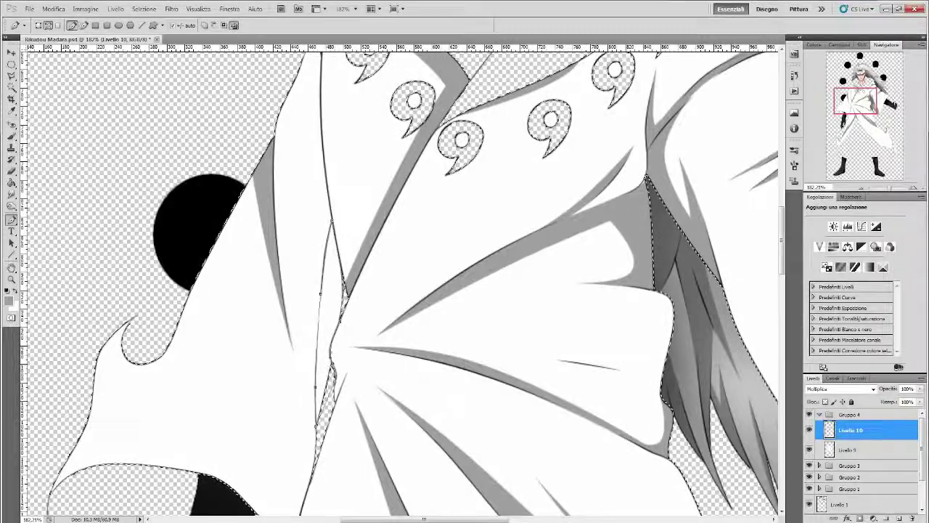
scroll(403, 283, "up", 5)
left_click(303, 185)
left_click(309, 230)
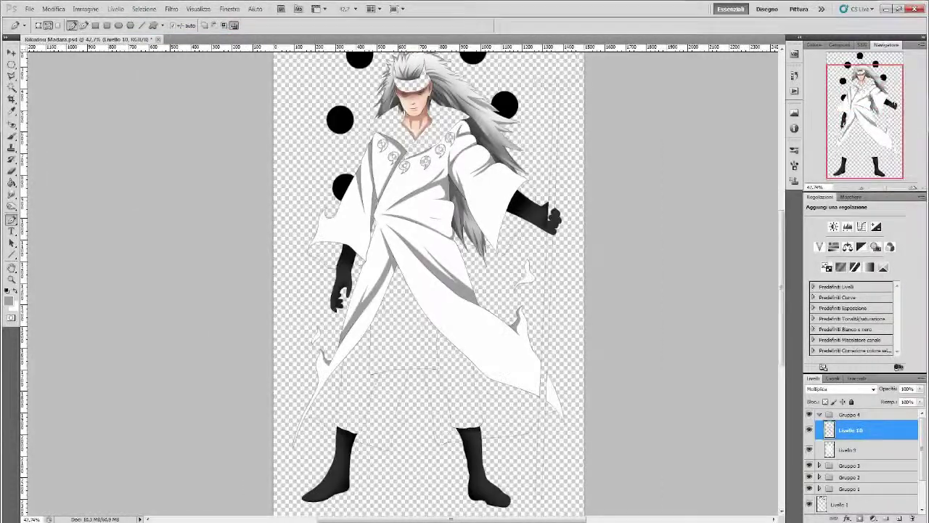
- Set the robe layer's Bevel and Emboss to size 250, shadow opacity 50, altitude 32
type("250")
key("Tab")
key("Tab")
key("Tab")
key("Tab")
key("Tab")
type("50")
left_click_drag(704, 329, 704, 328)
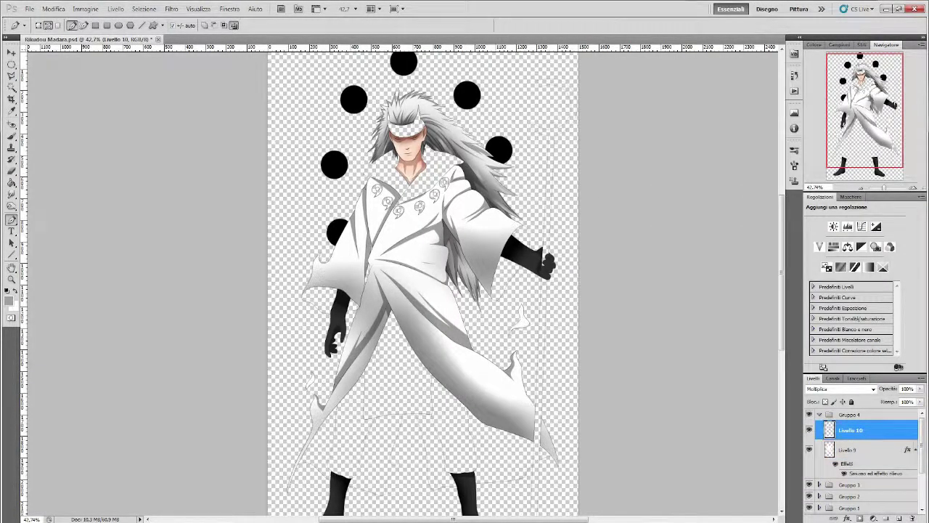
scroll(406, 363, "up", 5)
scroll(407, 290, "up", 5)
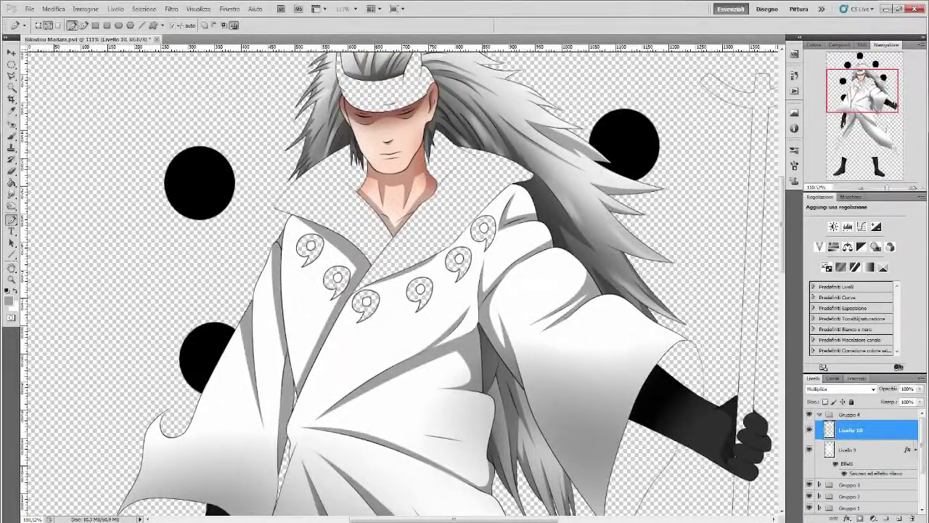
scroll(402, 44, "up", 3)
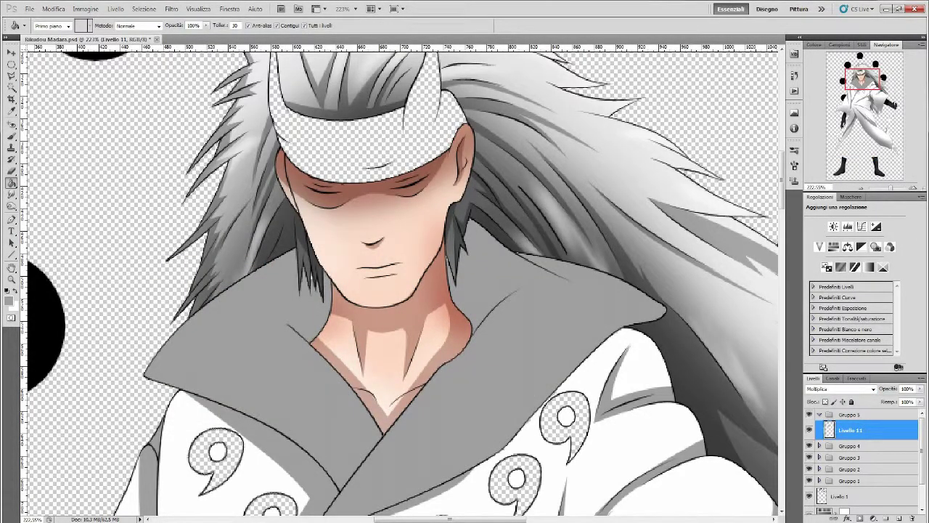
- Colorize the grey collar navy and lower its lightness to -53
scroll(400, 283, "down", 5)
key("u")
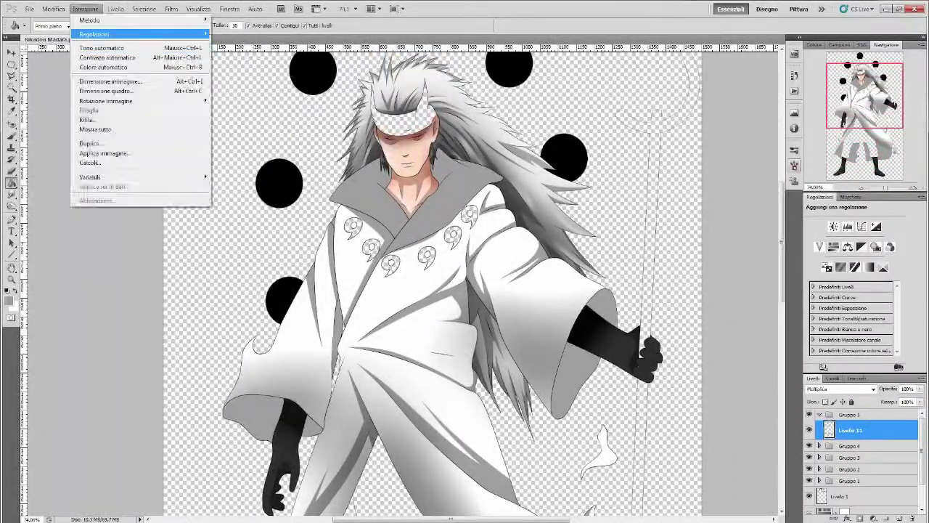
key("shift+Down")
key("Down")
key("Down")
key("Down")
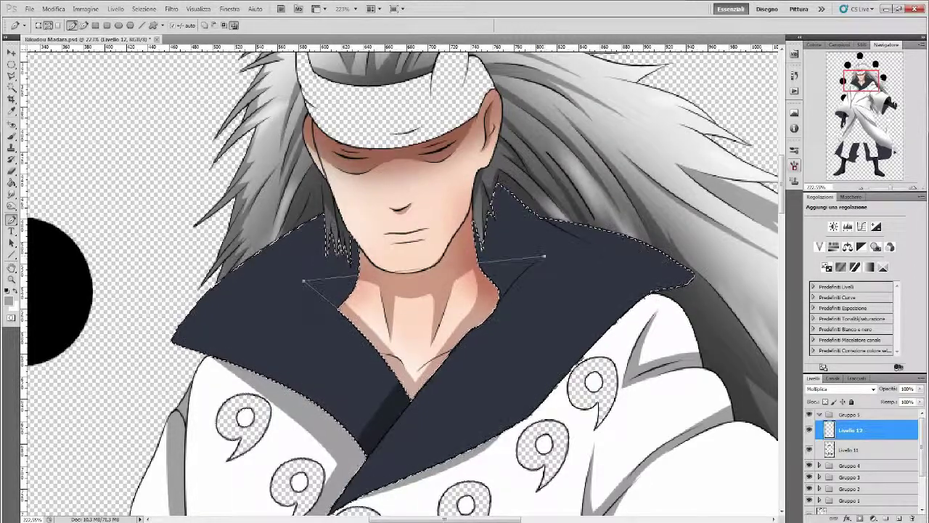
- Deselect the collar and draw curved shadow paths over the navy lining around the legs
key("ctrl+d")
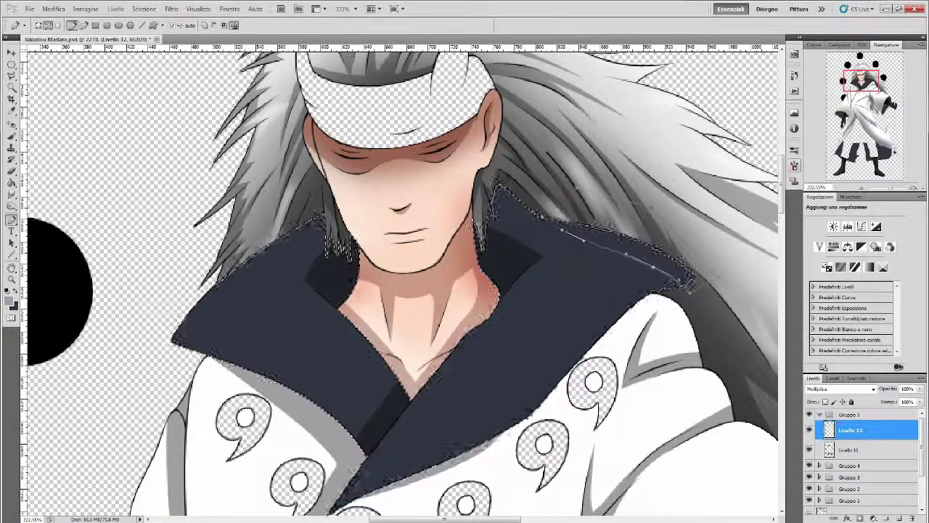
scroll(688, 292, "down", 2)
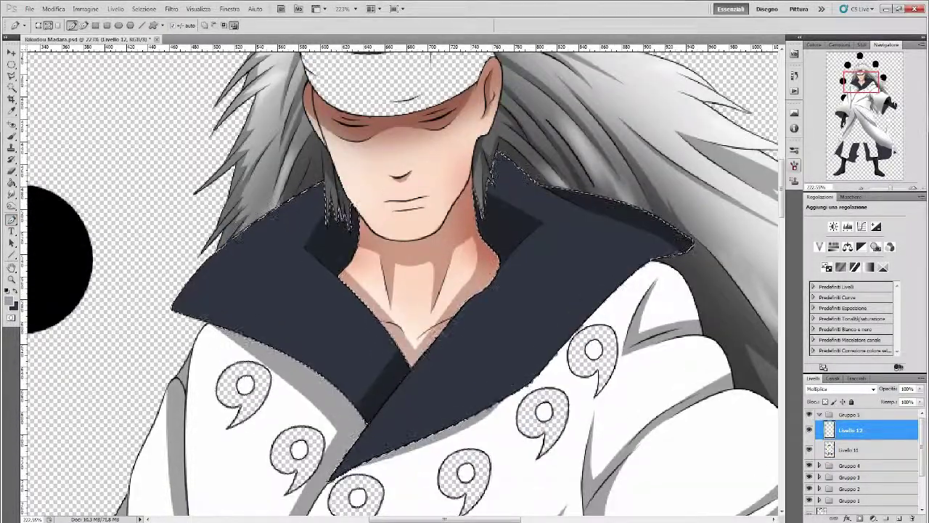
left_click_drag(860, 84, 845, 115)
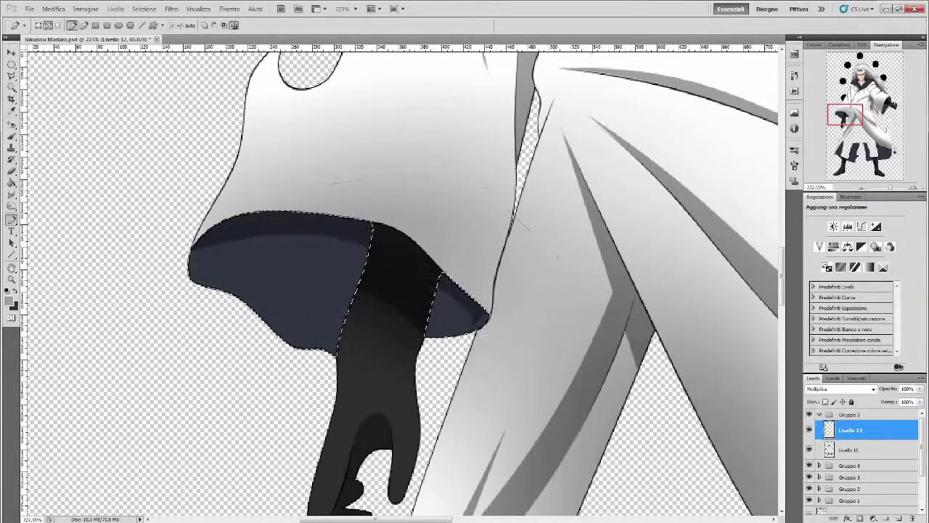
left_click_drag(845, 114, 886, 106)
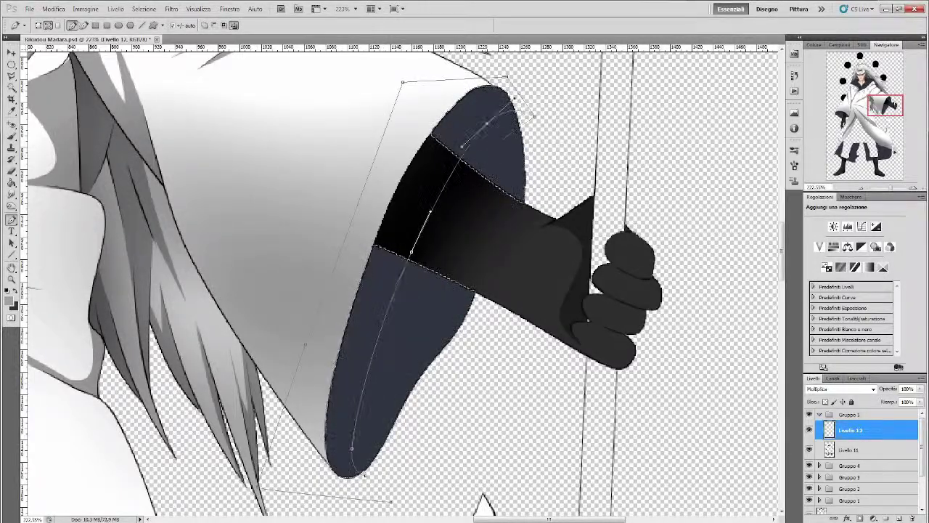
left_click_drag(885, 105, 861, 151)
key("ctrl+minus")
left_click_drag(445, 254, 479, 328)
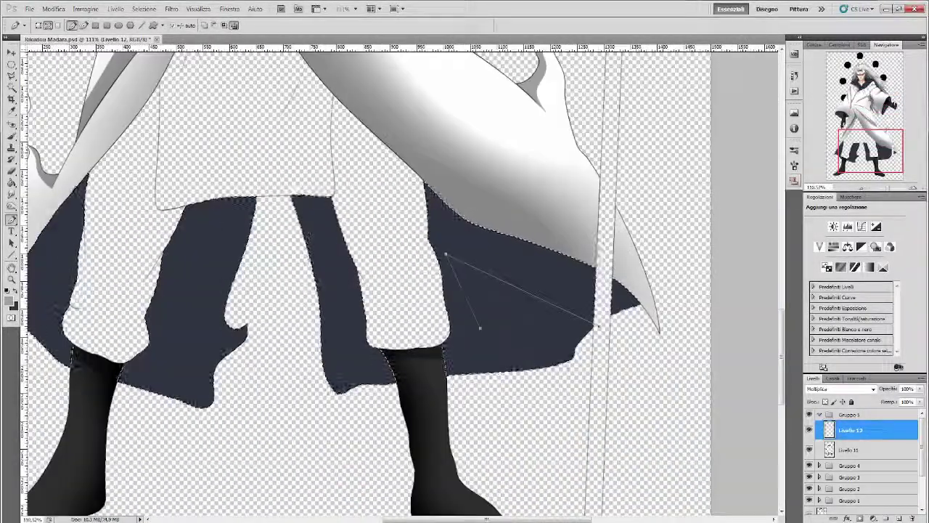
scroll(399, 290, "left", 4)
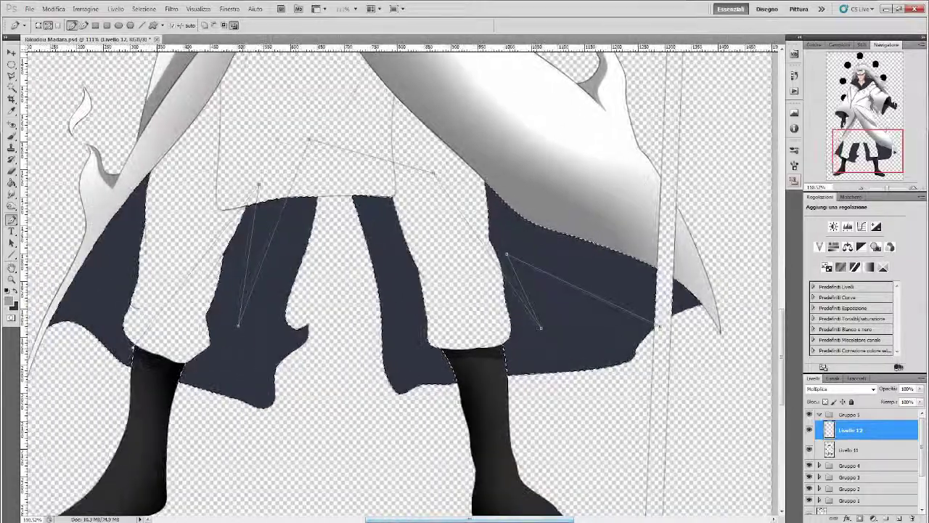
left_click_drag(508, 237, 615, 298)
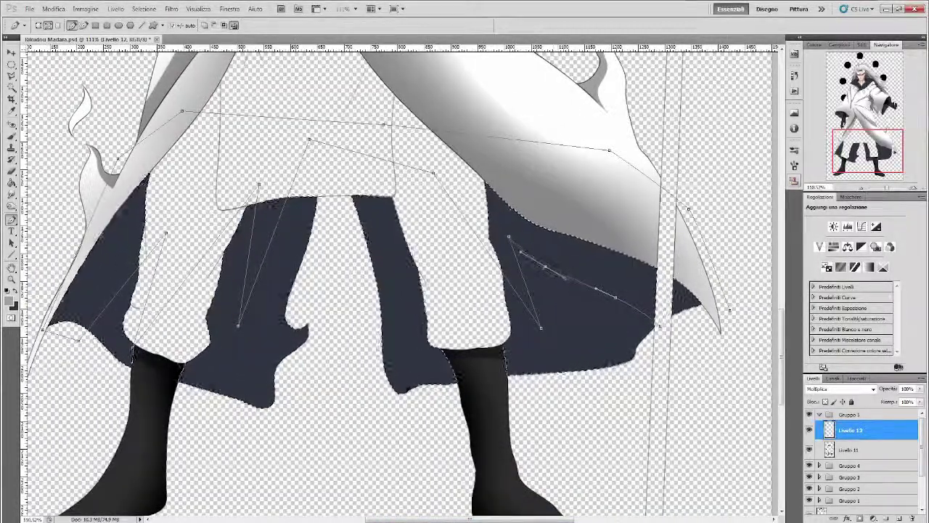
key("ctrl+0")
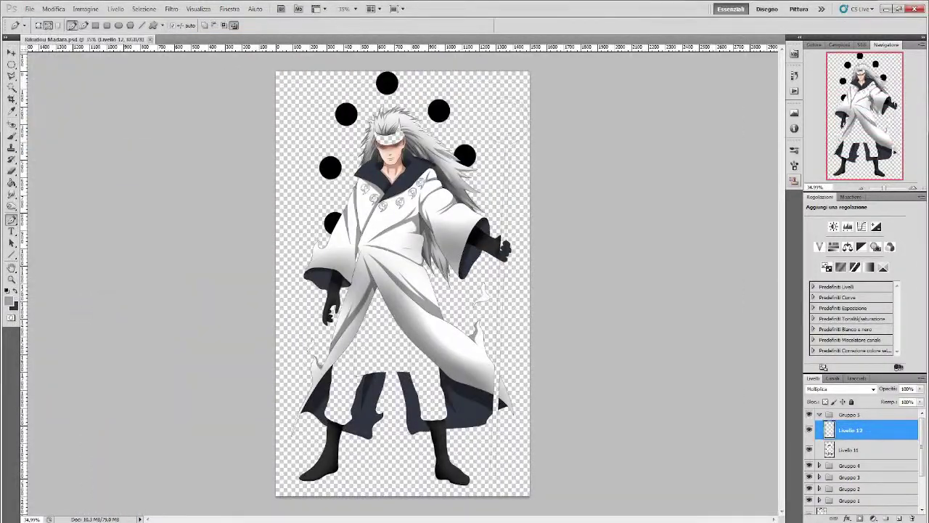
- Give Livello 11 Bevel and Emboss with depth 174, size 250, altitude 37
scroll(392, 405, "up", 3)
double_click(886, 449)
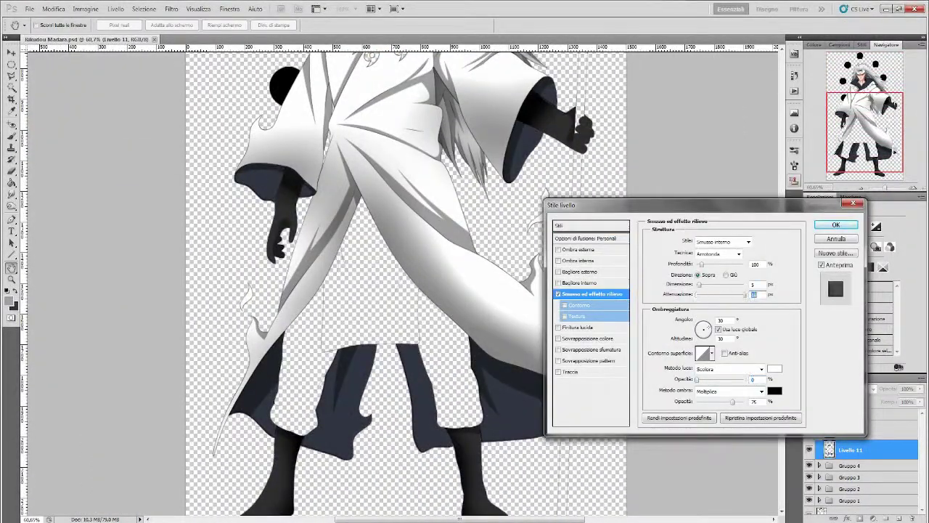
left_click_drag(708, 325, 703, 329)
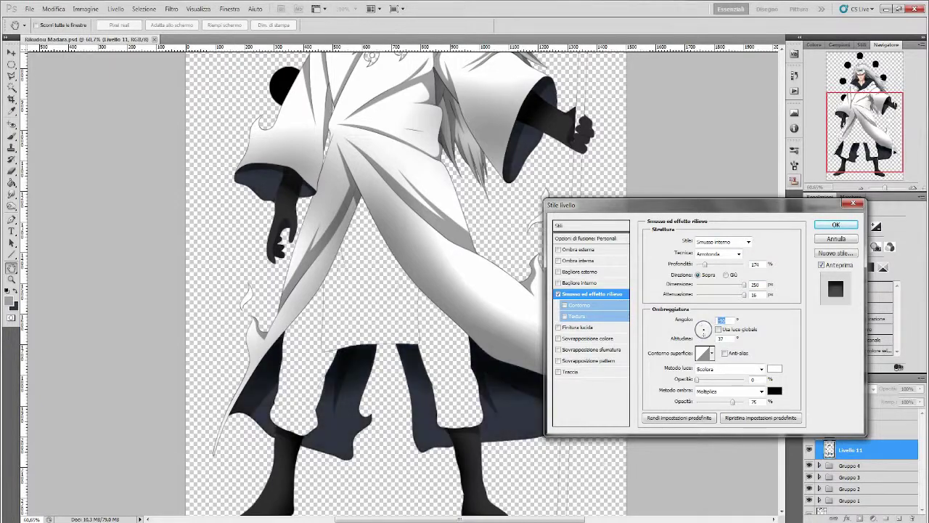
left_click(835, 225)
- Check the Burn tool brush options, then add a new empty layer, Livello 13
key("o")
right_click(405, 281)
key("Escape")
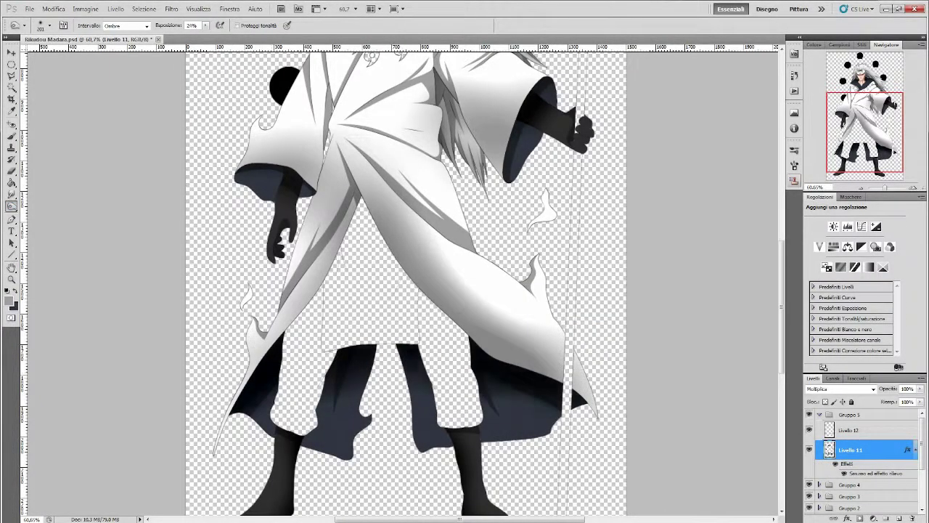
scroll(407, 291, "up", 2)
scroll(406, 290, "up", 1)
scroll(406, 290, "up", 3)
scroll(407, 291, "up", 1)
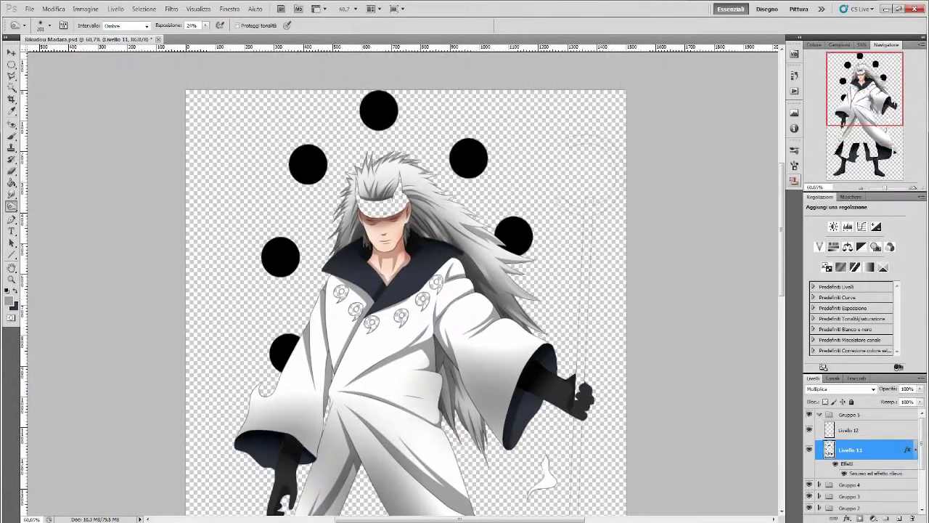
scroll(407, 290, "up", 1)
scroll(406, 290, "down", 5)
scroll(406, 291, "up", 2)
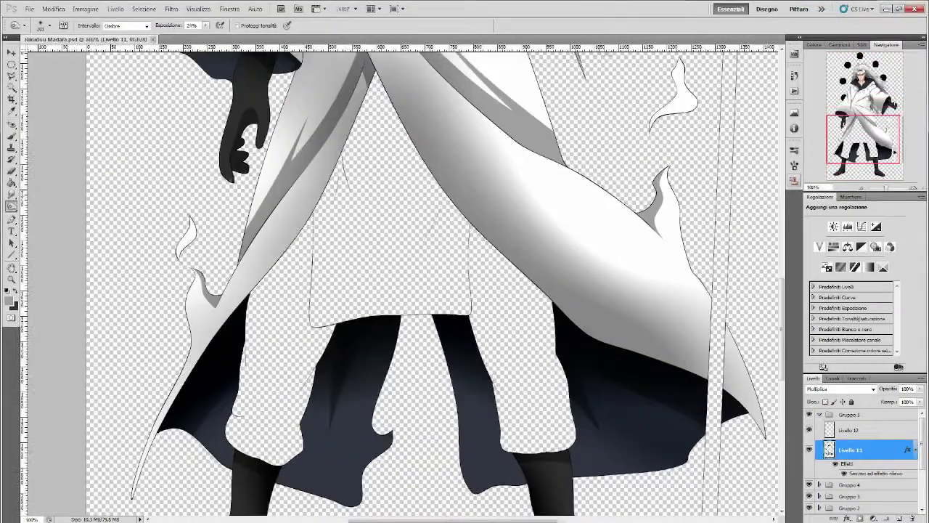
scroll(406, 291, "up", 6)
scroll(403, 284, "up", 5)
key("ctrl+shift+alt+n")
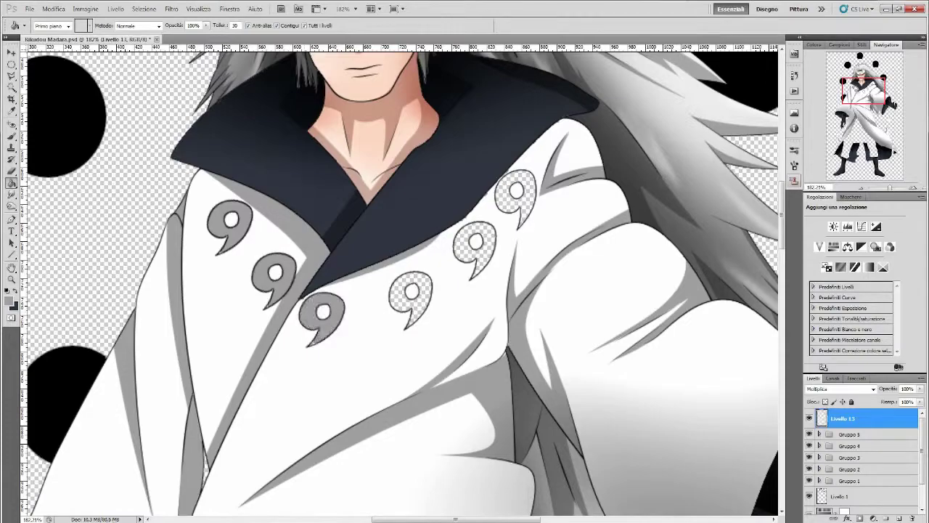
- Darken the magatama symbols to black with Hue/Saturation
key("u")
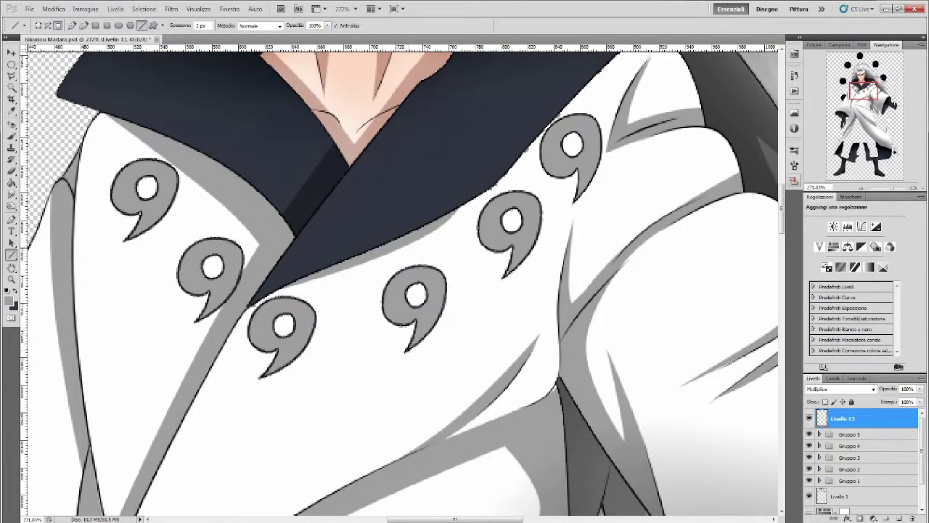
left_click(85, 8)
left_click(290, 83)
left_click(823, 237)
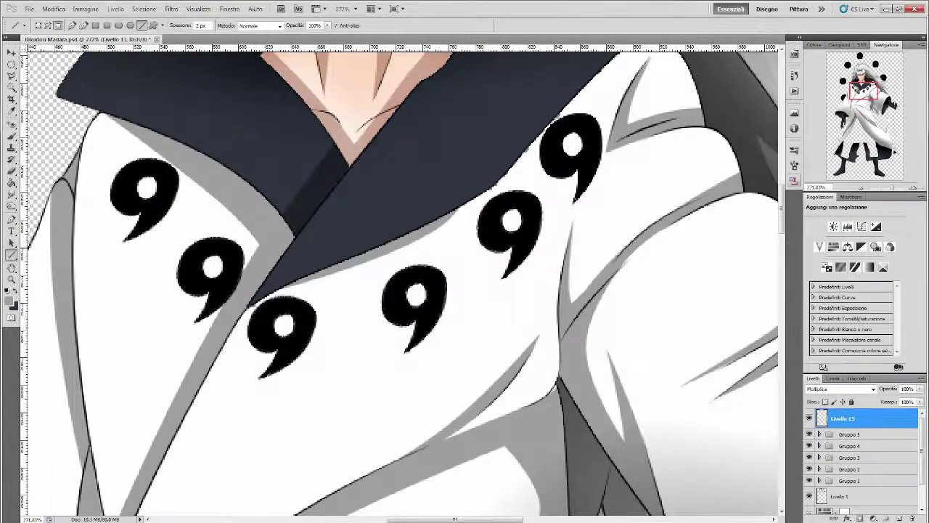
key("ctrl+0")
- Save the document and create the new layer group Gruppo 6
left_click(30, 9)
left_click(36, 152)
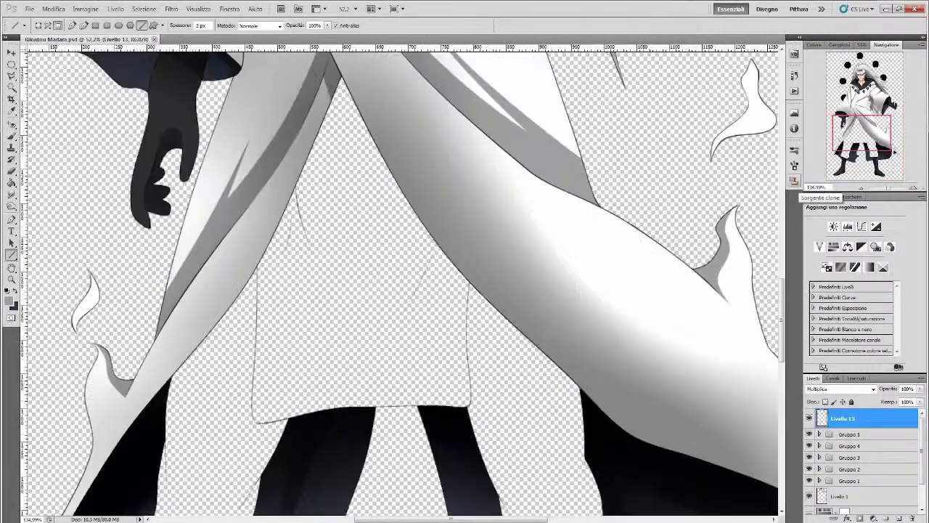
scroll(366, 501, "up", 5)
key("ctrl+g")
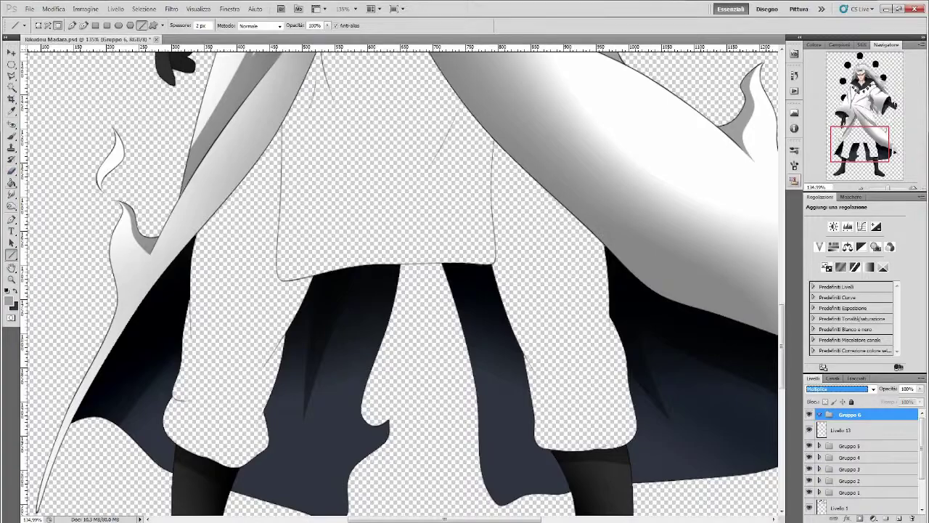
- Fill both trouser legs with taupe on a new layer inside Gruppo 6
key("g")
left_click(10, 300)
left_click(379, 244)
left_click(327, 327)
key("Return")
left_click(886, 517)
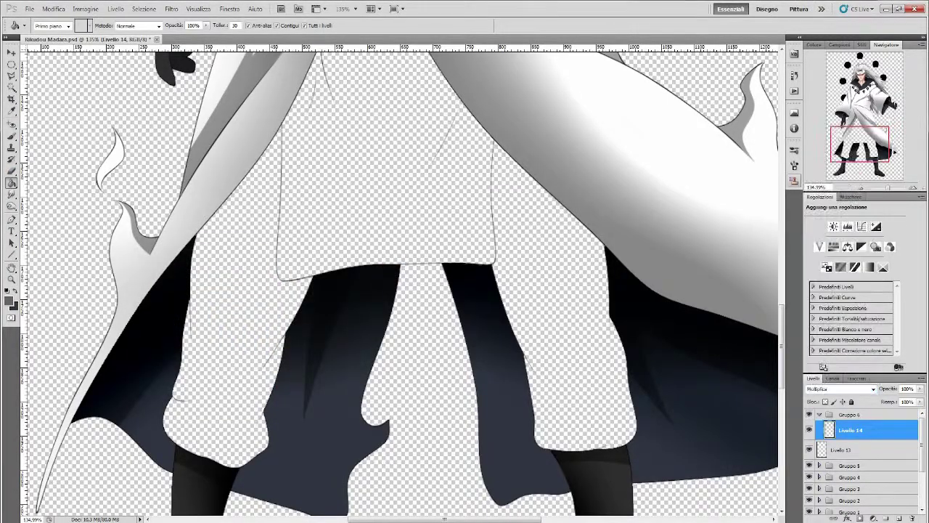
left_click(225, 305)
left_click(559, 304)
scroll(724, 508, "up", 3)
- Add a new layer, Livello 15, for the trouser shadows
key("b")
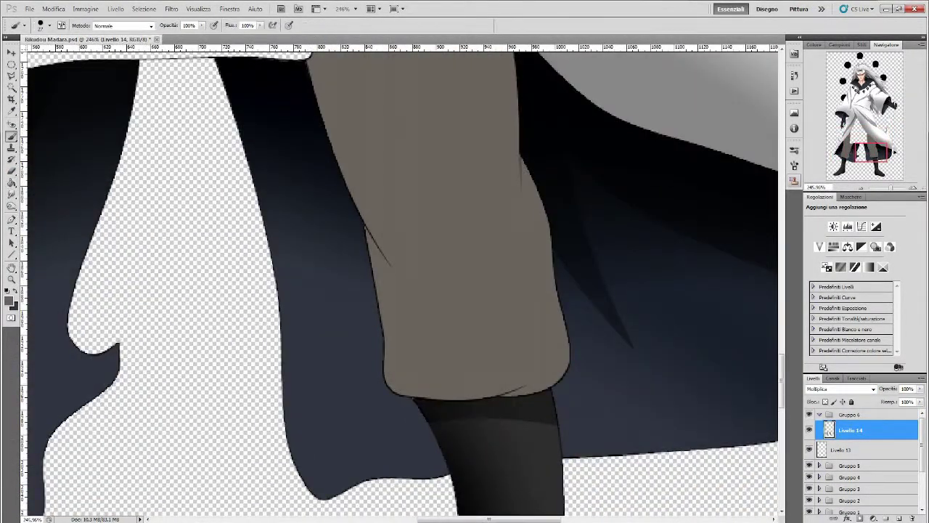
left_click_drag(863, 152, 849, 138)
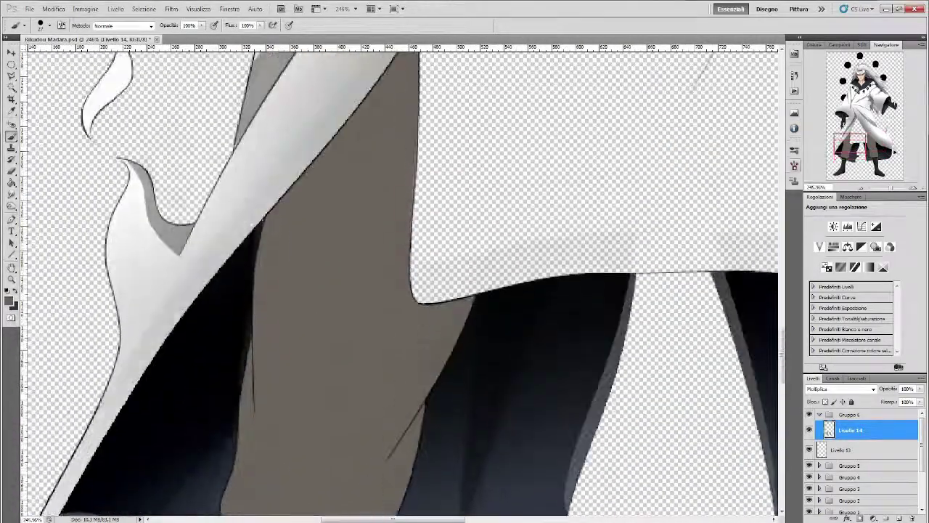
scroll(579, 328, "down", 5)
scroll(550, 391, "up", 1)
scroll(550, 390, "up", 3)
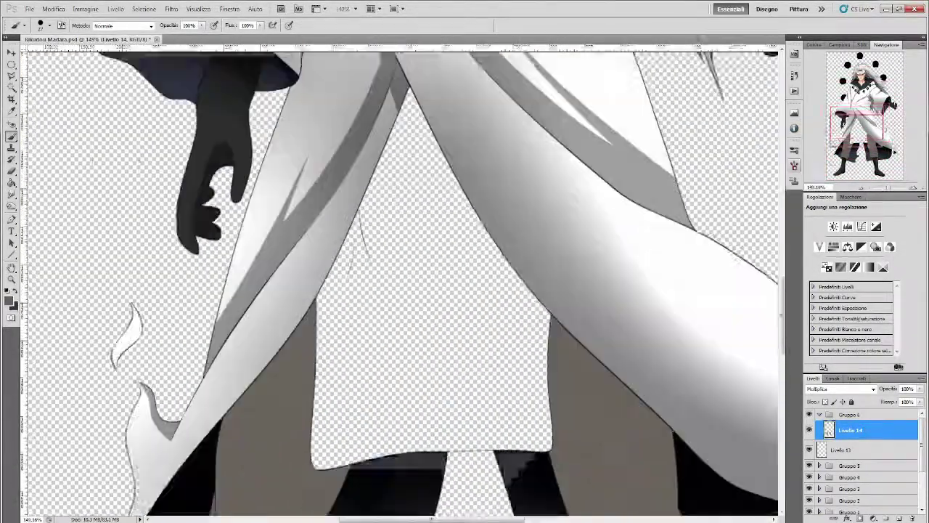
left_click(885, 518)
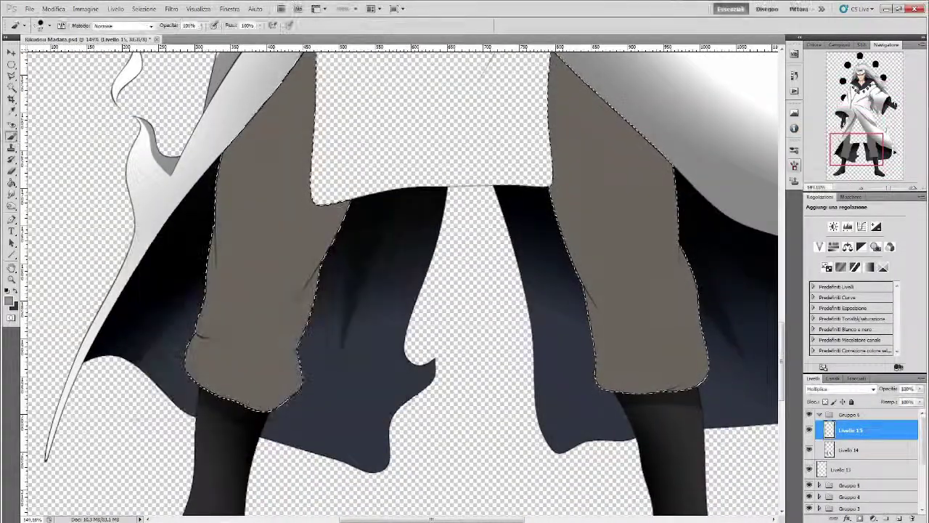
- Trace shadow shapes on the left trouser leg and fill them darker
key("p")
left_click(154, 367)
left_click(164, 420)
left_click(368, 420)
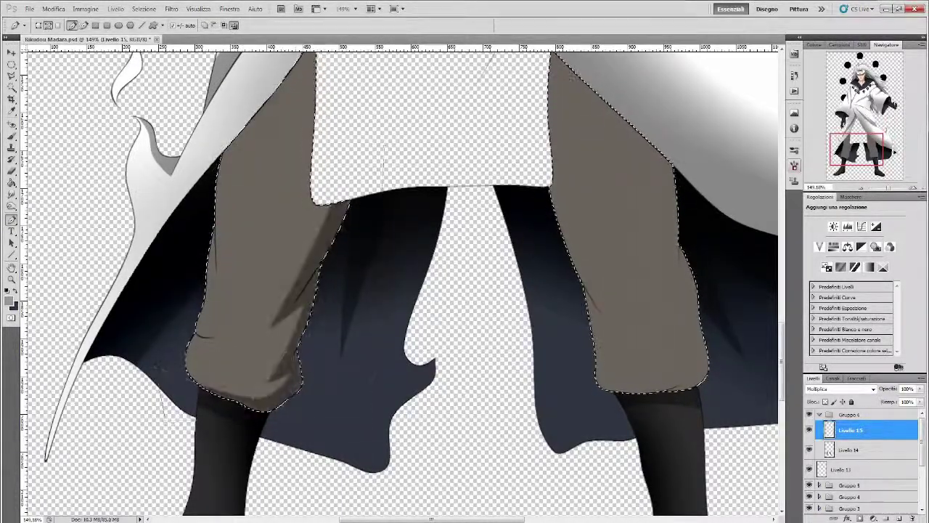
left_click(189, 236)
left_click(180, 335)
left_click(236, 332)
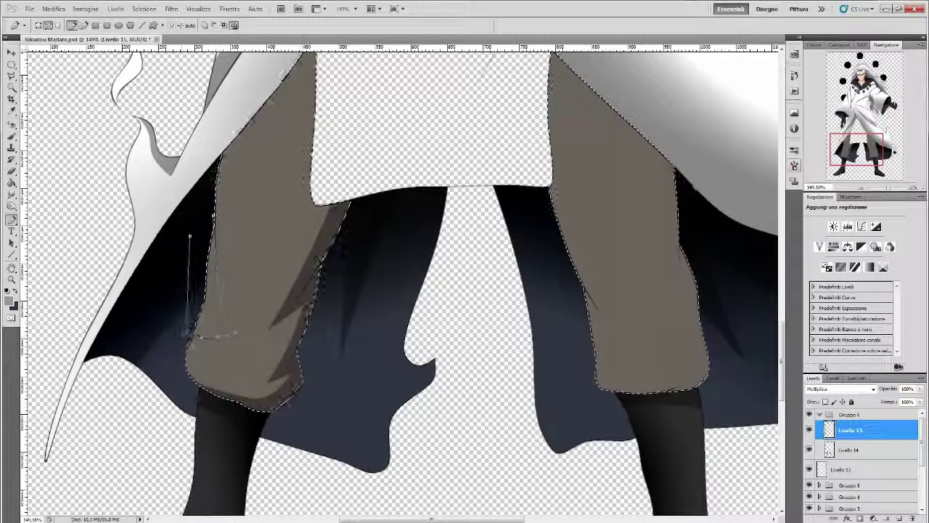
scroll(407, 283, "up", 2)
key("alt+BackSpace")
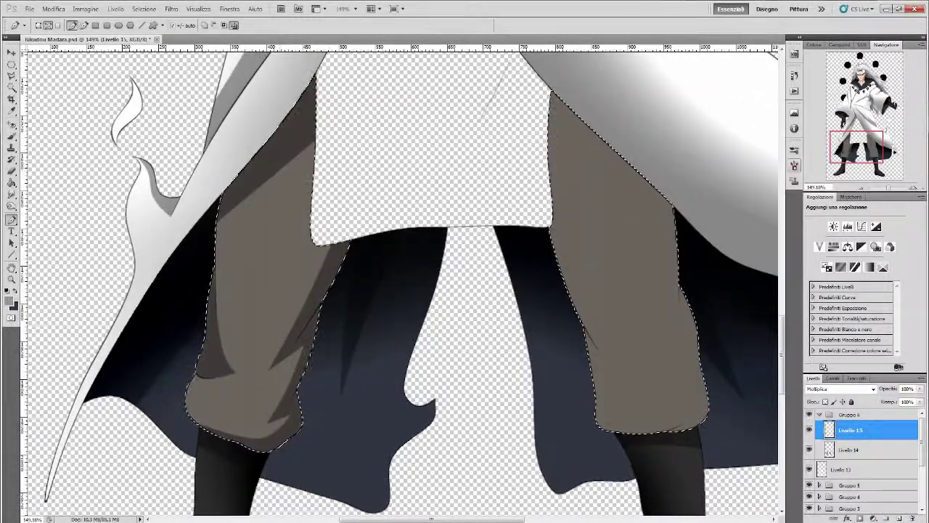
- Darken the right leg's edge shadows and start a left-edge shadow outline
key("alt+BackSpace")
left_click(696, 417)
key("alt+BackSpace")
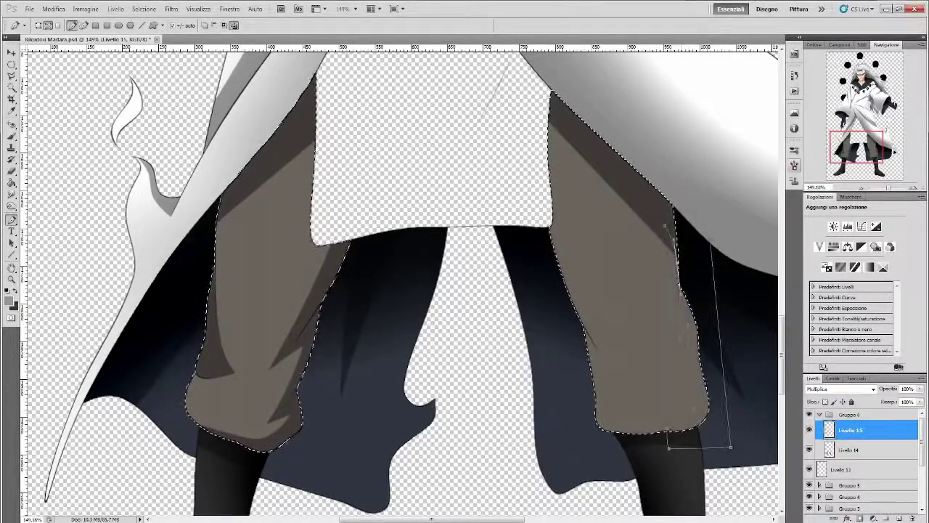
left_click(646, 440)
left_click(589, 447)
left_click(566, 343)
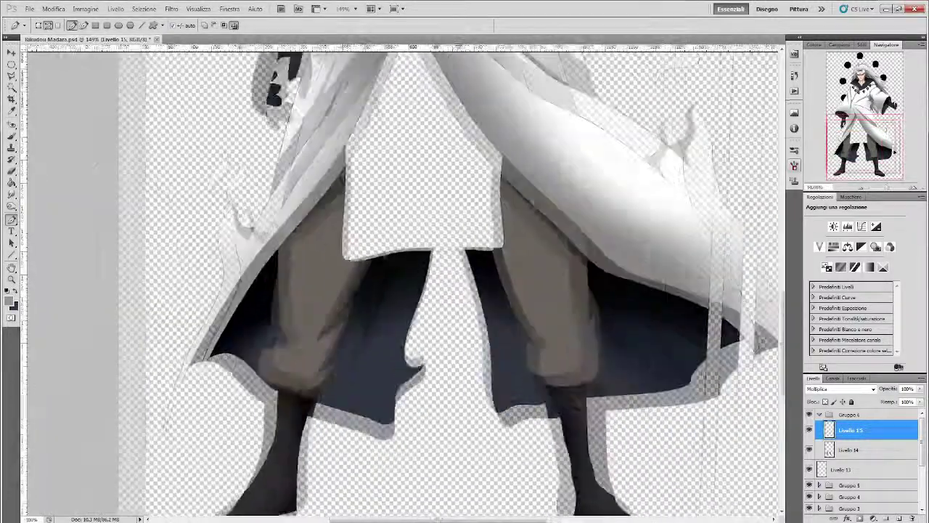
- Try shifting the trousers' hue and removing saturation, then cancel the adjustment
left_click(143, 8)
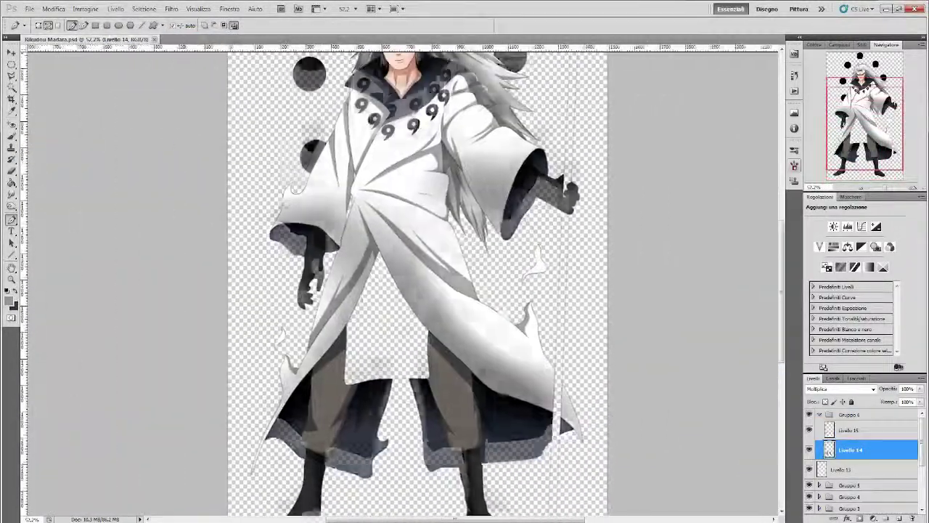
left_click(247, 86)
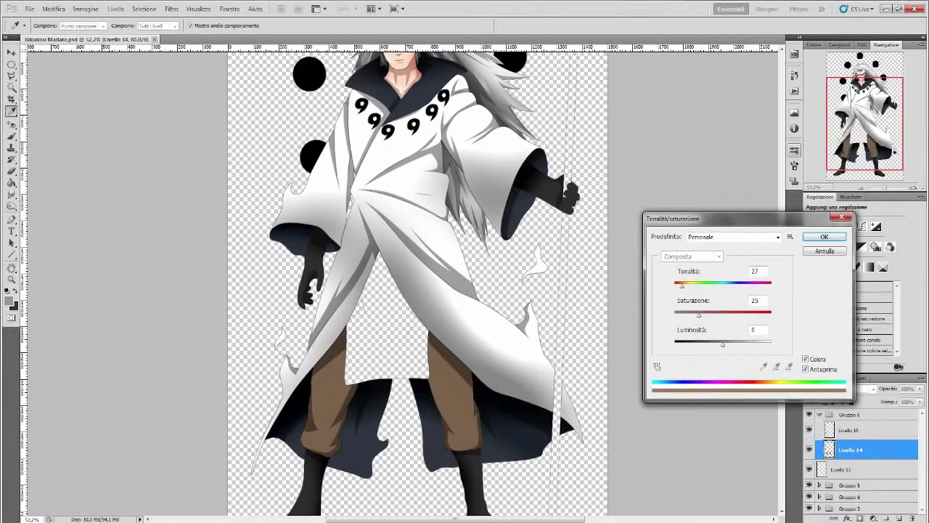
left_click_drag(682, 284, 761, 285)
left_click_drag(698, 314, 676, 315)
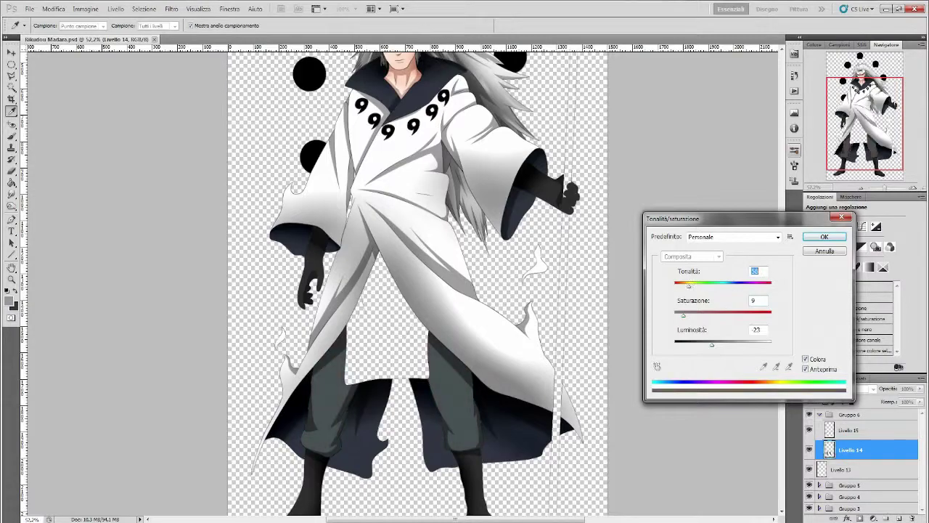
key("Escape")
key("p")
- Add Bevel and Emboss to trouser layer Livello 14 and save the file
double_click(885, 449)
left_click(591, 293)
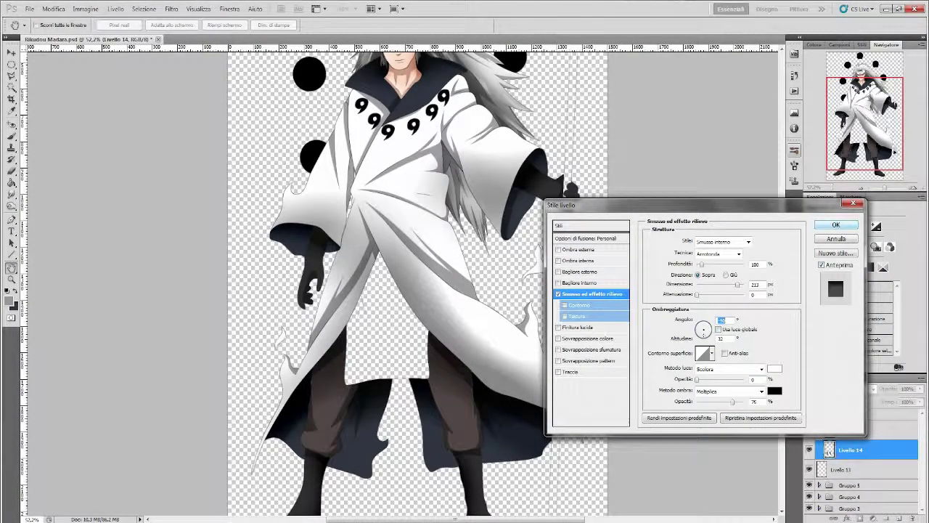
left_click(835, 224)
left_click(29, 9)
left_click(50, 151)
scroll(394, 299, "up", 5)
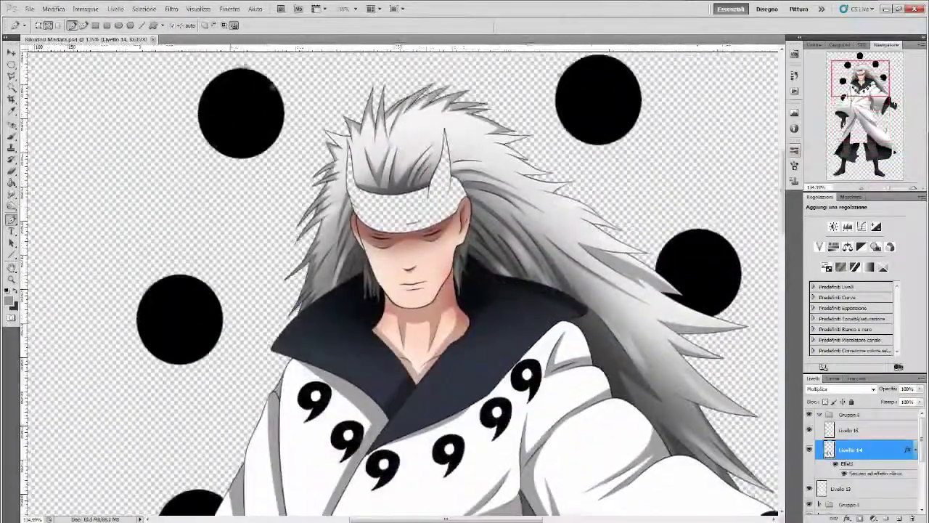
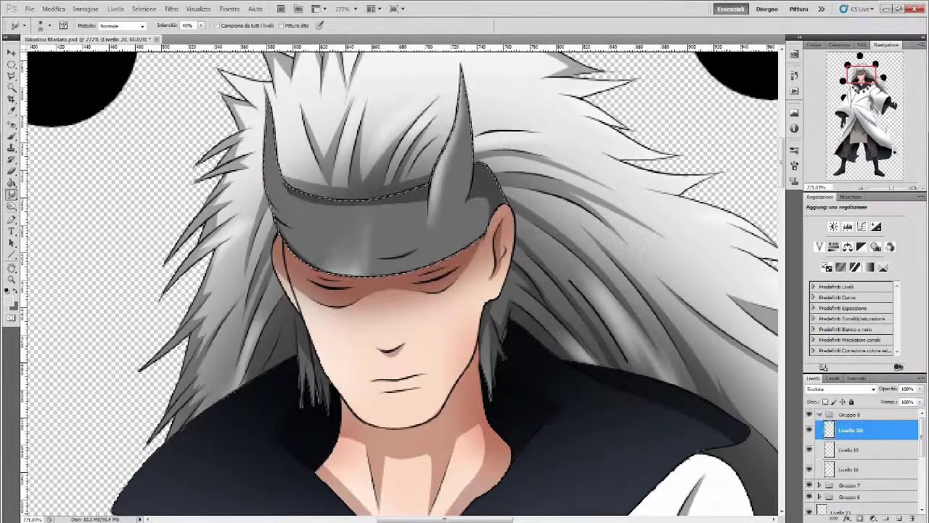
- Deselect and apply a Bevel and Emboss style to the headband layer, Livello 18
key("ctrl+d")
double_click(878, 469)
type("16")
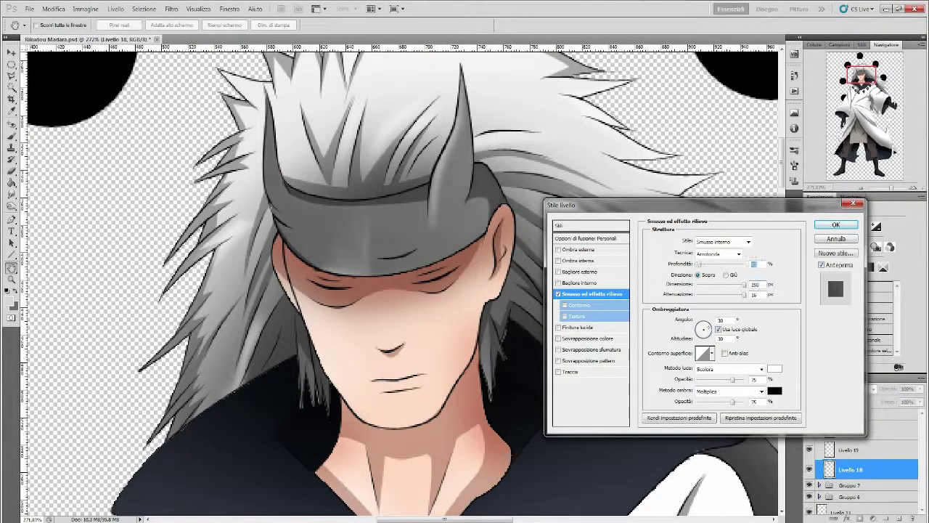
key("Down")
key("Down")
key("Down")
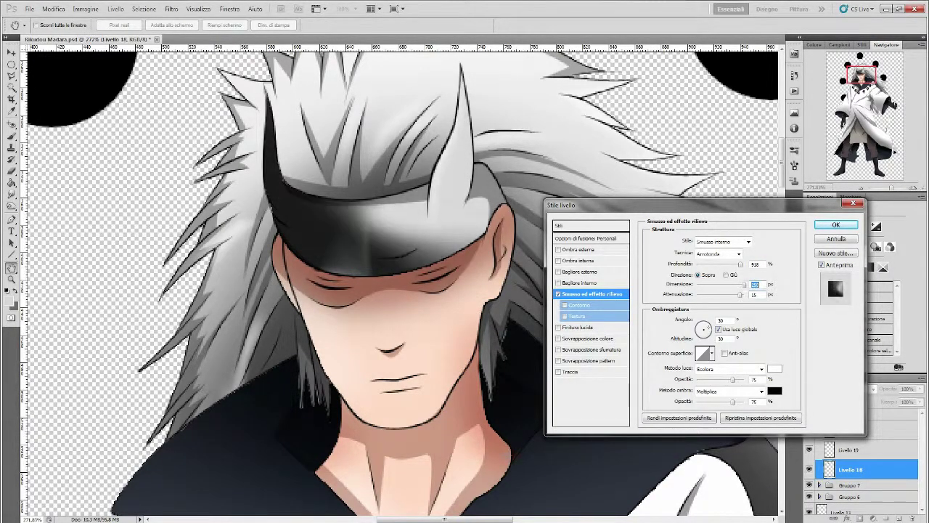
key("Return")
- Lighten the headband's lower band with the Dodge tool set to the Luci range
key("o")
right_click(286, 250)
key("Escape")
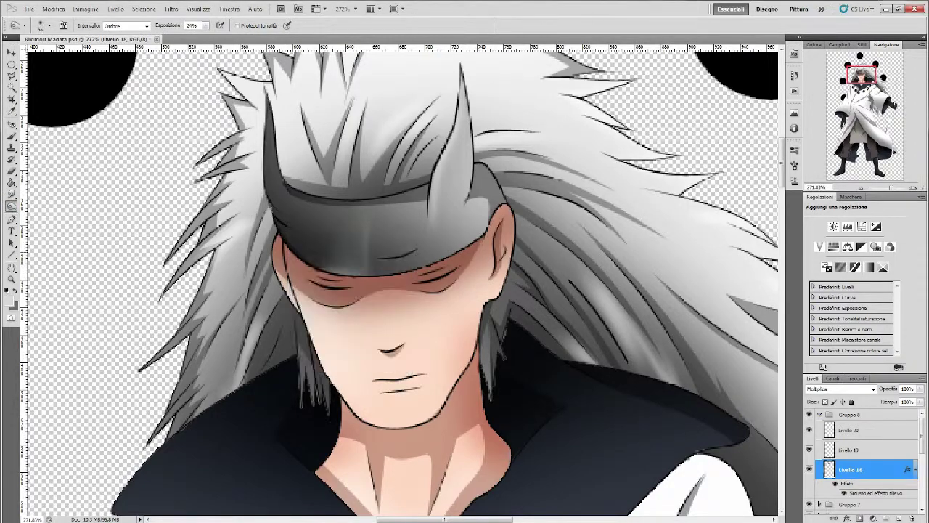
key("ctrl+z")
left_click(59, 205)
right_click(452, 251)
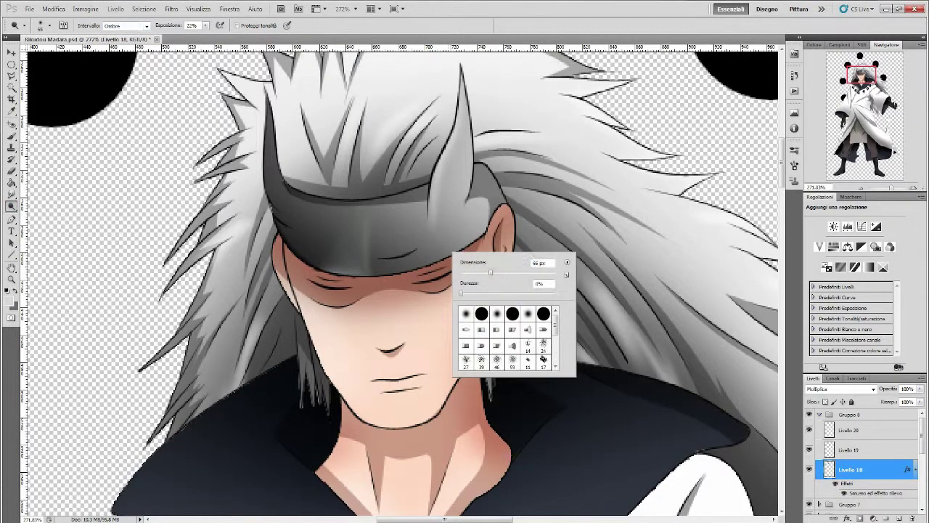
key("Escape")
left_click(127, 26)
left_click(116, 47)
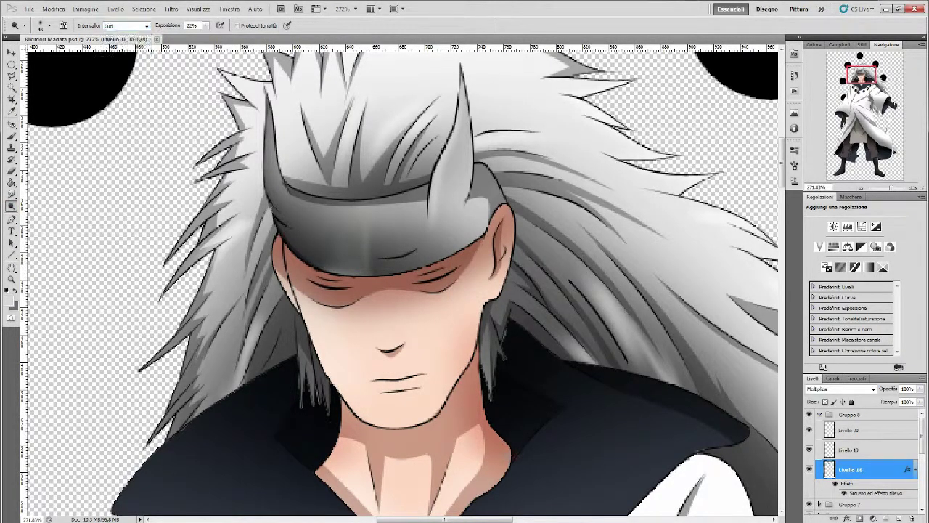
left_click_drag(290, 192, 377, 261)
key("ctrl+0")
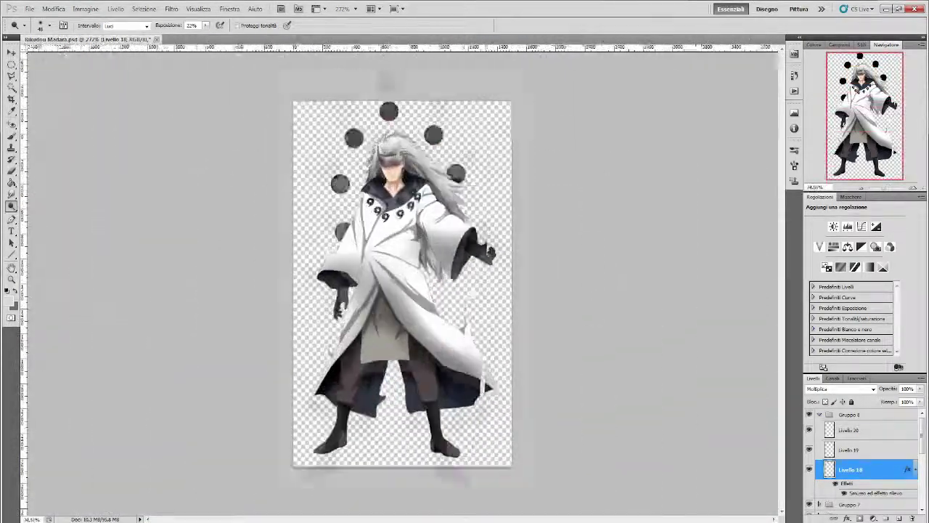
- Paint the character's staff solid black with the Brush
scroll(497, 393, "up", 1)
scroll(497, 394, "up", 4)
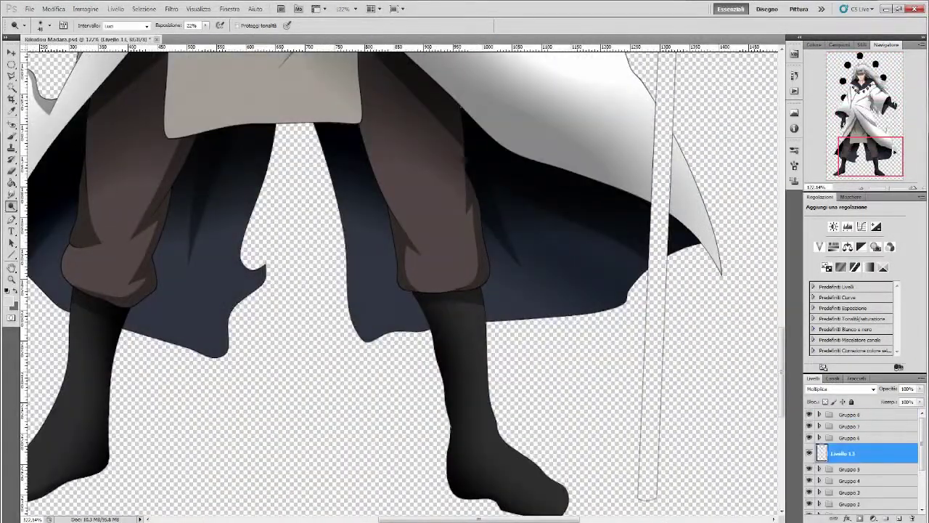
scroll(399, 283, "up", 5)
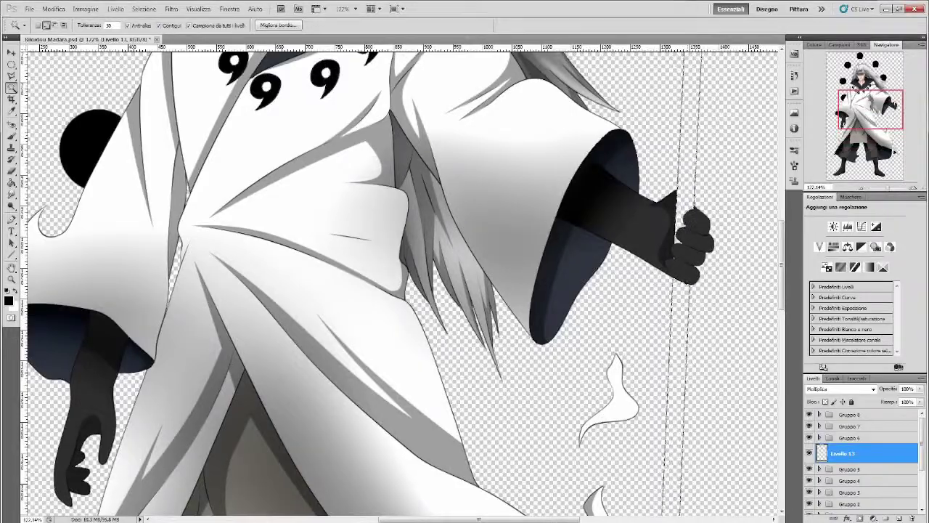
scroll(400, 283, "up", 5)
key("b")
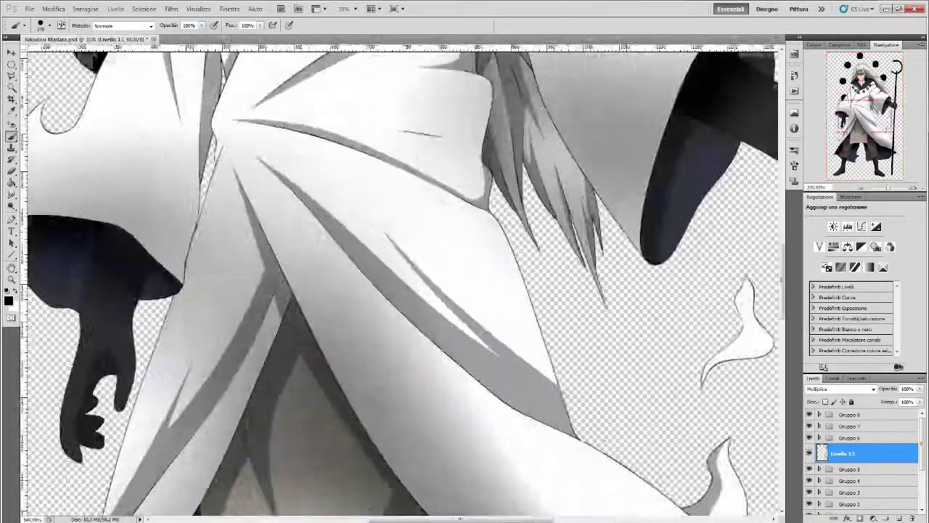
scroll(501, 251, "up", 5)
scroll(501, 251, "up", 5)
key("u")
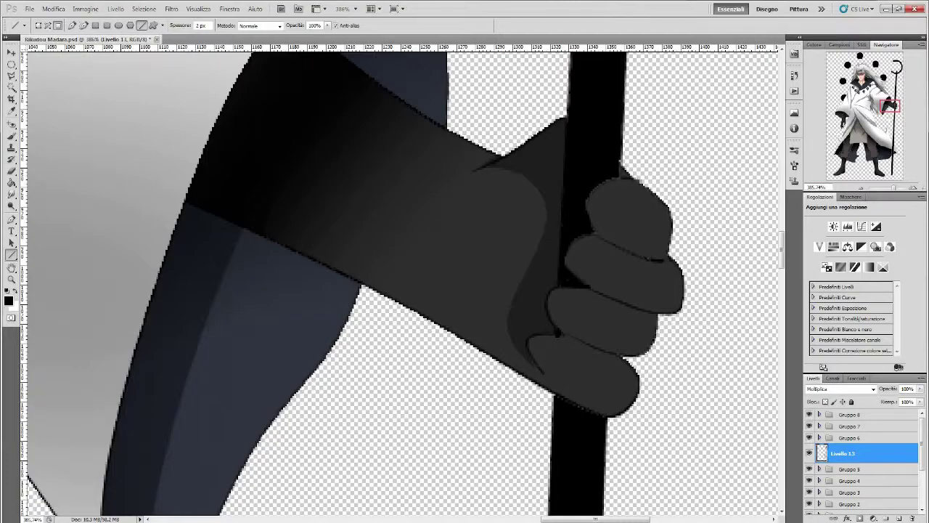
- Duplicate all the coloring layers and merge the copies into Gruppo 8 copia
key("ctrl+0")
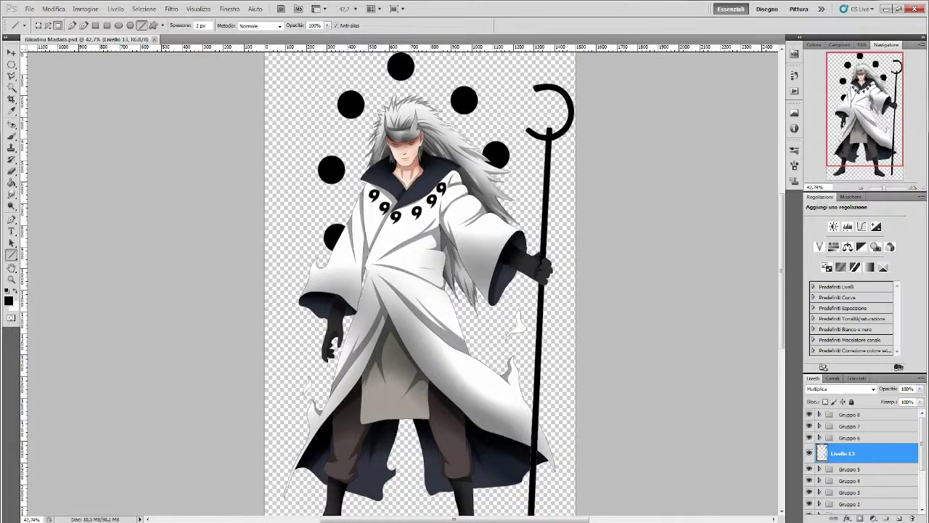
right_click(863, 450)
left_click(849, 396)
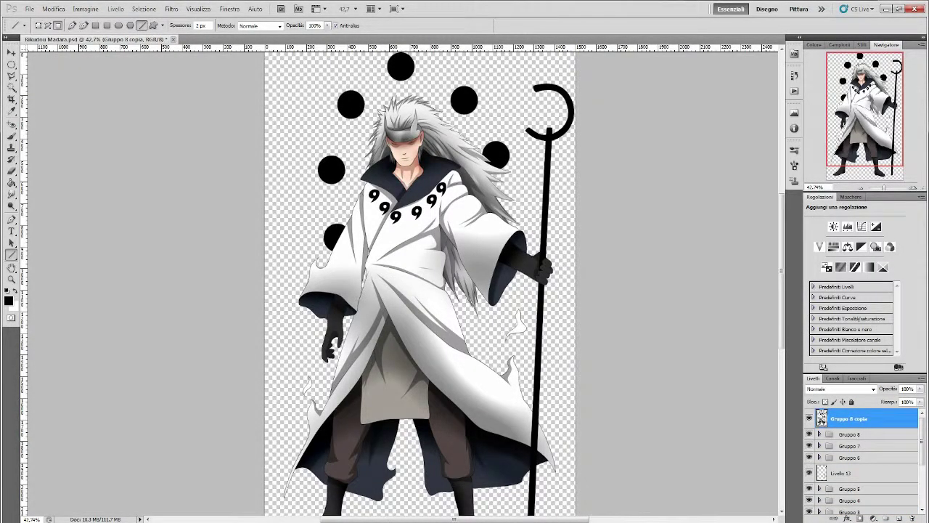
- Group the original layers, then hide that group and the merged character copy
key("ctrl+g")
left_click(53, 9)
left_click(849, 419)
left_click(809, 418)
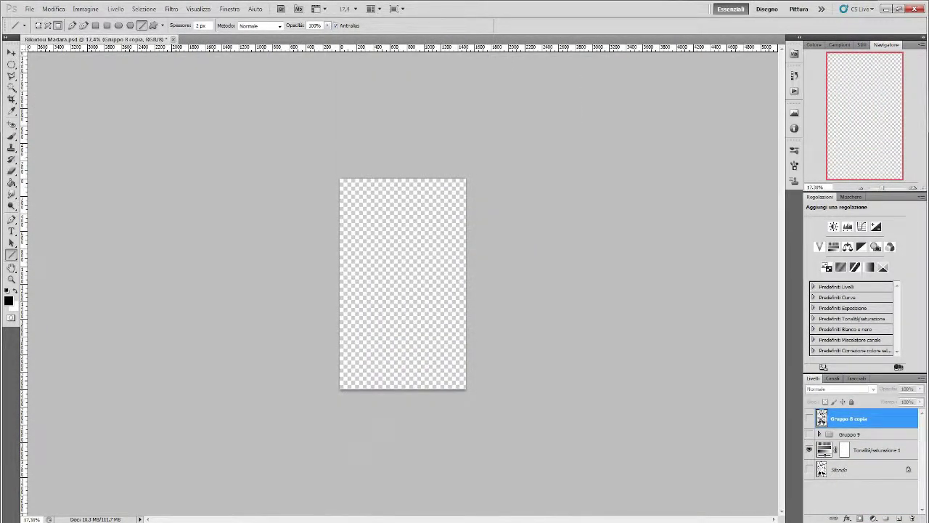
- Create a new layer and fill it with black
key("g")
key("Return")
key("ctrl+shift+alt+n")
key("ctrl+0")
key("alt+BackSpace")
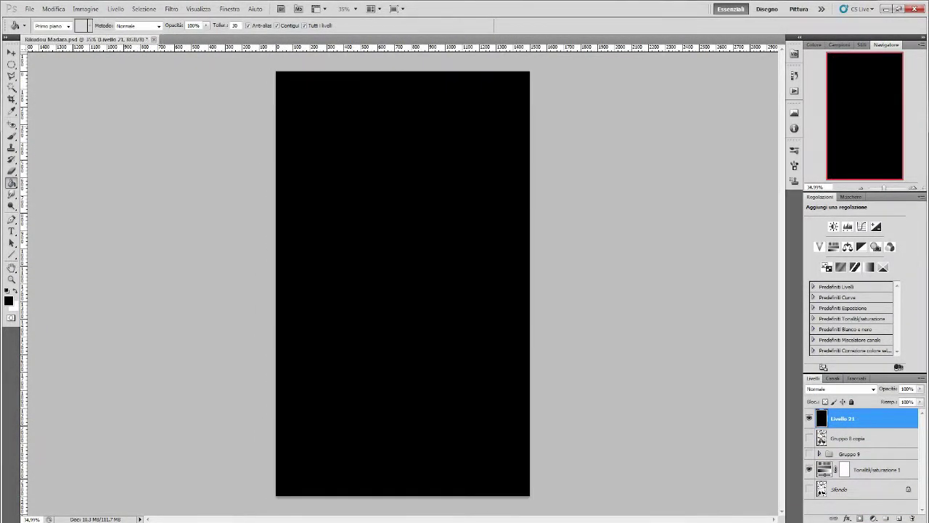
- Apply Add Noise and a Brightness/Contrast boost to the black layer
left_click(171, 8)
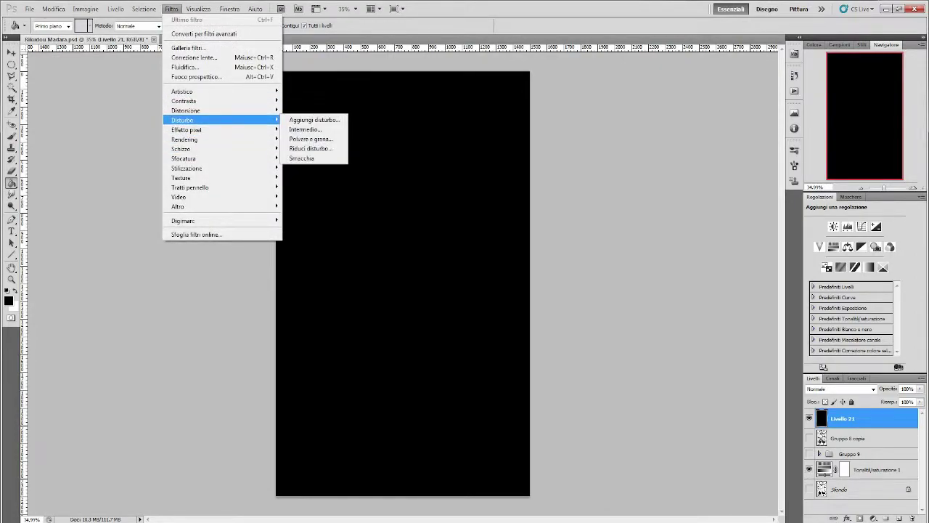
left_click(314, 119)
key("Return")
left_click(85, 8)
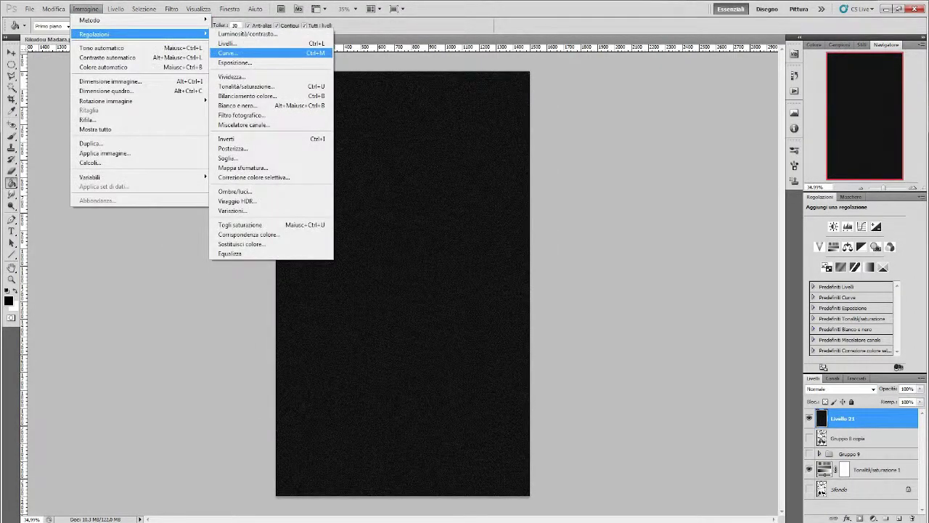
left_click(246, 33)
key("Return")
- Duplicate the noise layer, enlarge it, boost its contrast and blend it in Sovrapponi mode
key("v")
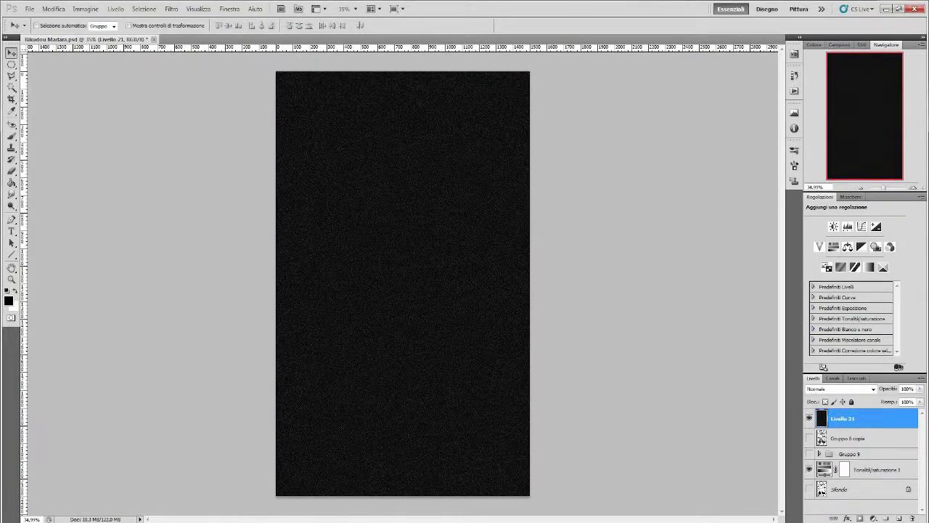
key("ctrl+j")
key("ctrl+t")
key("ctrl+0")
key("Return")
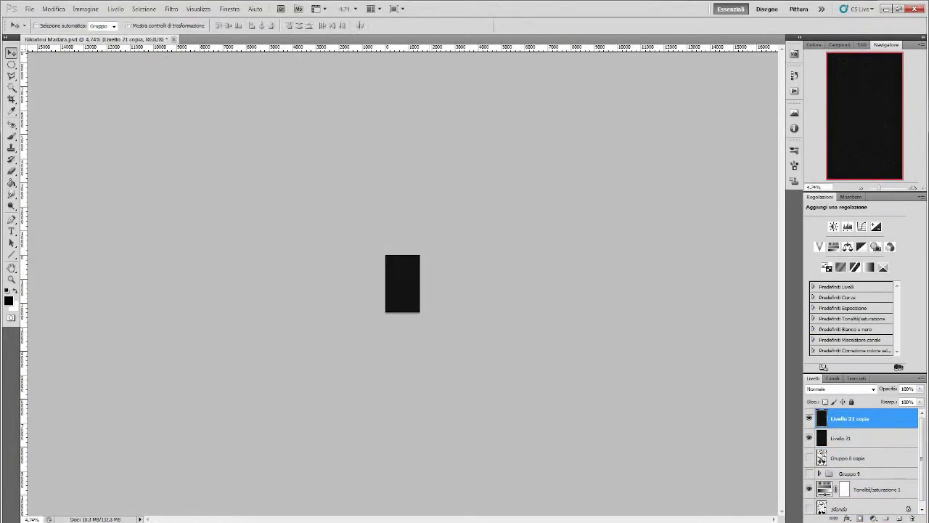
key("ctrl+0")
left_click(85, 9)
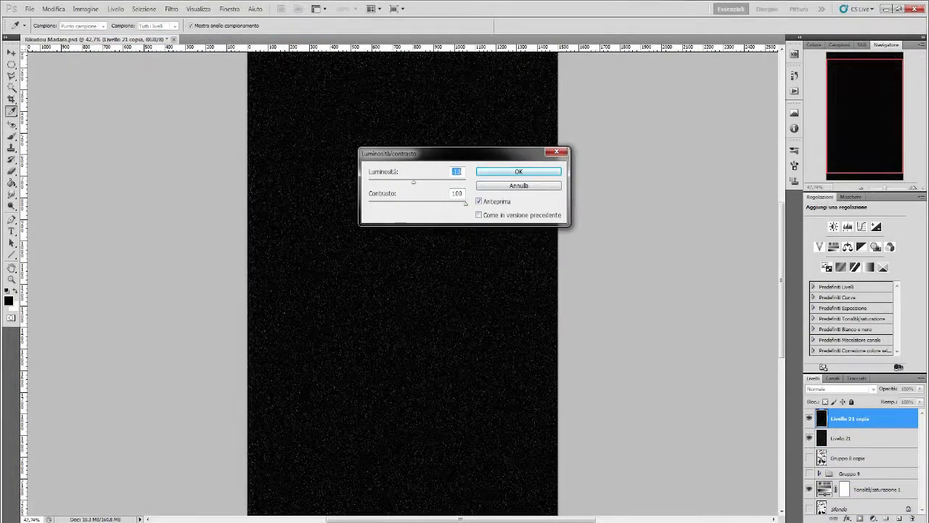
key("Return")
key("v")
left_click(838, 388)
left_click(835, 247)
- Brighten the star contrast, duplicate the star layer and merge all star layers
left_click(85, 9)
left_click(240, 35)
key("Return")
key("ctrl+j")
left_click(840, 457, "shift")
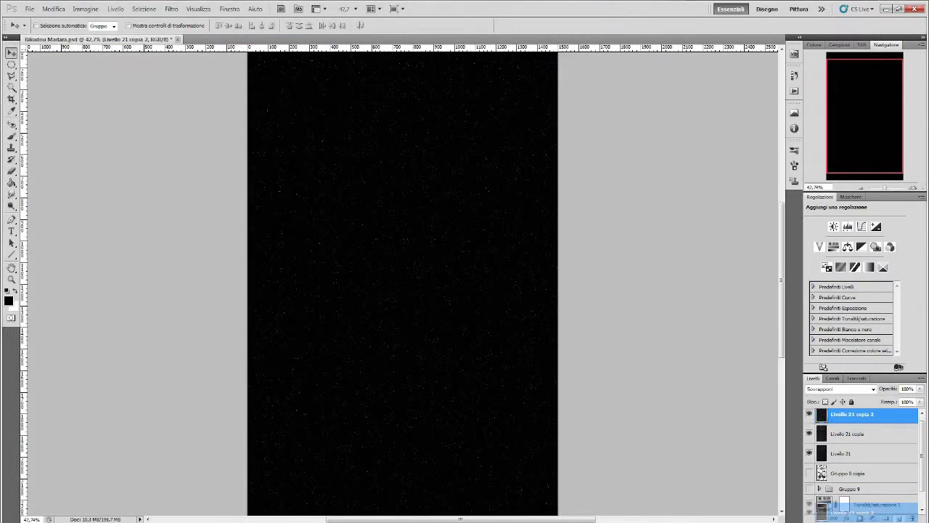
right_click(850, 458)
left_click(834, 464)
- Move the starfield layer below the merged character copy and show the character copy
key("c")
left_click_drag(849, 418, 849, 444)
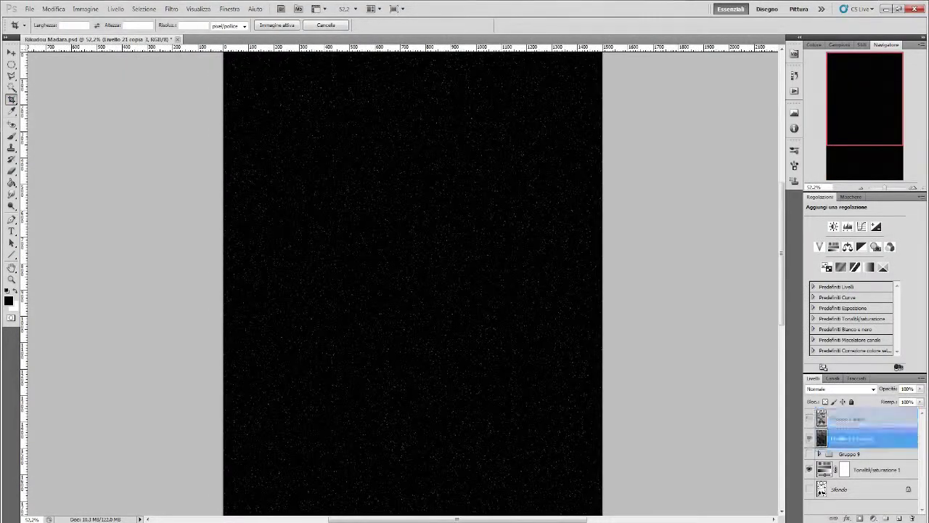
left_click(810, 418)
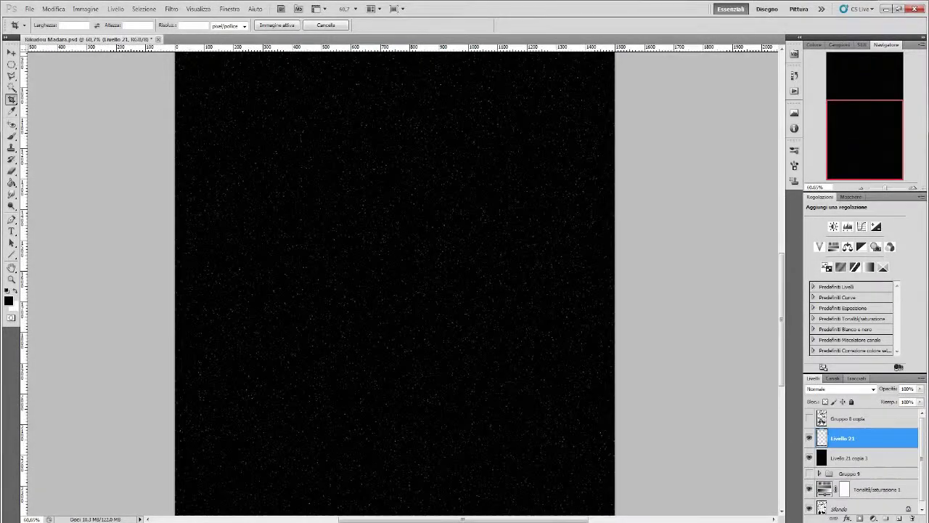
left_click(810, 457)
key("p")
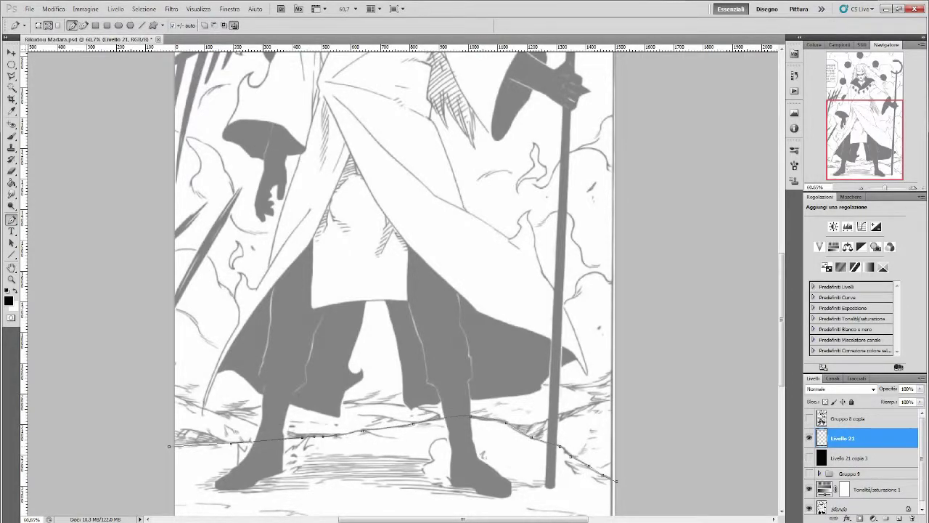
- Hide the background and fill the hill outline with a pink colour
left_click(809, 508)
key("b")
left_click(8, 300)
left_click(194, 284)
key("Return")
scroll(395, 283, "down", 2)
key("alt+BackSpace")
- Colorize the hill tan with Hue/Saturation set to hue 47
left_click(85, 9)
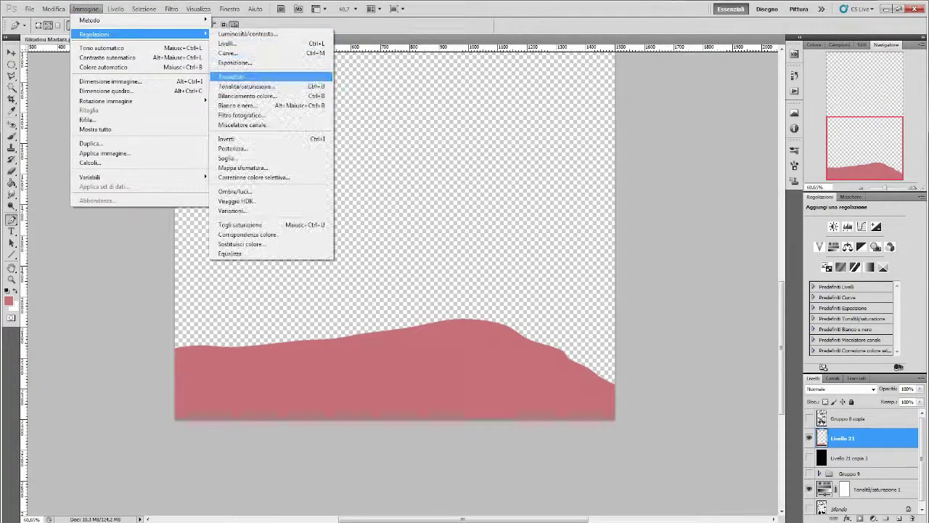
left_click(246, 81)
left_click(805, 359)
type("47")
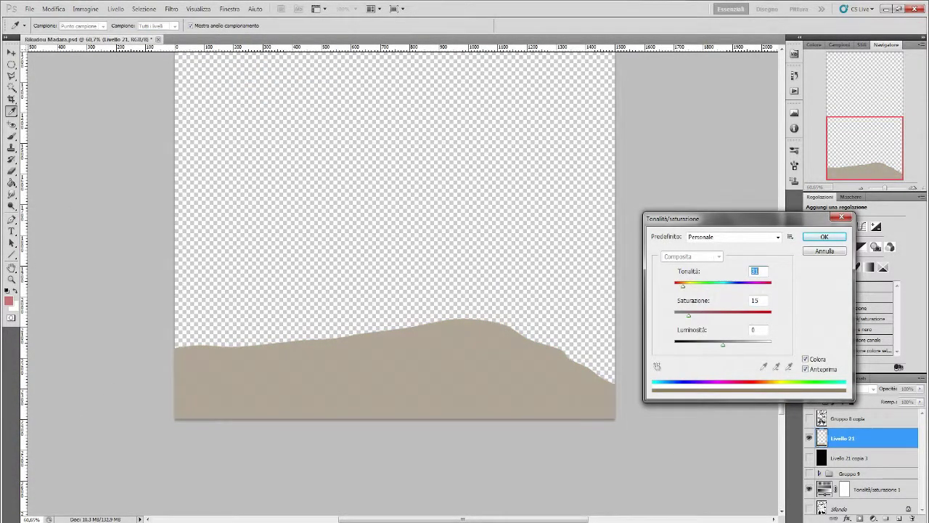
key("Return")
- Darken shadow streaks across the hill with the Burn tool
left_click(12, 207)
left_click(43, 207)
right_click(283, 389)
mouse_move(217, 395)
left_mouse_down()
mouse_move(595, 377)
mouse_move(508, 334)
mouse_move(218, 407)
mouse_move(203, 363)
left_mouse_up()
mouse_move(436, 331)
left_mouse_down()
mouse_move(188, 410)
mouse_move(537, 385)
left_mouse_up()
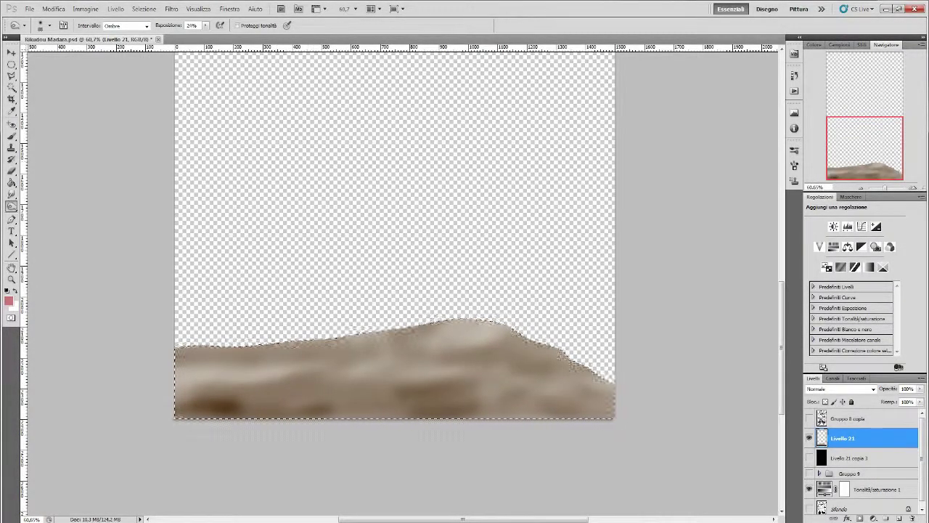
mouse_move(436, 385)
left_mouse_down()
mouse_move(218, 396)
mouse_move(595, 396)
left_mouse_up()
left_click_drag(435, 356, 196, 385)
- Lighten the hill's highlights, especially on the left side, with the Dodge tool
right_click(348, 381)
left_click_drag(326, 363, 188, 406)
left_click(113, 51)
left_click_drag(363, 363, 196, 371)
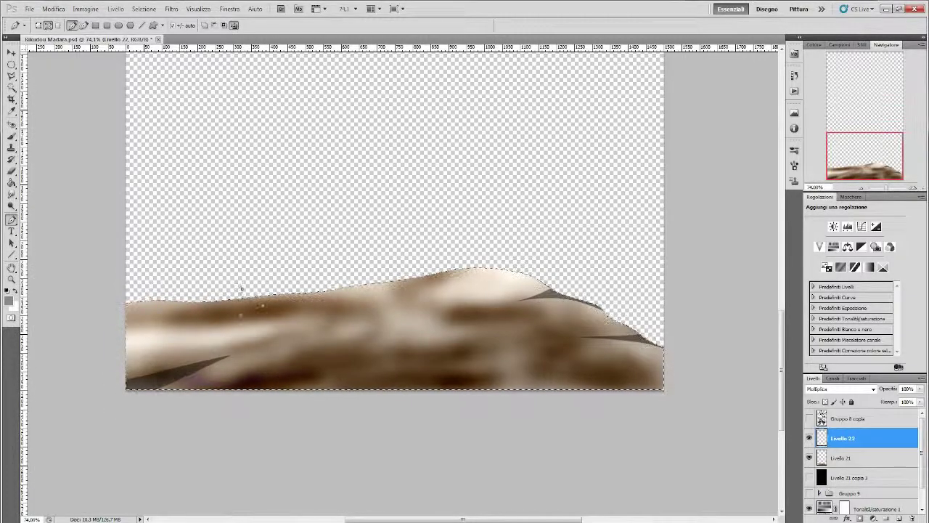
- Soften the hill with a Gaussian Blur
left_click(171, 8)
left_click(312, 156)
key("Return")
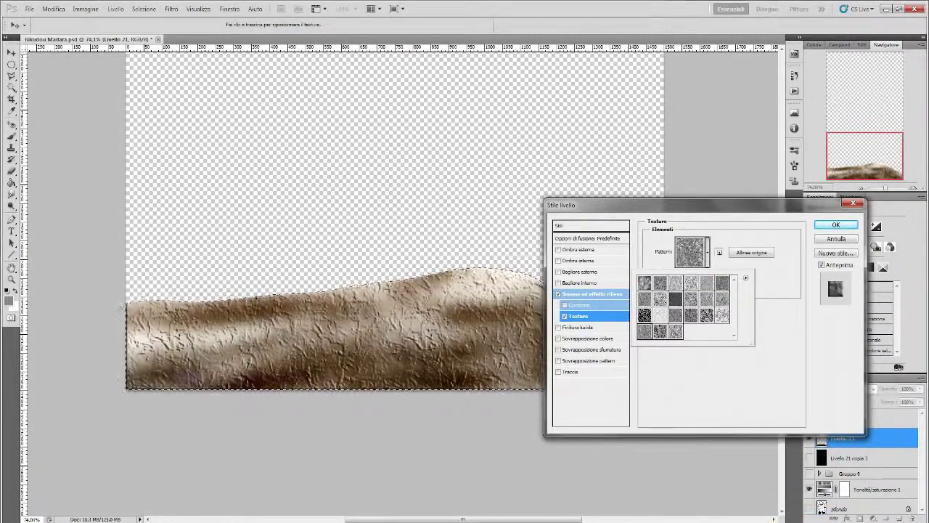
- Discard the stone texture and open the dirt ground texture from the Texture folder
key("Return")
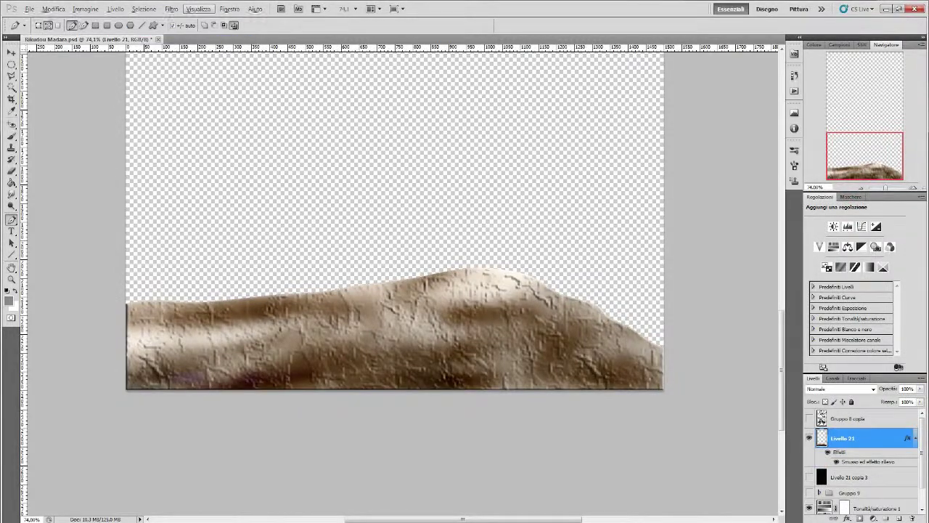
key("ctrl+z")
key("ctrl+o")
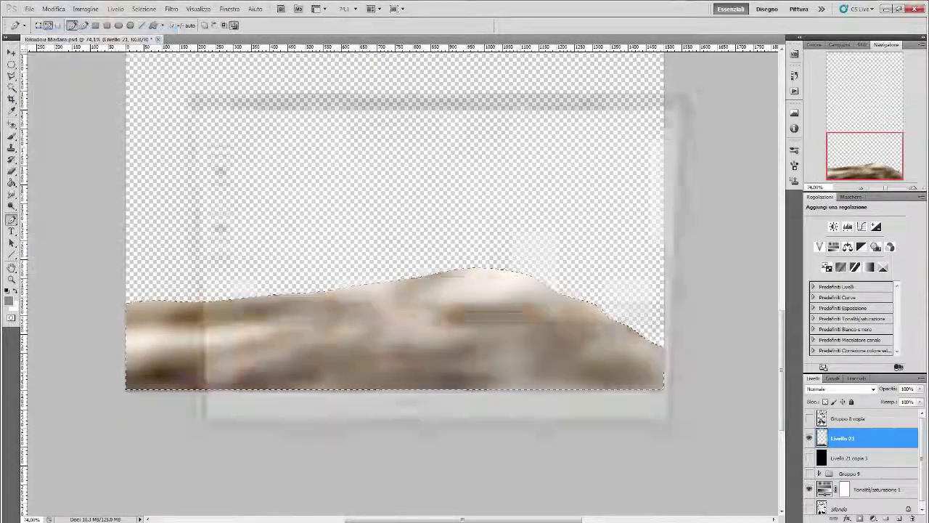
double_click(253, 183)
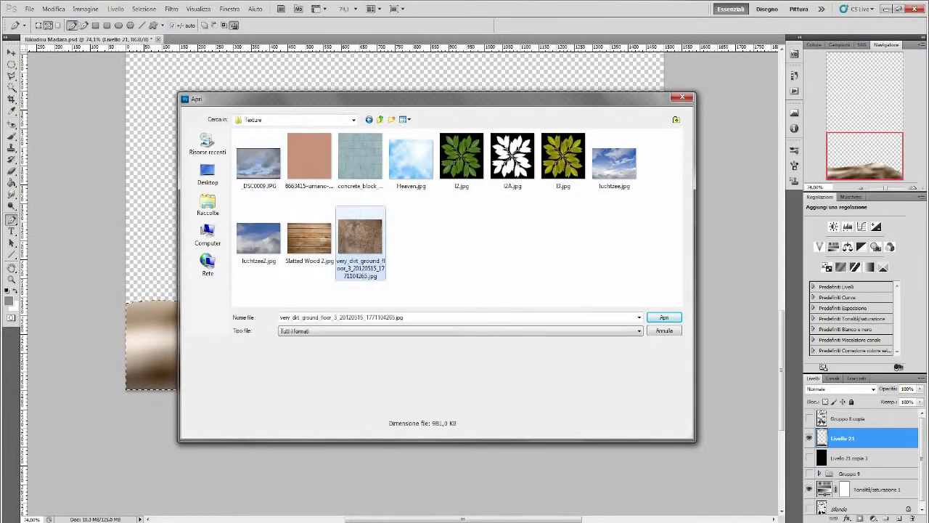
key("Return")
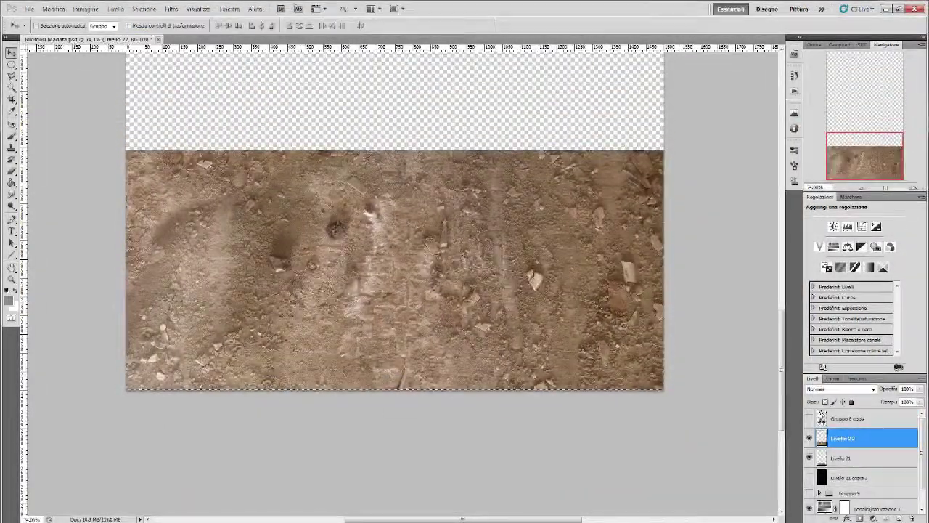
- Invert the wavy selection, delete the dirt above the hilltop line, and deselect
left_click(143, 9)
left_click(148, 48)
key("Delete")
key("ctrl+d")
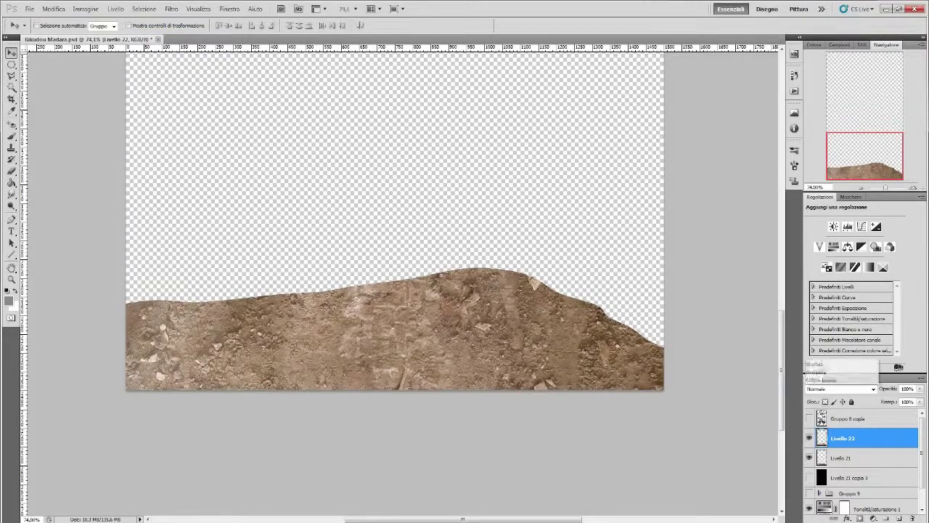
key("shift+alt+o")
scroll(399, 232, "up", 1, "alt")
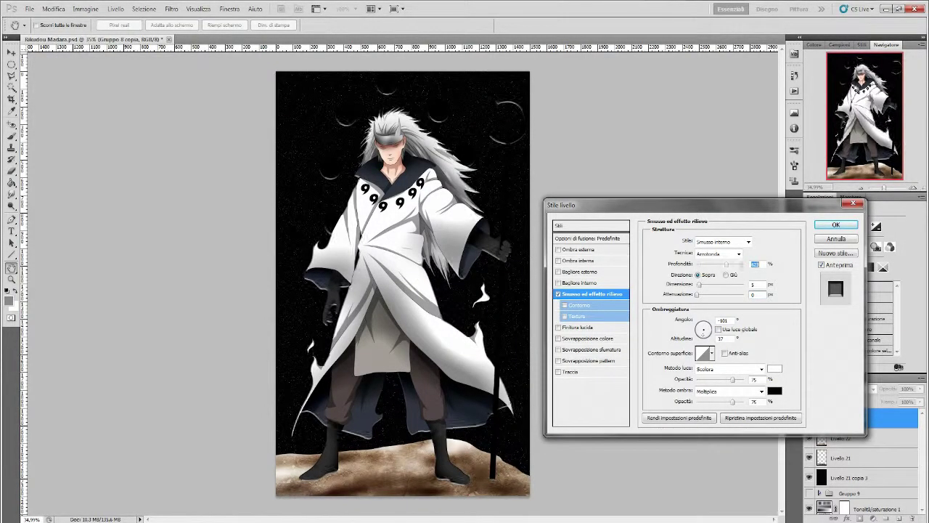
- Hide the black background and squeeze the clouds layer into a narrow vertical strip
left_click(836, 225)
left_click(809, 476)
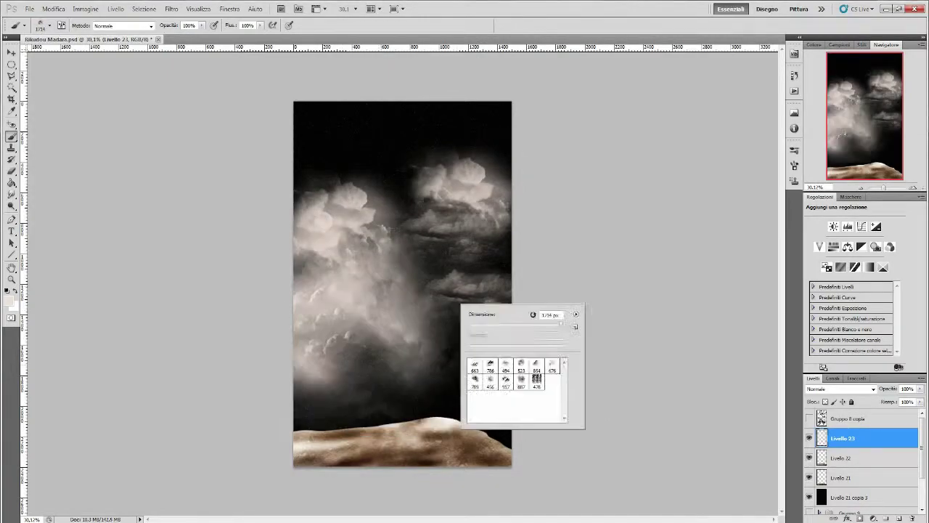
left_click(143, 9)
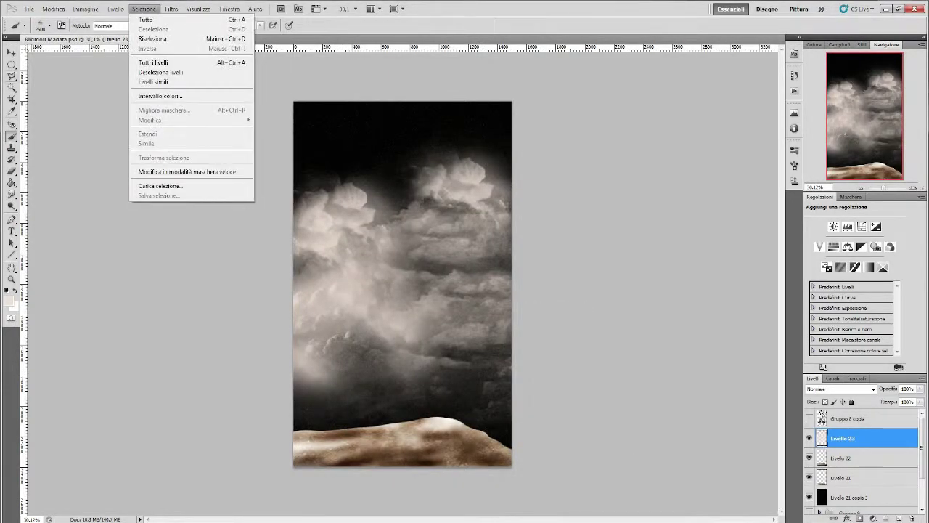
key("ctrl+t")
left_click_drag(293, 283, 227, 272)
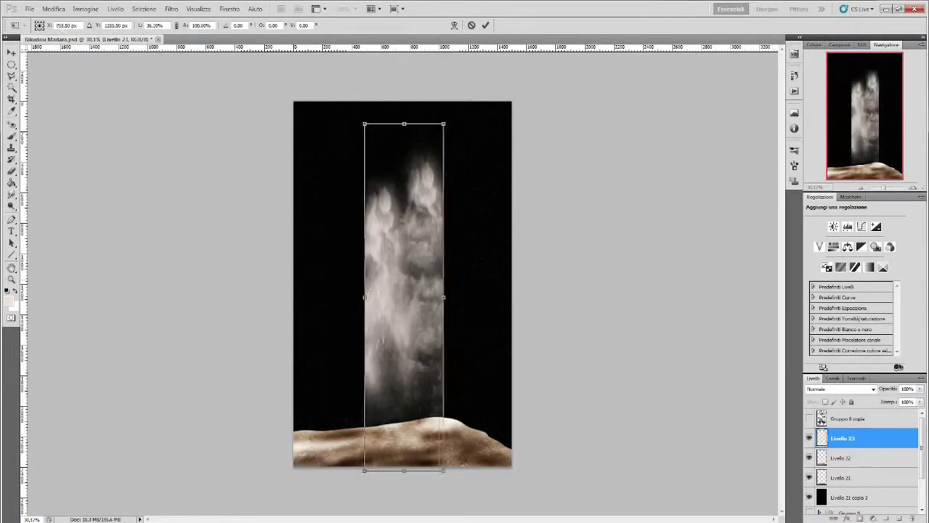
key("Return")
- Stamp dark crack-textured brush marks and a central streak over the clouds
key("b")
right_click(453, 252)
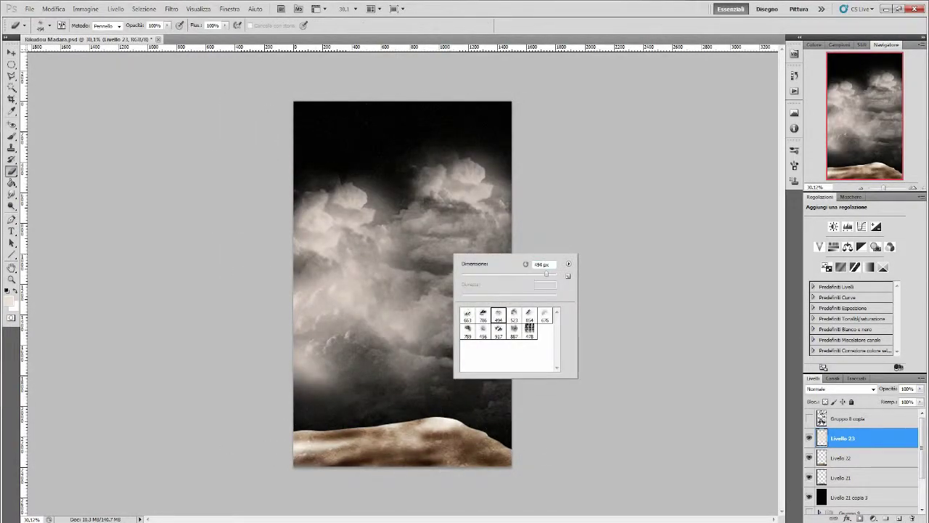
left_click(403, 207)
right_click(414, 235)
left_click(396, 291)
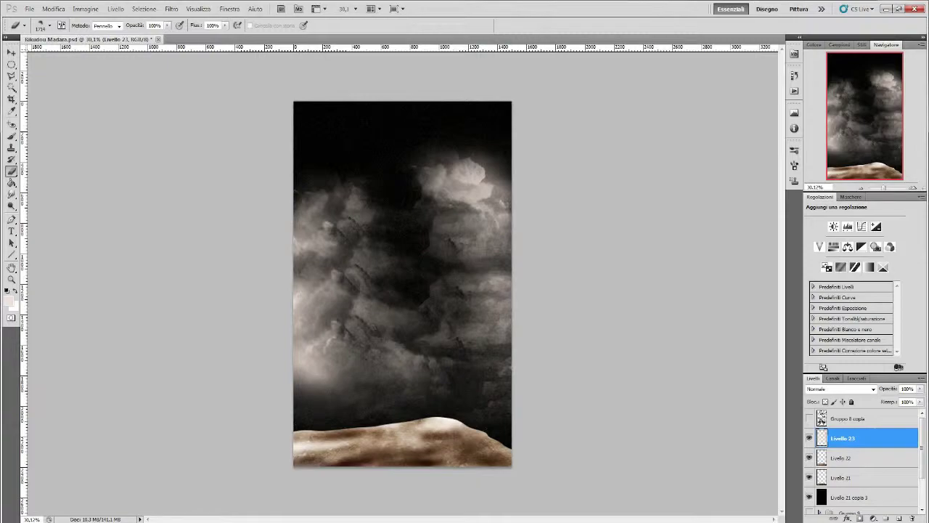
right_click(404, 227)
left_click(517, 235)
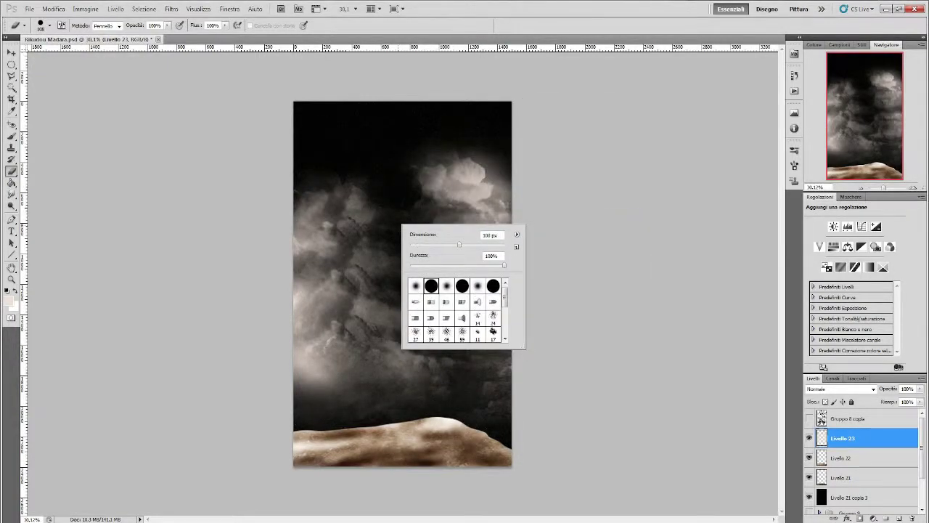
left_click_drag(395, 152, 396, 384)
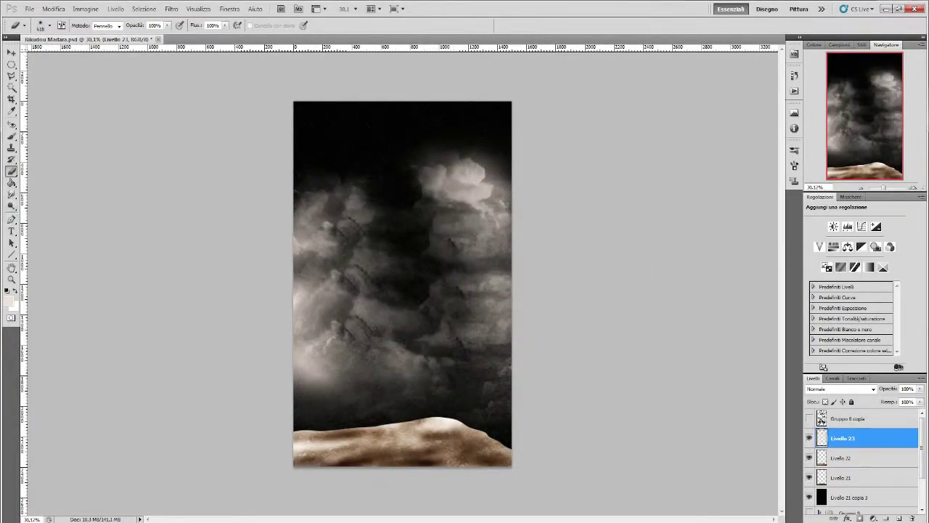
- Show the character group, move the smoke layer above it, and delete Livello 21
left_click(809, 418)
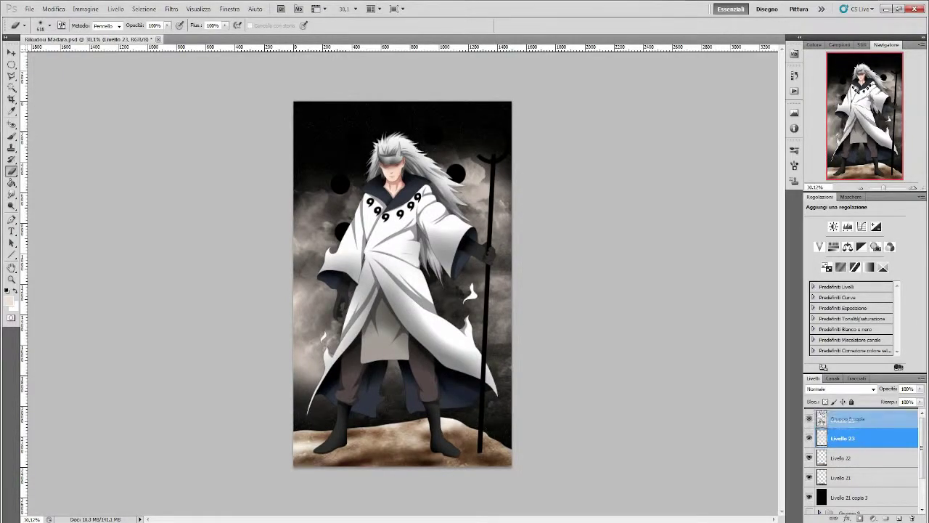
left_click_drag(846, 418, 845, 413)
left_click(29, 9)
scroll(864, 457, "down", 2)
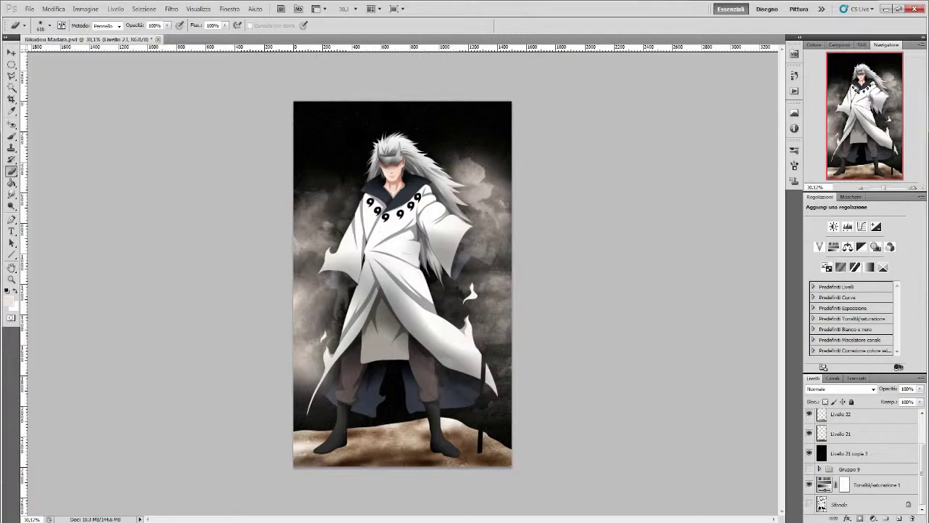
left_click(842, 434)
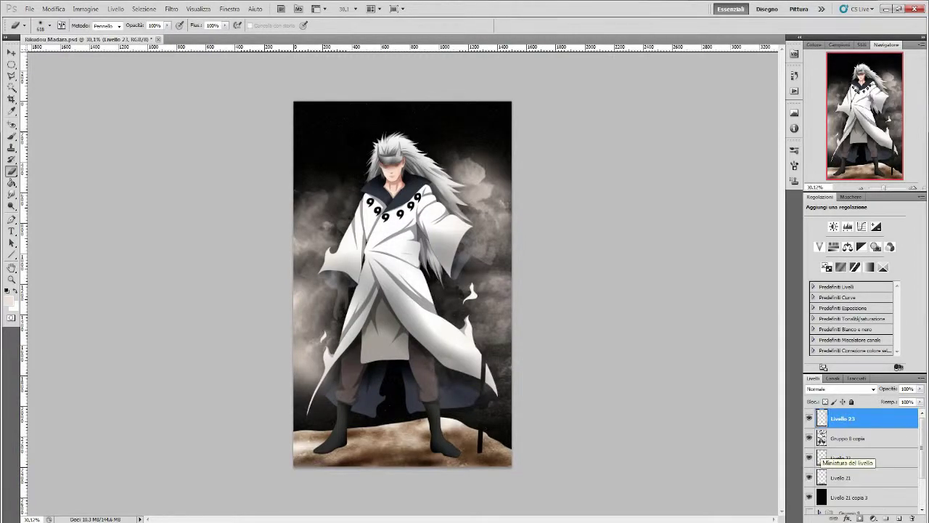
right_click(842, 450)
left_click(827, 228)
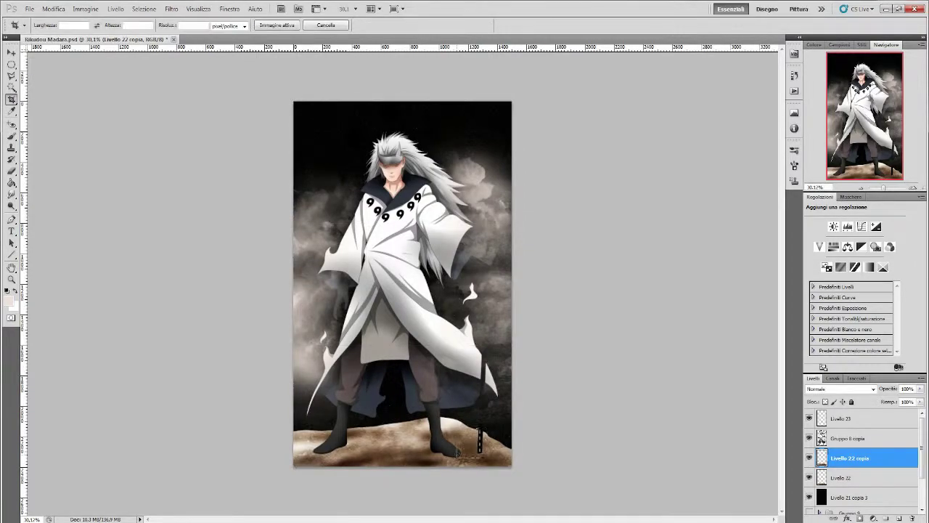
- Shift the rocky ground right, add a horizontally flipped, shrunk copy below it, and save
key("v")
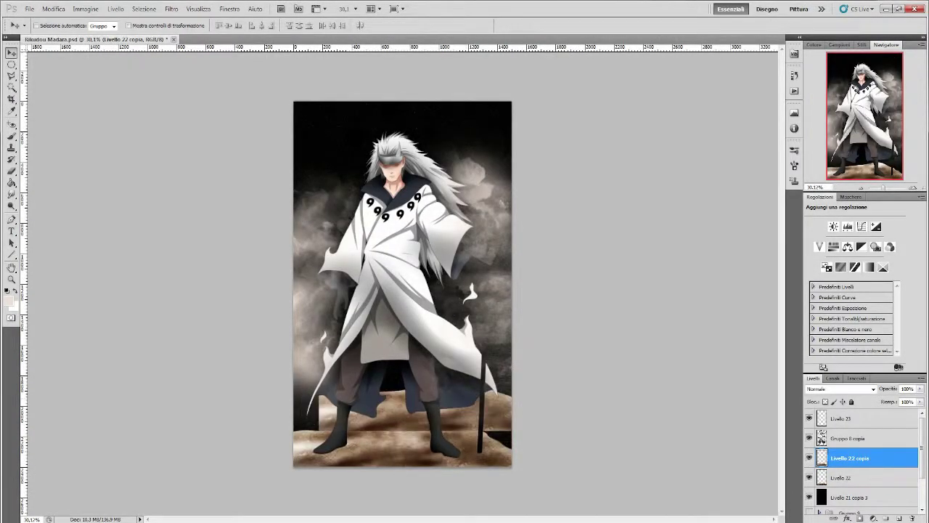
left_click_drag(508, 413, 537, 413)
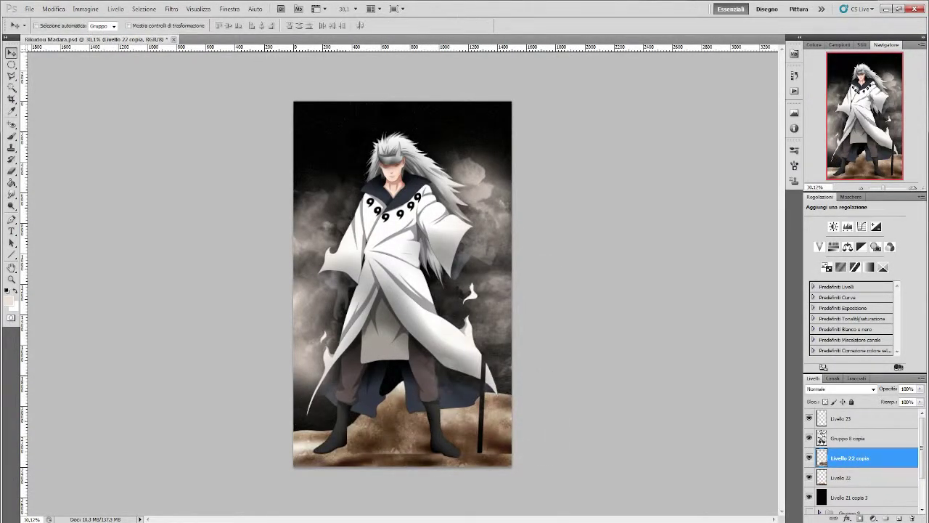
key("ctrl+j")
key("ctrl+t")
right_click(307, 239)
left_click(341, 381)
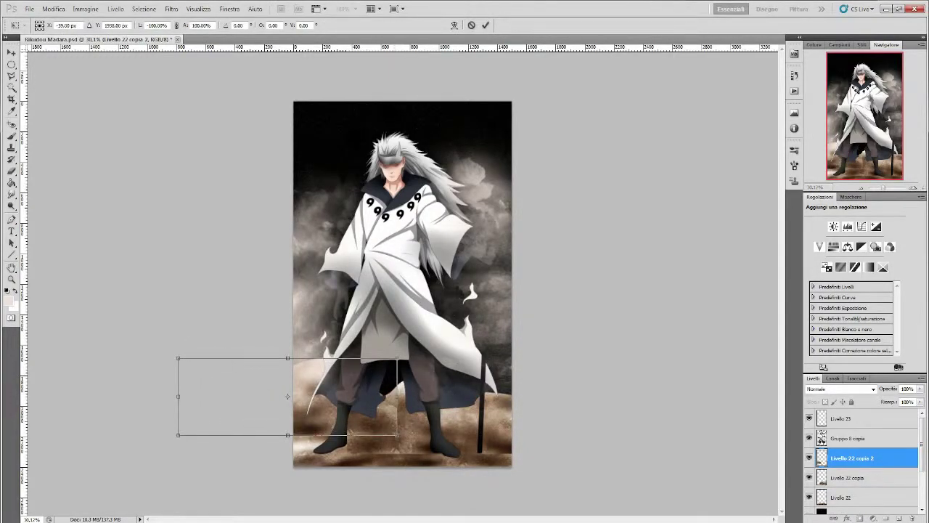
left_click_drag(397, 357, 338, 379)
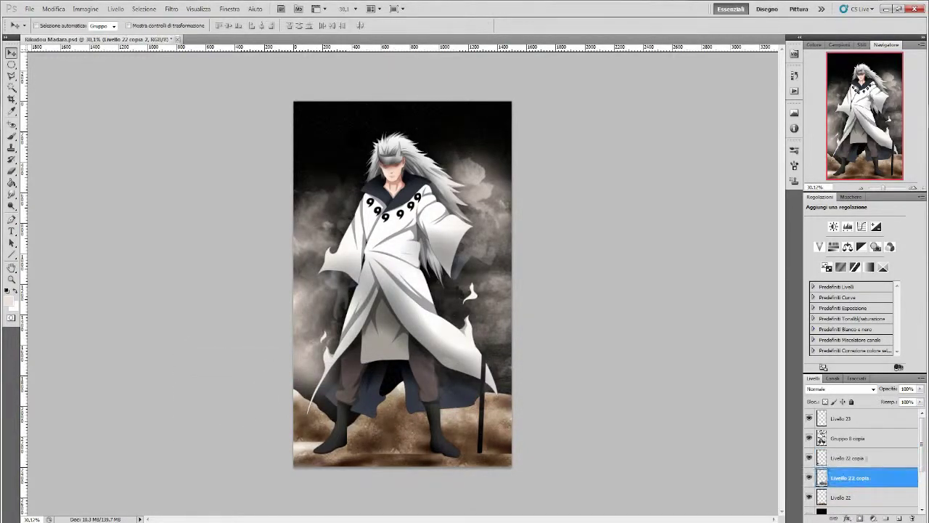
left_click_drag(849, 477, 849, 479)
key("ctrl+s")
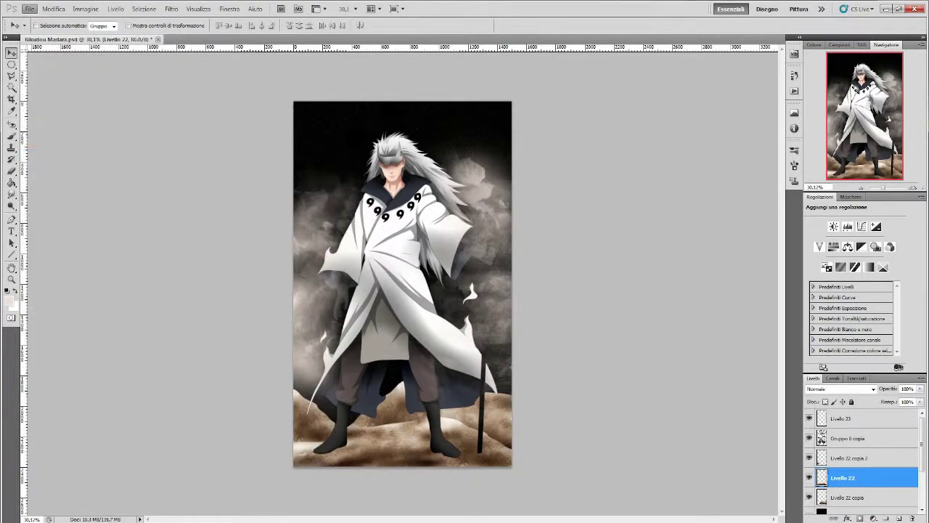
- Darken the rocky ground layers under the feet with the Burn tool
left_click(849, 497)
key("o")
right_click(416, 395)
right_click(351, 394)
left_click_drag(355, 410, 425, 417)
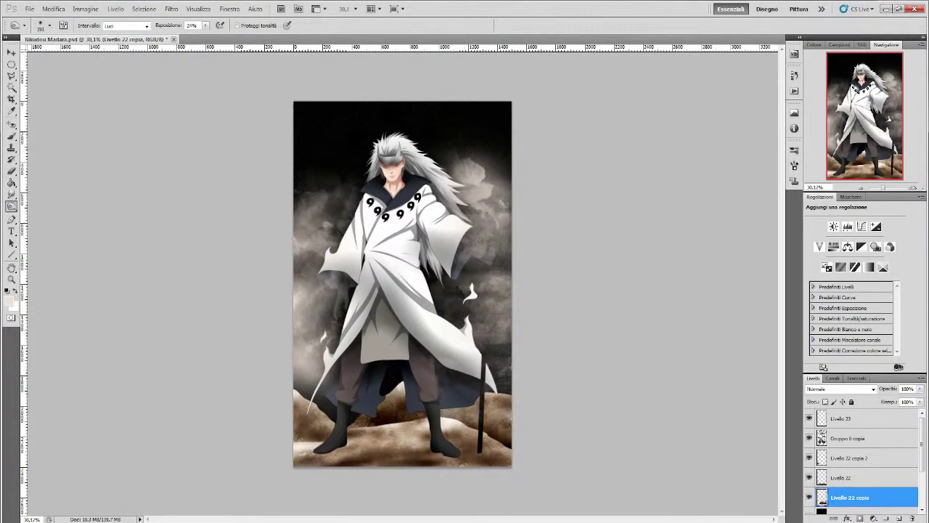
key("alt+bracketright")
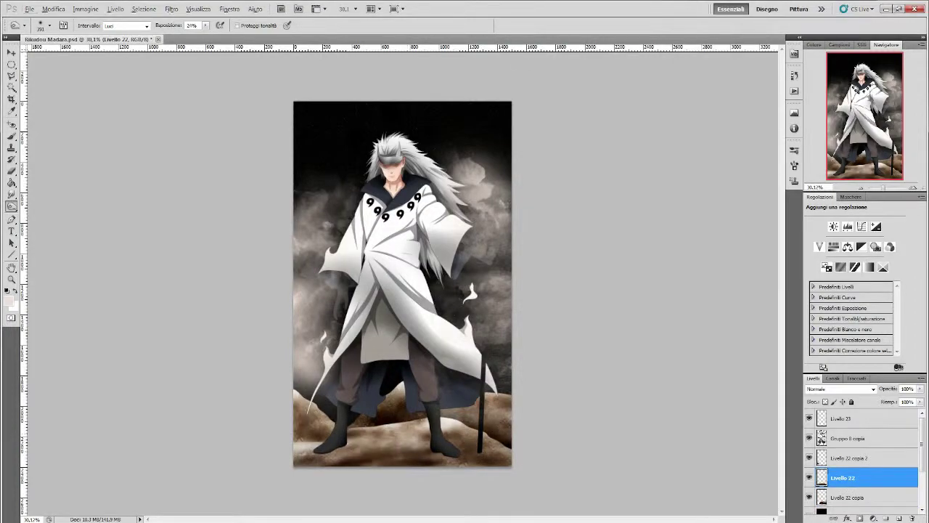
left_click_drag(326, 436, 464, 436)
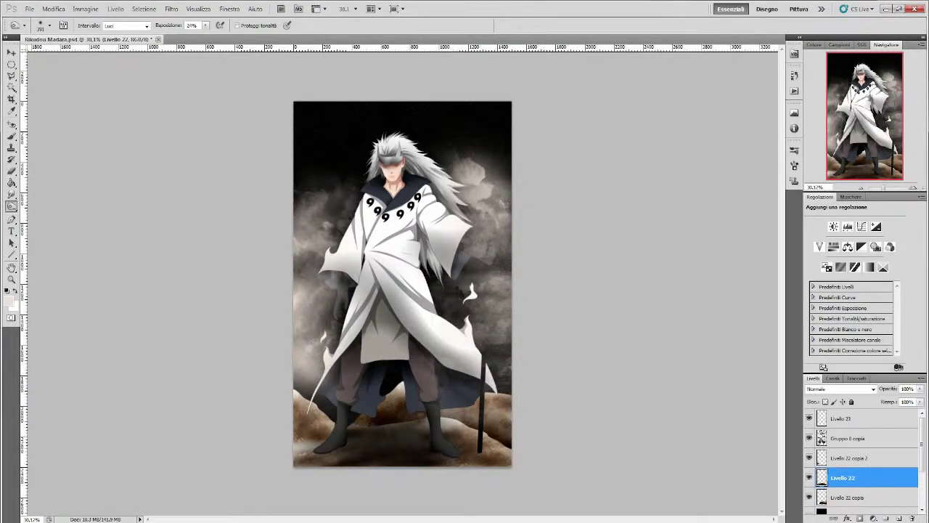
key("alt+bracketright")
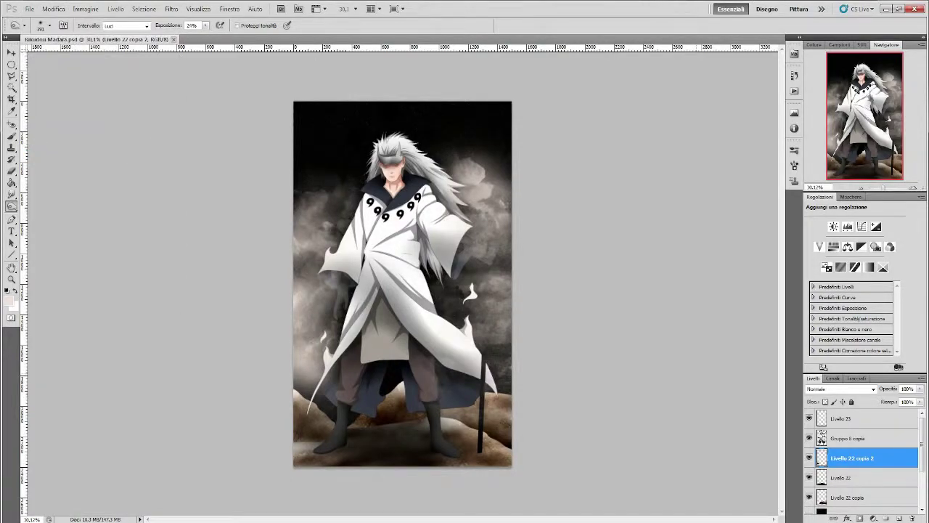
key("alt+bracketleft")
key("alt+bracketleft")
key("alt+bracketleft")
- Try a Lens Flare and undo it, hide Livello 22 copia 2, and select Livello 23
left_click(144, 9)
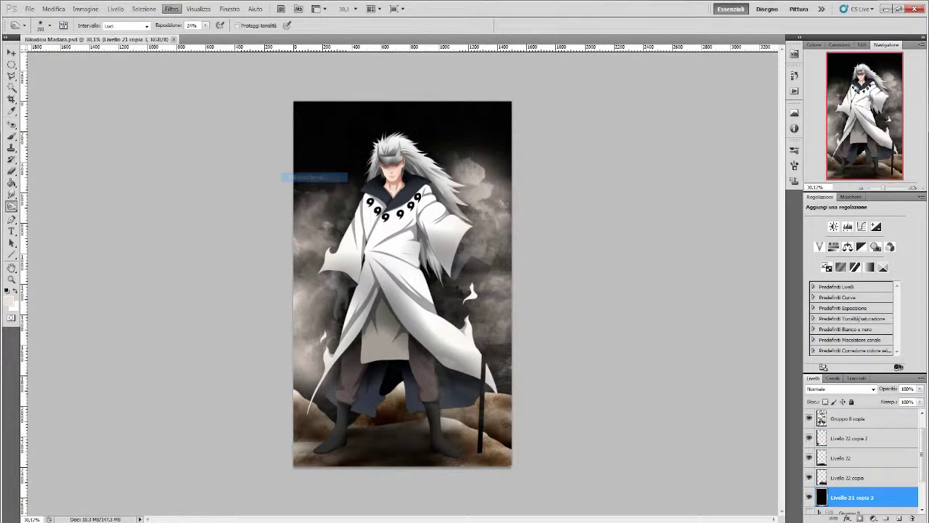
left_click(312, 177)
key("Return")
key("ctrl+z")
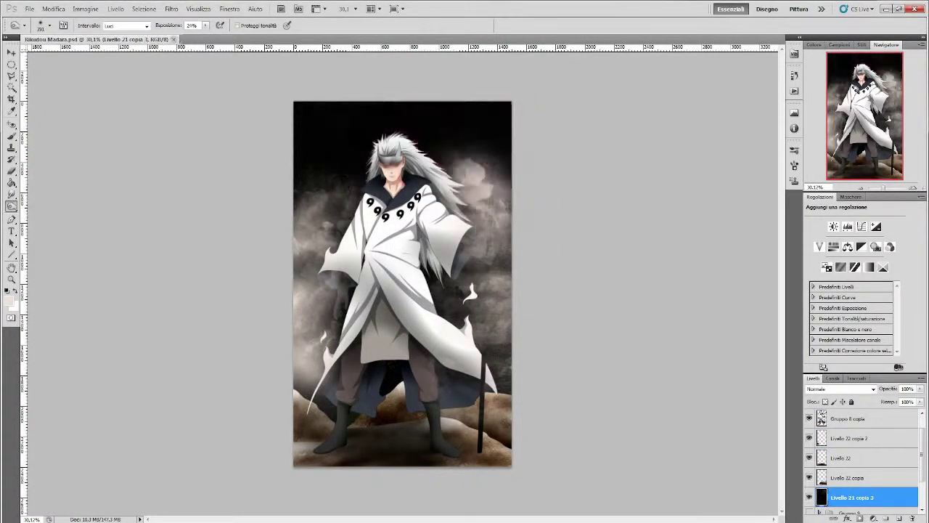
left_click(809, 458)
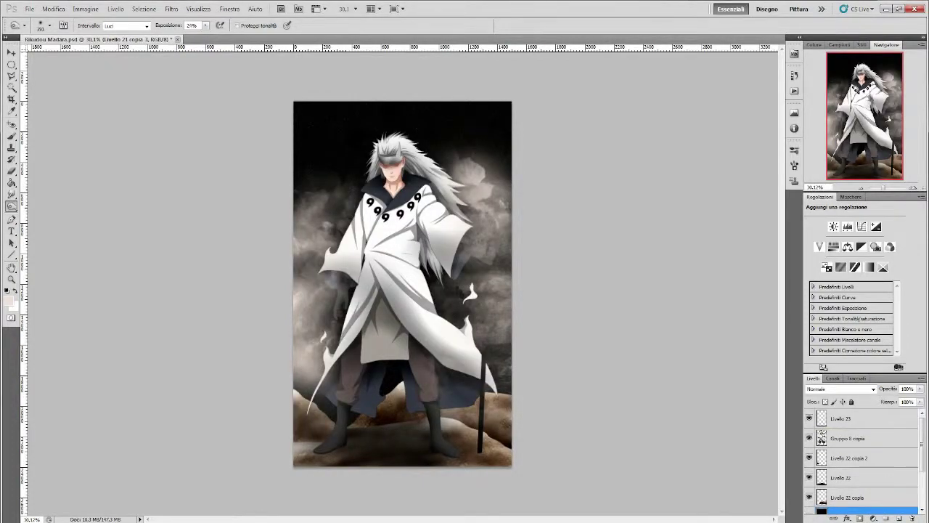
left_click(842, 418)
left_click(29, 8)
type("2000")
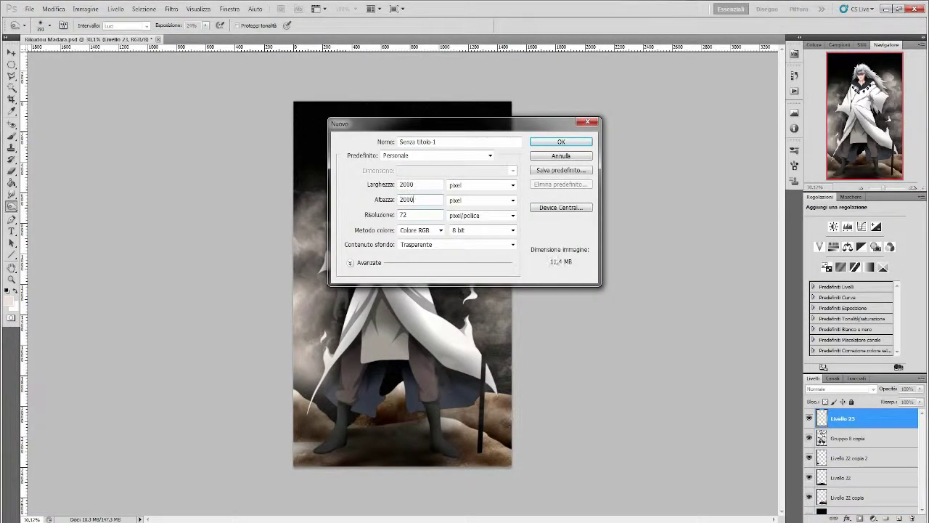
- Create the 2000 × 200 document, fill it black, and render a lens flare on it
key("Return")
key("d")
key("alt+BackSpace")
left_click(171, 9)
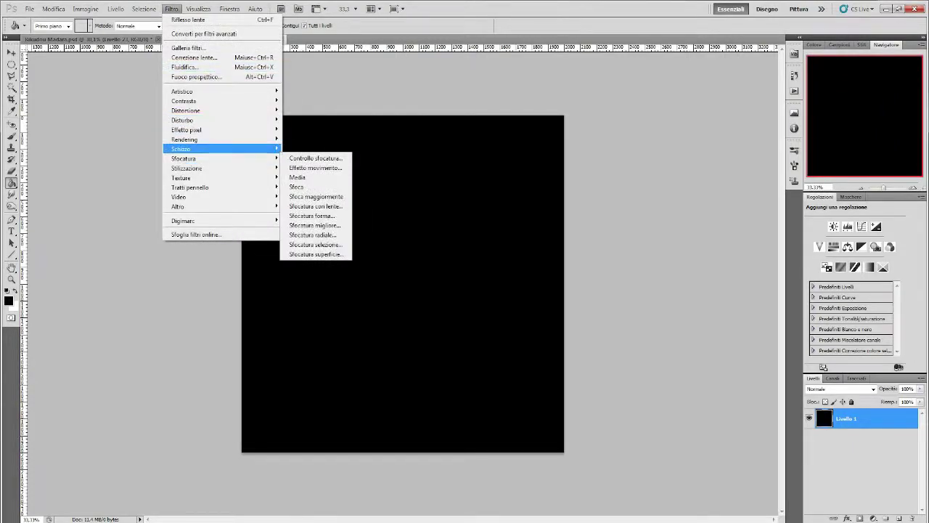
left_click(305, 190)
key("Return")
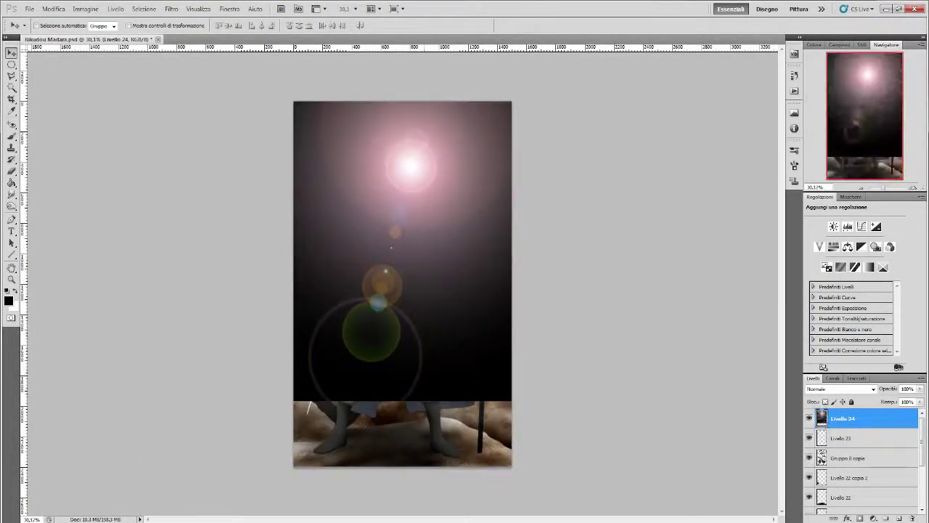
- Set Livello 24's blend mode to Scolora and move the flare toward the upper right
left_click(840, 388)
left_click(835, 215)
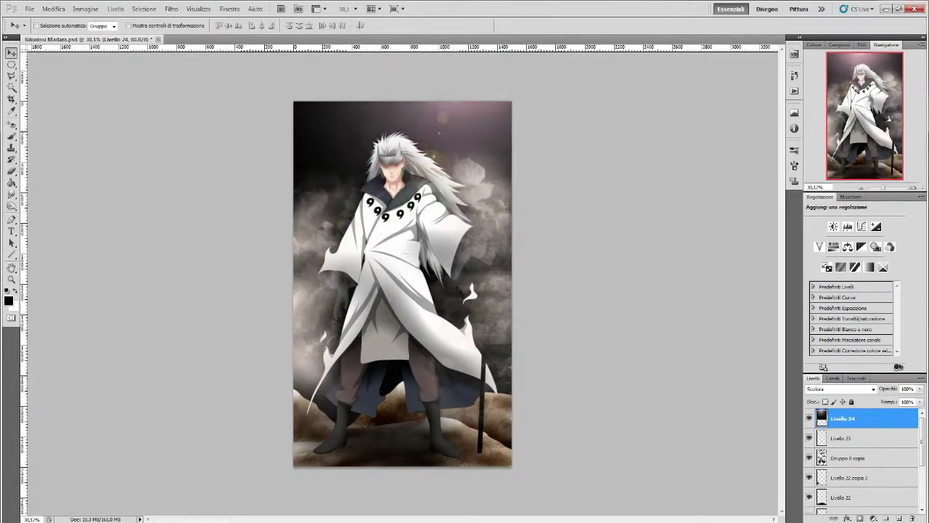
left_click(840, 388)
left_click(819, 250)
left_click(840, 388)
left_click(814, 210)
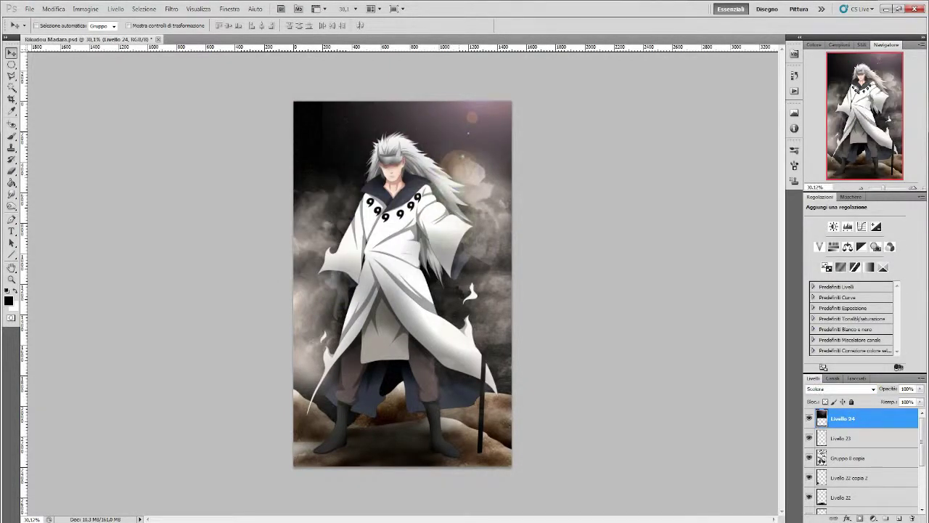
mouse_move(471, 109)
left_mouse_down()
mouse_move(460, 183)
mouse_move(472, 134)
left_mouse_up()
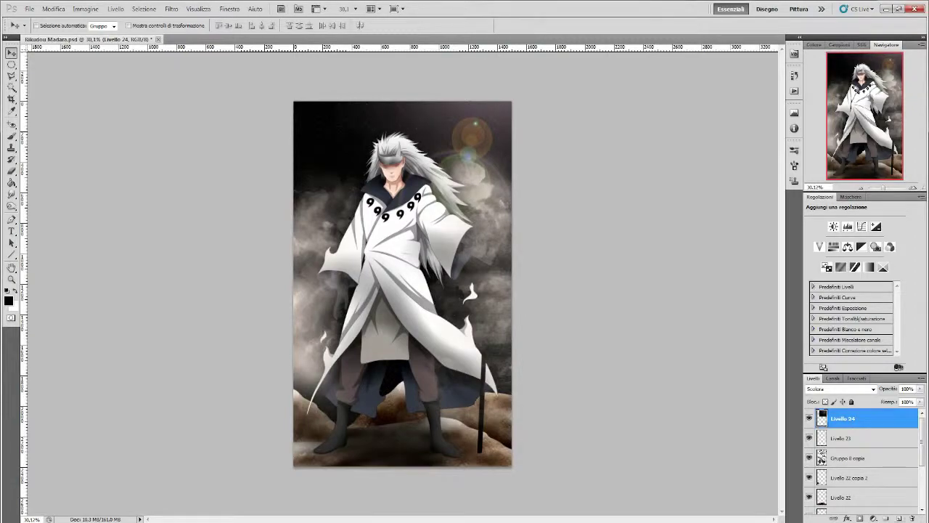
scroll(403, 283, "up", 3)
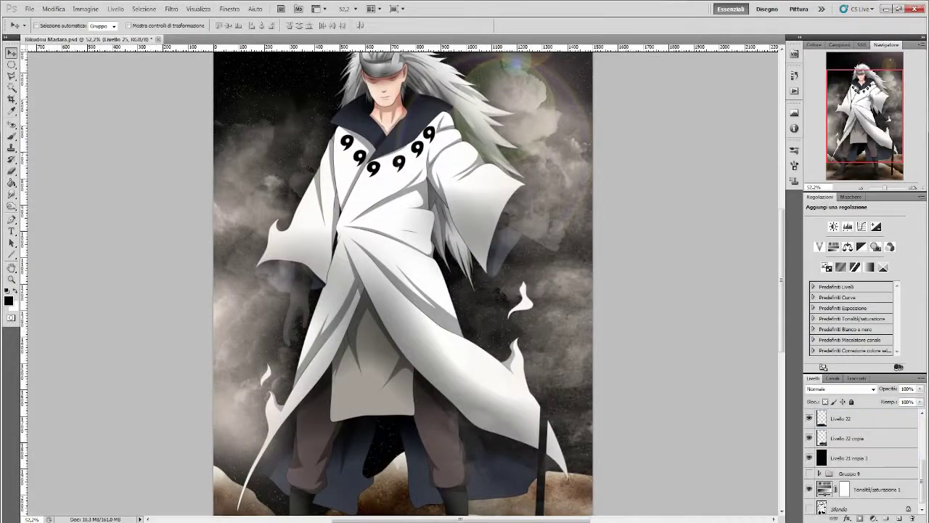
- Add a new layer and a Hue/Saturation adjustment limited to the moon
key("ctrl+shift+n")
key("Return")
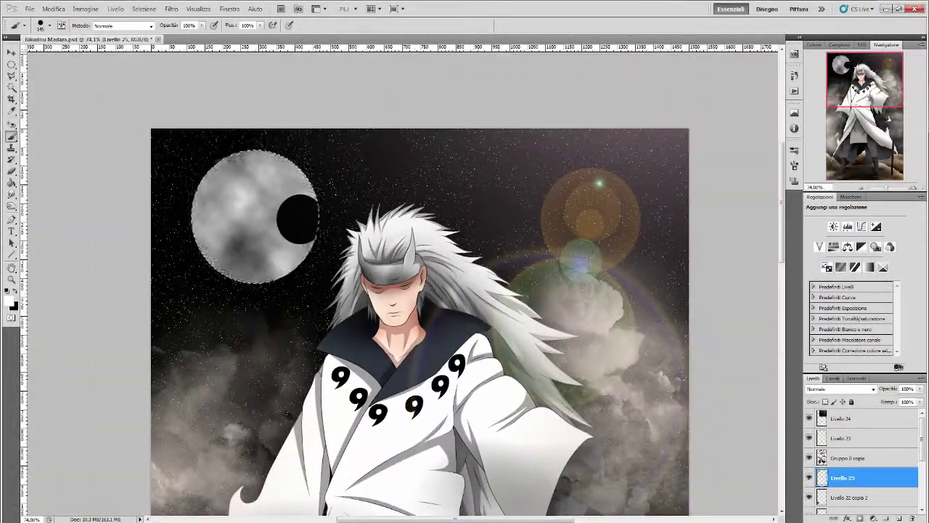
left_click(115, 8)
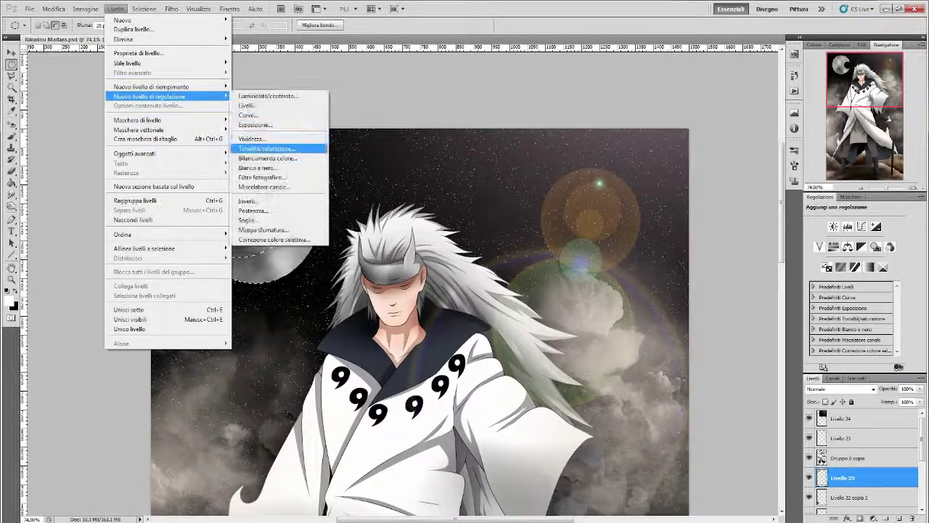
left_click(269, 145)
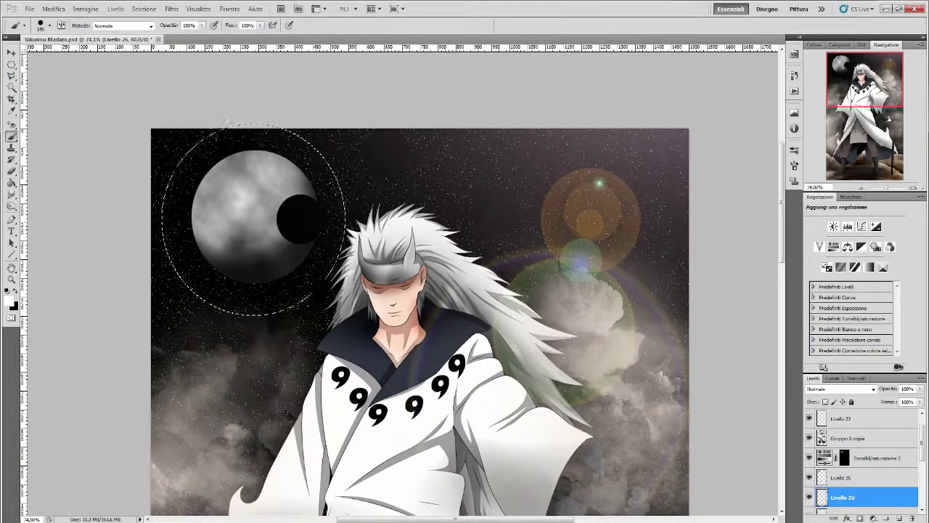
- Shrink the halo layer around the moon and soften it with Gaussian Blur
key("ctrl+t")
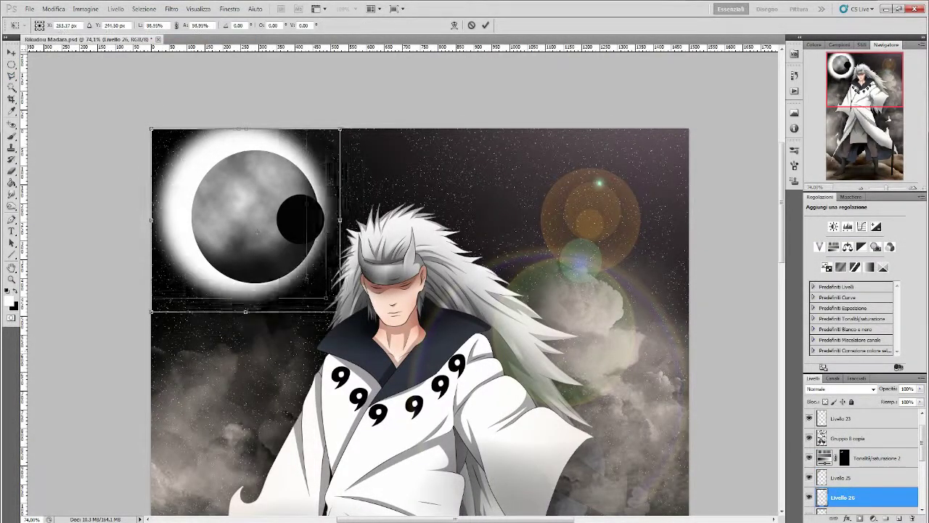
left_click_drag(151, 129, 171, 137)
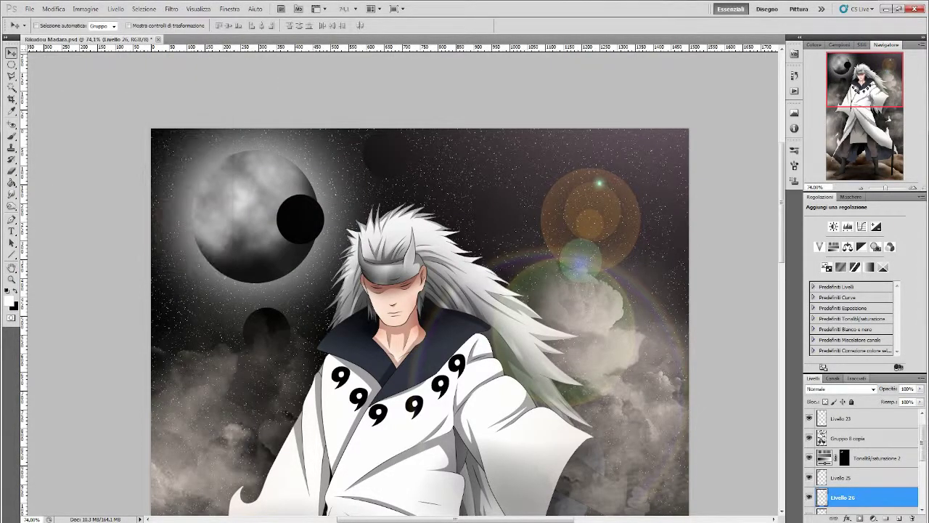
left_click(171, 9)
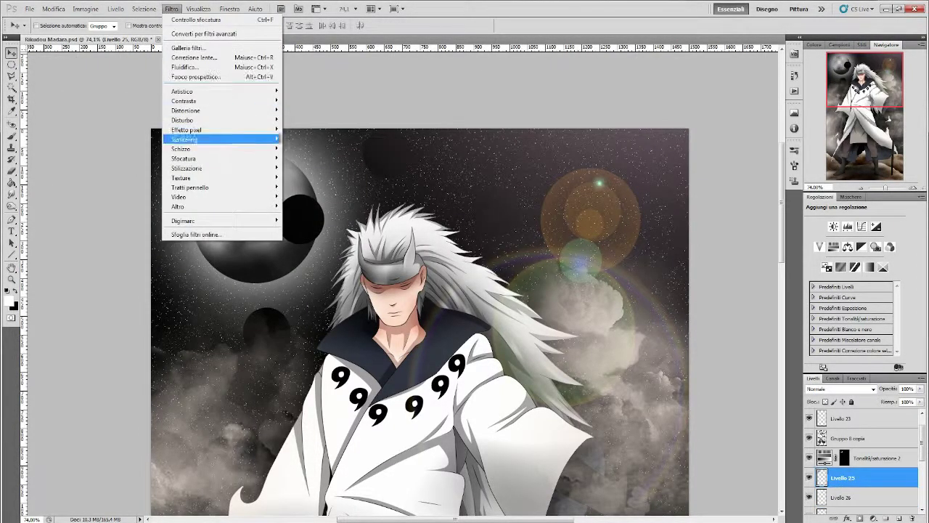
left_click(312, 198)
key("Return")
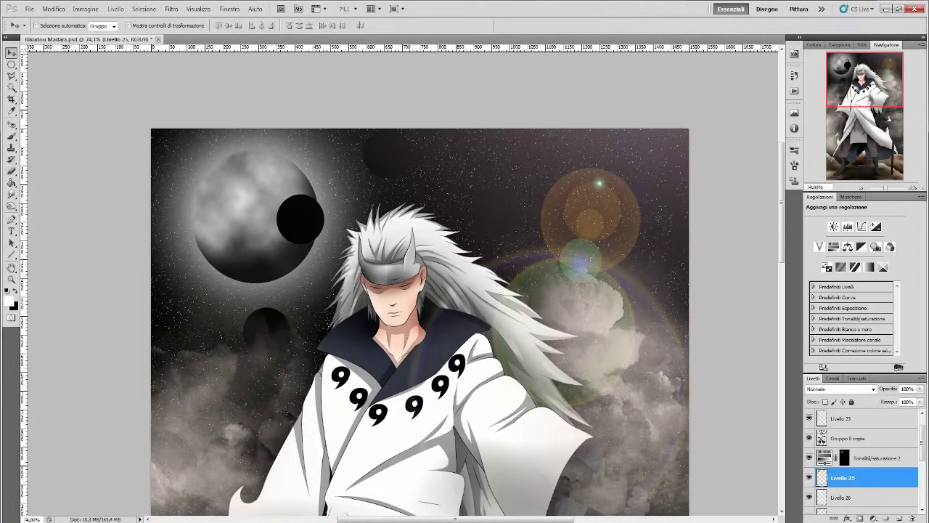
- Set a smaller burn brush for the moon's shadows, fit the view, and save
scroll(864, 457, "down", 1)
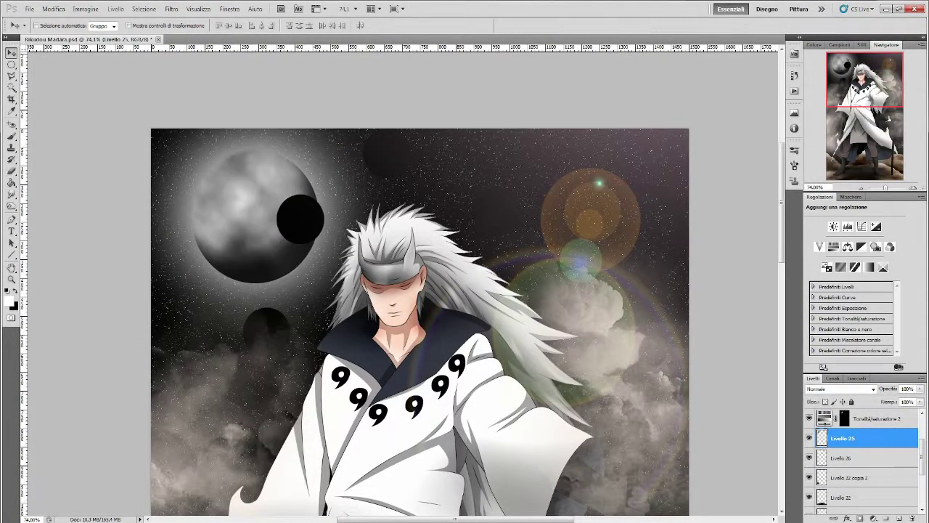
right_click(322, 198)
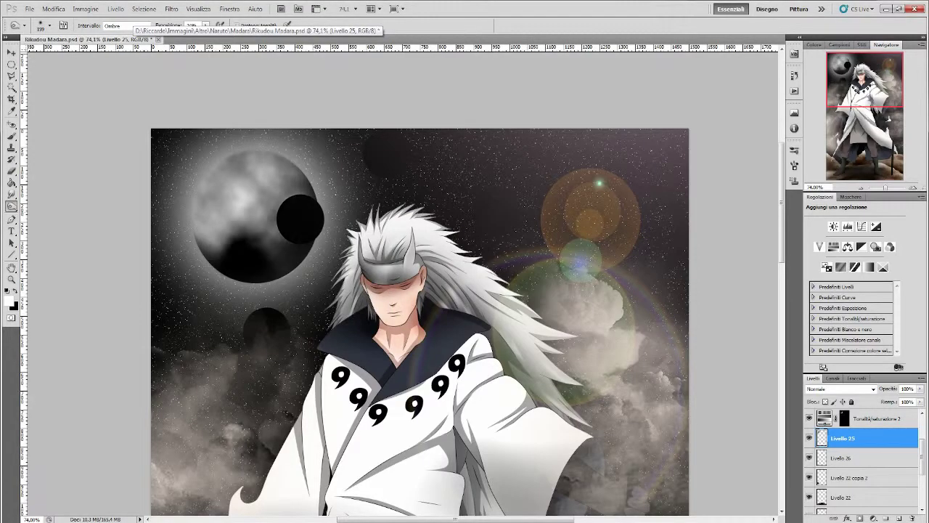
key("ctrl+0")
key("ctrl+s")
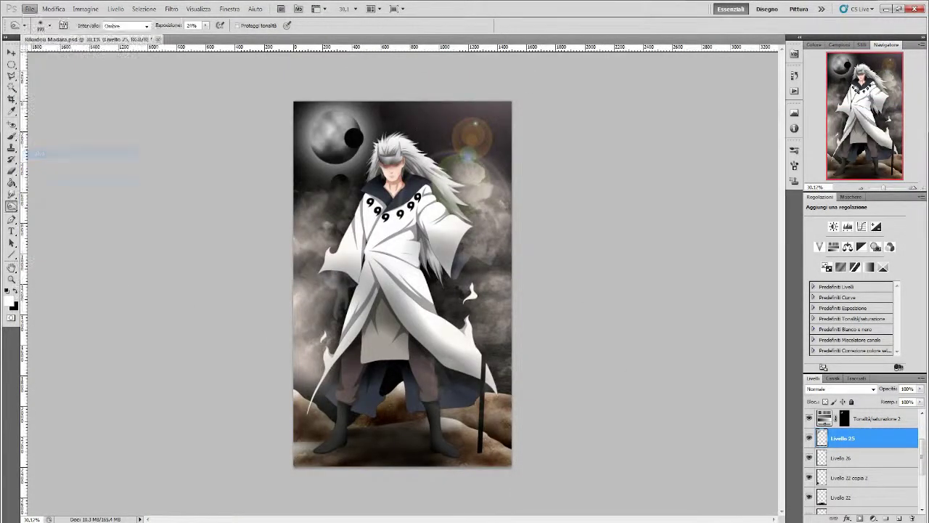
scroll(863, 457, "up", 2)
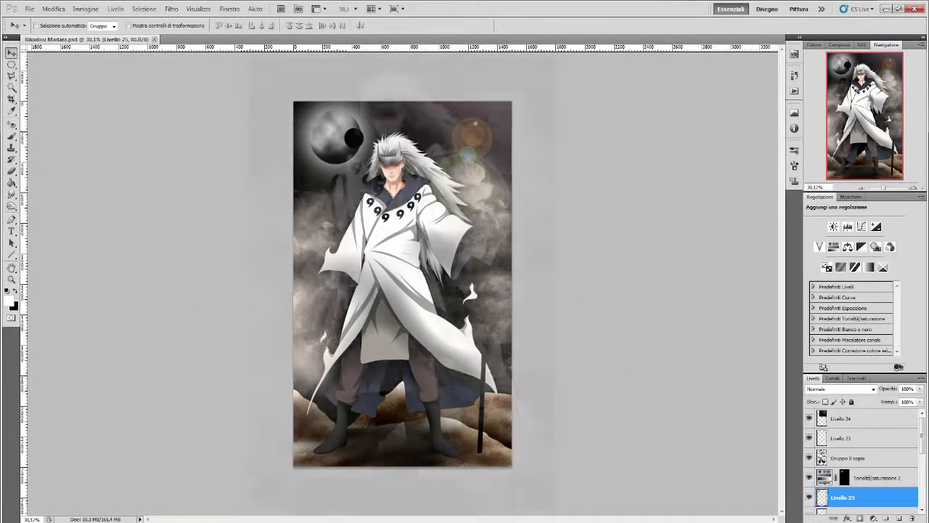
- Zoom in on Madara's face and prepare a new pupil layer in darker purple
key("ctrl+alt+0")
key("alt+f")
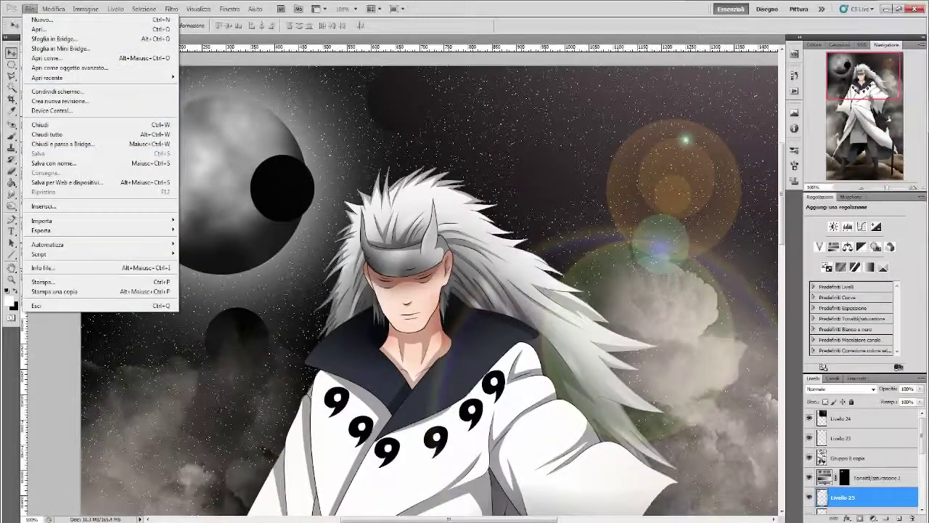
key("Escape")
key("alt+period")
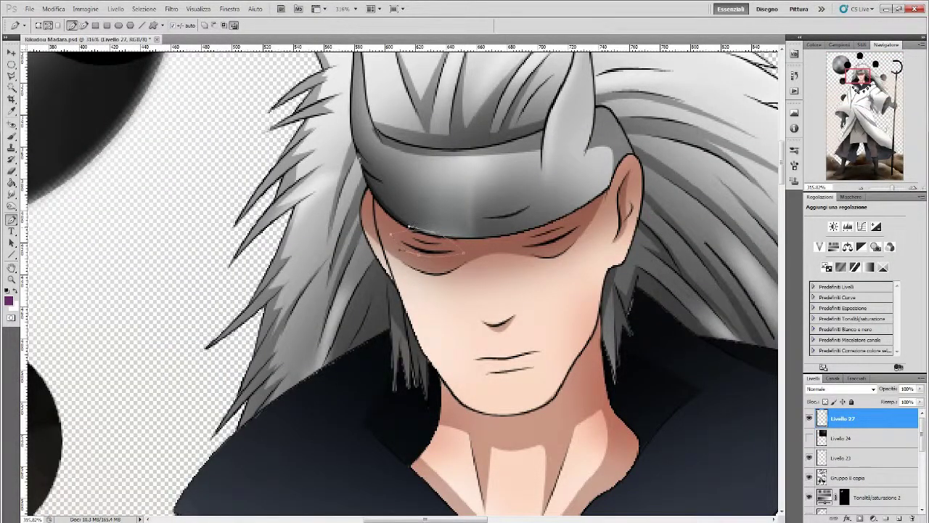
key("p")
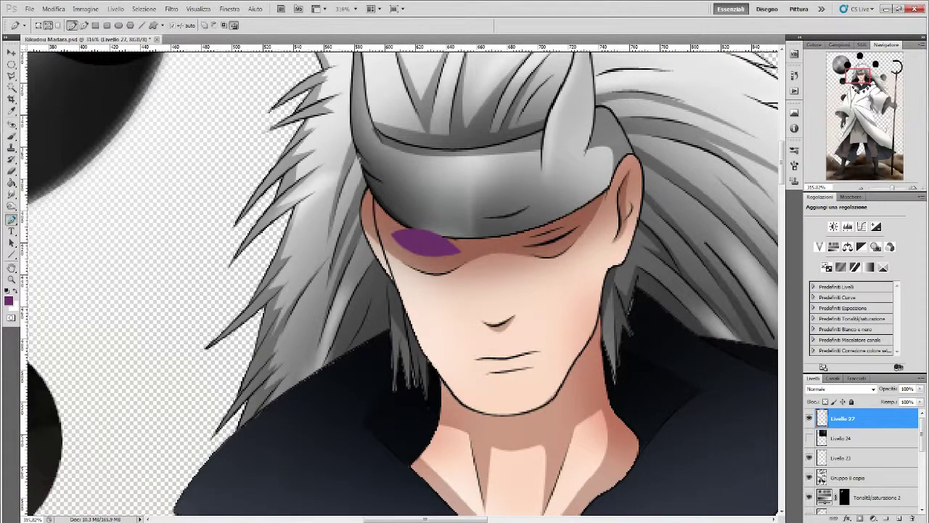
key("m")
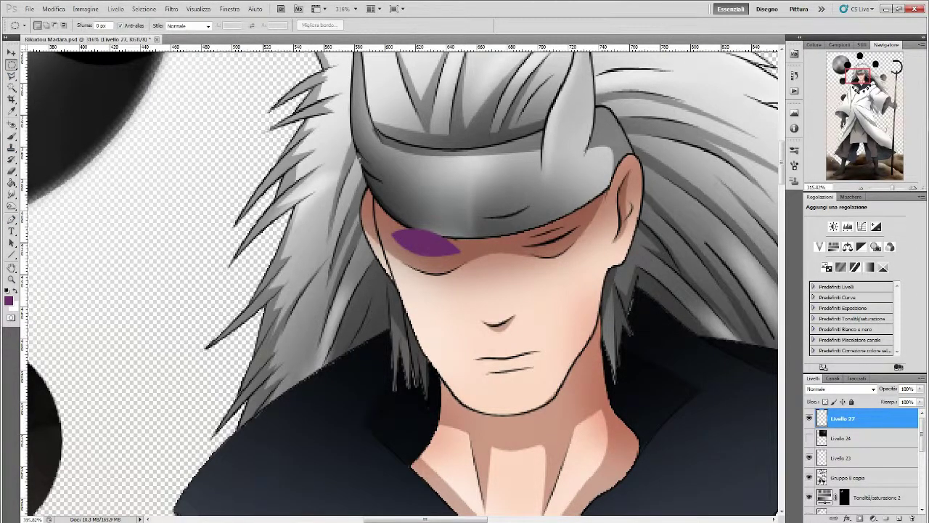
key("F2")
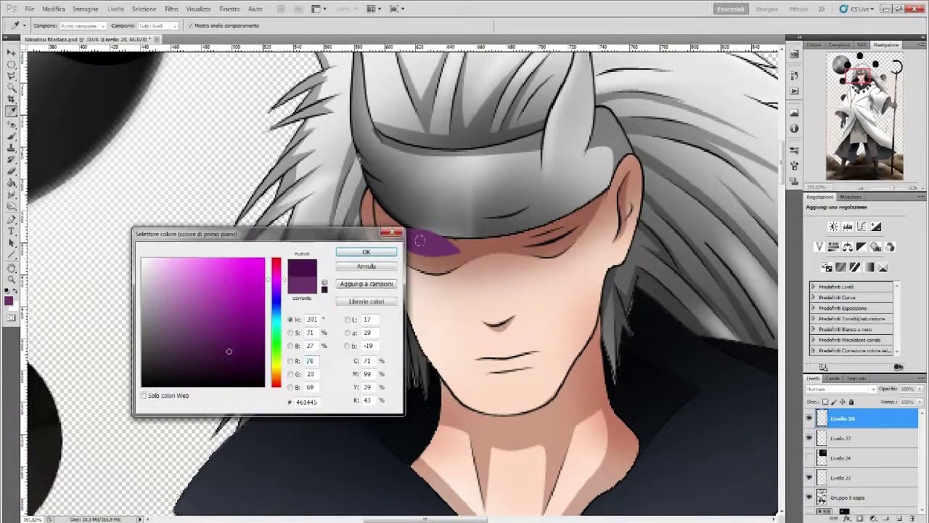
key("Return")
key("Return")
key("b")
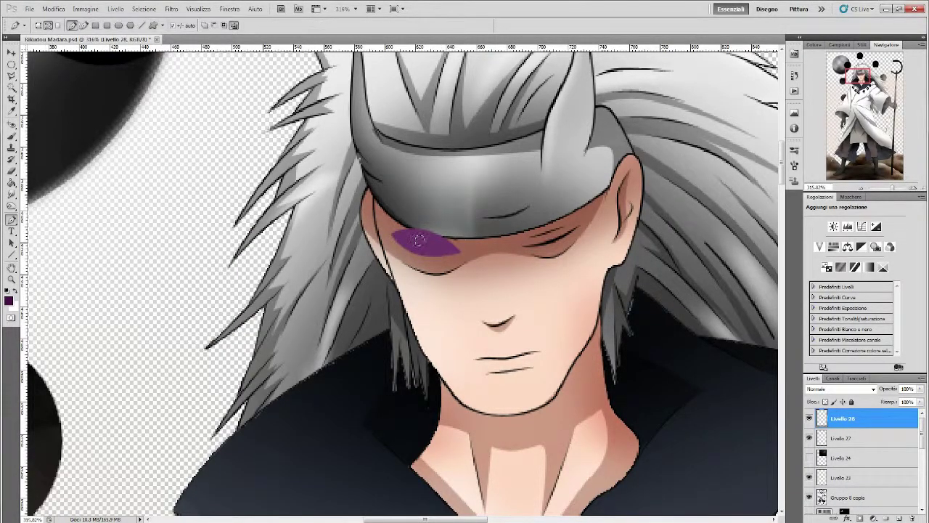
key("v")
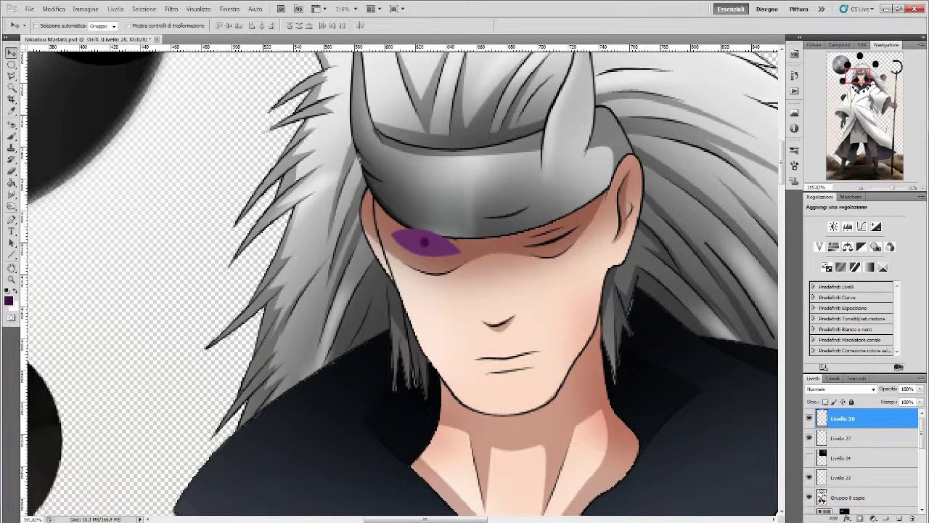
- Paint the rings on a new layer and merge them into the eye layer
key("ctrl+shift+alt+n")
key("p")
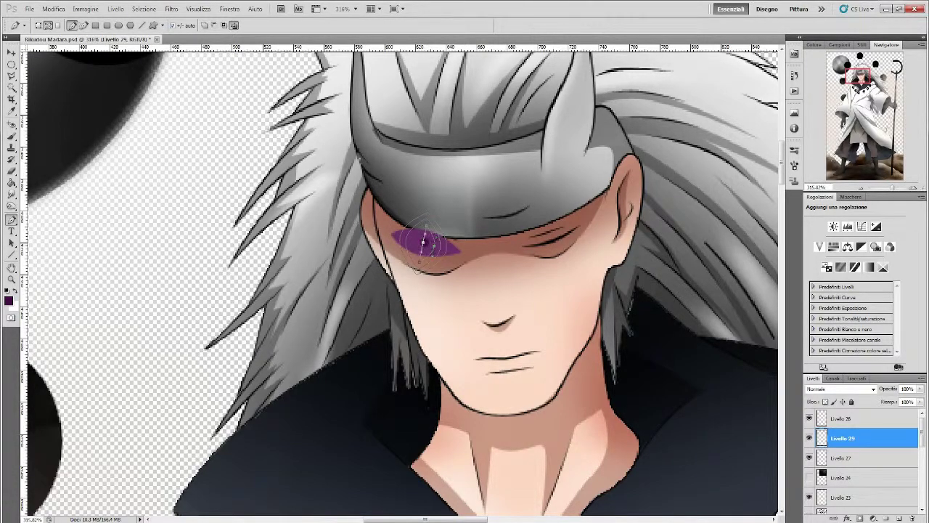
key("b")
right_click(97, 158)
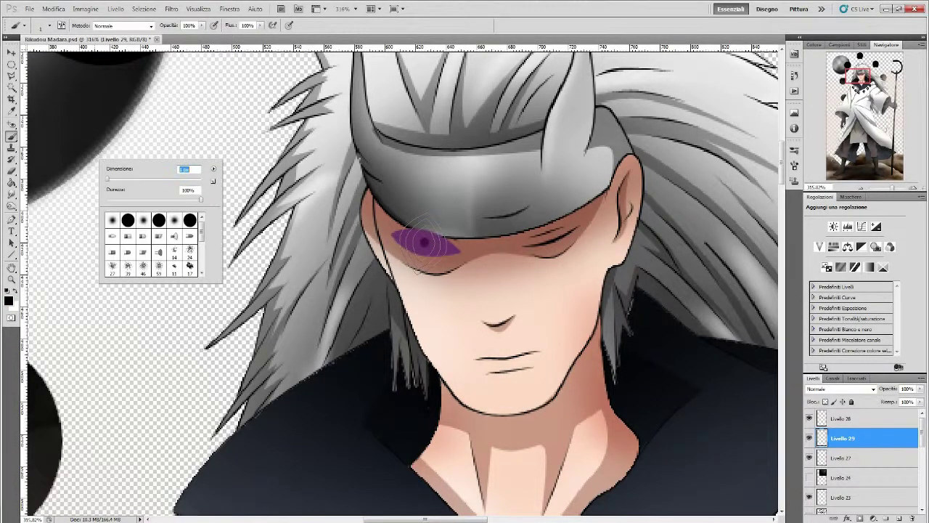
left_click(425, 243)
right_click(433, 287)
key("Return")
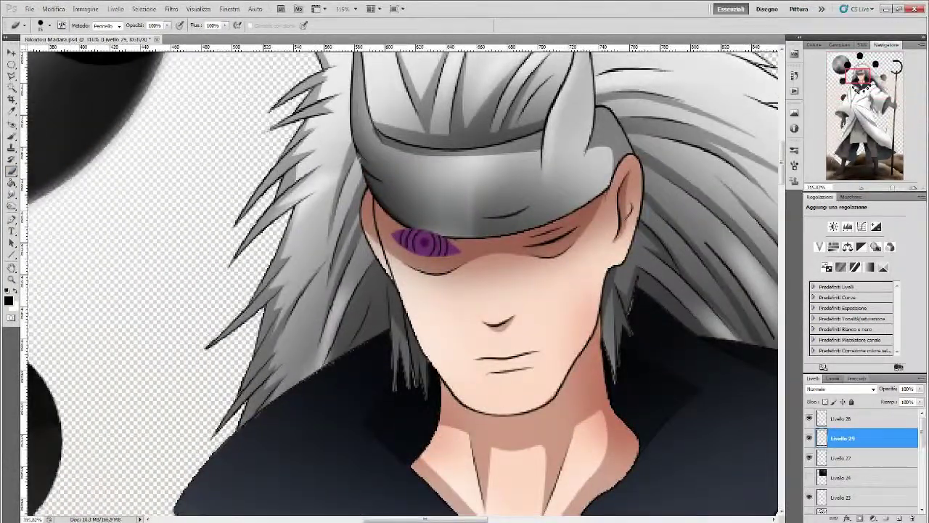
right_click(842, 438)
left_click(842, 412)
- Lighten the eye colour with Hue/Saturation and burn its edges darker
left_click(842, 457)
left_click(84, 9)
left_click(247, 86)
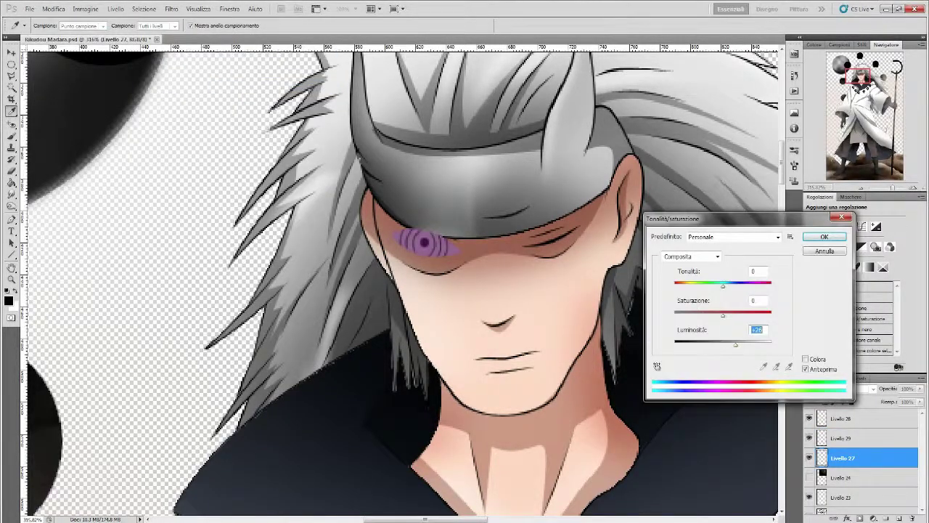
key("Return")
key("b")
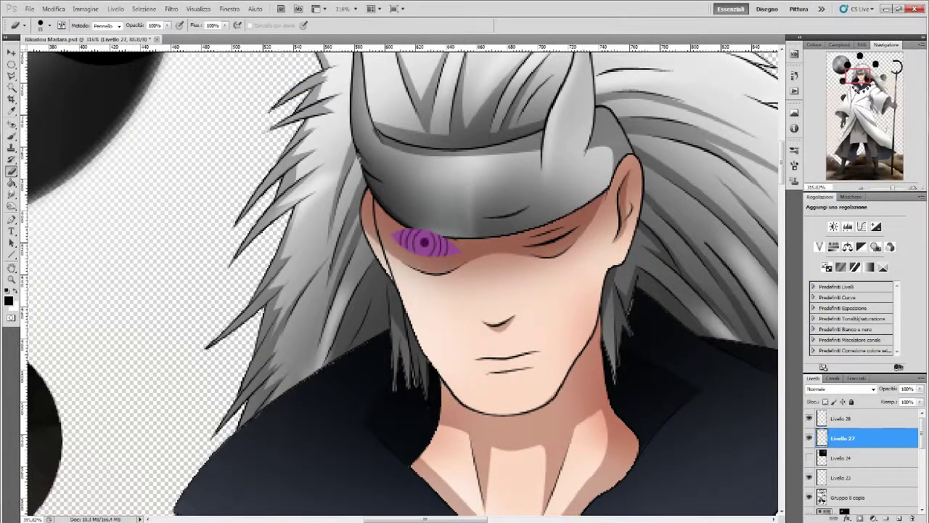
key("o")
right_click(429, 244)
key("Escape")
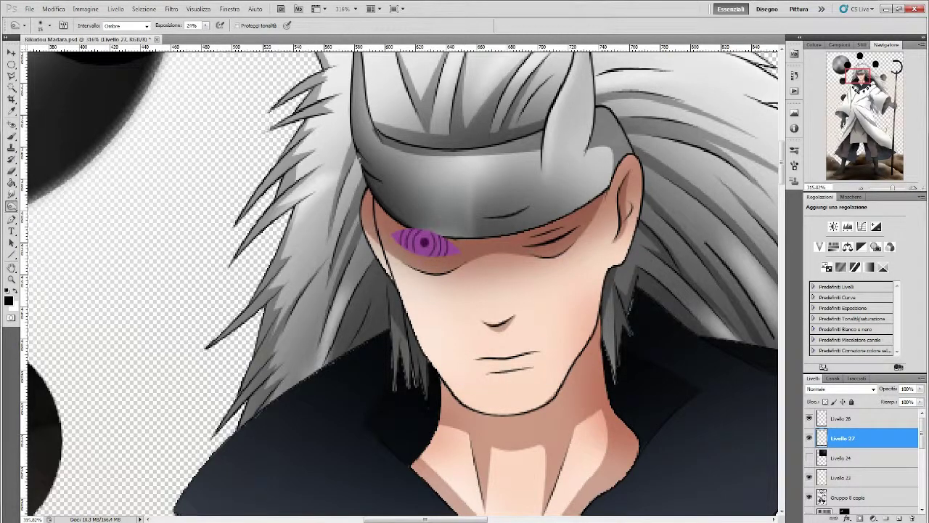
left_click_drag(12, 205, 51, 207)
right_click(496, 243)
key("Escape")
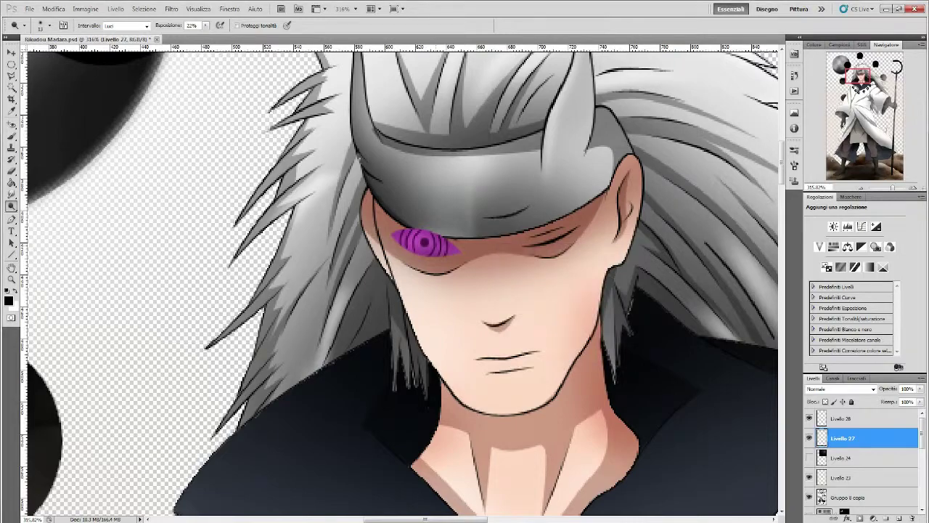
- Paint a white highlight on the purple eye and merge the eye layers into Livello 27
key("x")
key("m")
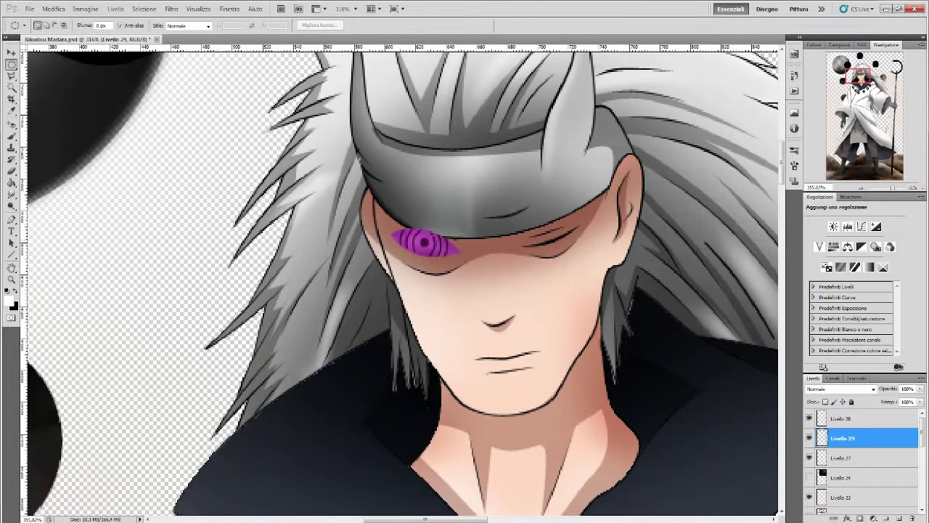
key("b")
mouse_move(433, 239)
left_mouse_down()
mouse_move(445, 239)
mouse_move(428, 239)
left_mouse_up()
key("ctrl+bracketright")
key("v")
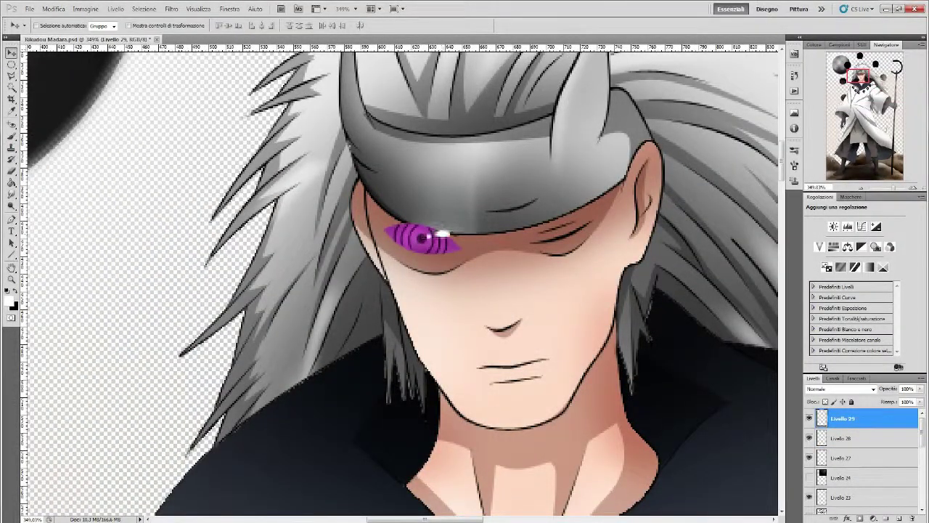
key("ctrl+e")
key("ctrl+e")
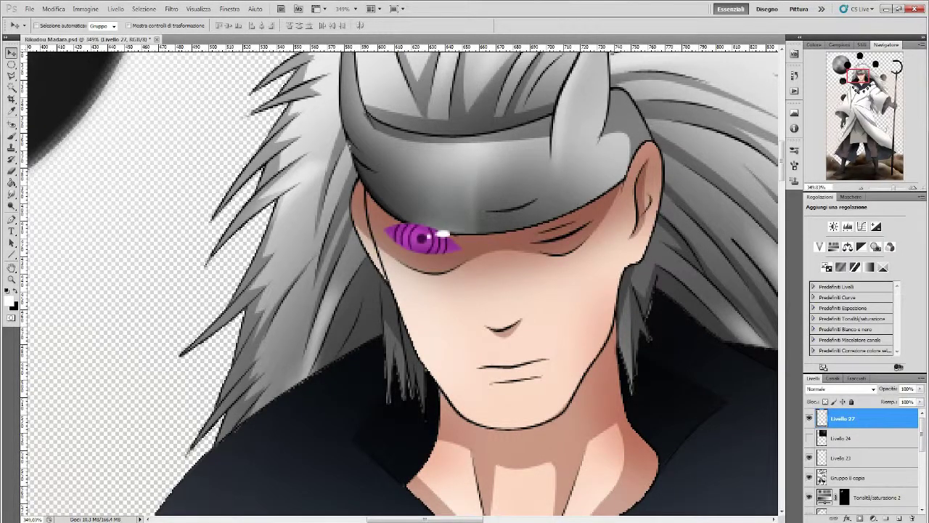
key("b")
- Zoom out to the full figure and show the dark starry background layers again
scroll(402, 283, "down", 3)
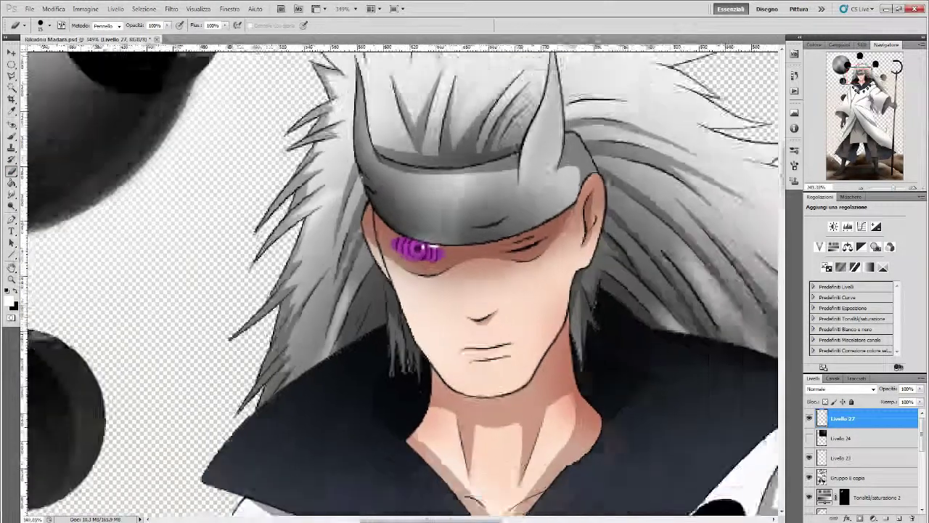
scroll(403, 283, "down", 4)
scroll(403, 283, "up", 1)
scroll(403, 283, "down", 2)
scroll(421, 218, "up", 2)
left_click(29, 8)
left_click(72, 149)
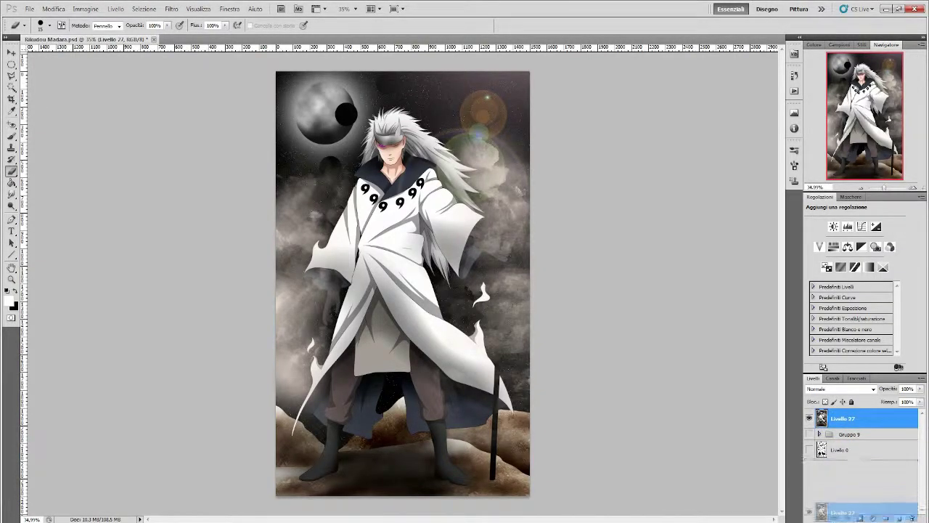
- Duplicate the merged layer and give it a gradient Stroke style, adjusting angle and alignment
left_click_drag(898, 518, 898, 517)
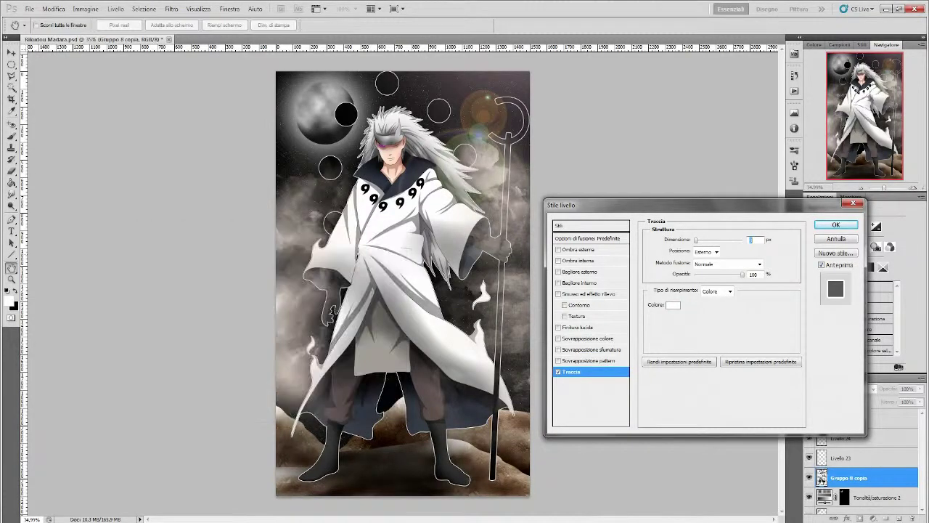
type("18")
left_click(747, 263)
left_click(715, 251)
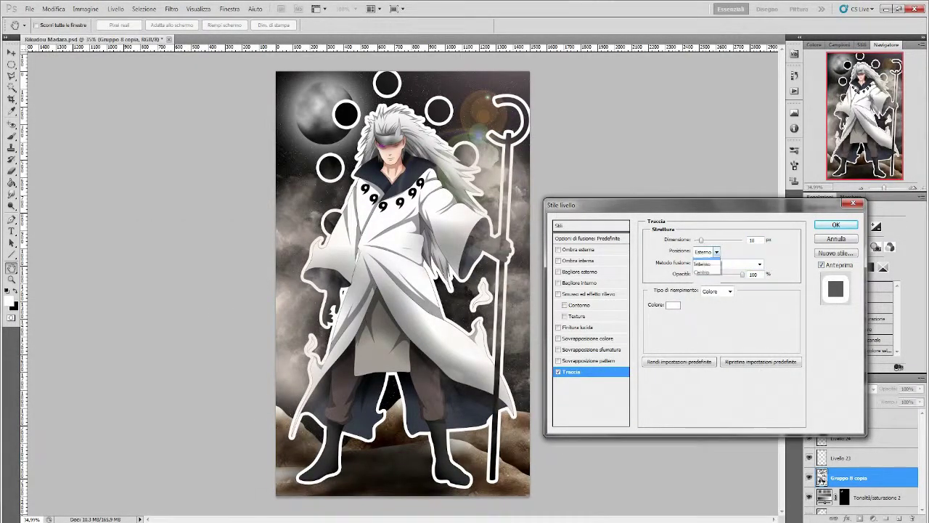
left_click(713, 309)
left_click(714, 316)
left_click_drag(700, 239, 695, 240)
left_click(682, 331)
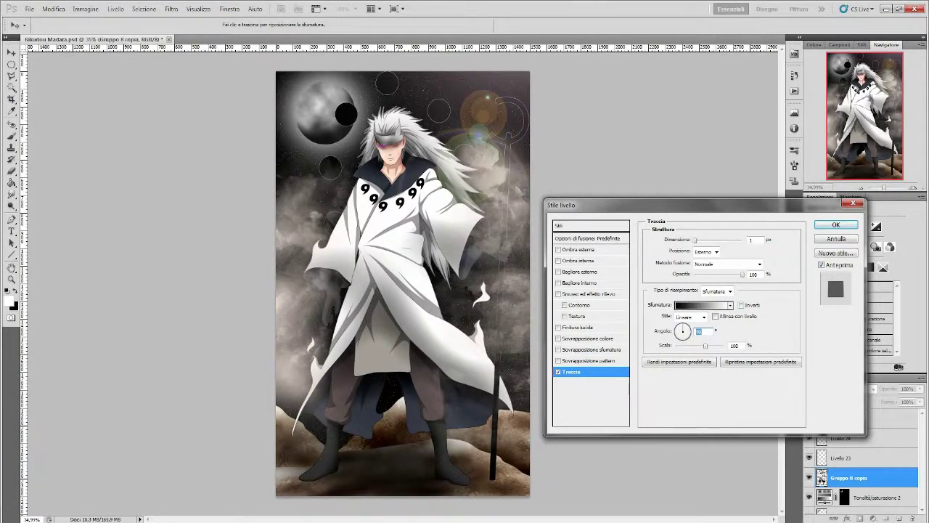
- Finish the stroke at size 7 with Scolora blending, apply it, and duplicate Livello 24
left_click_drag(694, 240, 702, 239)
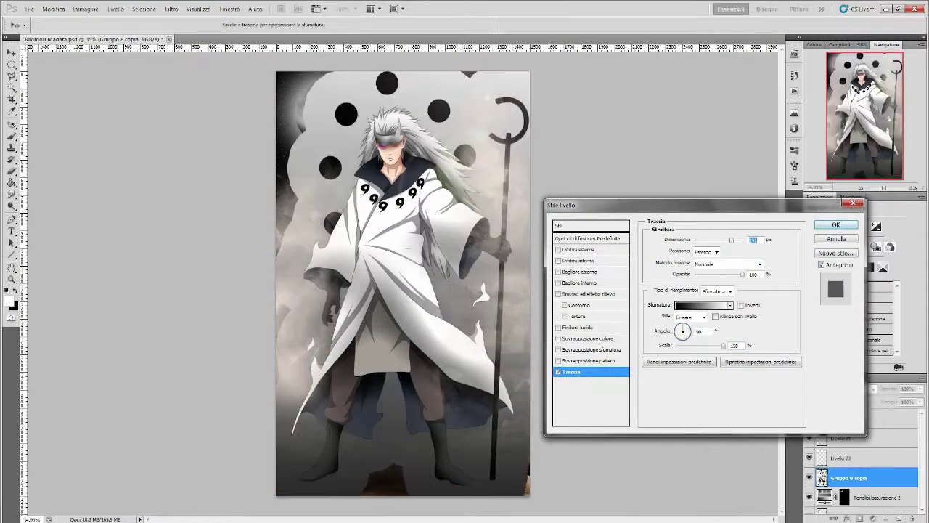
left_click(760, 264)
left_click(706, 395)
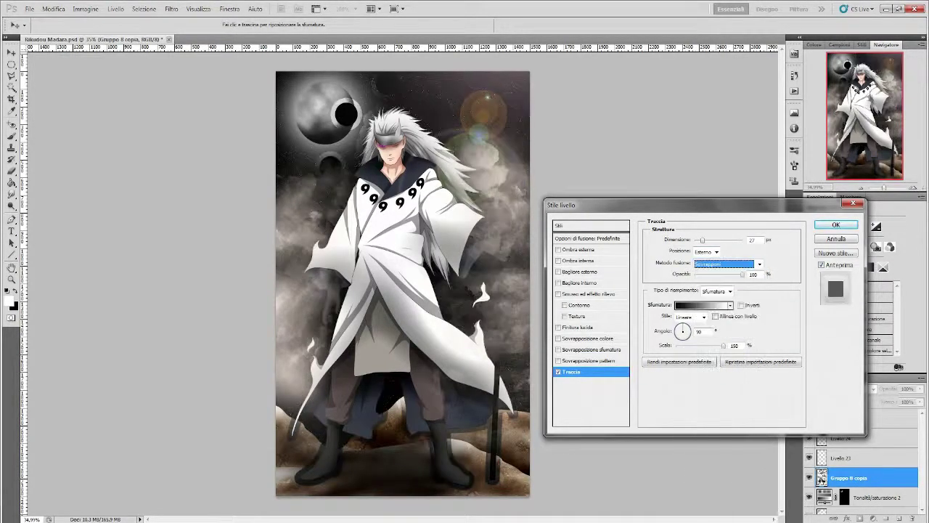
type("7")
left_click(759, 264)
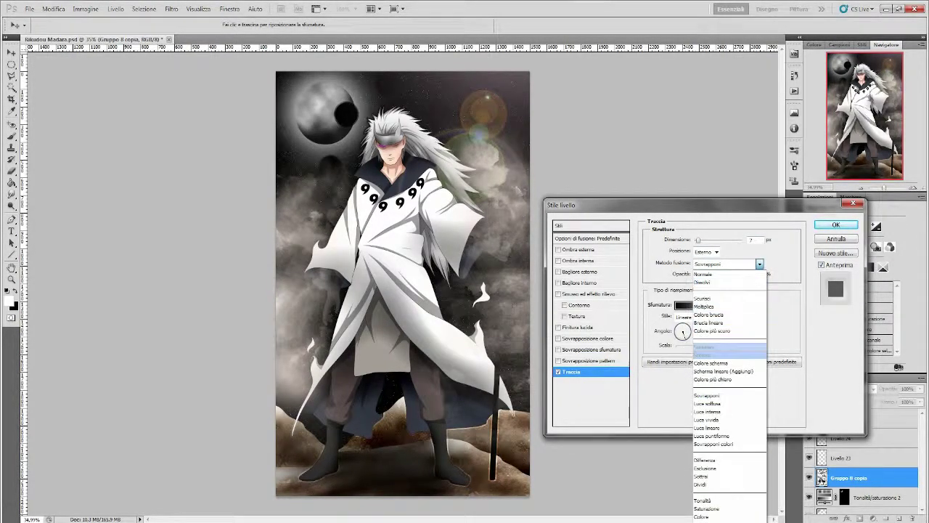
left_click(725, 349)
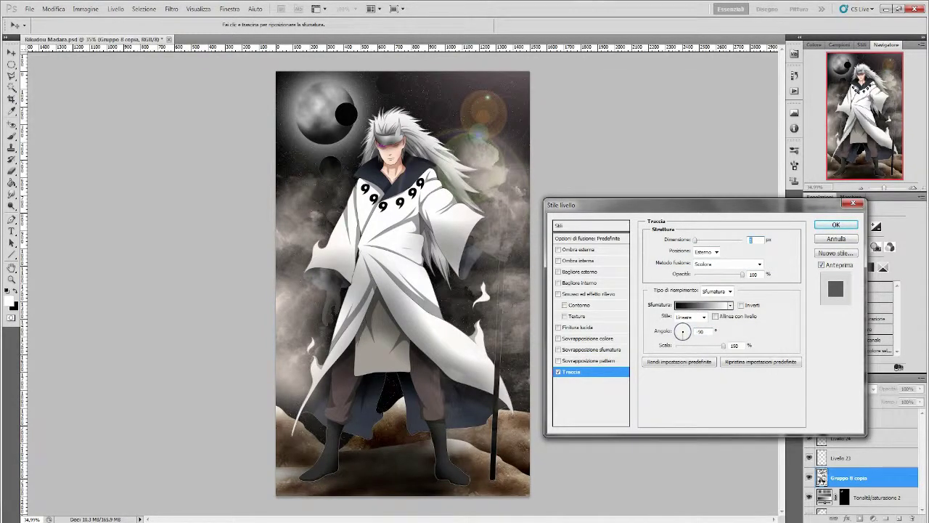
key("Return")
right_click(863, 477)
left_click(842, 436)
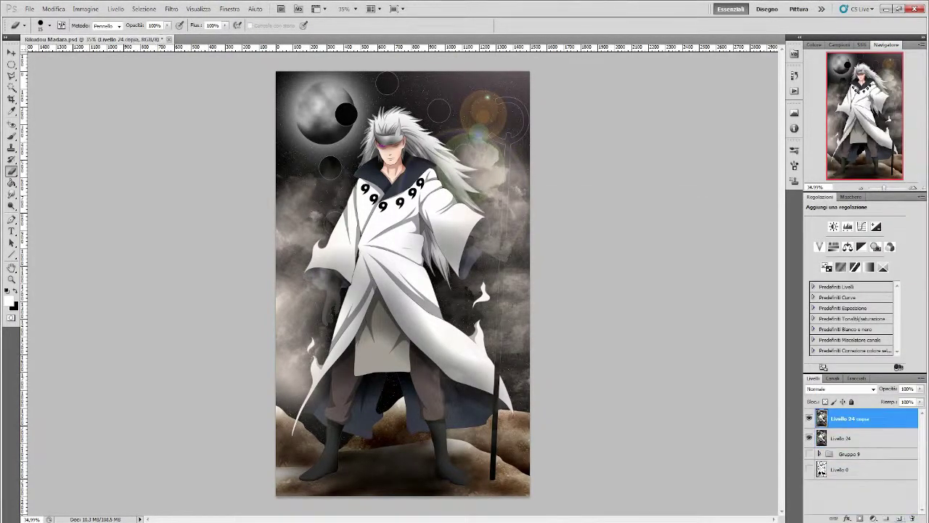
- Apply Diffuse Glow to the artwork copy, blend it as Sovrapponi at 45%, and merge into Livello 24
left_click(171, 8)
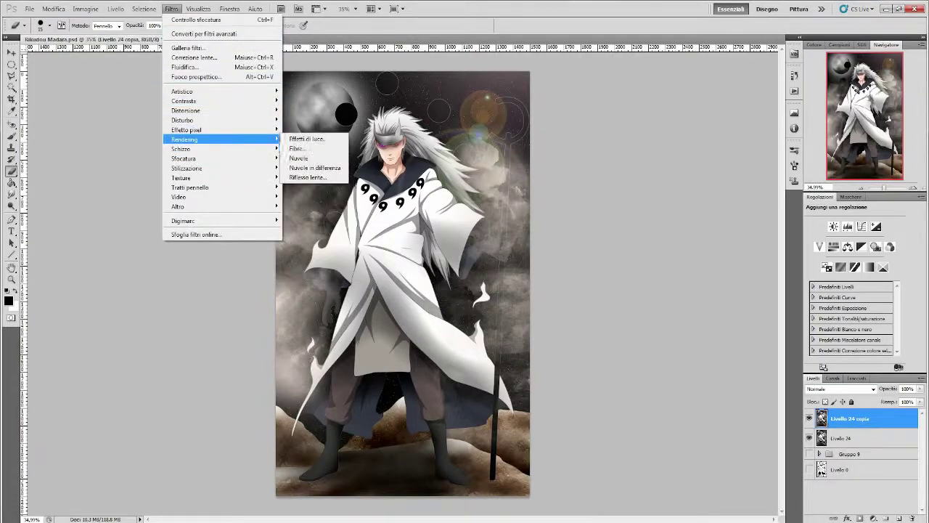
left_click(323, 91)
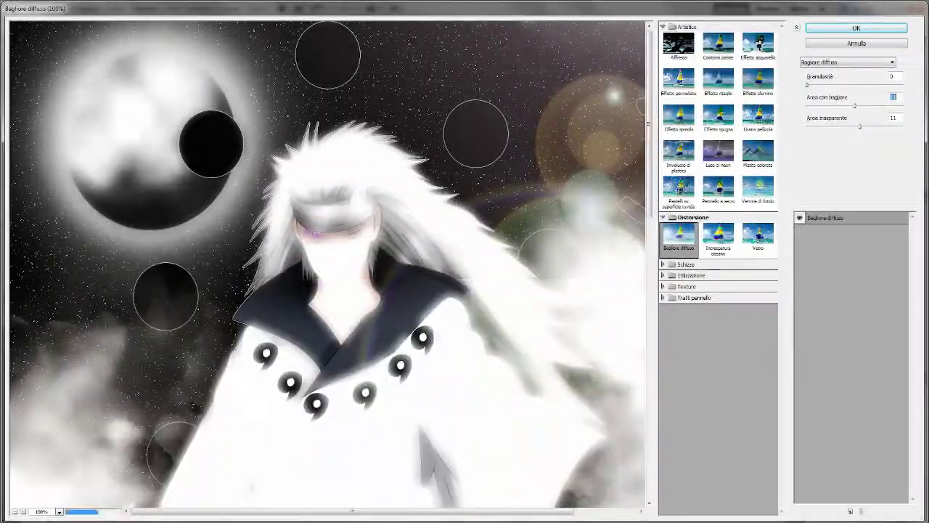
key("Return")
left_click(839, 388)
left_click(835, 258)
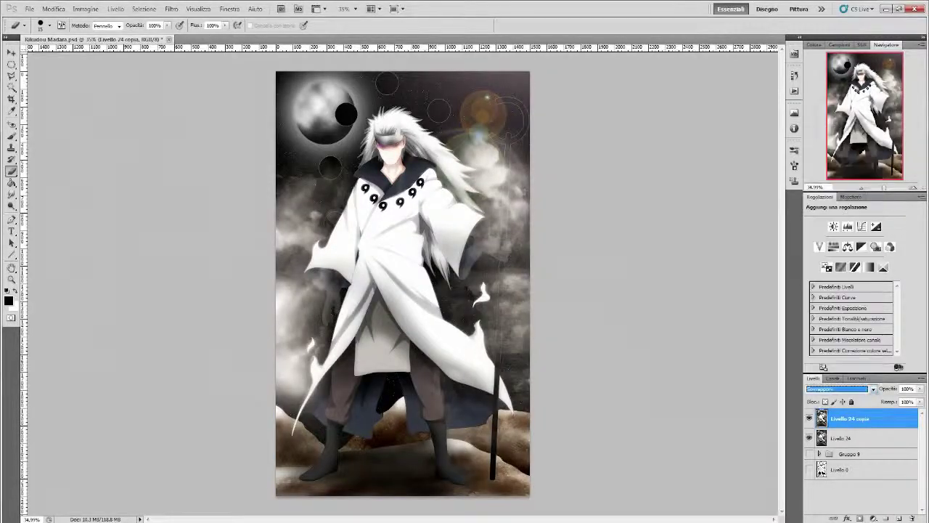
left_click_drag(914, 398, 891, 398)
right_click(871, 418)
left_click(813, 395)
- Select the white robe by Color Range and copy it to a new Scolora layer
left_click(144, 8)
left_click(160, 96)
left_click(377, 304)
key("Return")
left_click(144, 9)
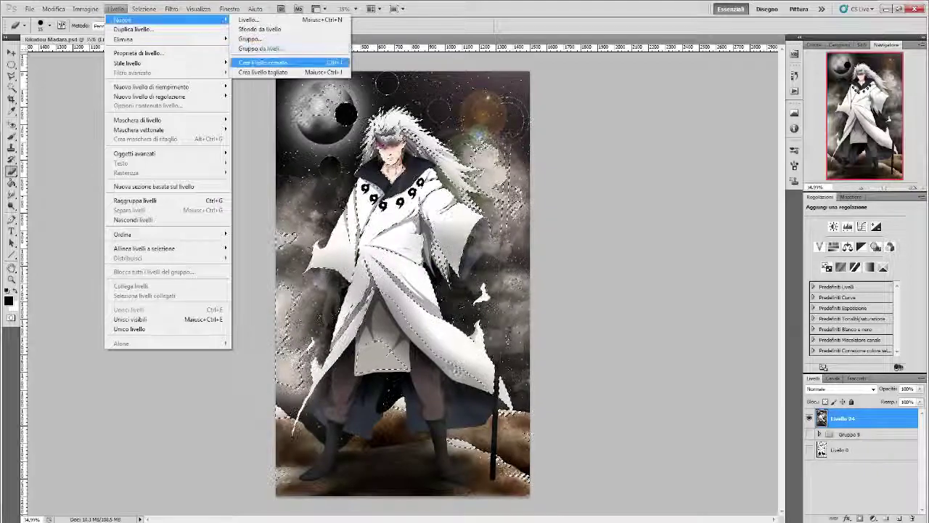
left_click(290, 70)
left_click(840, 388)
left_click(834, 218)
- Gaussian-blur the copied white areas, then return to the brush
left_click(171, 8)
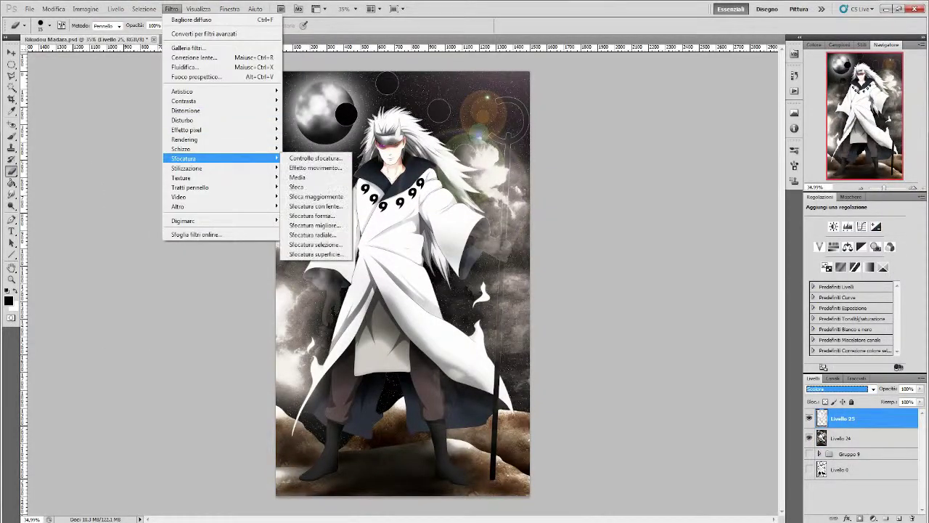
left_click(316, 156)
key("Return")
key("b")
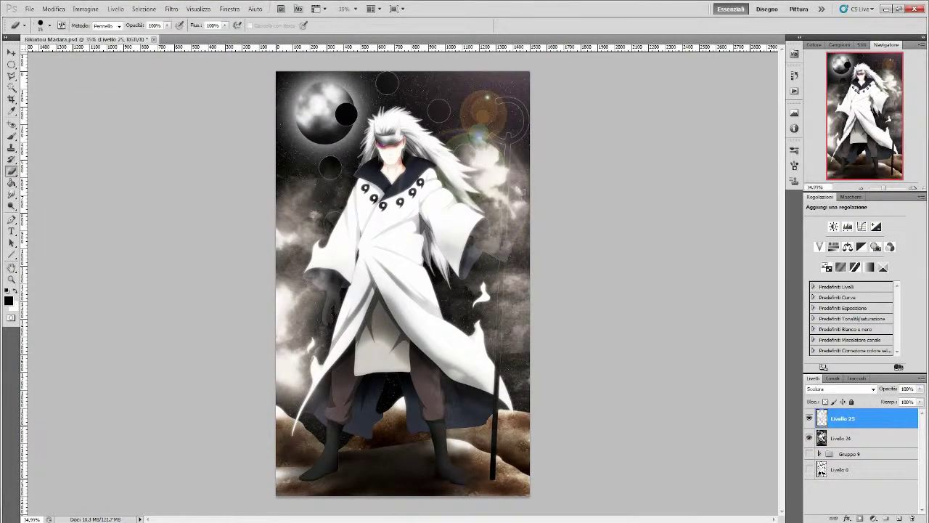
- Add a Photo Filter adjustment with a blue-violet custom colour and higher density
left_click(873, 518)
left_click(841, 446)
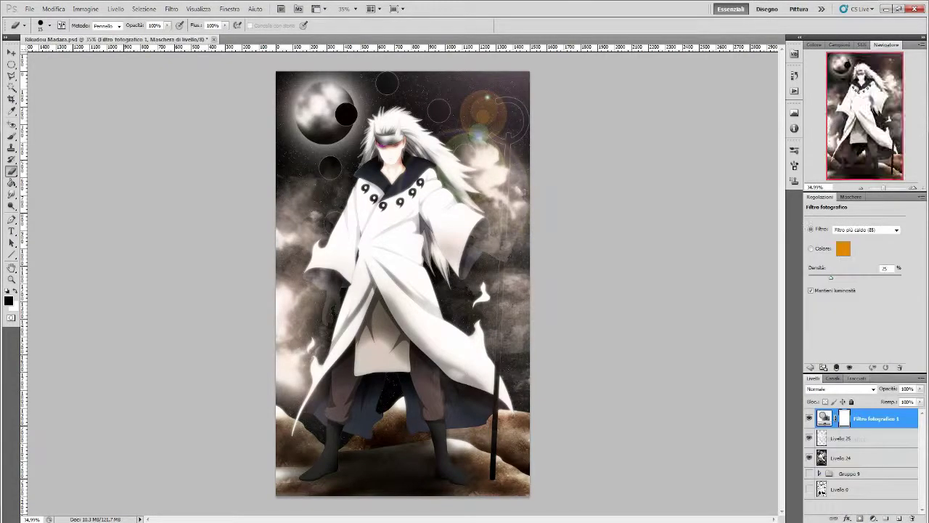
left_click(842, 248)
left_click(363, 251)
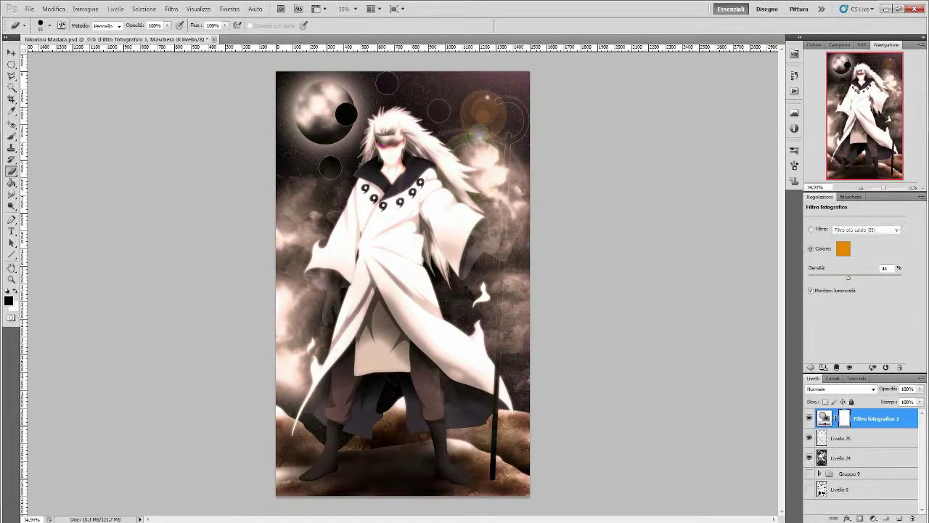
left_click(842, 248)
left_click(273, 300)
left_click(363, 251)
left_click_drag(848, 277, 886, 277)
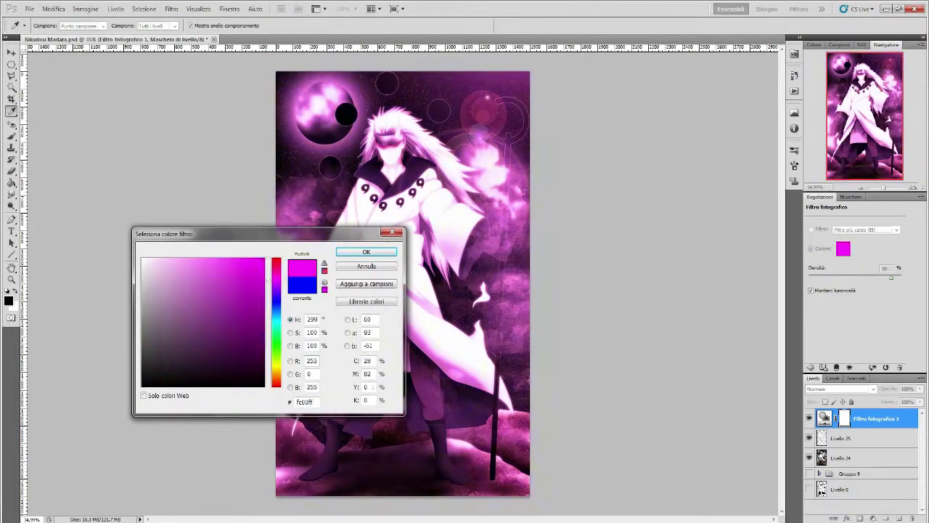
- Duplicate Livello 24 and set the copy's blend mode to Sovrapponi
left_click(840, 458)
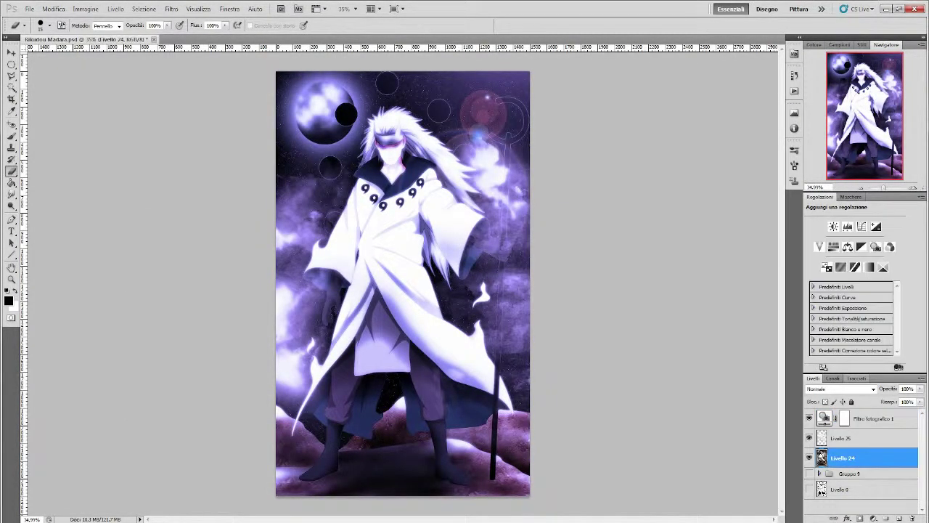
key("ctrl+j")
mouse_move(849, 457)
left_mouse_down()
mouse_move(850, 418)
mouse_move(850, 457)
left_mouse_up()
left_click(840, 388)
left_click(835, 245)
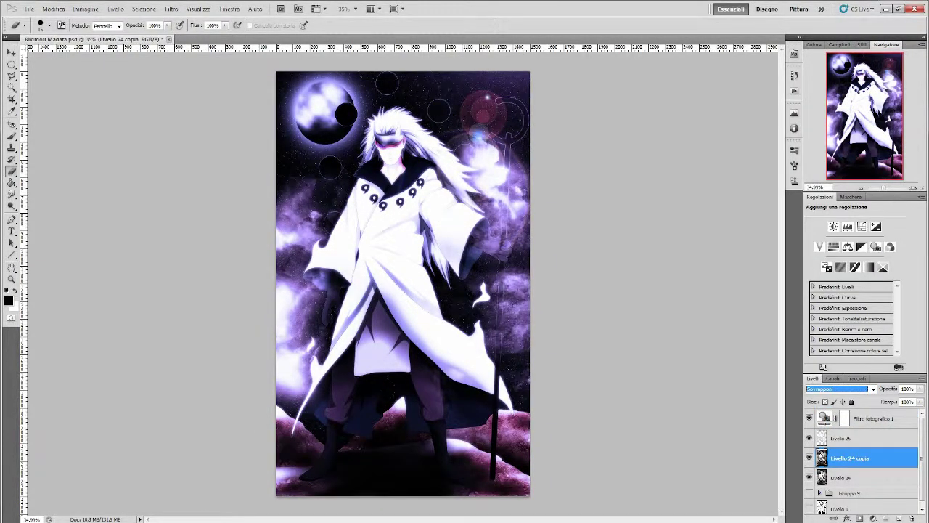
- Try the photo filter as Sovrapponi, then delete it and reselect the Livello 24 layer
left_click(875, 418)
left_click(840, 388)
left_click(834, 245)
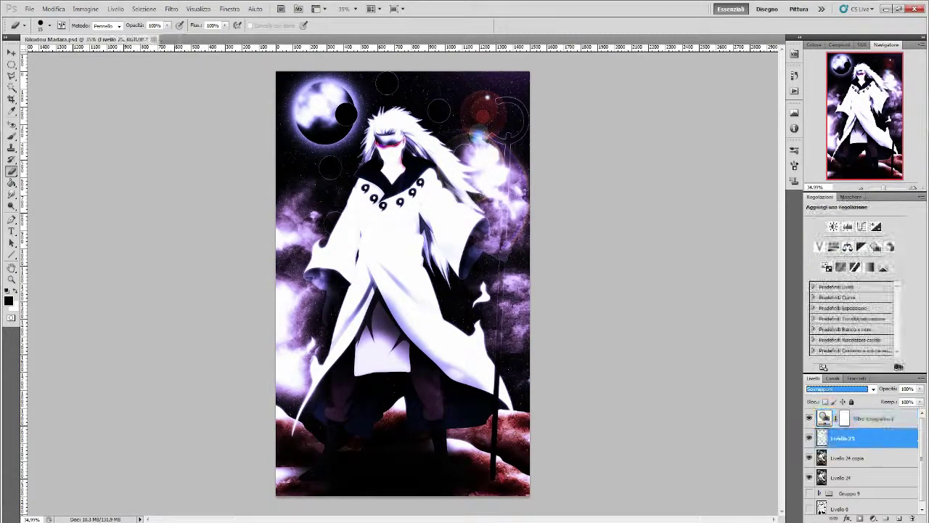
key("Delete")
left_click(809, 418)
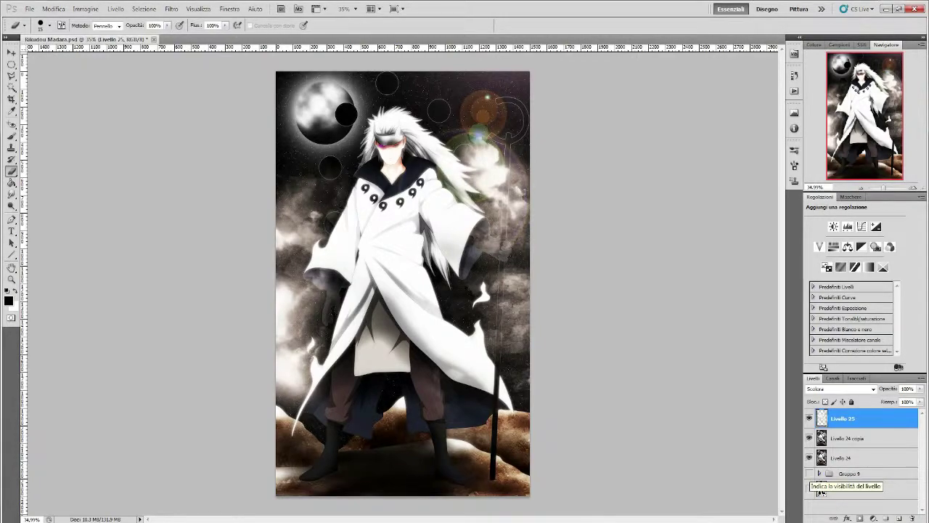
left_click(845, 438)
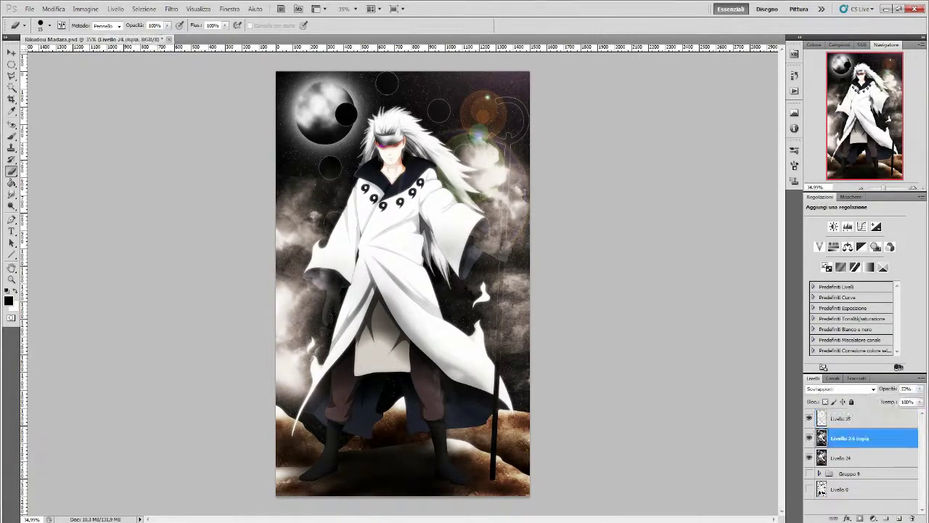
- Darken the shadows on the cloak and torso with the Burn tool
left_click(846, 457)
left_click(11, 207)
right_click(378, 222)
key("Escape")
left_click_drag(334, 276, 312, 327)
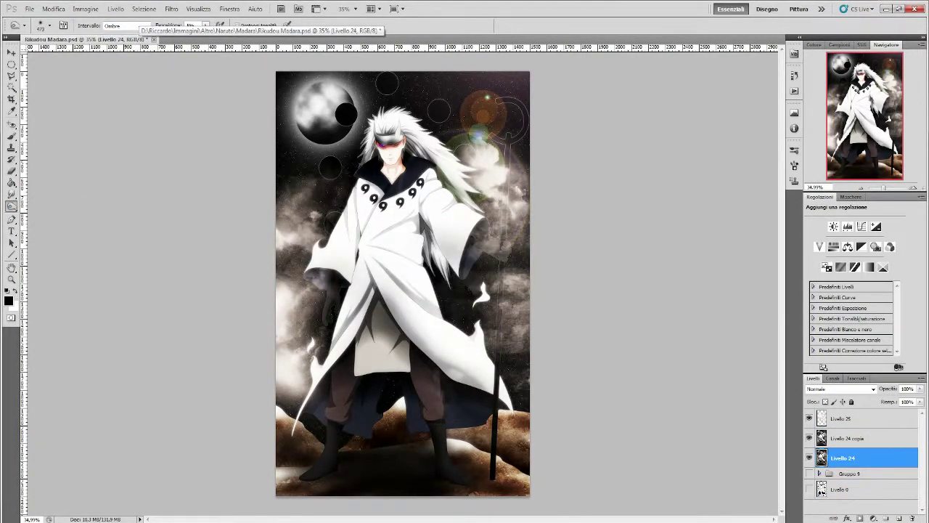
left_click_drag(363, 359, 319, 436)
left_click_drag(464, 298, 370, 406)
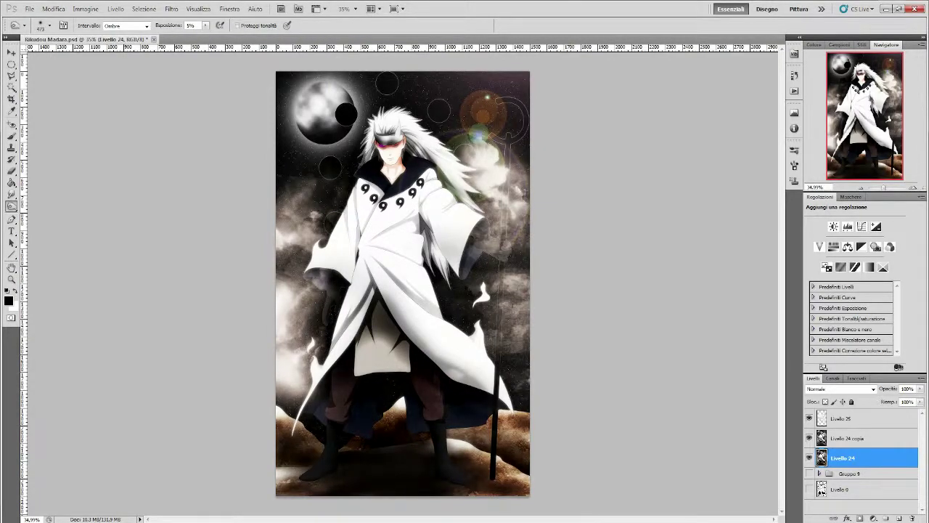
- With Dodge selected, flatten the image into one Sfondo layer, discarding hidden layers, and save
left_click(43, 206)
right_click(453, 203)
key("Escape")
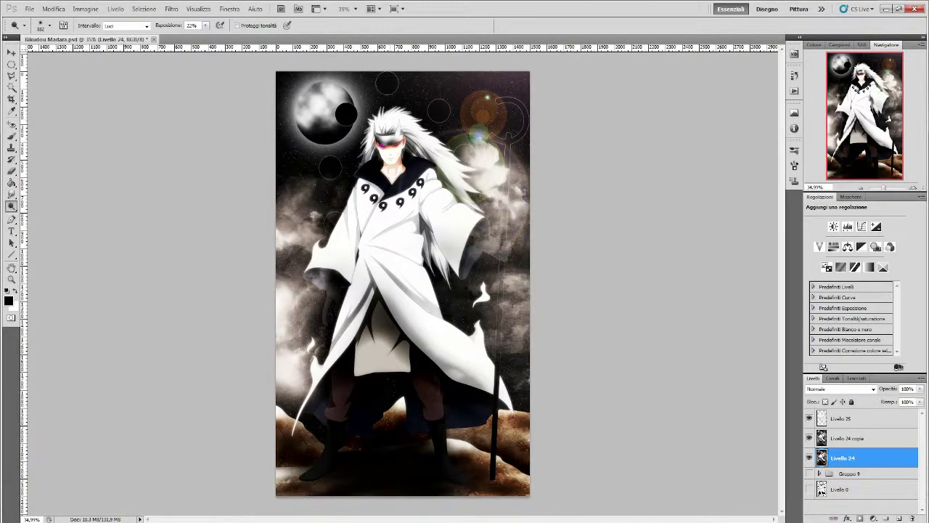
left_click(849, 437)
left_click(920, 378)
left_click(856, 218)
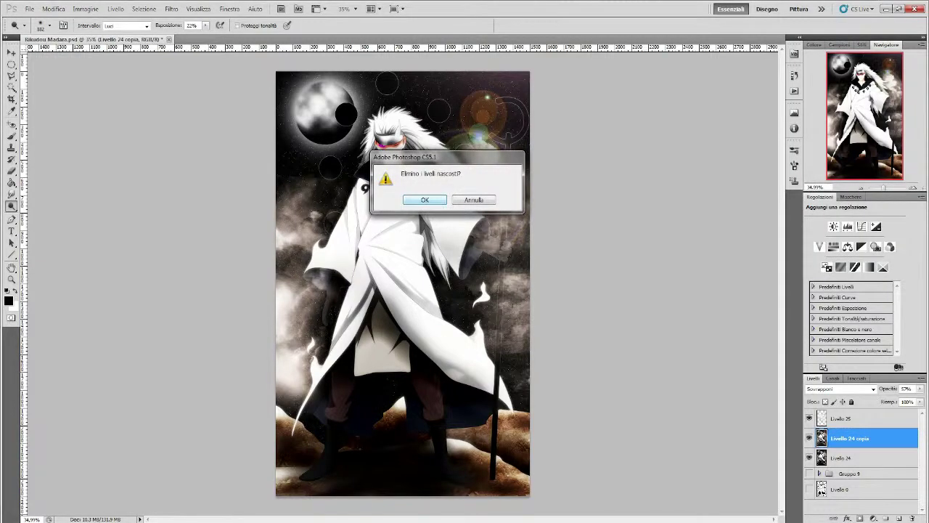
left_click(424, 199)
left_click(30, 8)
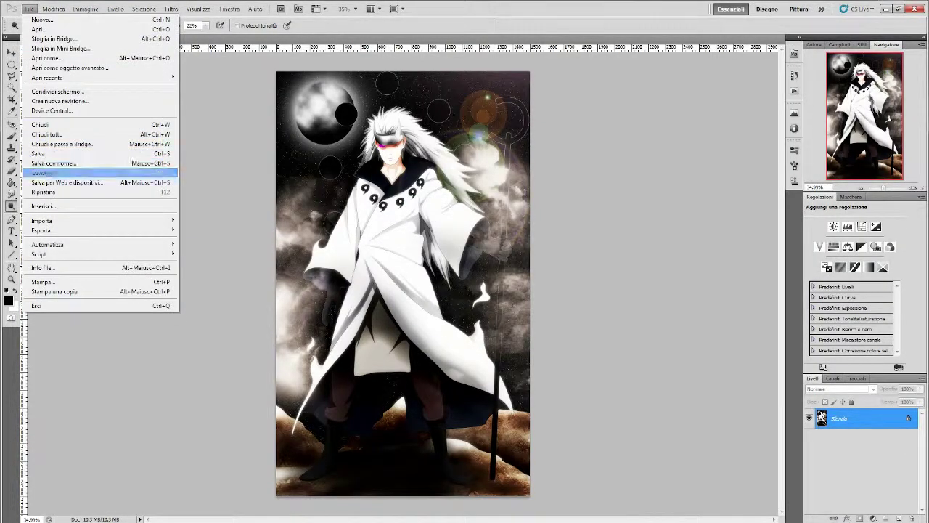
left_click(102, 166)
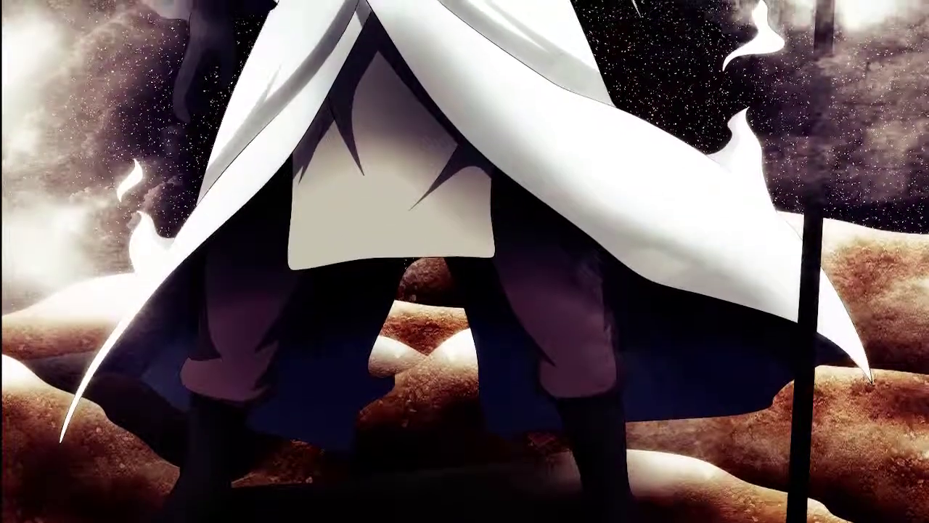